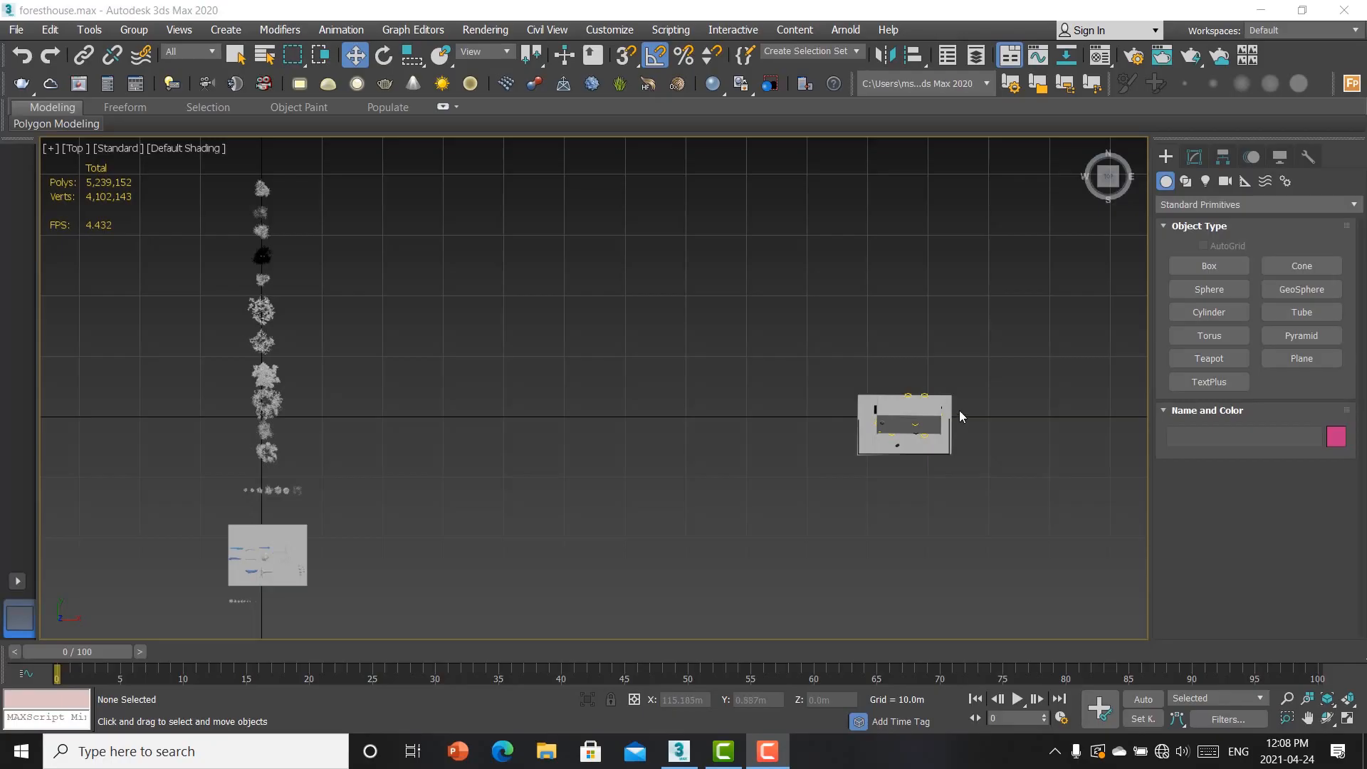
# Step: Display the scene in an angled overview with the viewport shading set to Clay
pyautogui.scroll(7, 935, 440)
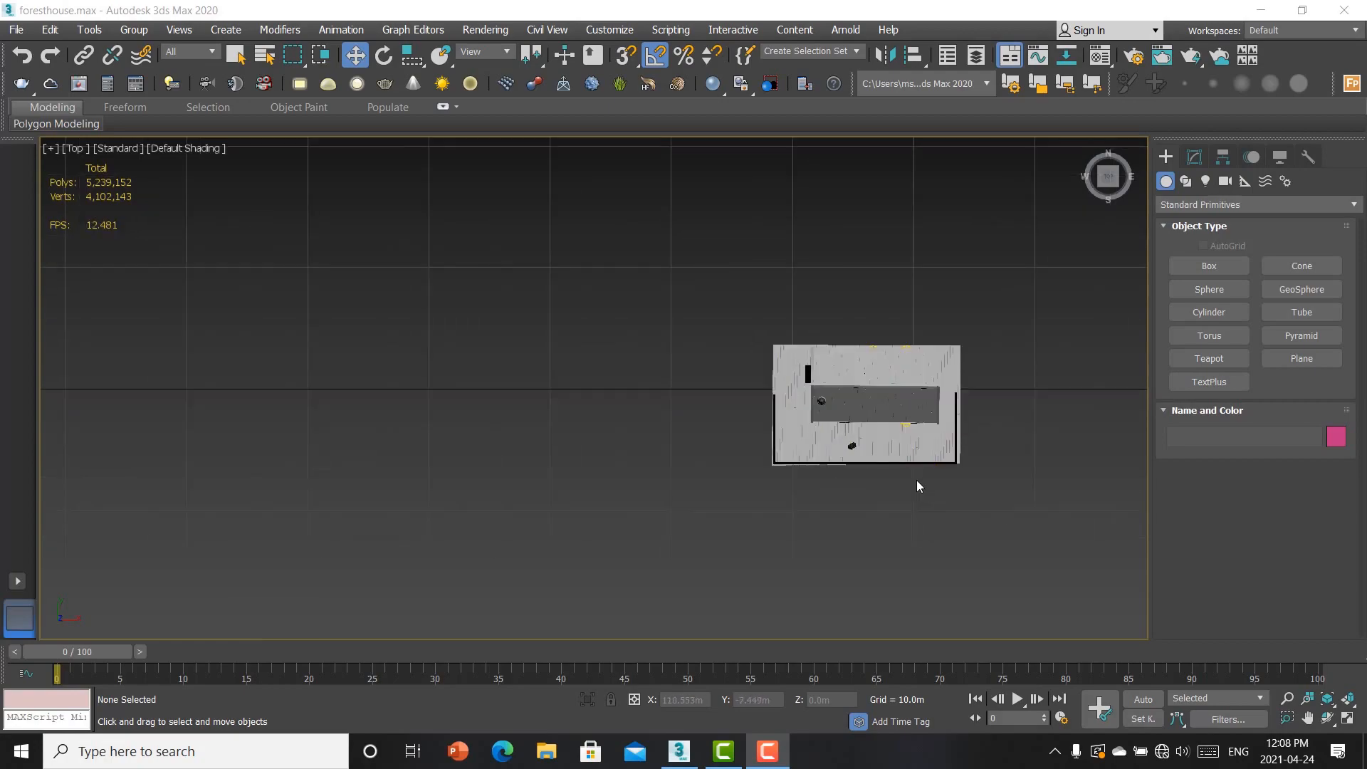
pyautogui.keyDown('alt'); pyautogui.moveTo(852, 459); pyautogui.dragTo(871, 372, button='middle'); pyautogui.keyUp('alt')
pyautogui.scroll(-4, 872, 372)
pyautogui.scroll(-7, 641, 433)
pyautogui.scroll(5, 429, 470)
pyautogui.keyDown('alt'); pyautogui.moveTo(482, 434); pyautogui.dragTo(518, 470, button='middle'); pyautogui.keyUp('alt')
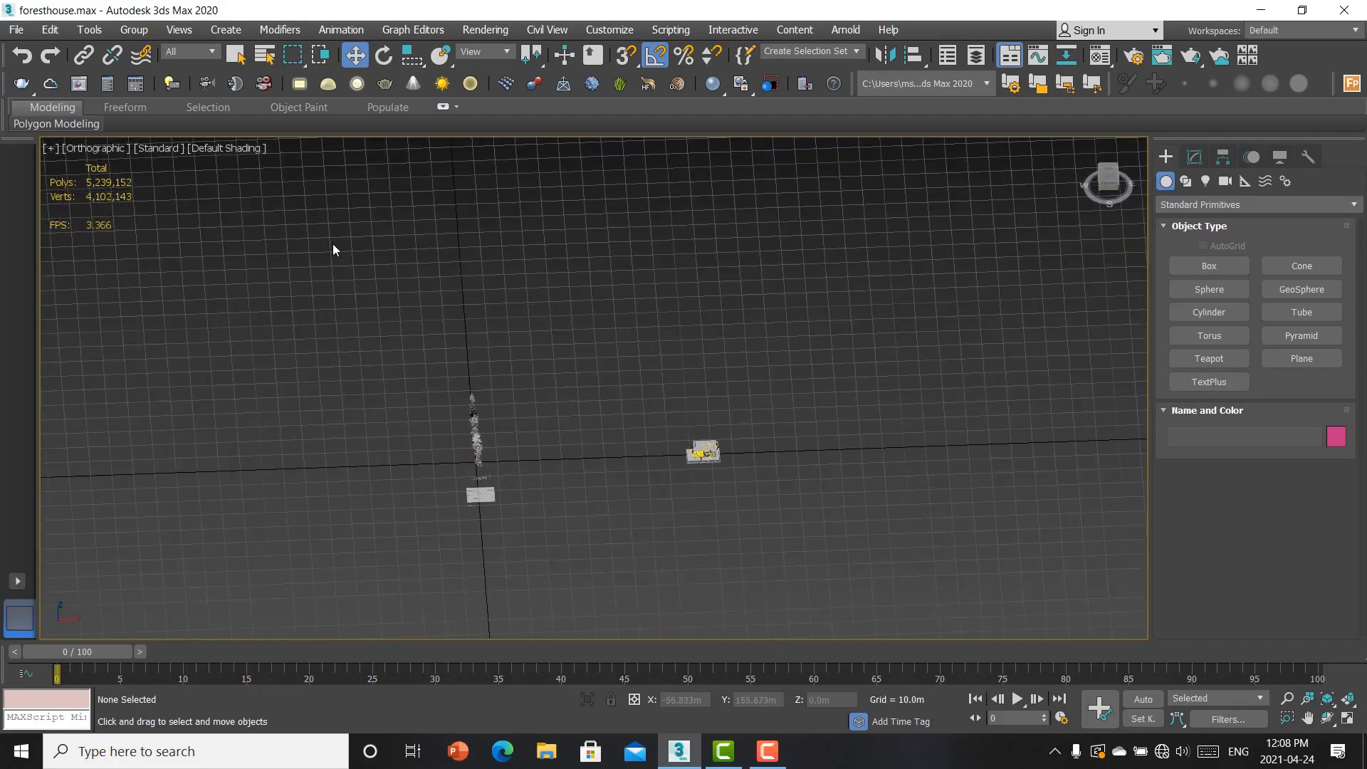
pyautogui.click(223, 148)
pyautogui.click(258, 250)
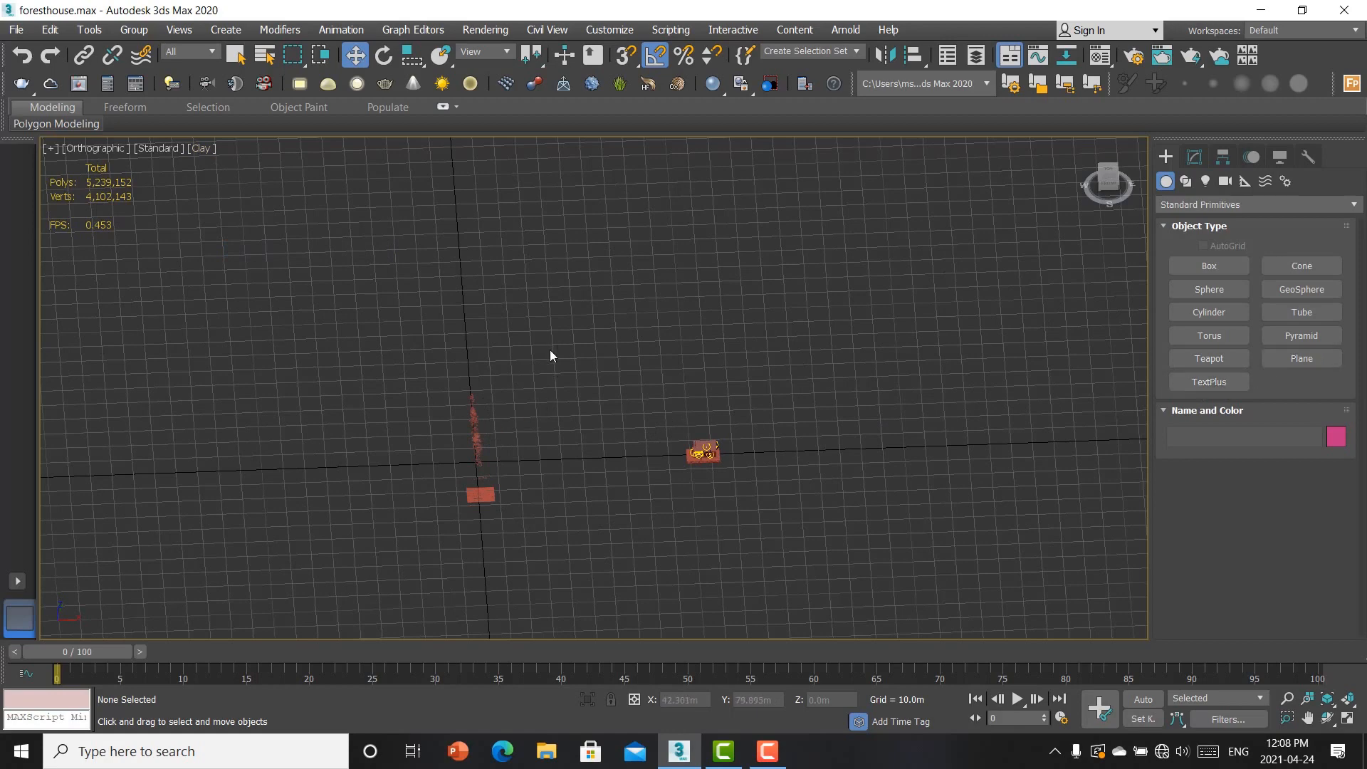
# Step: Select the column of trees with the small objects and flat board beside it, and hide the selection
pyautogui.moveTo(557, 344); pyautogui.dragTo(364, 533)
pyautogui.scroll(3, 438, 464)
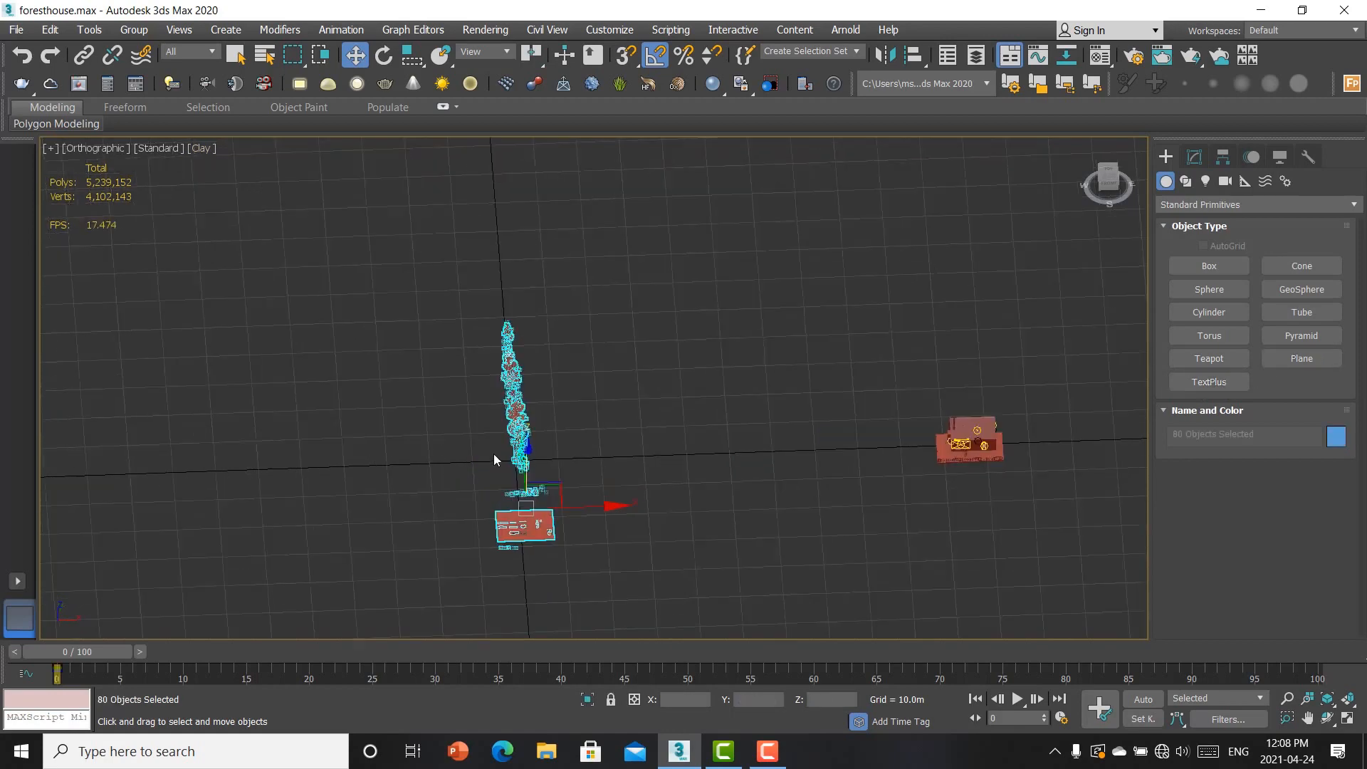
pyautogui.rightClick(553, 416)
pyautogui.click(616, 346)
# Step: In the top view, create a long, narrow plane behind the house, about 7.2 m long and 174.7 m wide
pyautogui.click(1301, 358)
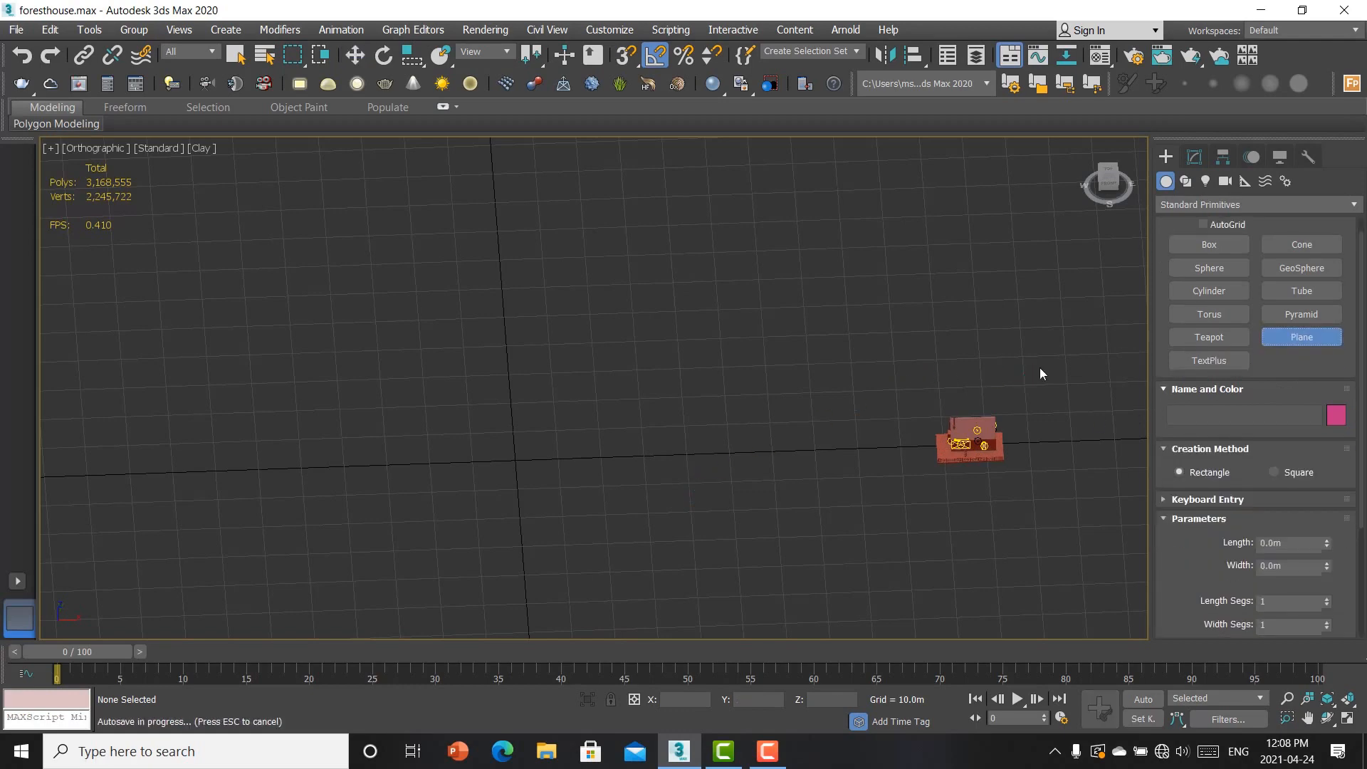
pyautogui.scroll(-5, 697, 409)
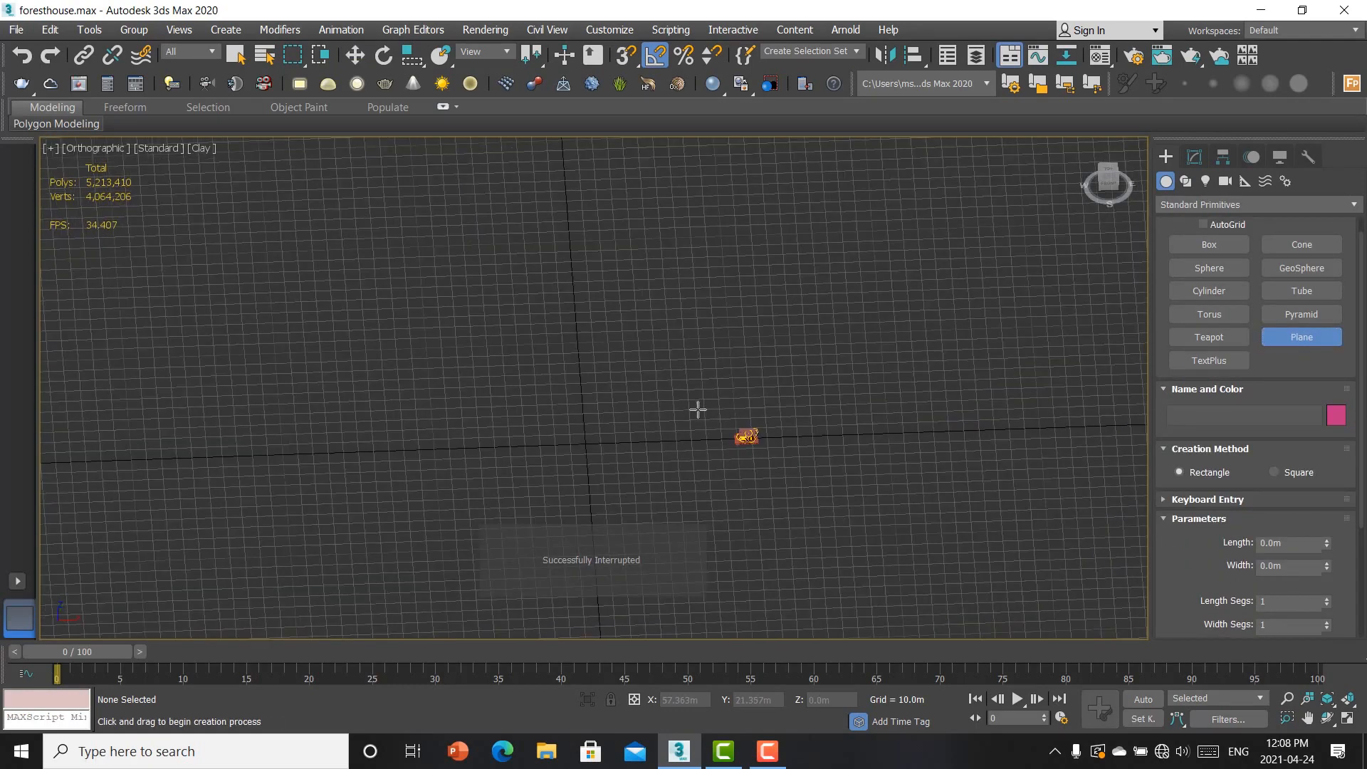
pyautogui.press('t')
pyautogui.scroll(-5, 819, 356)
pyautogui.moveTo(733, 423); pyautogui.dragTo(489, 580, button='middle')
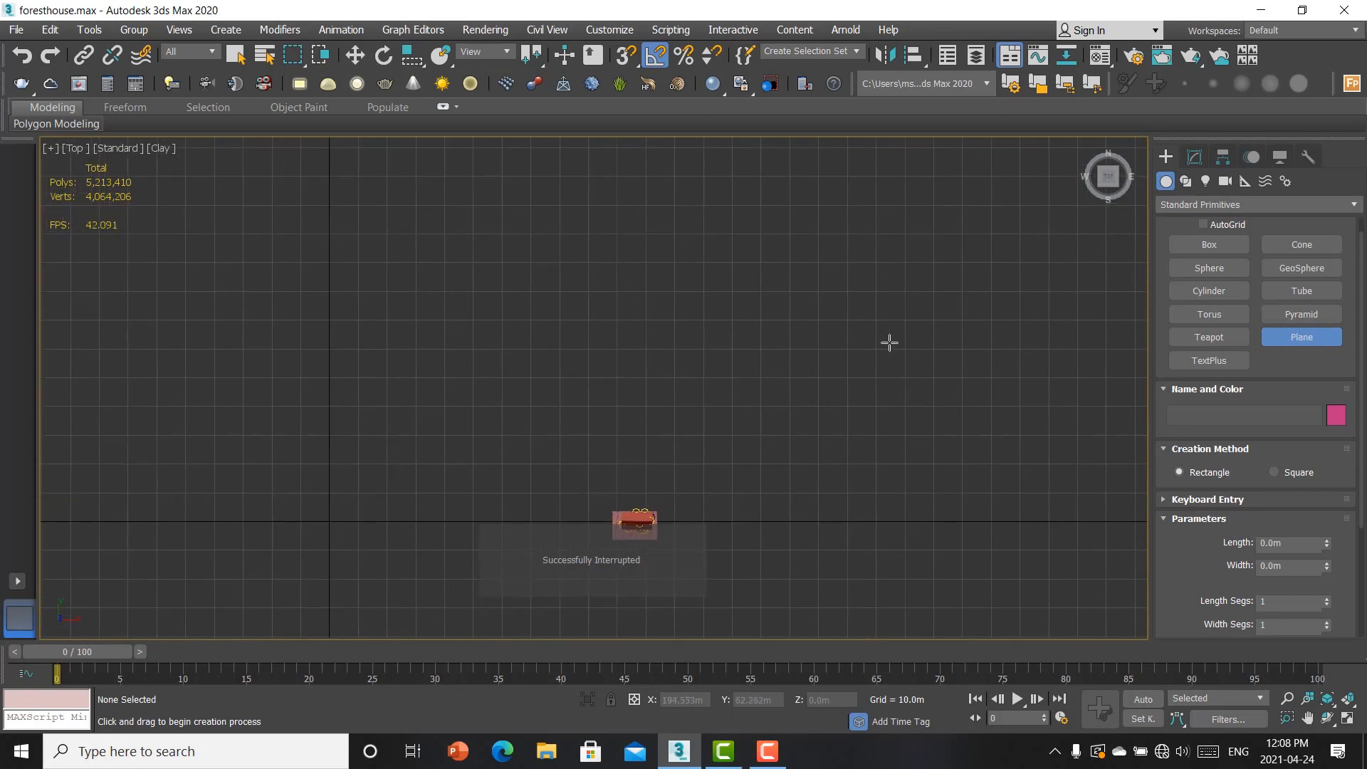
pyautogui.moveTo(890, 342); pyautogui.dragTo(386, 363)
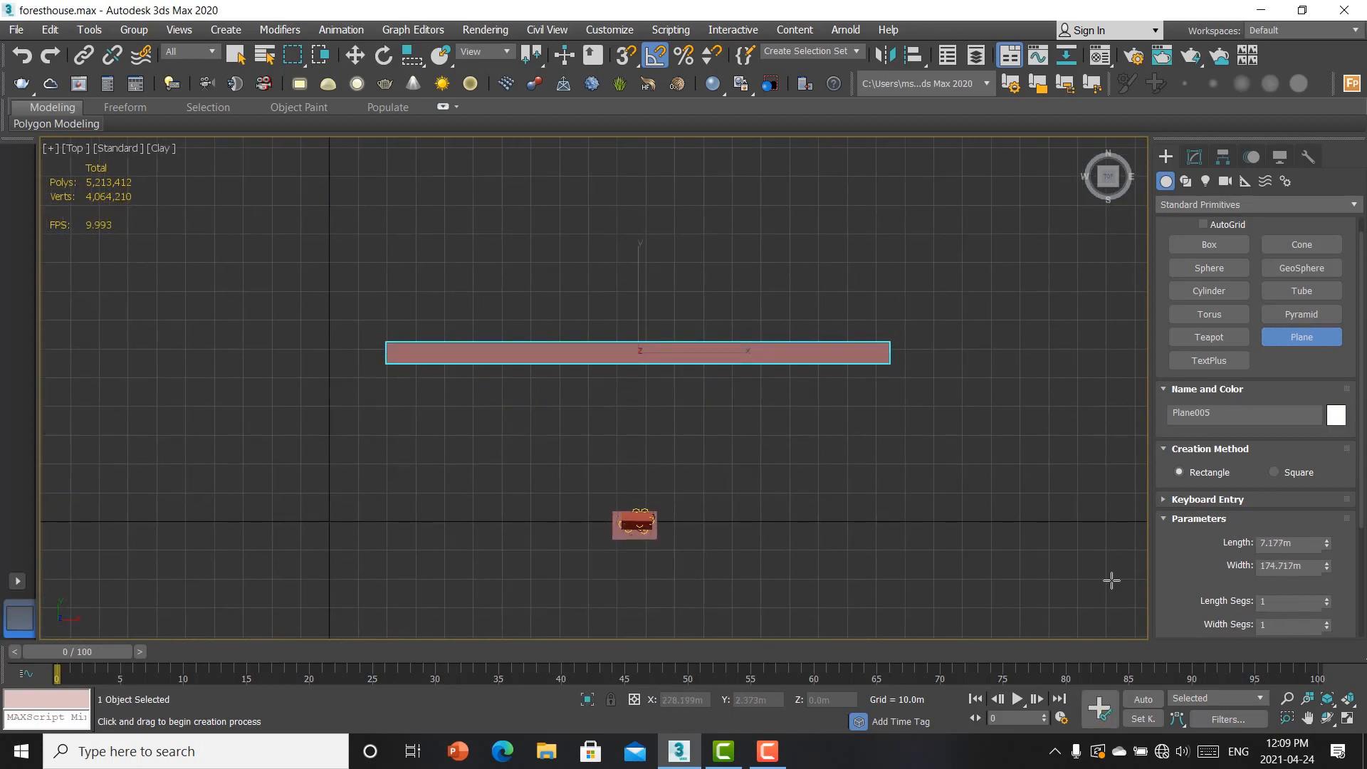
# Step: Raise the new plane above the ground grid to a height of about 7.7 m
pyautogui.keyDown('alt'); pyautogui.moveTo(552, 328); pyautogui.dragTo(578, 307, button='middle'); pyautogui.keyUp('alt')
pyautogui.keyDown('alt'); pyautogui.moveTo(693, 454); pyautogui.dragTo(654, 309, button='middle'); pyautogui.keyUp('alt')
pyautogui.press('w')
pyautogui.moveTo(664, 334); pyautogui.dragTo(728, 293)
pyautogui.moveTo(728, 293)
pyautogui.keyDown('alt'); pyautogui.mouseDown(button='middle')
pyautogui.moveTo(743, 270)
pyautogui.moveTo(740, 299)
pyautogui.mouseUp(button='middle'); pyautogui.keyUp('alt')
# Step: Apply an Edit Poly modifier to the plane
pyautogui.click(1194, 159)
pyautogui.click(1228, 216)
pyautogui.press('e')
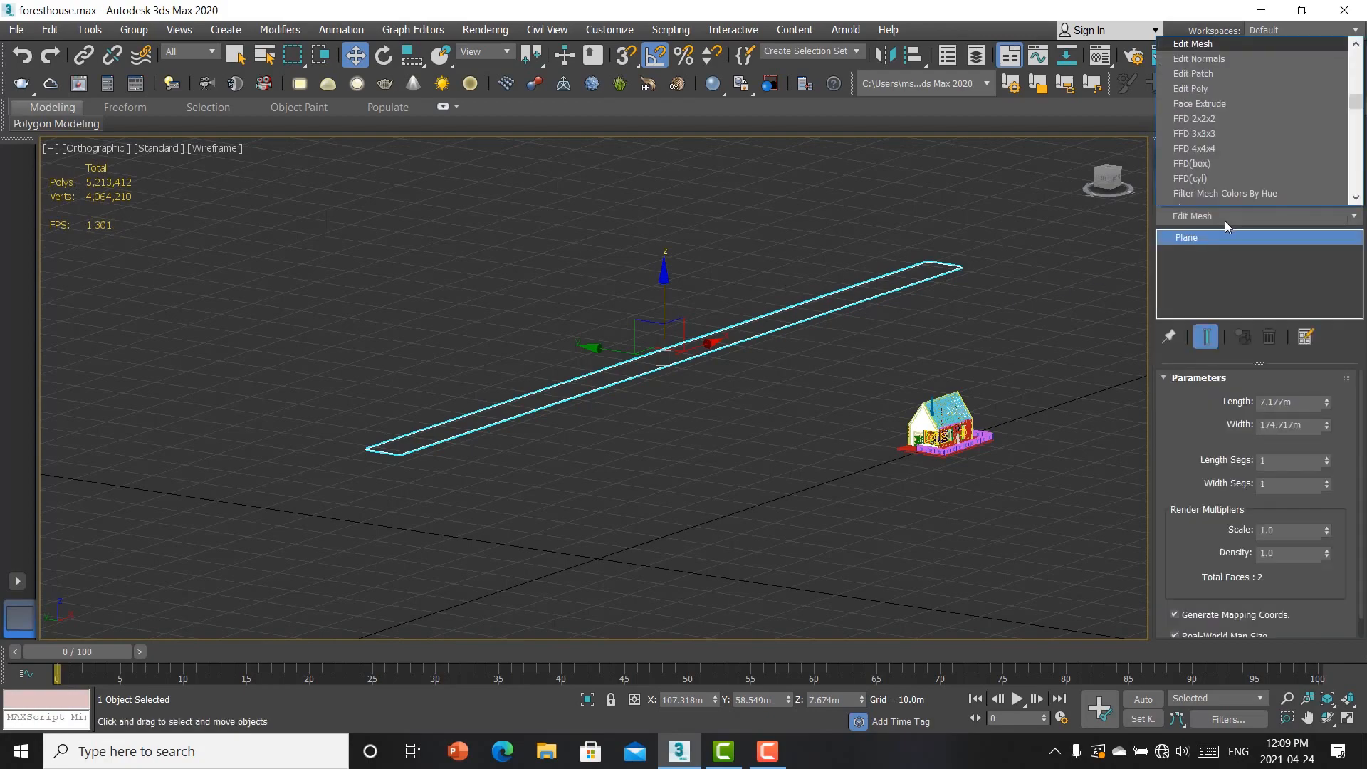
pyautogui.click(1196, 73)
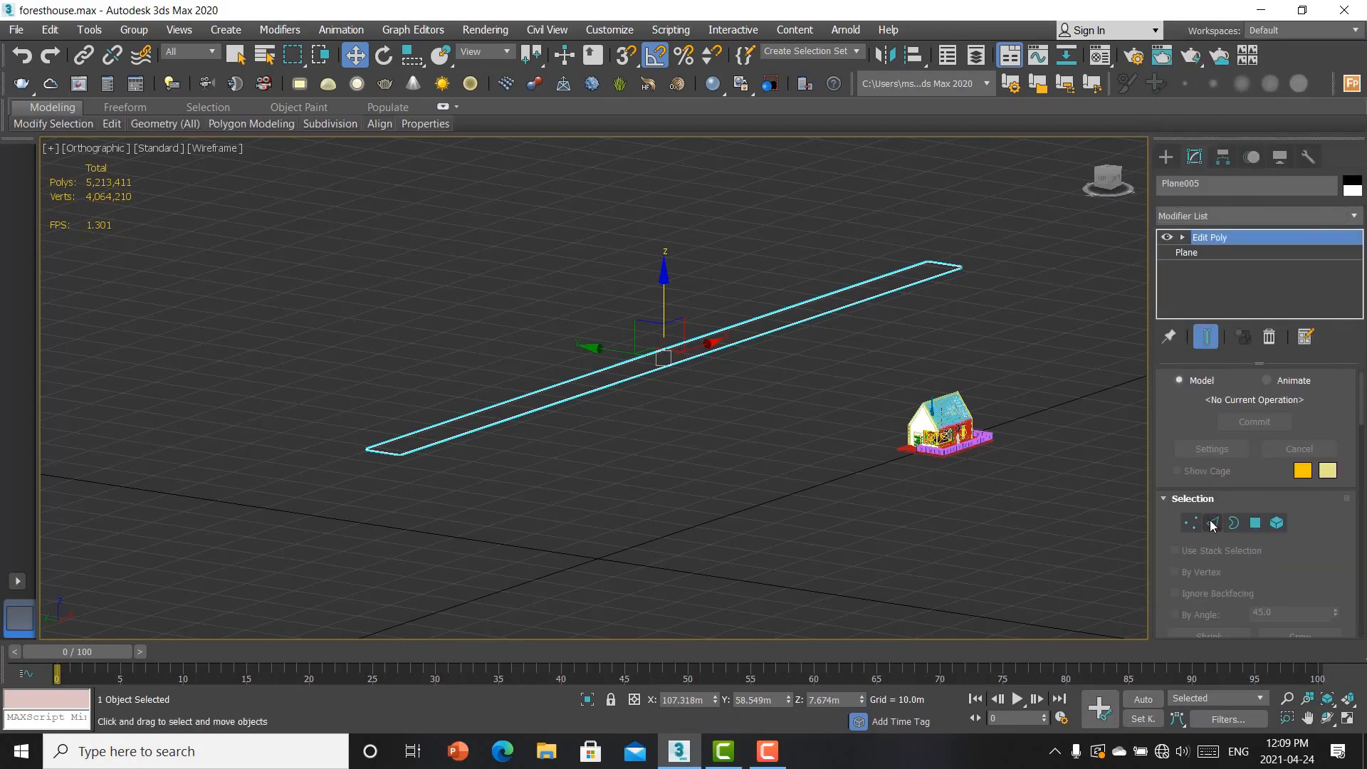
# Step: Select the plane's long edge facing the house and, in the left view, extrude it into two descending strips towards the house
pyautogui.click(1213, 523)
pyautogui.scroll(4, 600, 349)
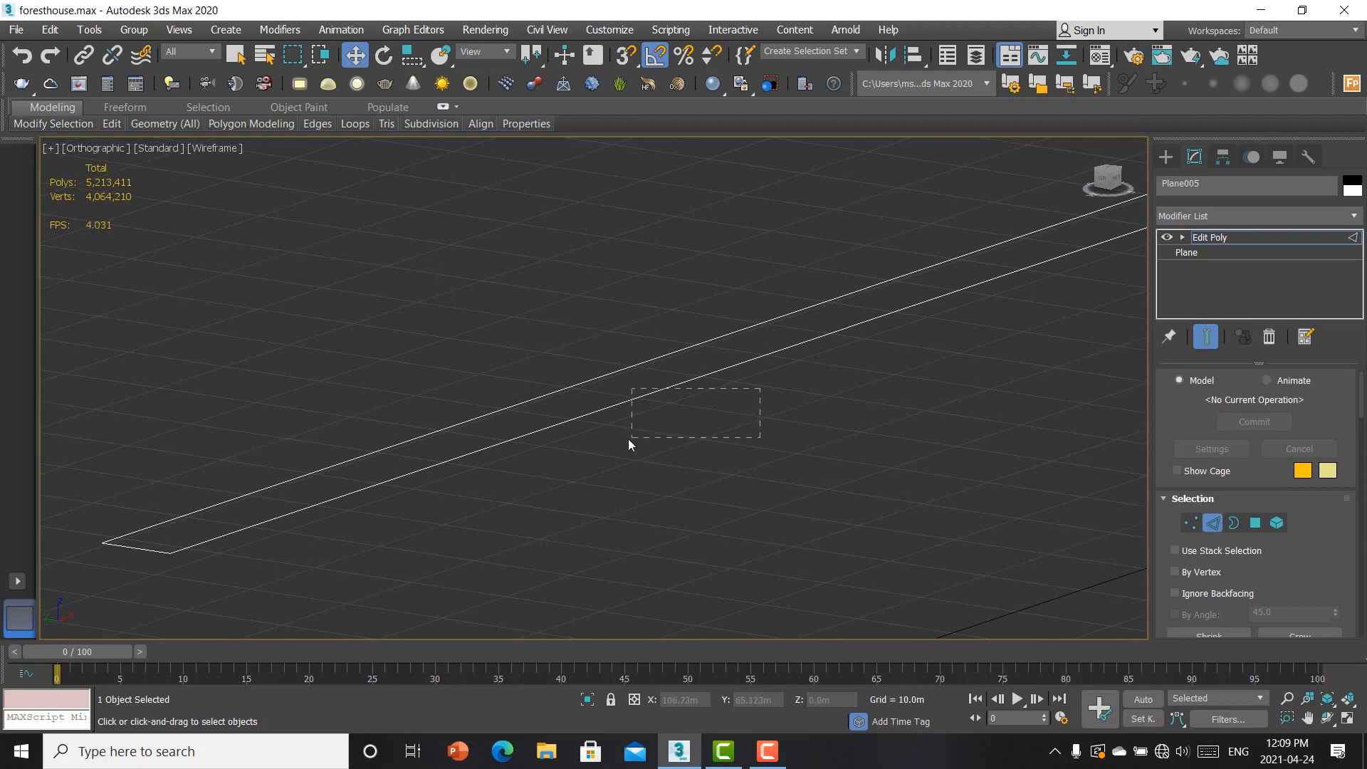
pyautogui.moveTo(633, 443); pyautogui.dragTo(633, 443)
pyautogui.click(1104, 184)
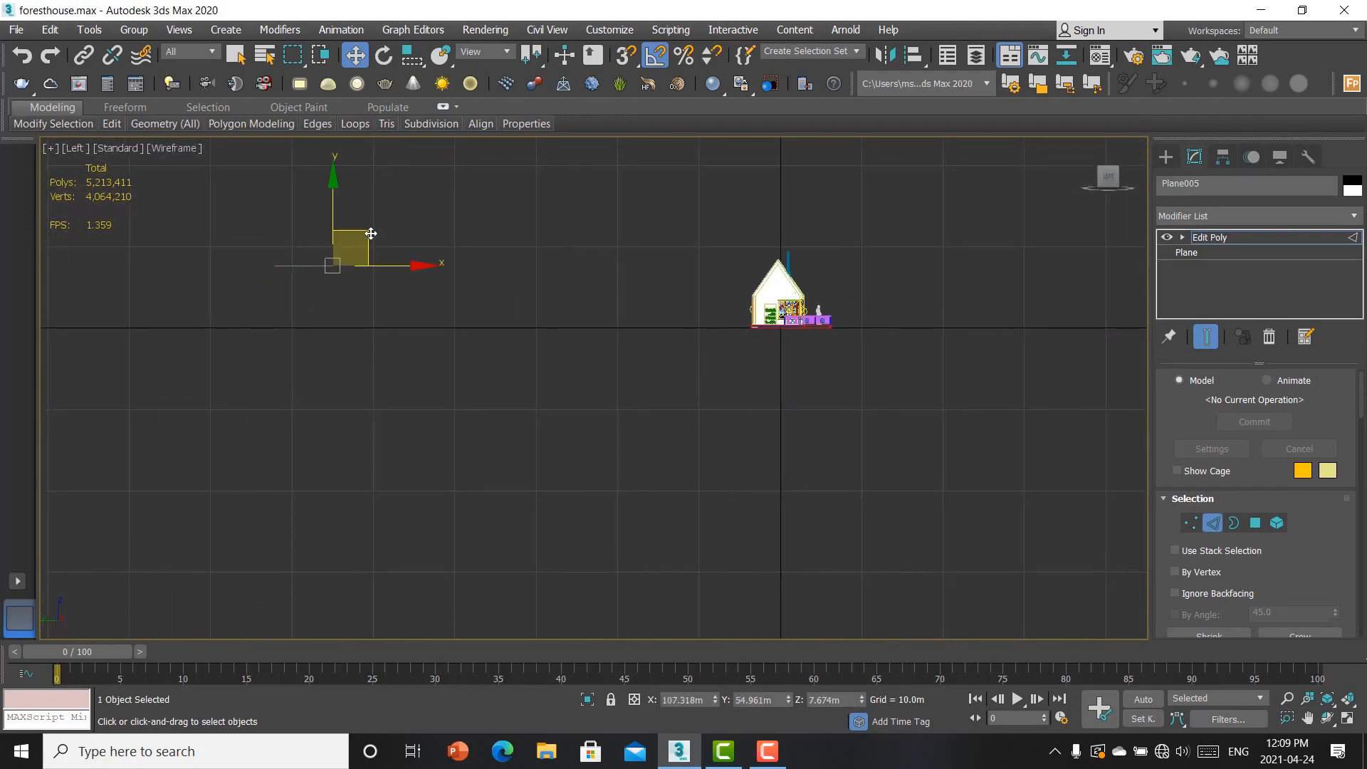
pyautogui.moveTo(373, 230); pyautogui.dragTo(437, 252)
pyautogui.scroll(3, 427, 270)
pyautogui.moveTo(426, 270); pyautogui.dragTo(268, 313, button='middle')
pyautogui.keyDown('shift'); pyautogui.moveTo(245, 316); pyautogui.dragTo(324, 320); pyautogui.keyUp('shift')
pyautogui.moveTo(437, 324); pyautogui.dragTo(438, 326)
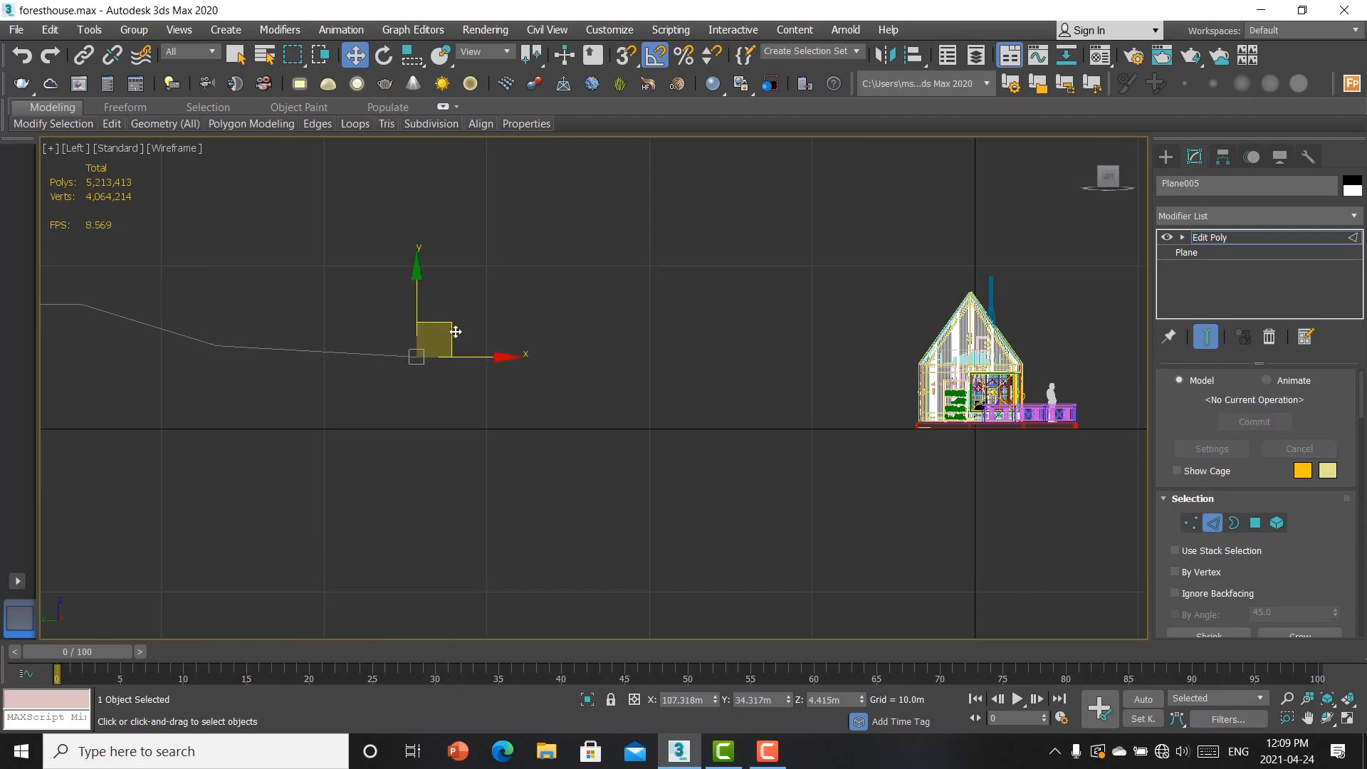
# Step: Continue extruding the edge down to the back of the house, beneath it, and down the slope in front of the deck
pyautogui.keyDown('shift'); pyautogui.moveTo(527, 357); pyautogui.dragTo(951, 391); pyautogui.keyUp('shift')
pyautogui.moveTo(951, 391); pyautogui.dragTo(363, 376, button='middle')
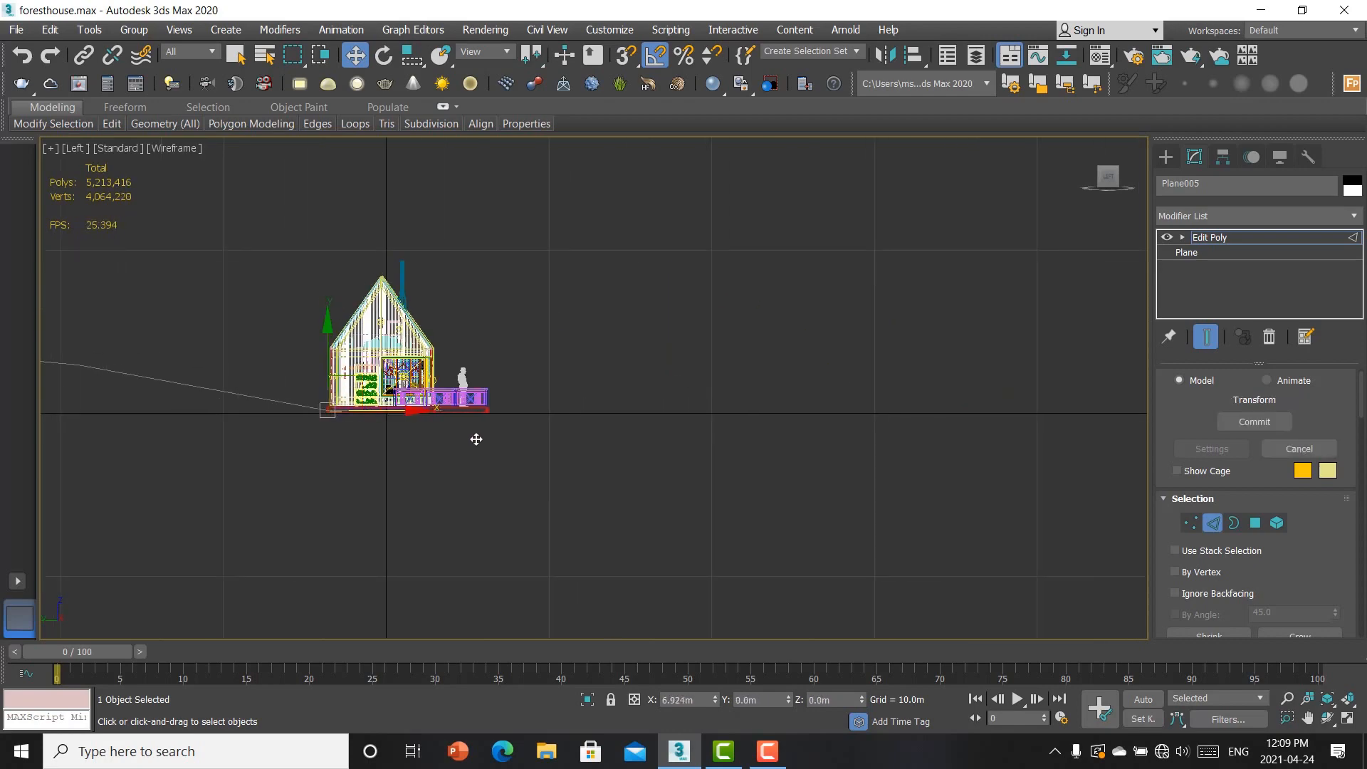
pyautogui.scroll(4, 473, 426)
pyautogui.keyDown('shift'); pyautogui.moveTo(831, 436); pyautogui.dragTo(832, 469); pyautogui.keyUp('shift')
pyautogui.scroll(-4, 783, 448)
pyautogui.moveTo(781, 447); pyautogui.dragTo(653, 417, button='middle')
pyautogui.keyDown('shift'); pyautogui.moveTo(746, 440); pyautogui.dragTo(1053, 487); pyautogui.keyUp('shift')
# Step: Reposition the slope's profile vertices behind the house to shape a flatter terrace above the descent
pyautogui.scroll(-6, 1014, 483)
pyautogui.moveTo(943, 475); pyautogui.dragTo(865, 473, button='middle')
pyautogui.scroll(2, 608, 421)
pyautogui.click(1190, 522)
pyautogui.scroll(2, 584, 464)
pyautogui.click(460, 414)
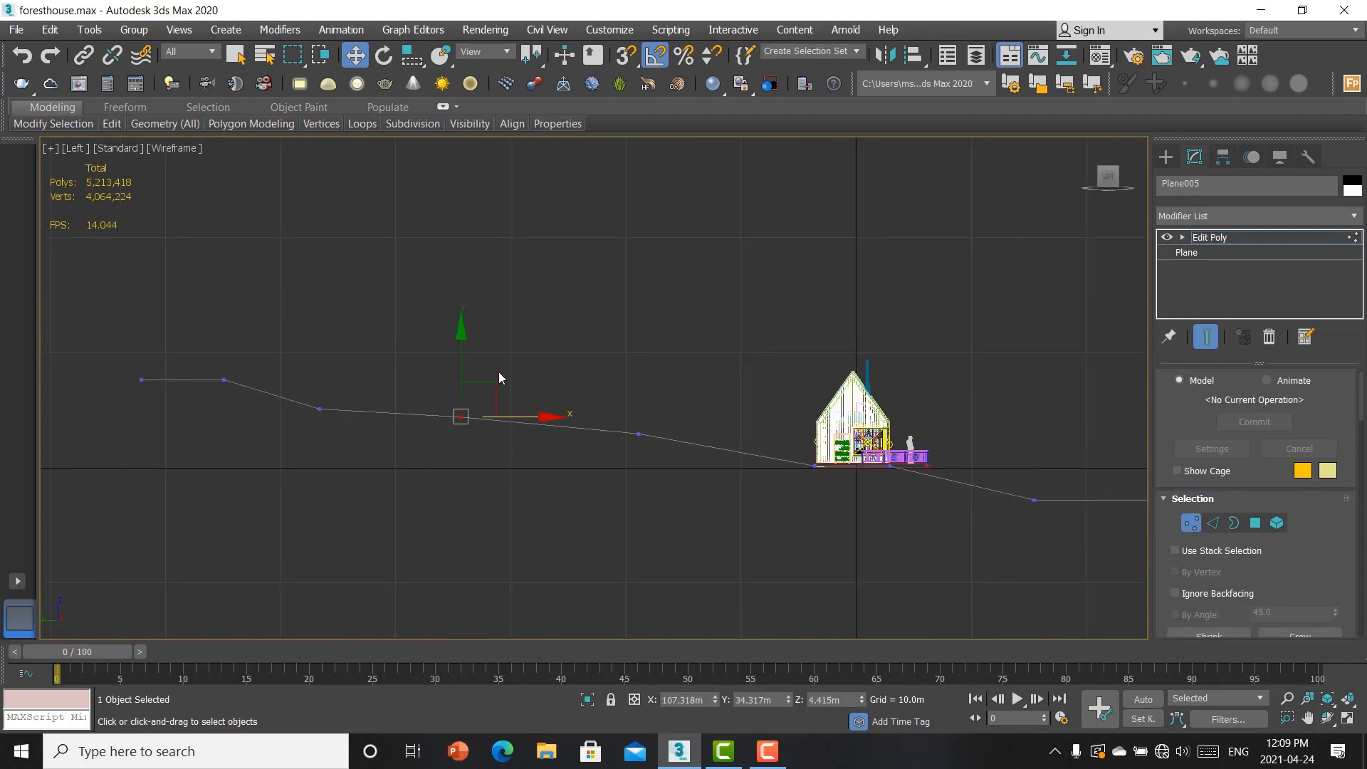
pyautogui.moveTo(498, 377); pyautogui.dragTo(504, 366)
pyautogui.click(639, 433)
pyautogui.moveTo(672, 416); pyautogui.dragTo(377, 381)
pyautogui.scroll(-2, 1054, 530)
pyautogui.moveTo(883, 488); pyautogui.dragTo(623, 439, button='middle')
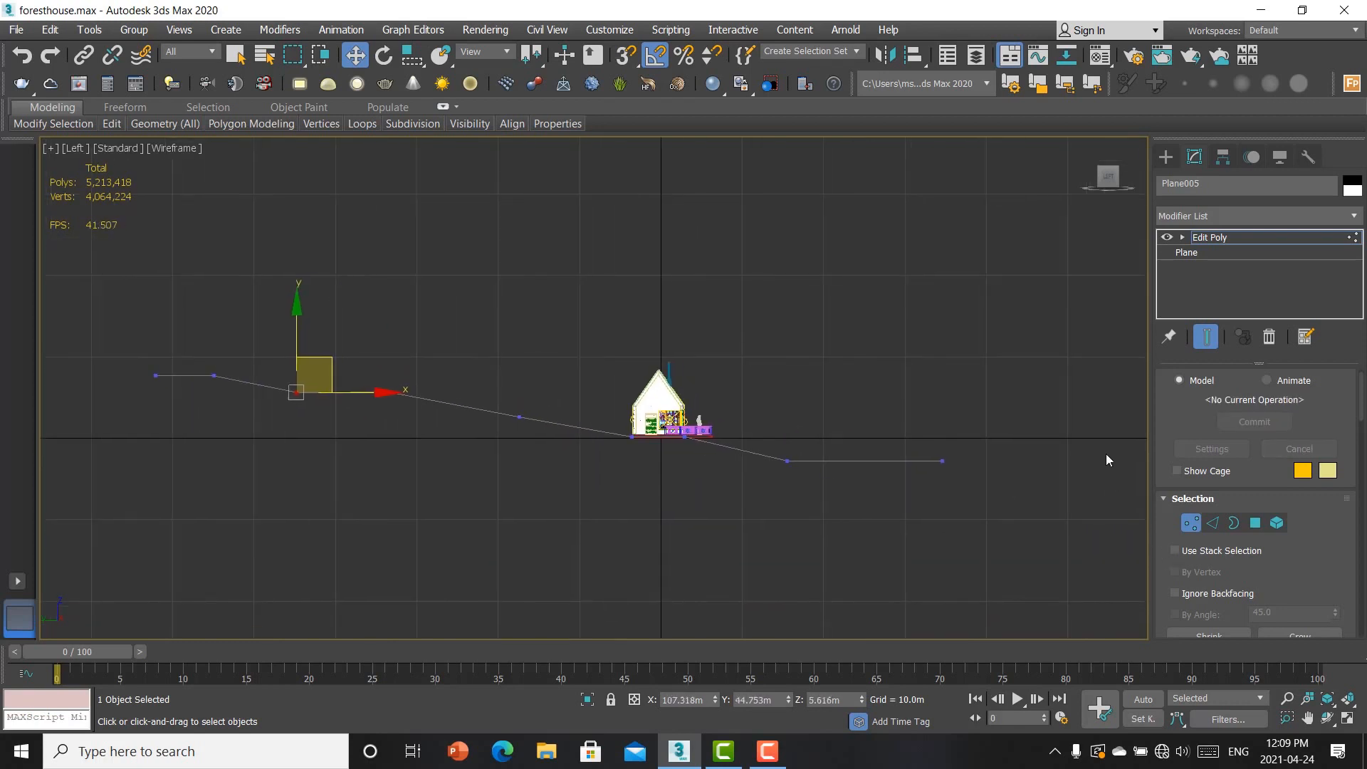
# Step: Try to draw a short freehand spline extending from the front of the house deck
pyautogui.click(1166, 156)
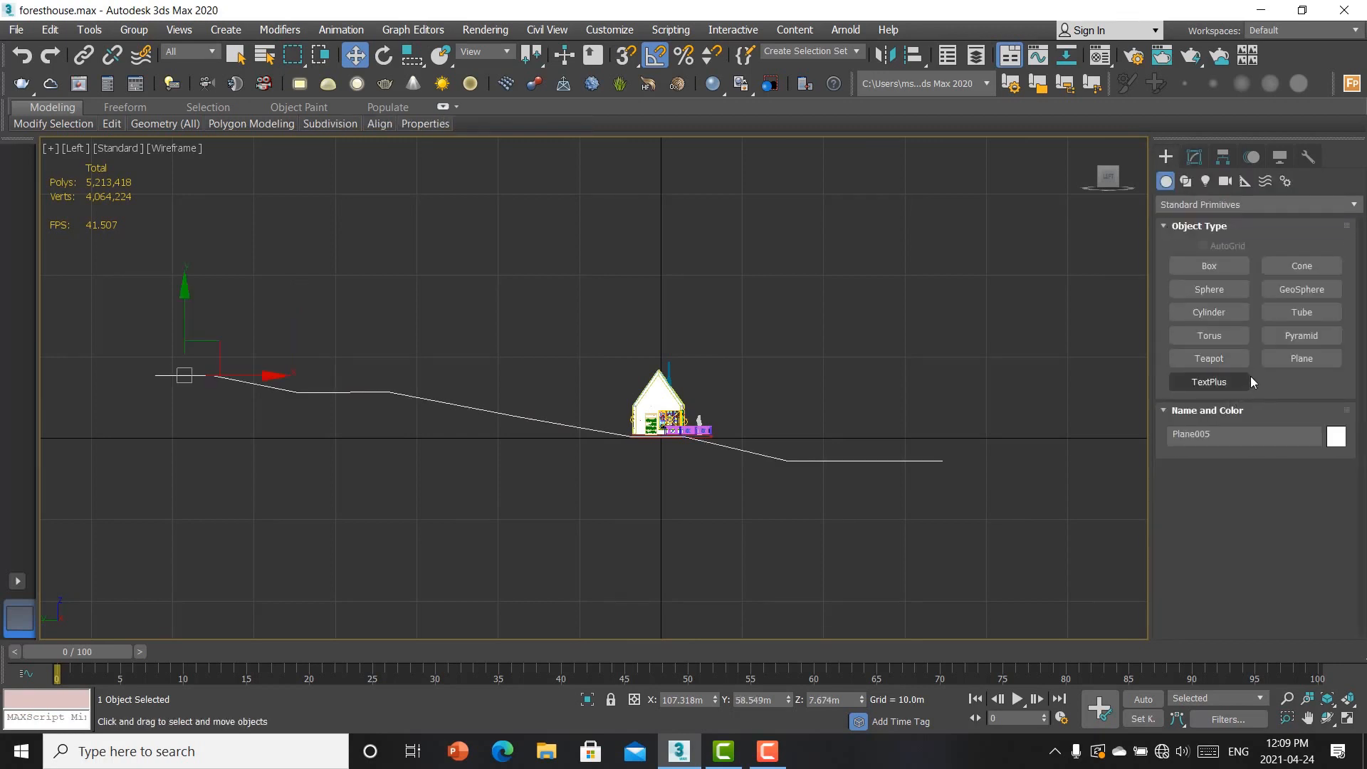
pyautogui.click(1186, 181)
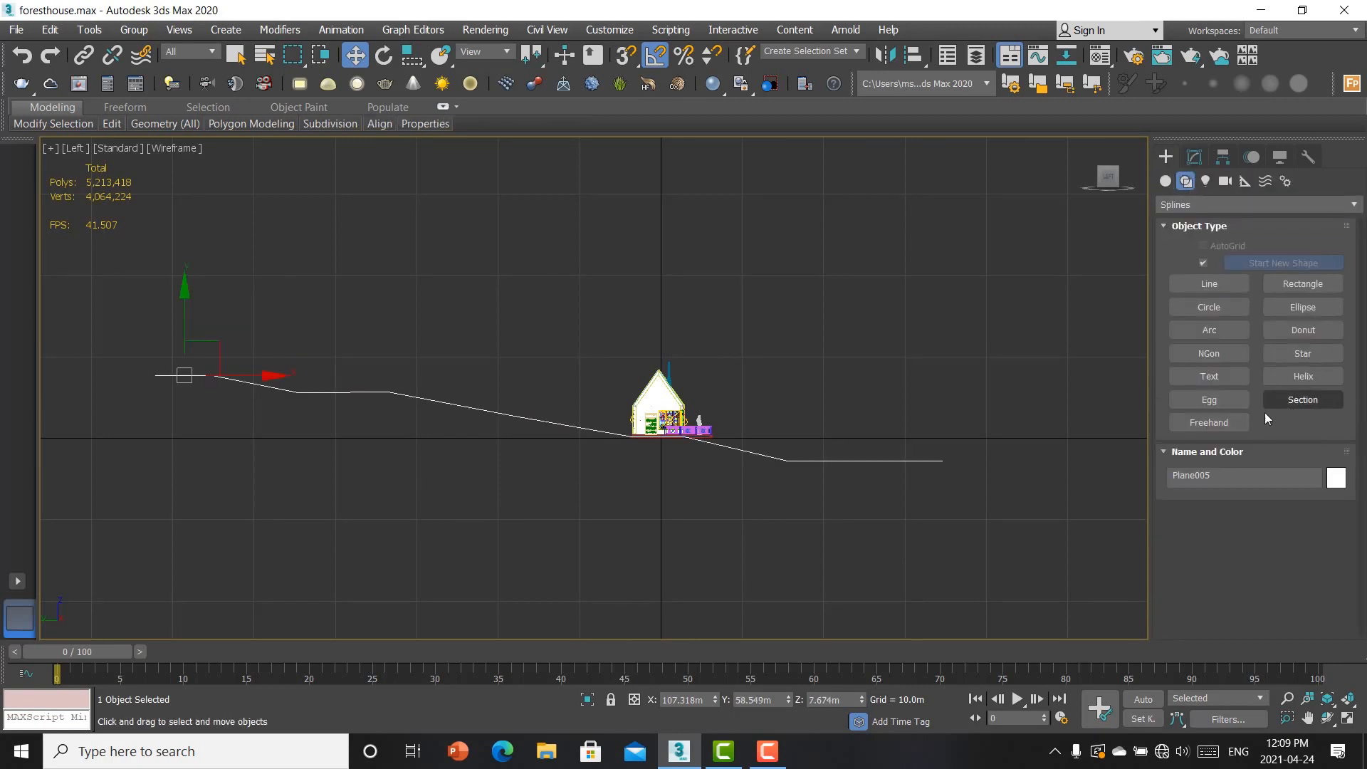
pyautogui.click(1234, 423)
pyautogui.moveTo(713, 435); pyautogui.dragTo(757, 438)
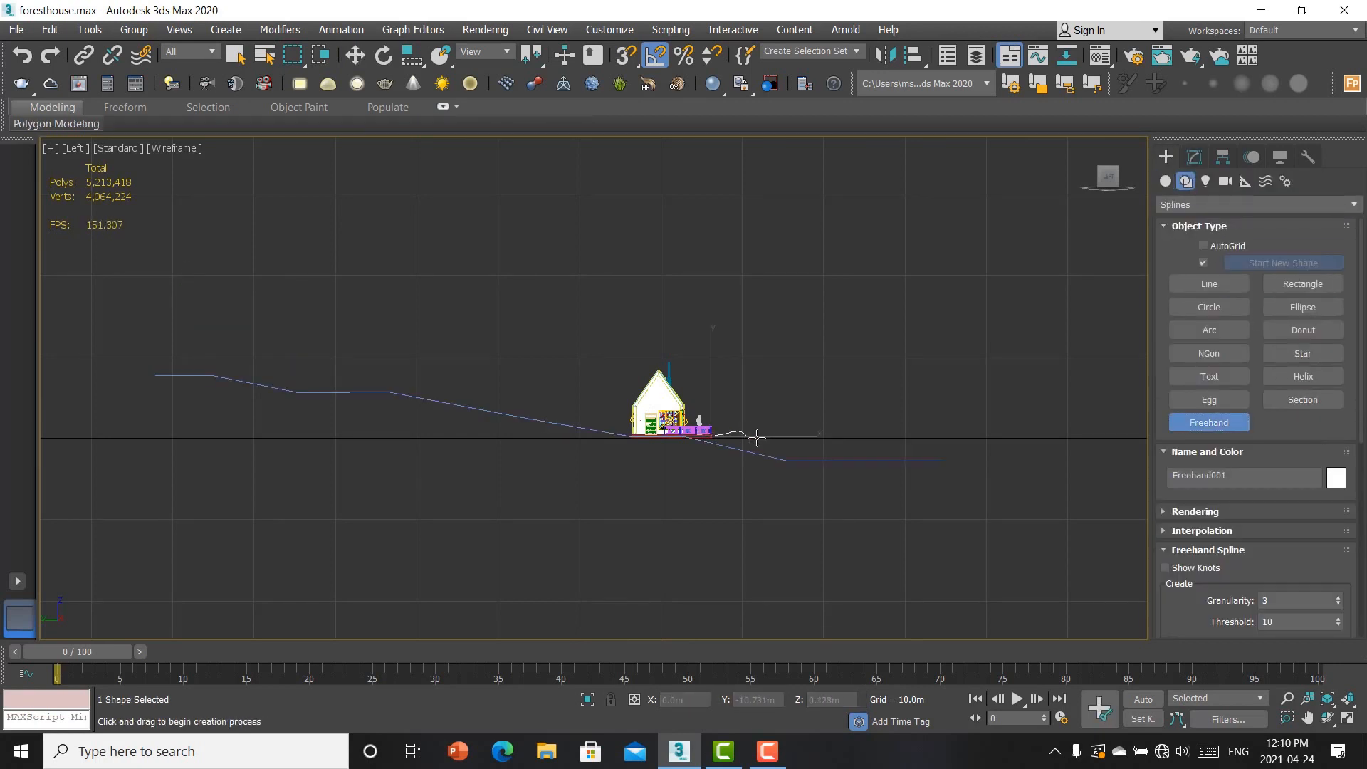
# Step: Select the terrain's lengthwise edges and connect them with 10 evenly spaced segments
pyautogui.moveTo(572, 425); pyautogui.dragTo(596, 367)
pyautogui.moveTo(506, 420); pyautogui.dragTo(525, 378)
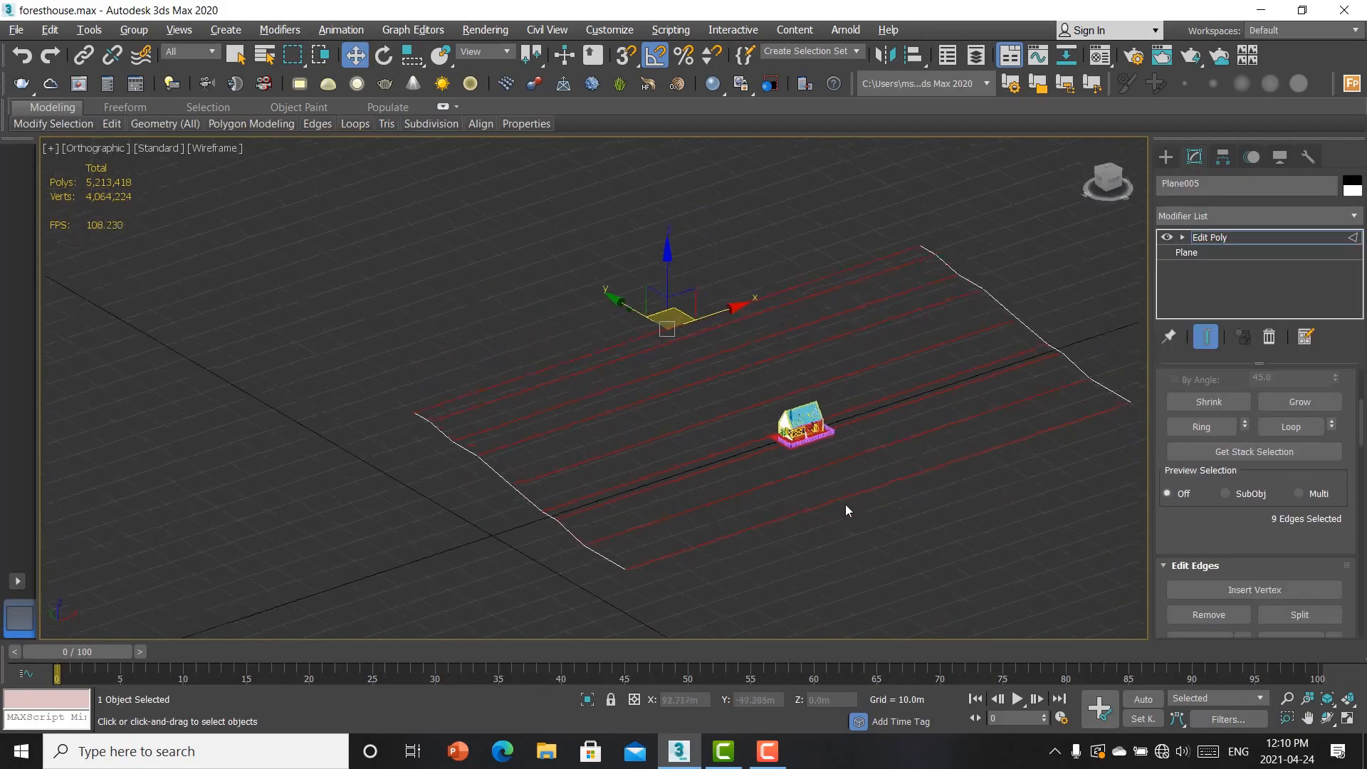
pyautogui.scroll(-2, 844, 505)
pyautogui.click(868, 561)
pyautogui.scroll(-3, 869, 562)
pyautogui.scroll(3, 852, 511)
pyautogui.keyDown('alt'); pyautogui.moveTo(852, 511); pyautogui.dragTo(791, 553, button='middle'); pyautogui.keyUp('alt')
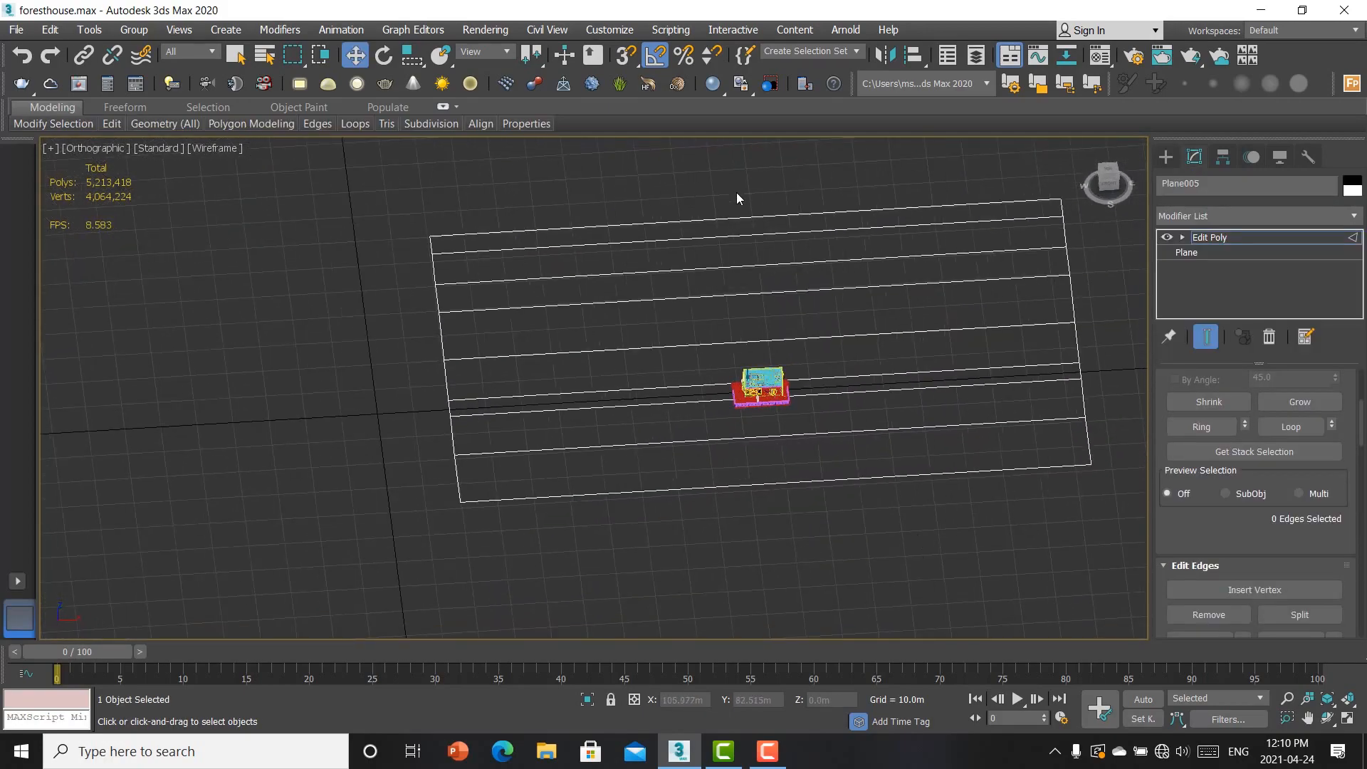
pyautogui.moveTo(745, 541); pyautogui.dragTo(746, 541)
pyautogui.scroll(-5, 1230, 492)
pyautogui.click(1333, 501)
pyautogui.moveTo(608, 396); pyautogui.dragTo(608, 385)
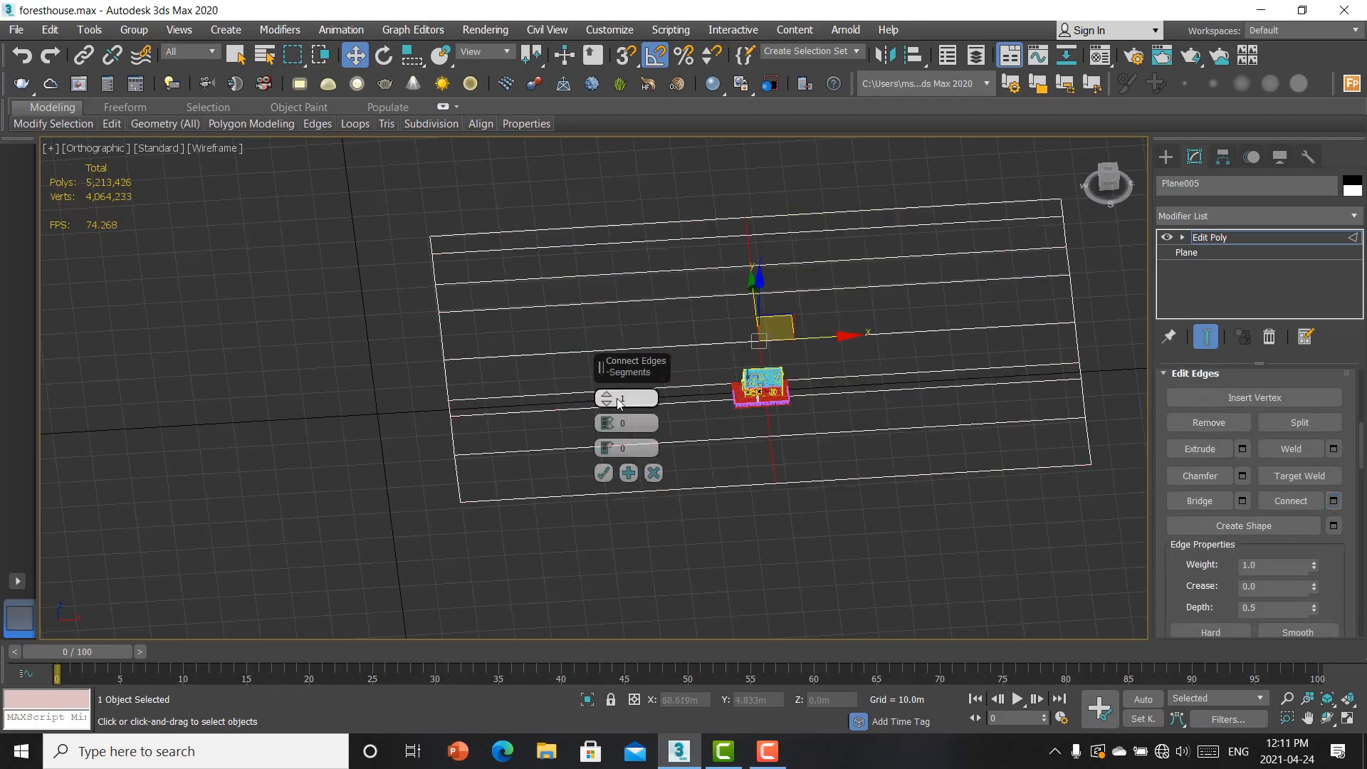
pyautogui.click(602, 472)
pyautogui.moveTo(957, 396); pyautogui.dragTo(976, 377, button='middle')
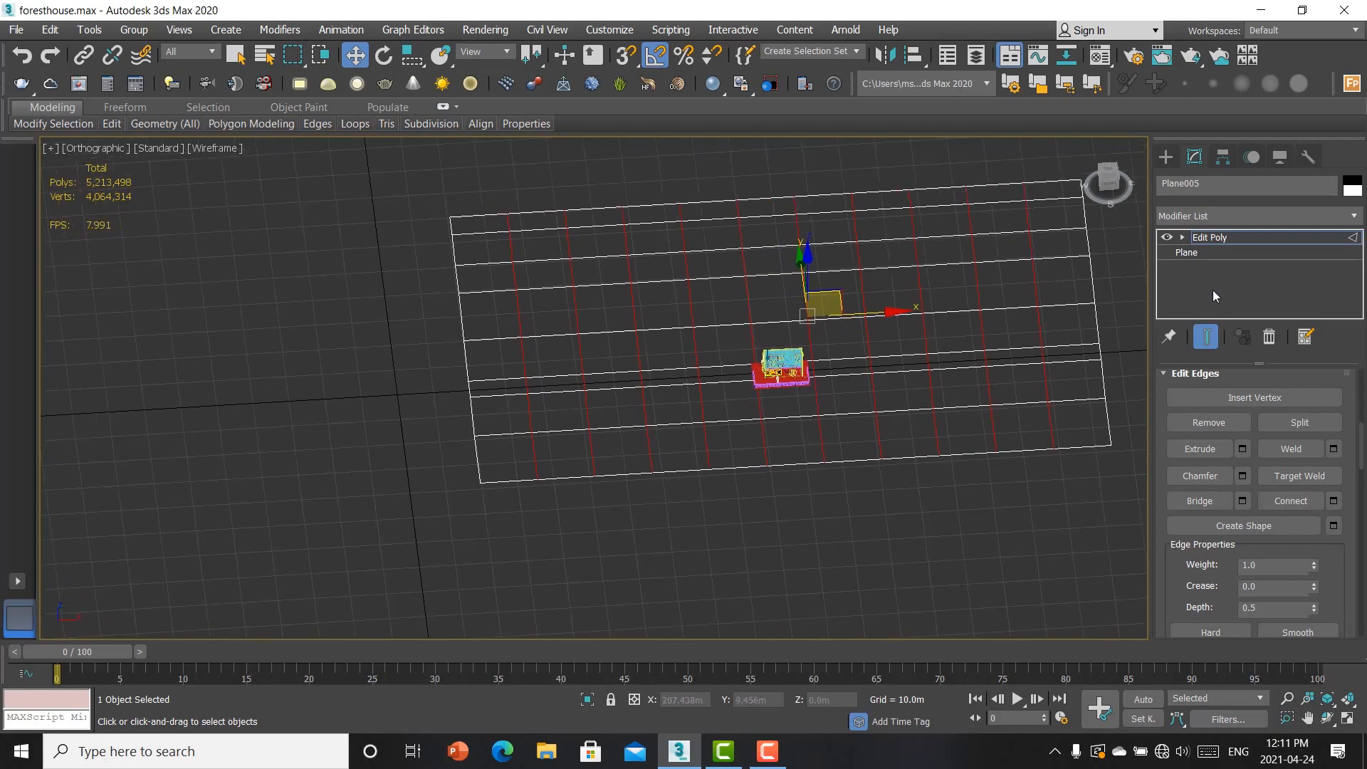
# Step: Add a TurboSmooth modifier to the terrain and set its iterations to 2
pyautogui.click(1245, 214)
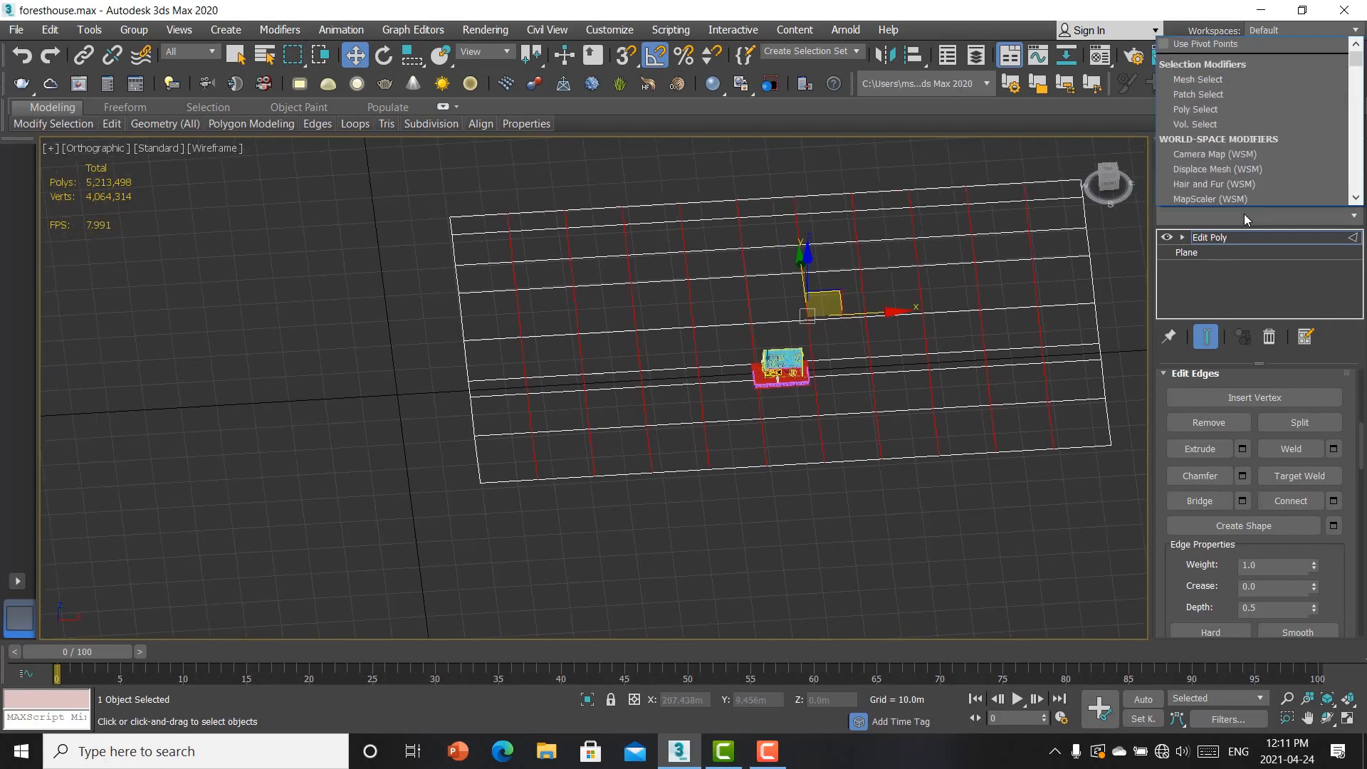
pyautogui.press('t')
pyautogui.scroll(-1, 1247, 181)
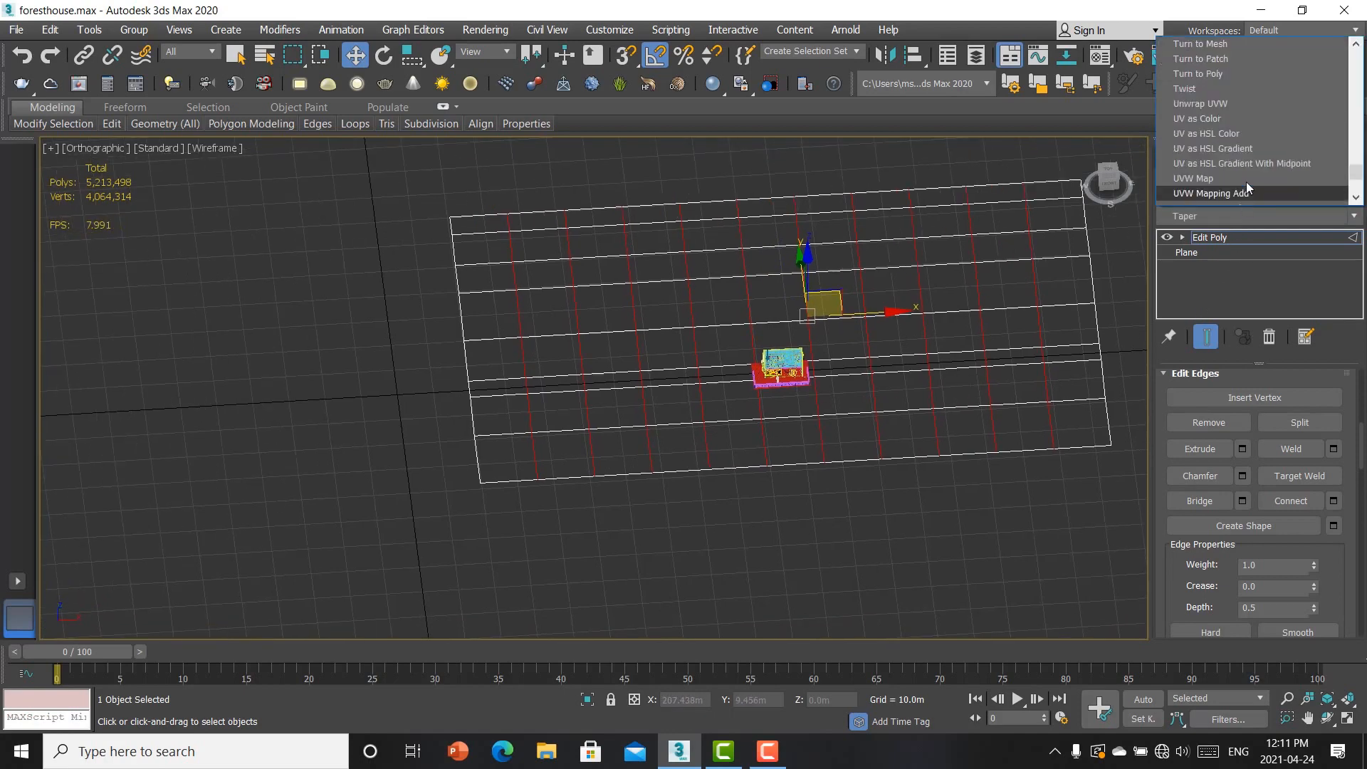
pyautogui.click(1224, 76)
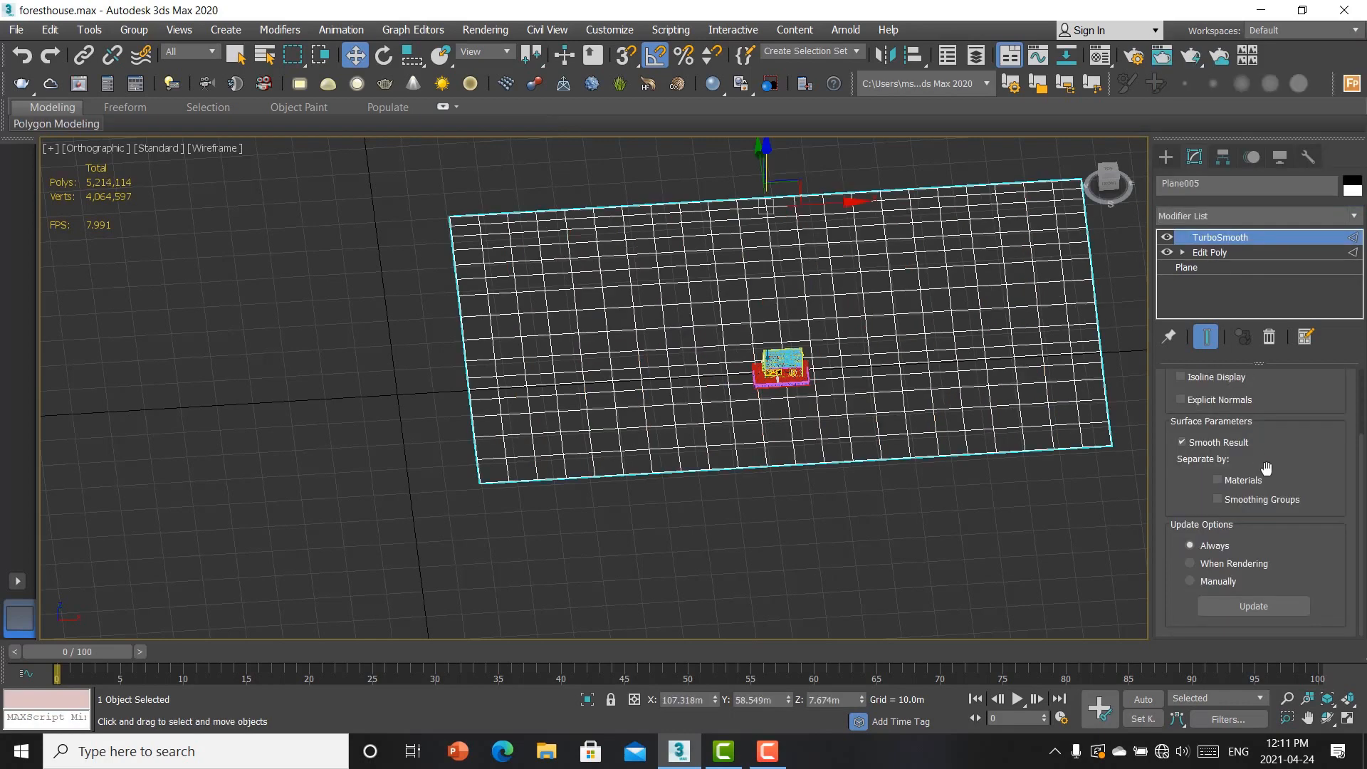
pyautogui.scroll(2, 1268, 507)
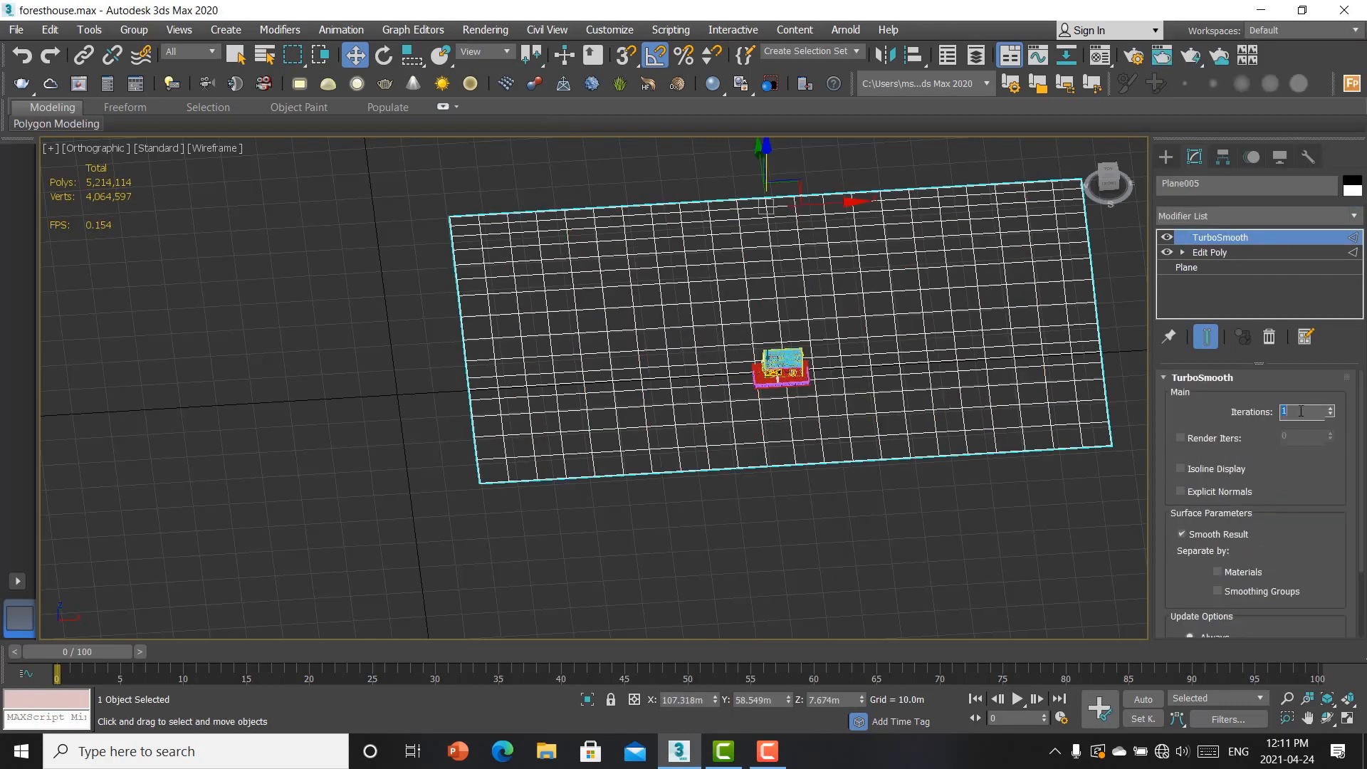
pyautogui.write('2')
pyautogui.press('Return')
# Step: Add a second Edit Poly modifier above TurboSmooth on the terrain
pyautogui.click(1198, 216)
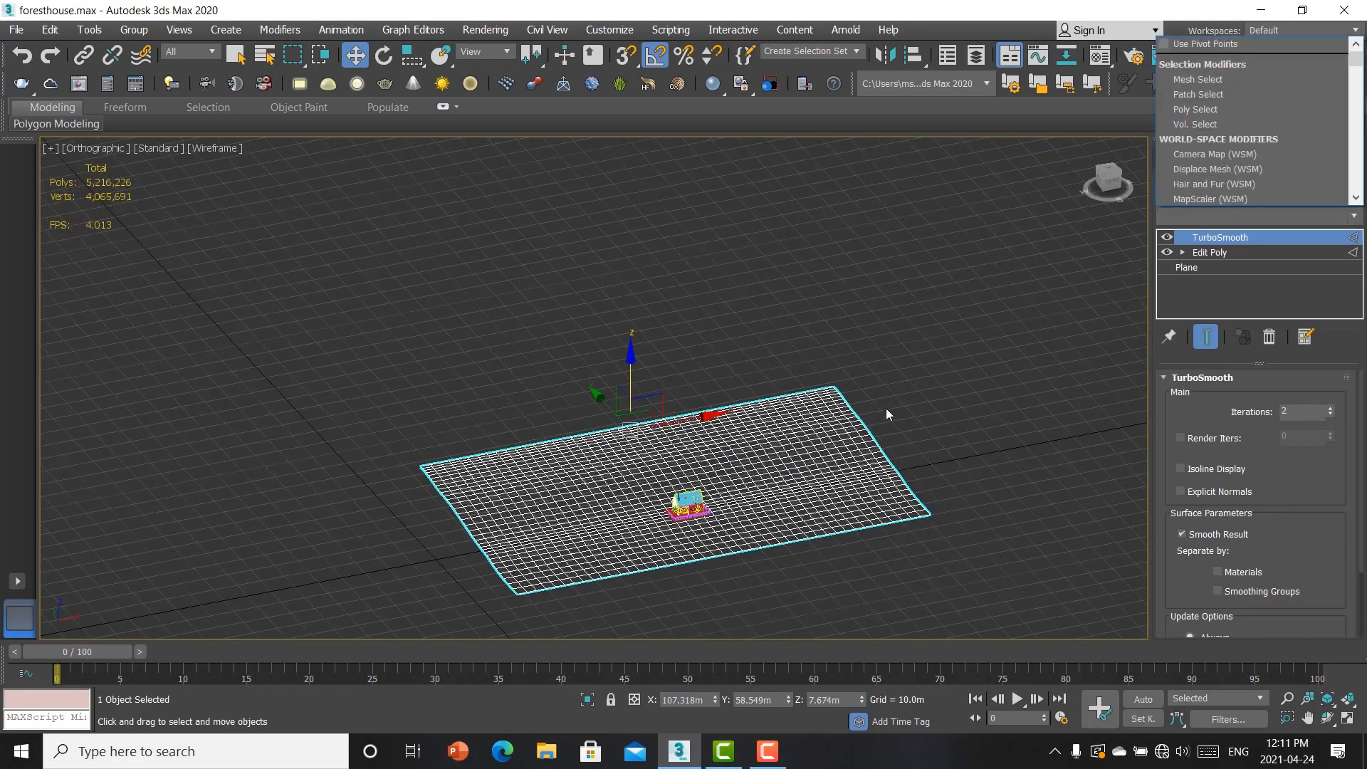
pyautogui.scroll(2, 888, 410)
pyautogui.scroll(-1, 909, 413)
pyautogui.moveTo(908, 413); pyautogui.dragTo(1007, 353, button='middle')
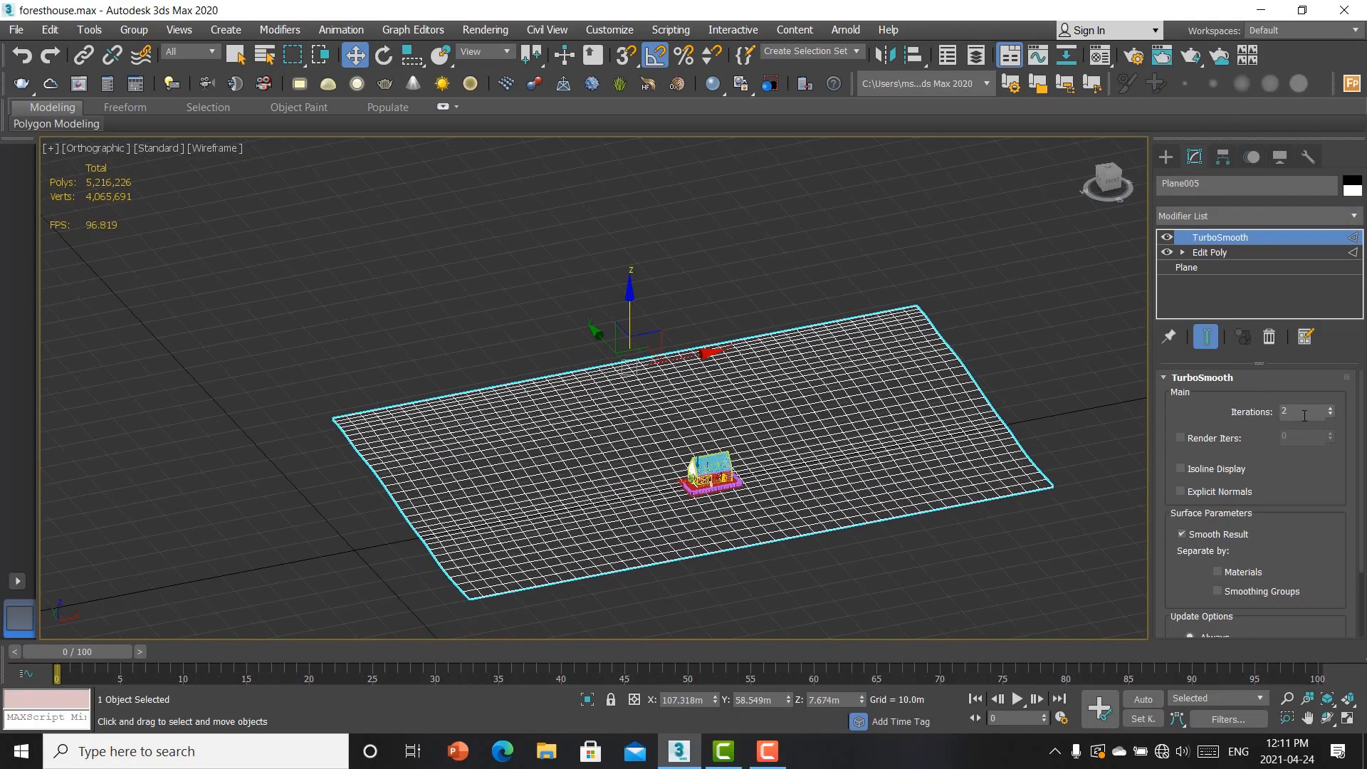
pyautogui.click(1242, 213)
pyautogui.press('e')
pyautogui.click(1231, 58)
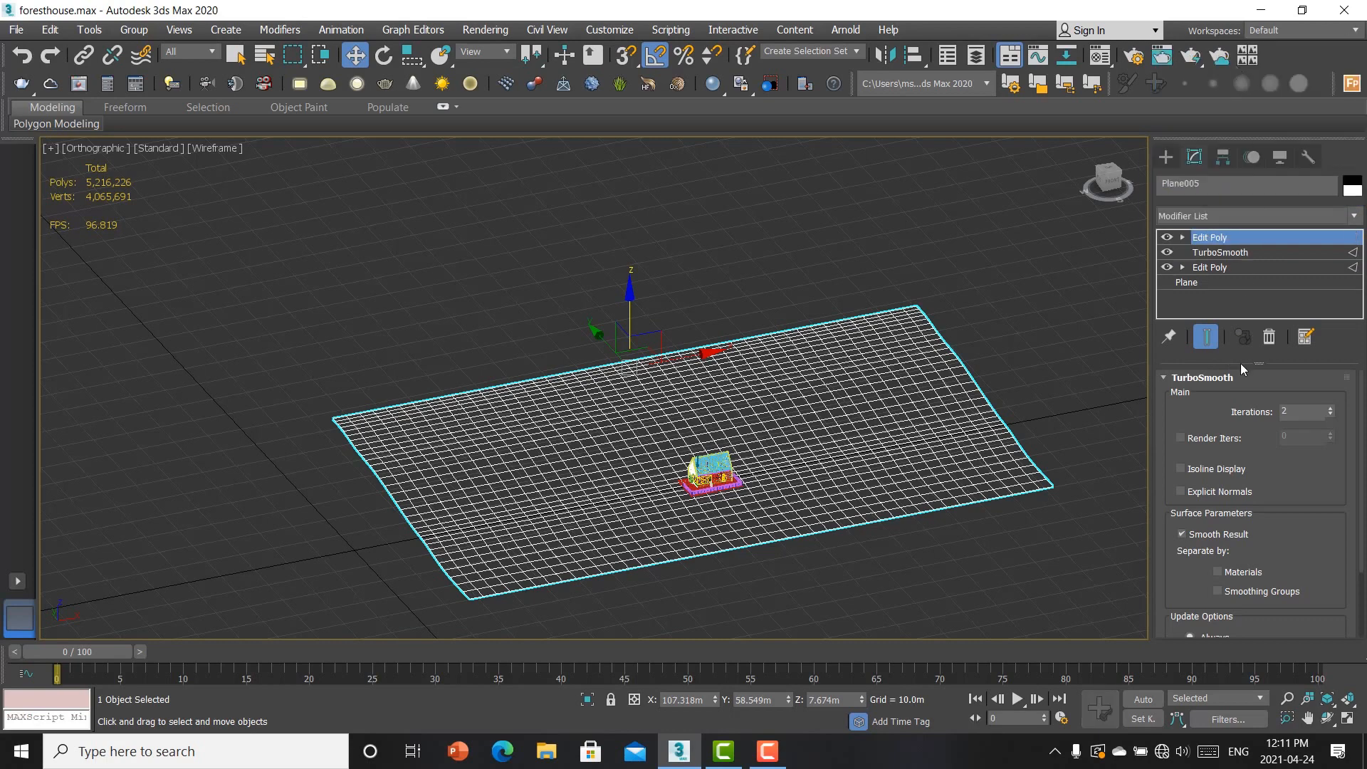
# Step: Activate Push/Pull paint deformation with a push/pull value of 3 m and a brush size of 5 m
pyautogui.scroll(-5, 1214, 555)
pyautogui.scroll(-10, 1214, 556)
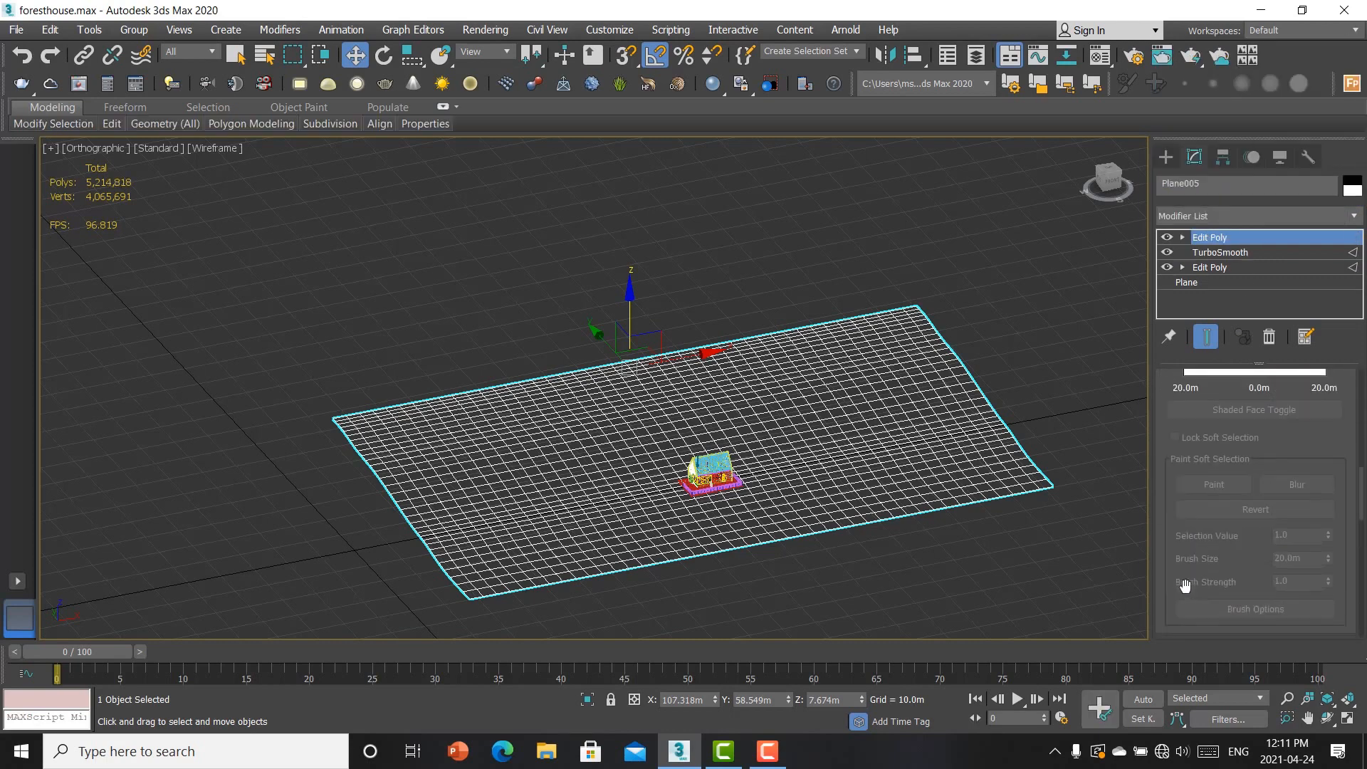
pyautogui.scroll(-3, 1195, 581)
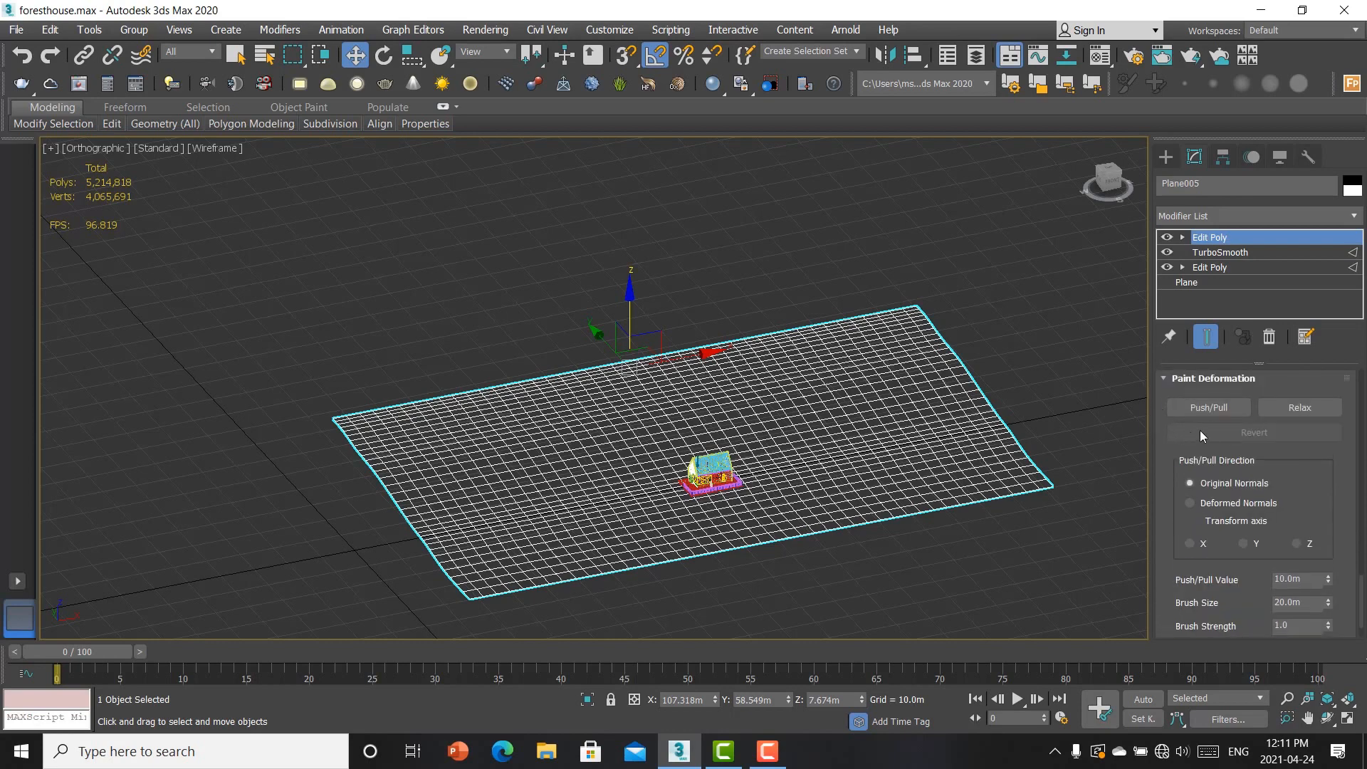
pyautogui.click(1209, 408)
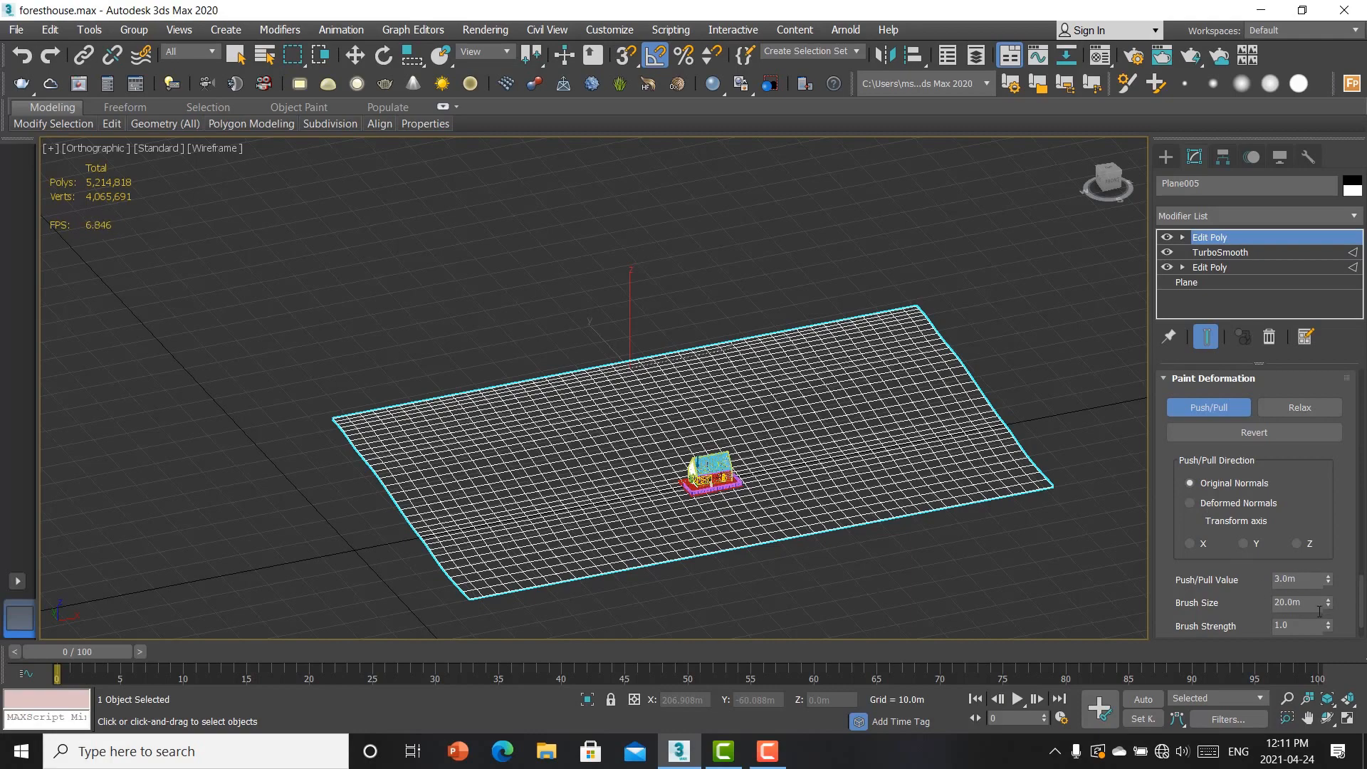
pyautogui.press('Return')
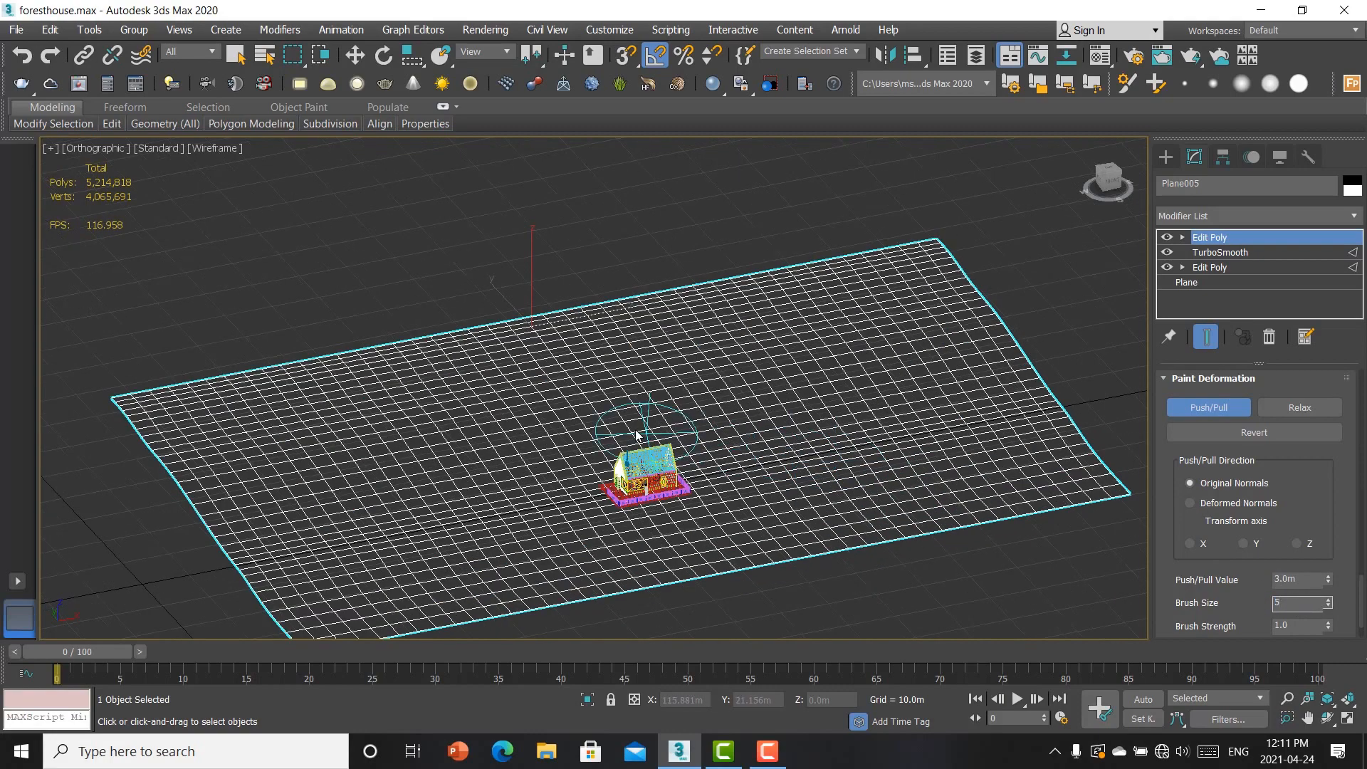
# Step: Paint raised, uneven mounds across the slope behind the house and display the terrain shaded
pyautogui.moveTo(488, 467)
pyautogui.mouseDown()
pyautogui.moveTo(504, 442)
pyautogui.moveTo(540, 429)
pyautogui.mouseUp()
pyautogui.scroll(-3, 525, 455)
pyautogui.scroll(5, 519, 489)
pyautogui.press('F3')
pyautogui.scroll(-1, 505, 491)
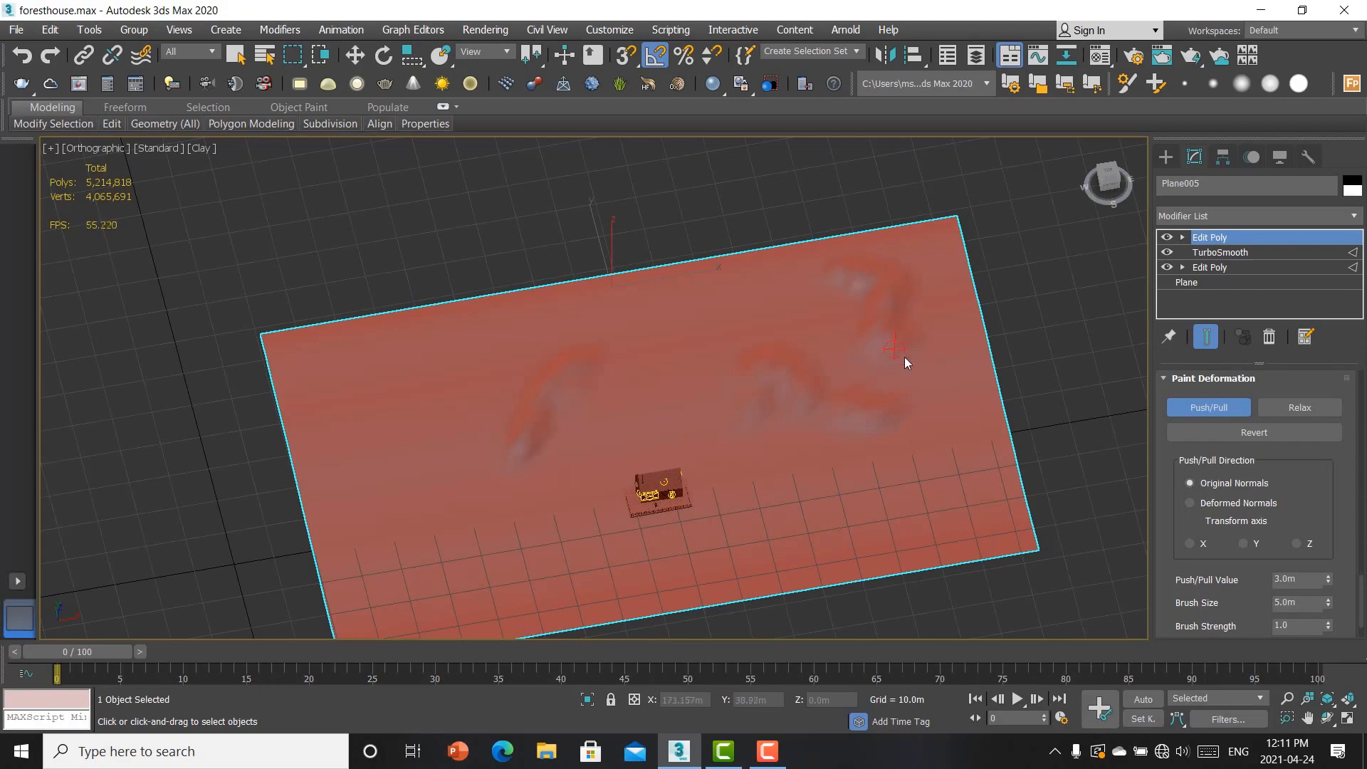
# Step: Undo the last Push/Pull stroke and paint further mounds on the terrain to either side of and in front of the house
pyautogui.hotkey('ctrl', 'z')
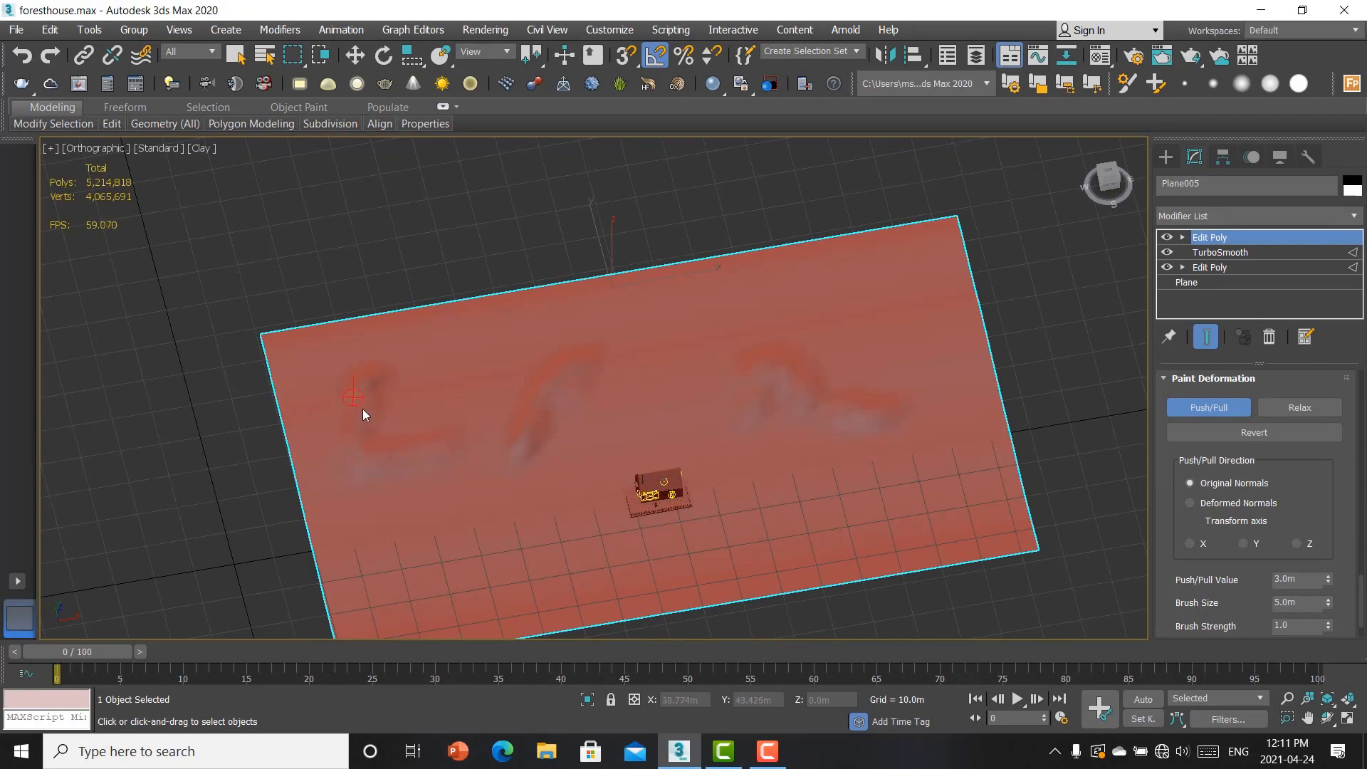
pyautogui.scroll(2, 463, 512)
pyautogui.moveTo(470, 486); pyautogui.dragTo(461, 487)
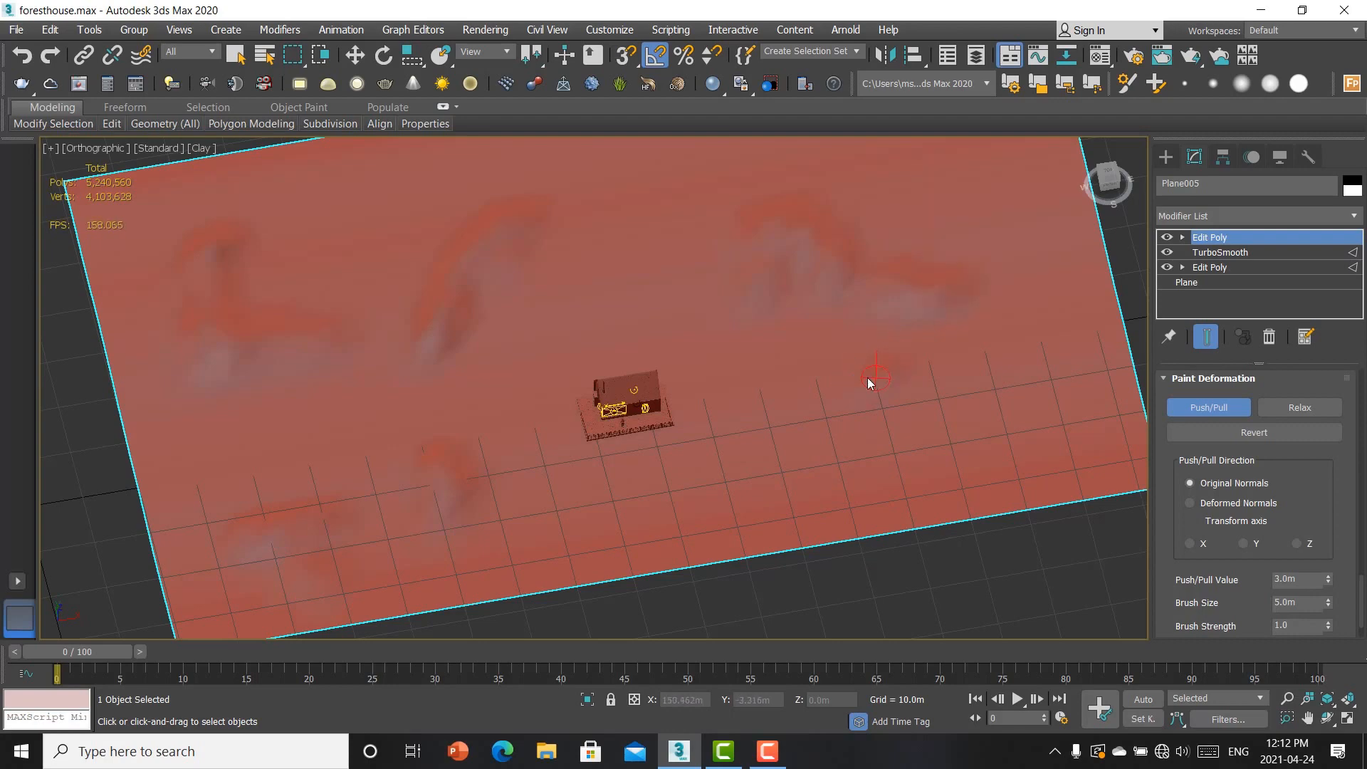
pyautogui.moveTo(876, 262)
pyautogui.keyDown('alt'); pyautogui.mouseDown(button='middle')
pyautogui.moveTo(803, 342)
pyautogui.moveTo(784, 396)
pyautogui.mouseUp(button='middle'); pyautogui.keyUp('alt')
pyautogui.scroll(2, 674, 258)
pyautogui.scroll(-4, 739, 299)
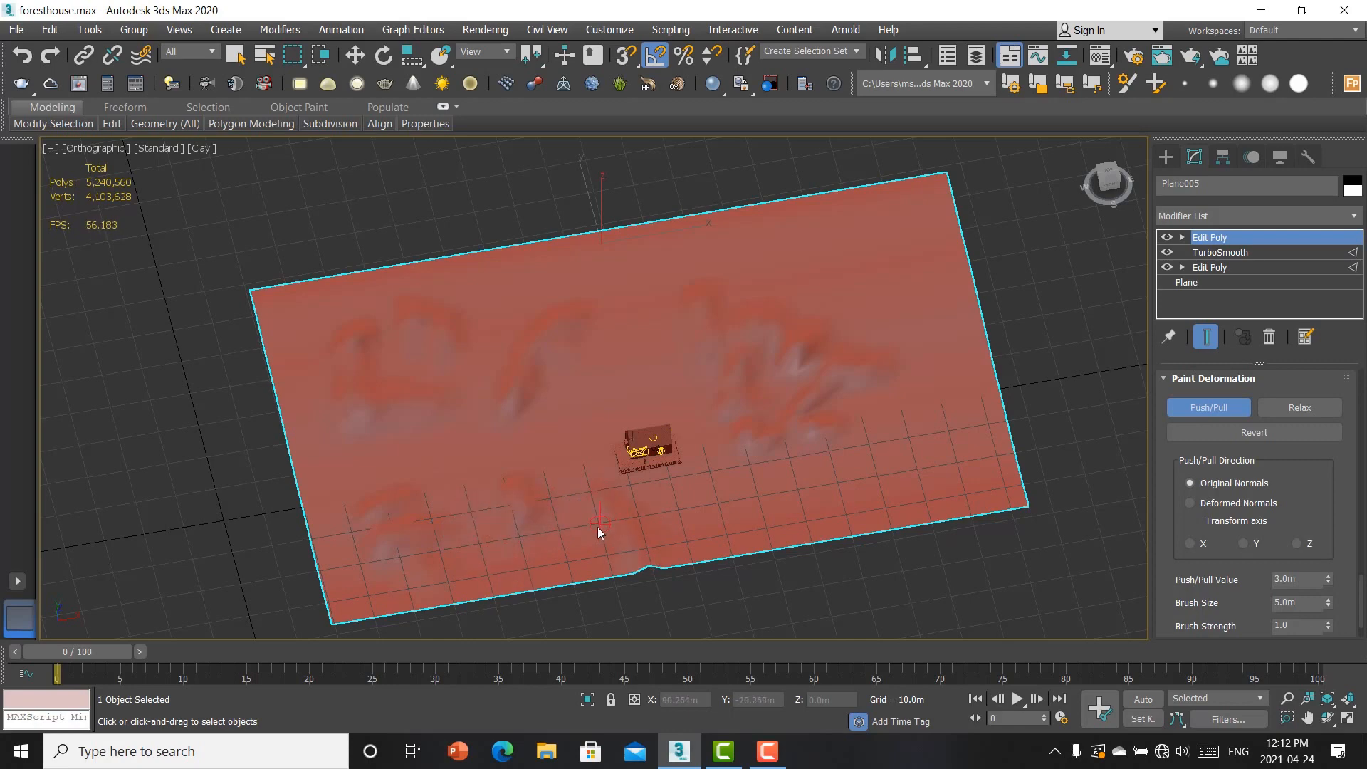
# Step: Paint an uneven raised ridge along the front-left part of the terrain beside the house with Push/Pull
pyautogui.keyDown('alt'); pyautogui.moveTo(399, 558); pyautogui.dragTo(629, 553, button='middle'); pyautogui.keyUp('alt')
pyautogui.scroll(6, 671, 510)
pyautogui.scroll(-5, 787, 419)
pyautogui.keyDown('alt'); pyautogui.moveTo(787, 419); pyautogui.dragTo(584, 499, button='middle'); pyautogui.keyUp('alt')
pyautogui.scroll(-3, 1306, 571)
pyautogui.scroll(6, 559, 395)
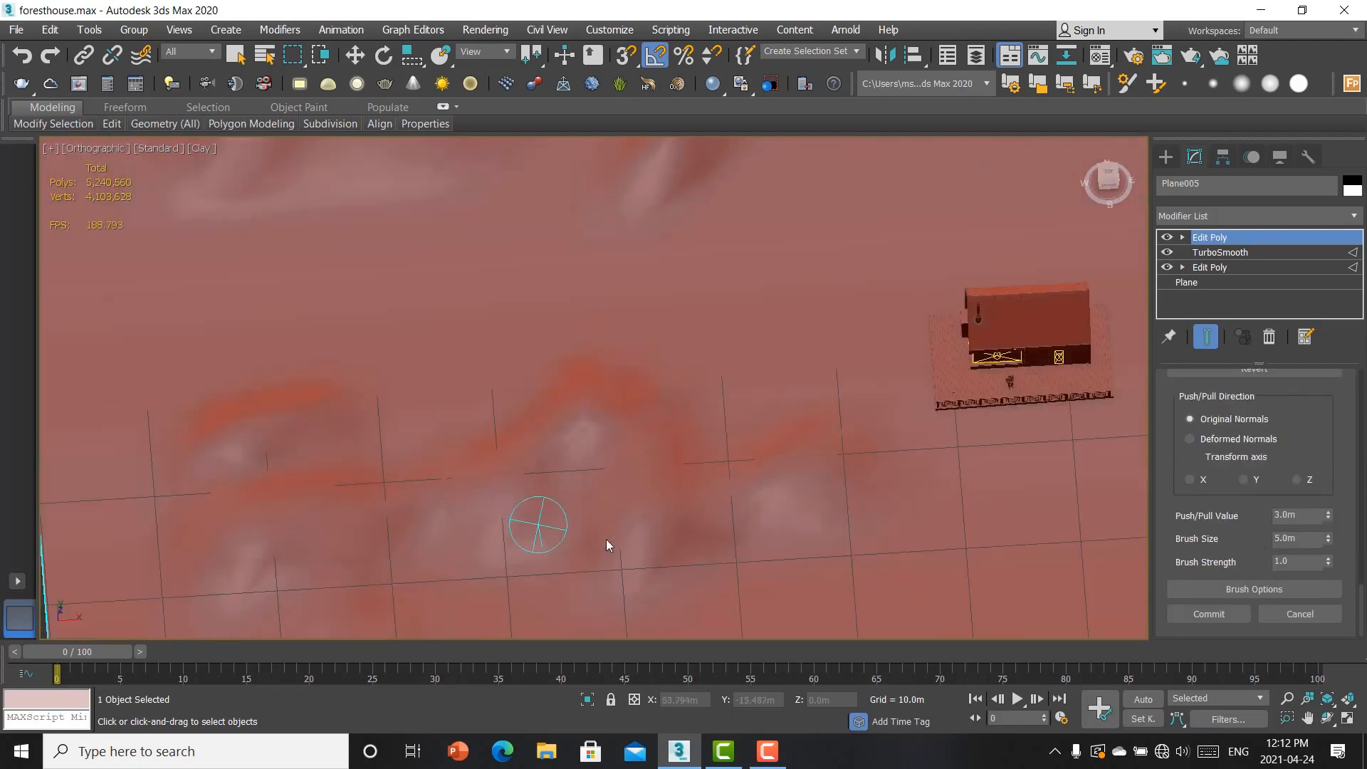
pyautogui.scroll(-2, 797, 488)
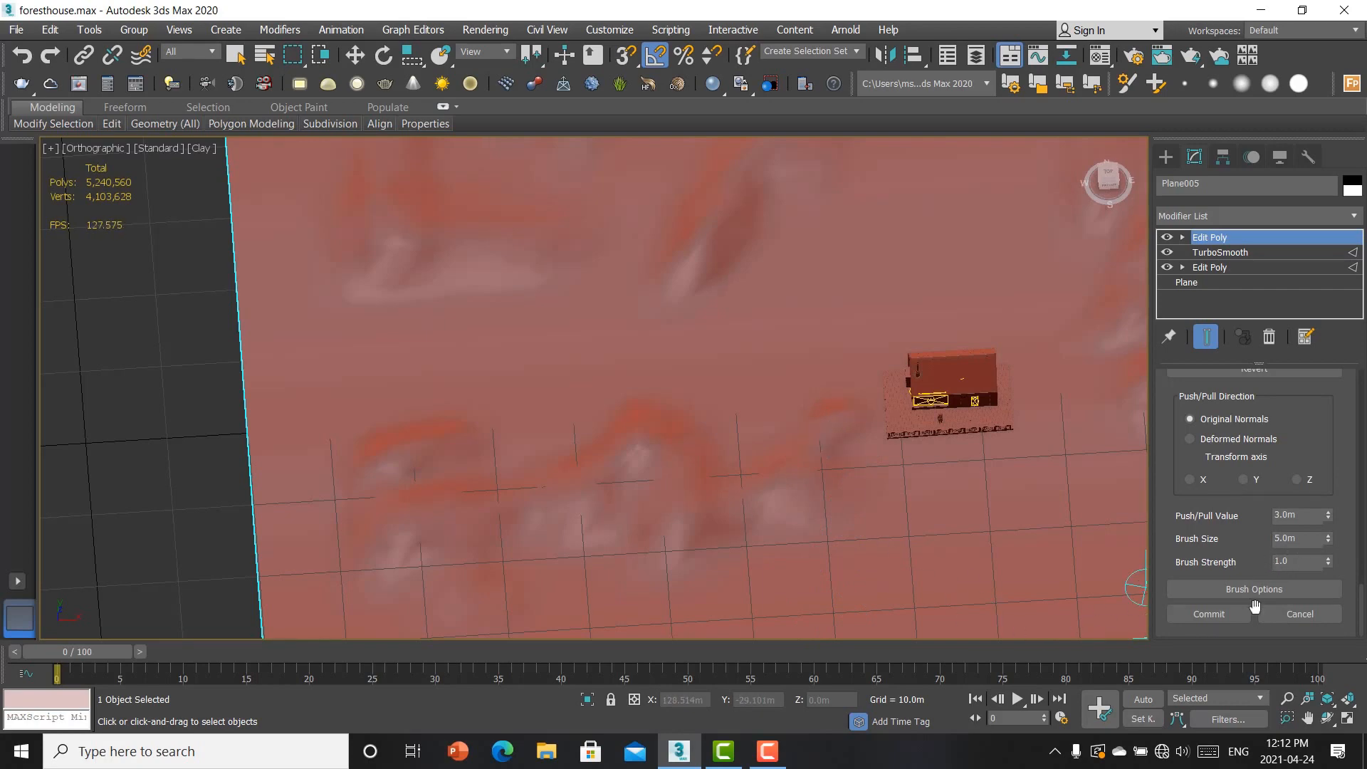
# Step: Activate Relax paint deformation and display the terrain shaded with edged faces
pyautogui.scroll(3, 1300, 612)
pyautogui.click(1299, 514)
pyautogui.moveTo(760, 565)
pyautogui.keyDown('alt'); pyautogui.mouseDown(button='middle')
pyautogui.moveTo(671, 442)
pyautogui.moveTo(700, 397)
pyautogui.mouseUp(button='middle'); pyautogui.keyUp('alt')
pyautogui.scroll(4, 691, 420)
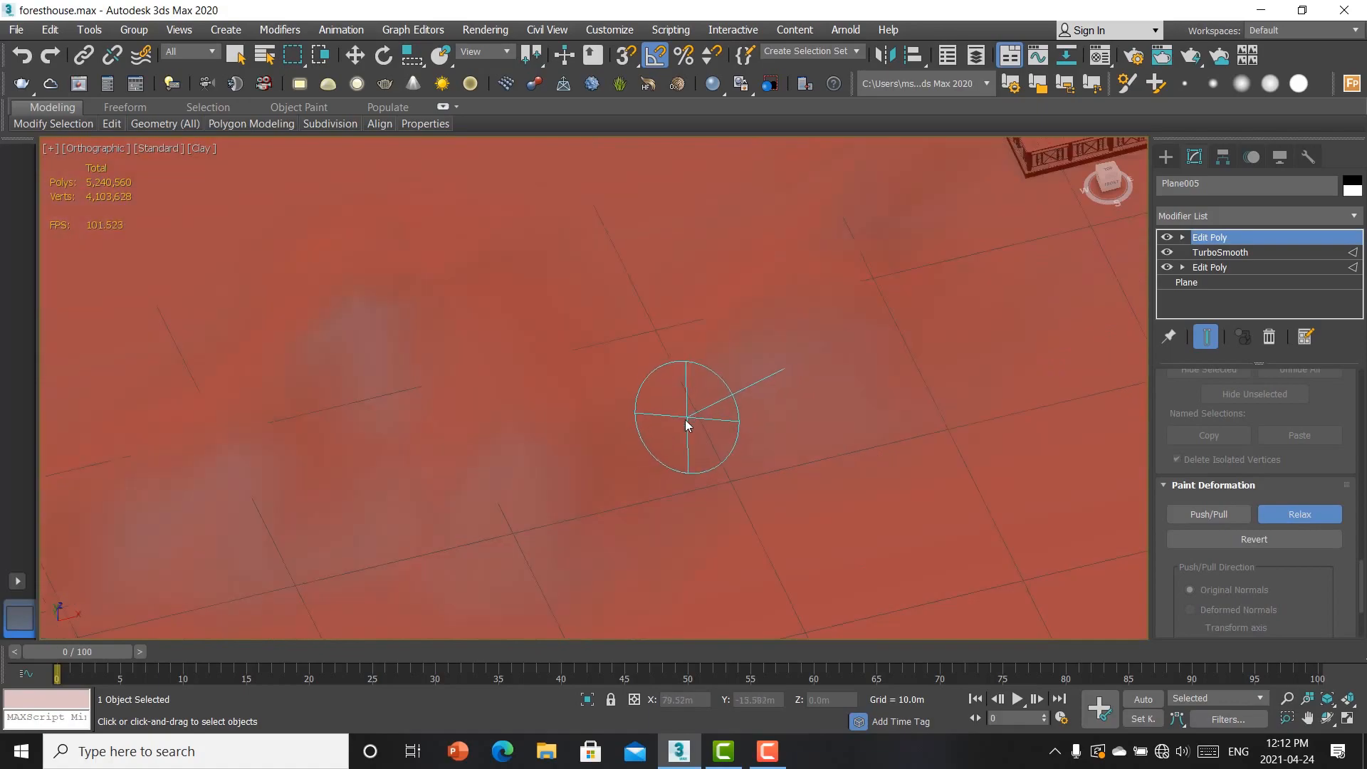
pyautogui.scroll(-3, 689, 422)
pyautogui.press('F3')
pyautogui.keyDown('alt'); pyautogui.moveTo(651, 473); pyautogui.dragTo(602, 410, button='middle'); pyautogui.keyUp('alt')
pyautogui.scroll(1, 531, 540)
pyautogui.scroll(-1, 532, 540)
pyautogui.scroll(3, 463, 470)
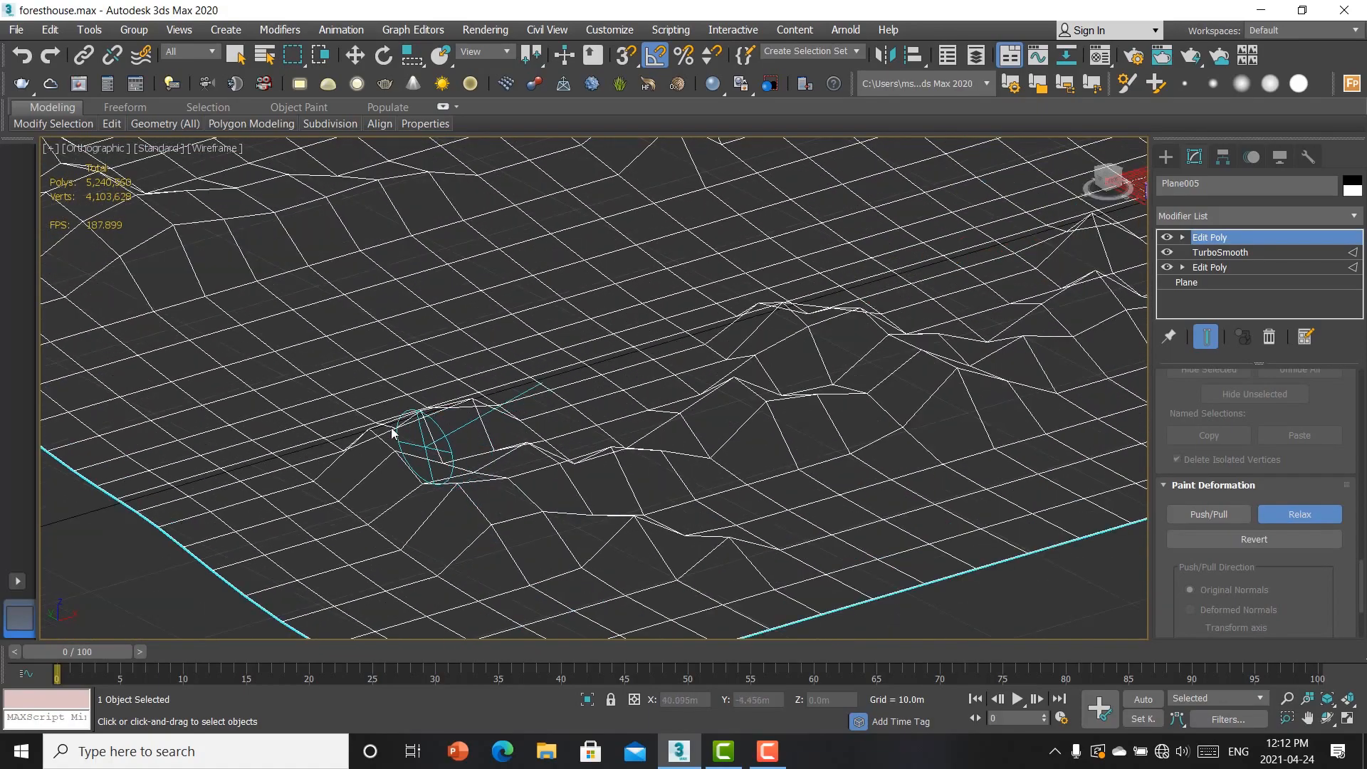
pyautogui.press('F3')
pyautogui.press('F3')
pyautogui.press('F3')
# Step: Relax the sharp ridge on the front-left part of the terrain
pyautogui.moveTo(498, 441)
pyautogui.mouseDown()
pyautogui.moveTo(387, 466)
pyautogui.moveTo(738, 423)
pyautogui.moveTo(784, 298)
pyautogui.mouseUp()
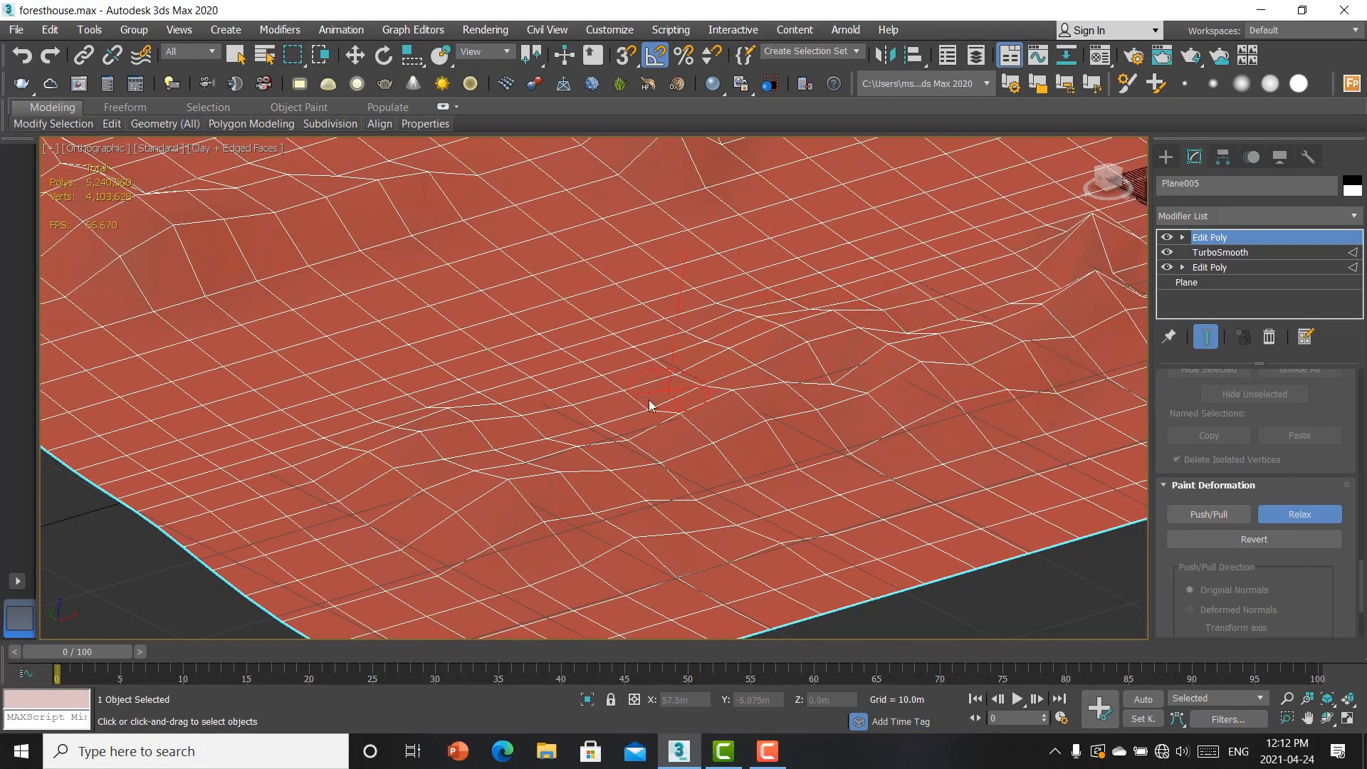
pyautogui.scroll(-3, 645, 427)
pyautogui.press('z')
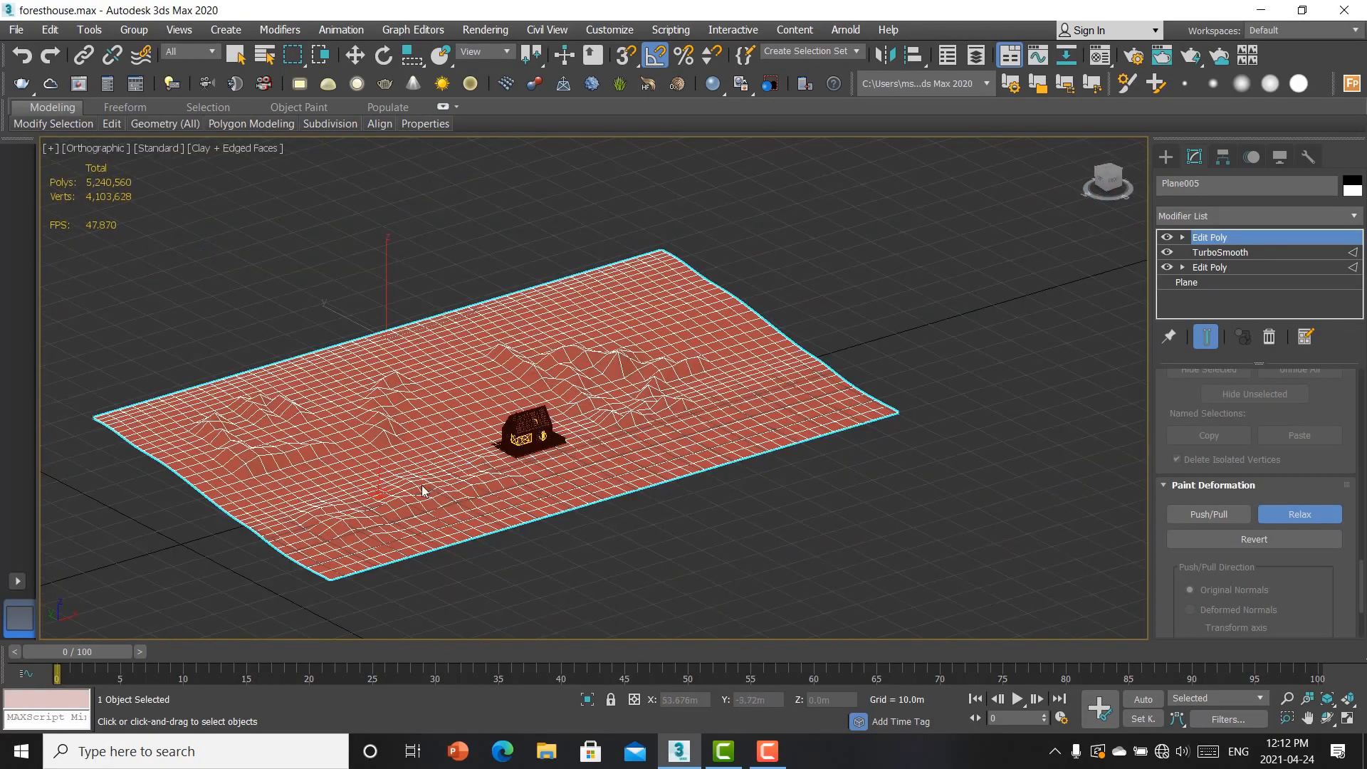
# Step: Relax the remaining sharp mounds across the slope around the house and along the terrain's edges
pyautogui.scroll(3, 498, 364)
pyautogui.moveTo(499, 369)
pyautogui.mouseDown()
pyautogui.moveTo(454, 514)
pyautogui.moveTo(484, 498)
pyautogui.moveTo(147, 507)
pyautogui.moveTo(294, 485)
pyautogui.moveTo(211, 458)
pyautogui.moveTo(891, 439)
pyautogui.moveTo(980, 461)
pyautogui.moveTo(1089, 413)
pyautogui.mouseUp()
pyautogui.moveTo(1203, 348)
pyautogui.mouseDown()
pyautogui.moveTo(774, 332)
pyautogui.moveTo(806, 393)
pyautogui.moveTo(756, 355)
pyautogui.mouseUp()
pyautogui.scroll(-4, 946, 412)
pyautogui.scroll(6, 468, 372)
pyautogui.scroll(-2, 531, 539)
pyautogui.moveTo(409, 582); pyautogui.dragTo(627, 442, button='middle')
pyautogui.scroll(2, 626, 442)
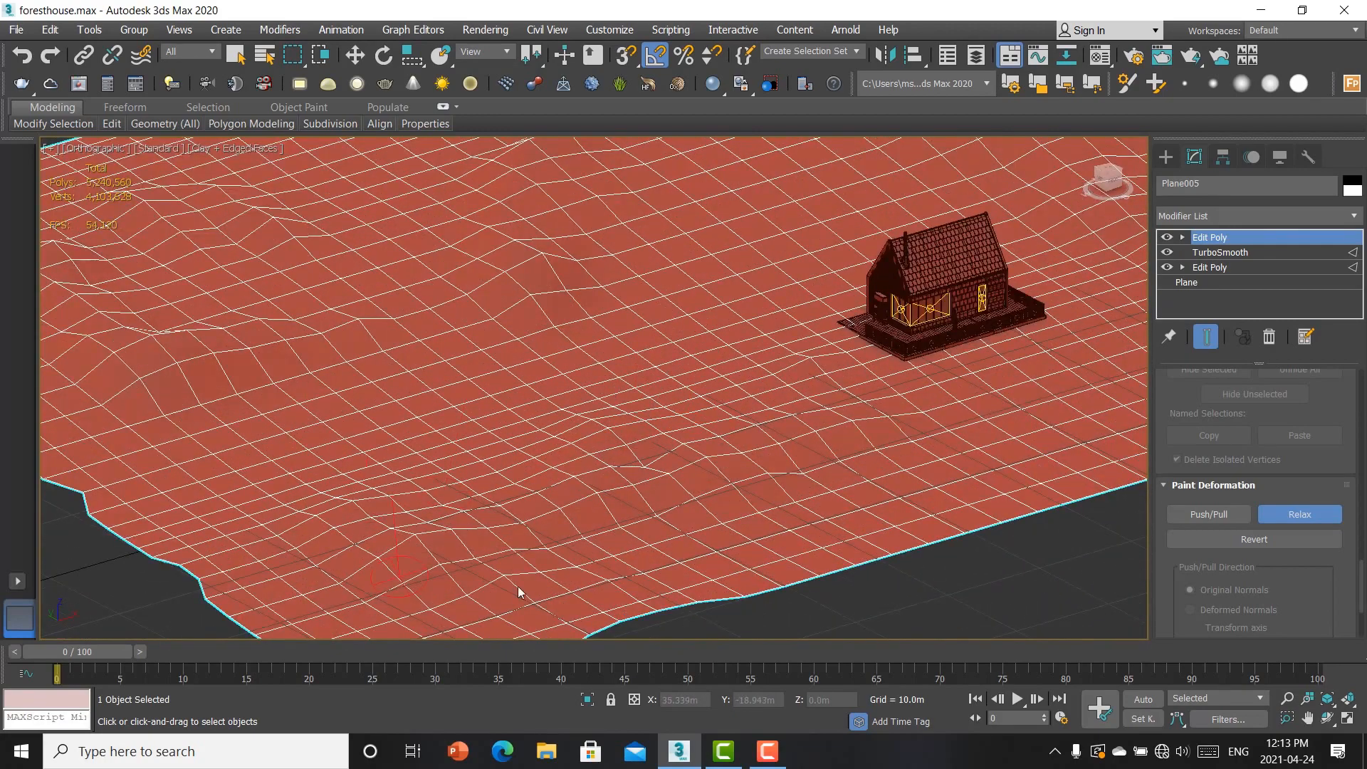
# Step: Turn off the Relax brush, deselect the terrain and display it shaded without edges
pyautogui.click(1274, 514)
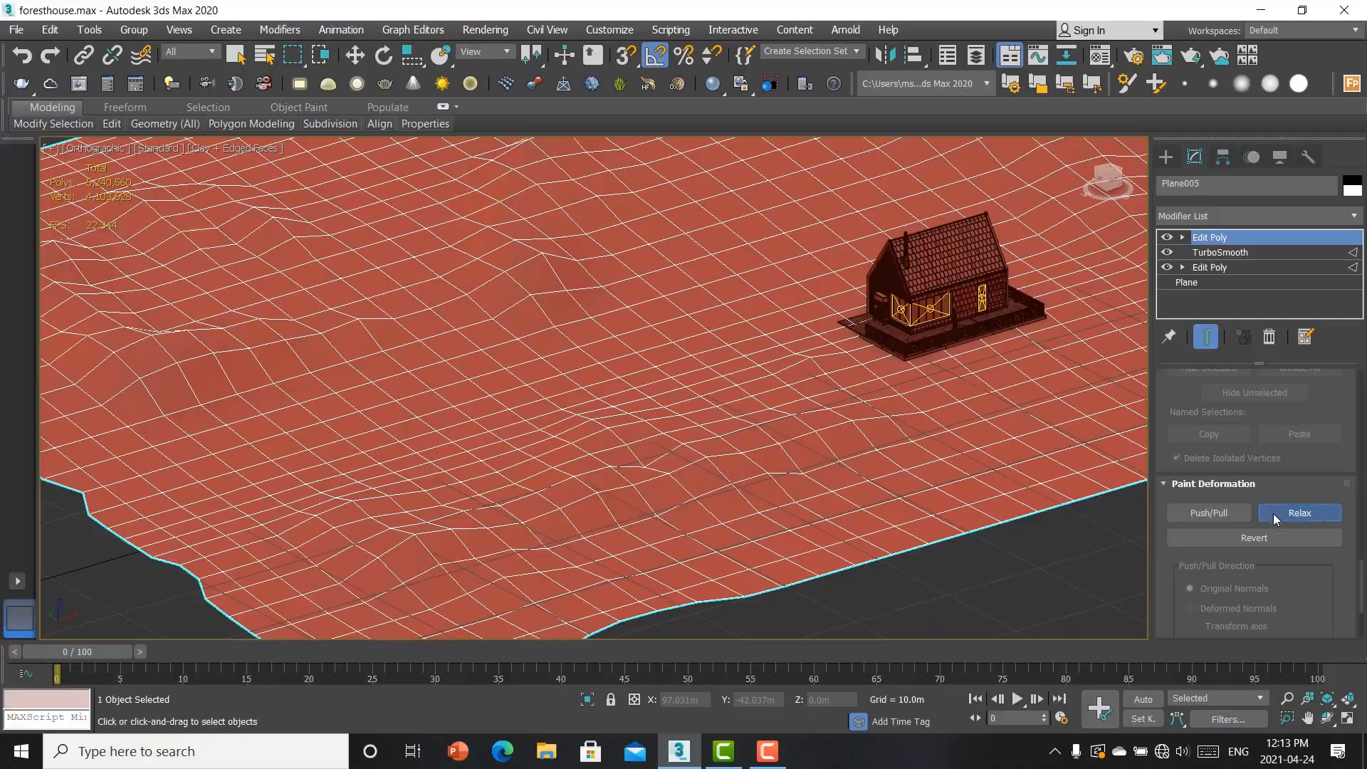
pyautogui.press('w')
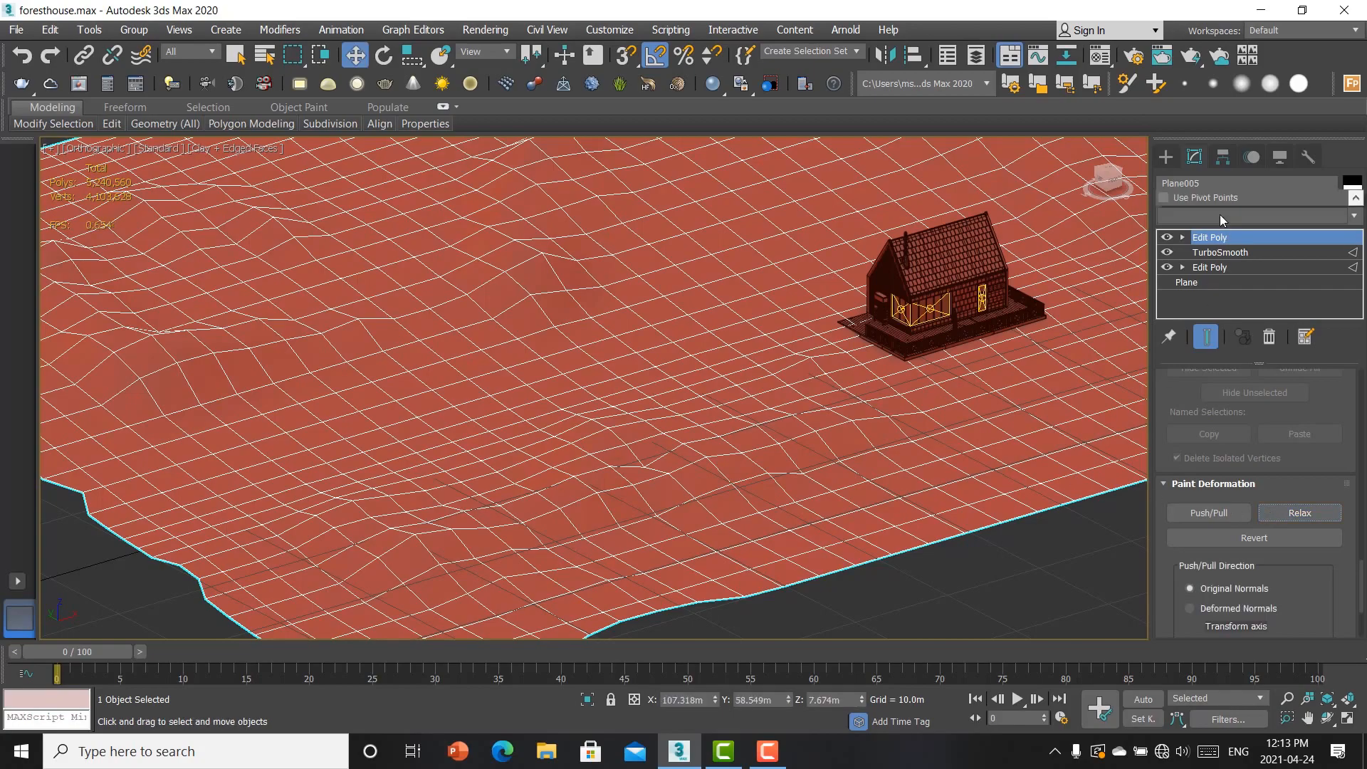
pyautogui.click(1220, 216)
pyautogui.press('t')
pyautogui.scroll(1, 1232, 107)
pyautogui.click(1229, 75)
pyautogui.scroll(-5, 734, 332)
pyautogui.moveTo(753, 352)
pyautogui.mouseDown(button='middle')
pyautogui.moveTo(771, 403)
pyautogui.moveTo(887, 338)
pyautogui.mouseUp(button='middle')
pyautogui.scroll(3, 757, 356)
pyautogui.press('F3')
pyautogui.scroll(2, 906, 409)
pyautogui.scroll(-4, 906, 409)
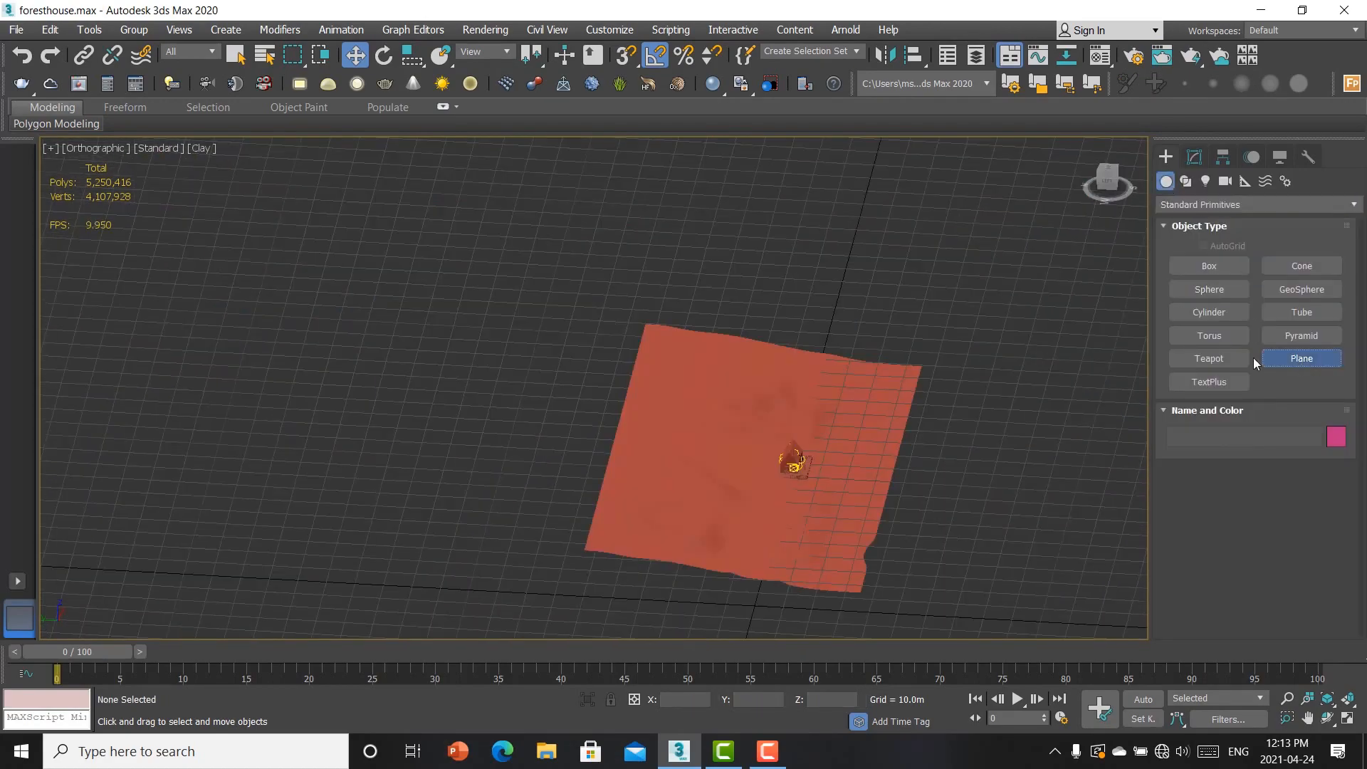
# Step: Create a flat plane about 102 m long and 259 m wide under the house, extending beyond the terrain's front edge
pyautogui.scroll(-2, 840, 331)
pyautogui.keyDown('alt'); pyautogui.moveTo(840, 332); pyautogui.dragTo(803, 315, button='middle'); pyautogui.keyUp('alt')
pyautogui.scroll(2, 802, 315)
pyautogui.moveTo(907, 238); pyautogui.dragTo(636, 603)
pyautogui.scroll(2, 636, 602)
pyautogui.keyDown('alt'); pyautogui.moveTo(636, 603); pyautogui.dragTo(735, 399, button='middle'); pyautogui.keyUp('alt')
pyautogui.scroll(3, 727, 403)
pyautogui.scroll(-3, 601, 503)
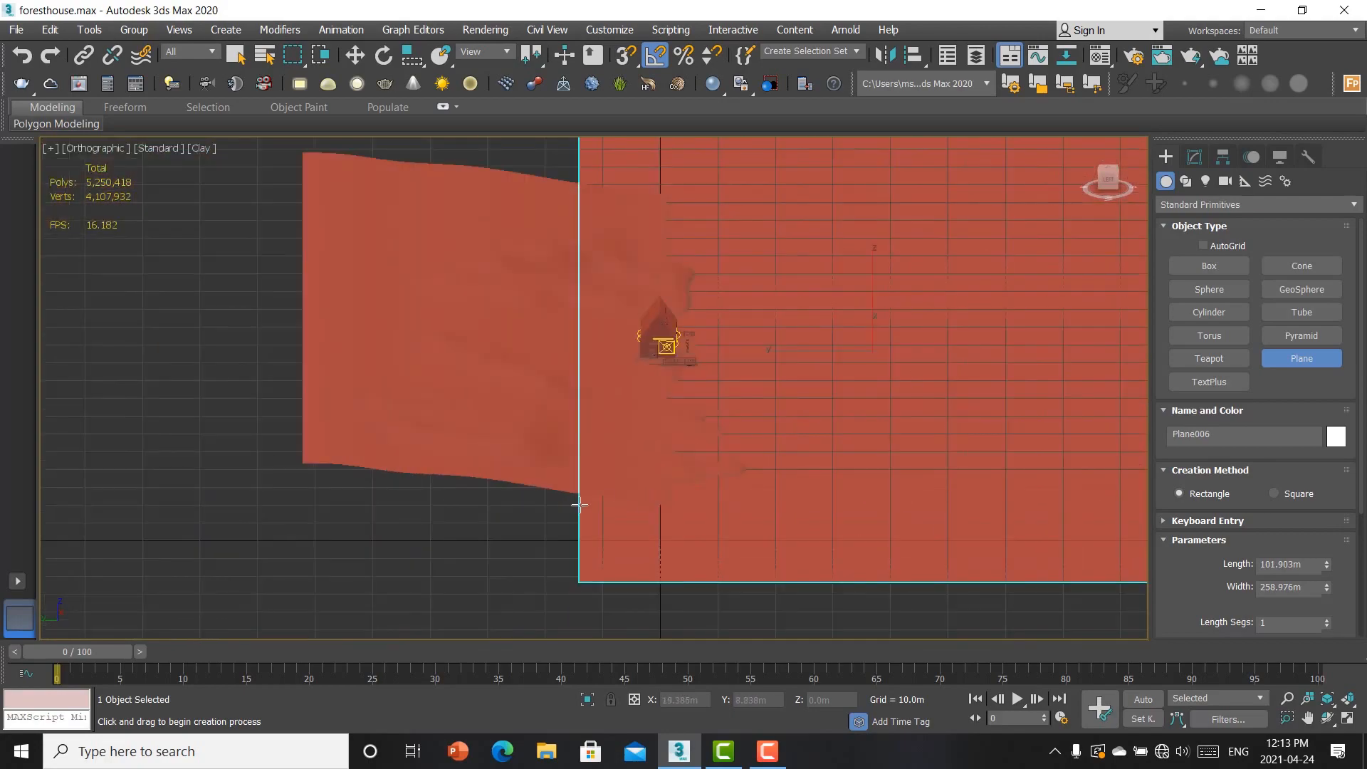
pyautogui.scroll(3, 620, 509)
pyautogui.keyDown('alt'); pyautogui.moveTo(620, 510); pyautogui.dragTo(541, 523, button='middle'); pyautogui.keyUp('alt')
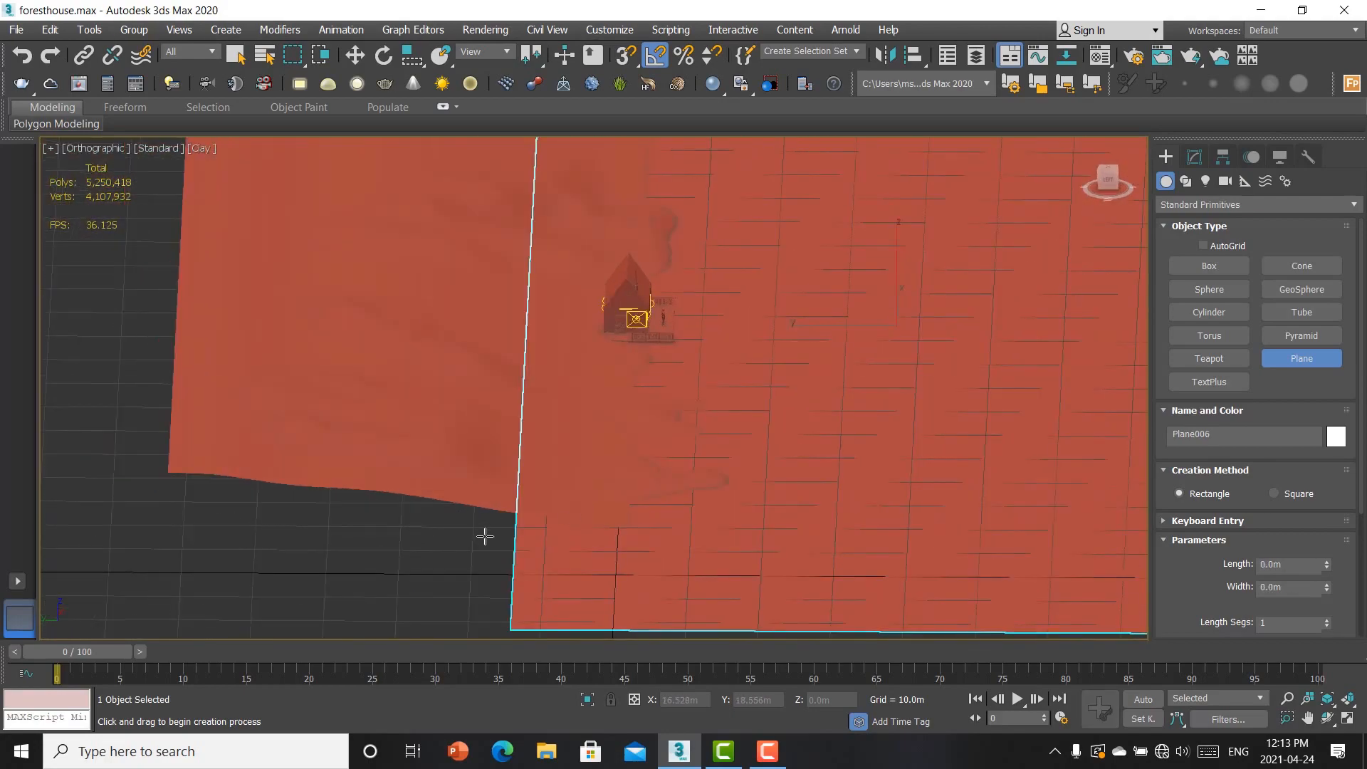
# Step: Leave plane creation, switch to the top view and clear the selection
pyautogui.press('w')
pyautogui.scroll(4, 604, 490)
pyautogui.scroll(-4, 580, 476)
pyautogui.click(581, 477)
pyautogui.press('t')
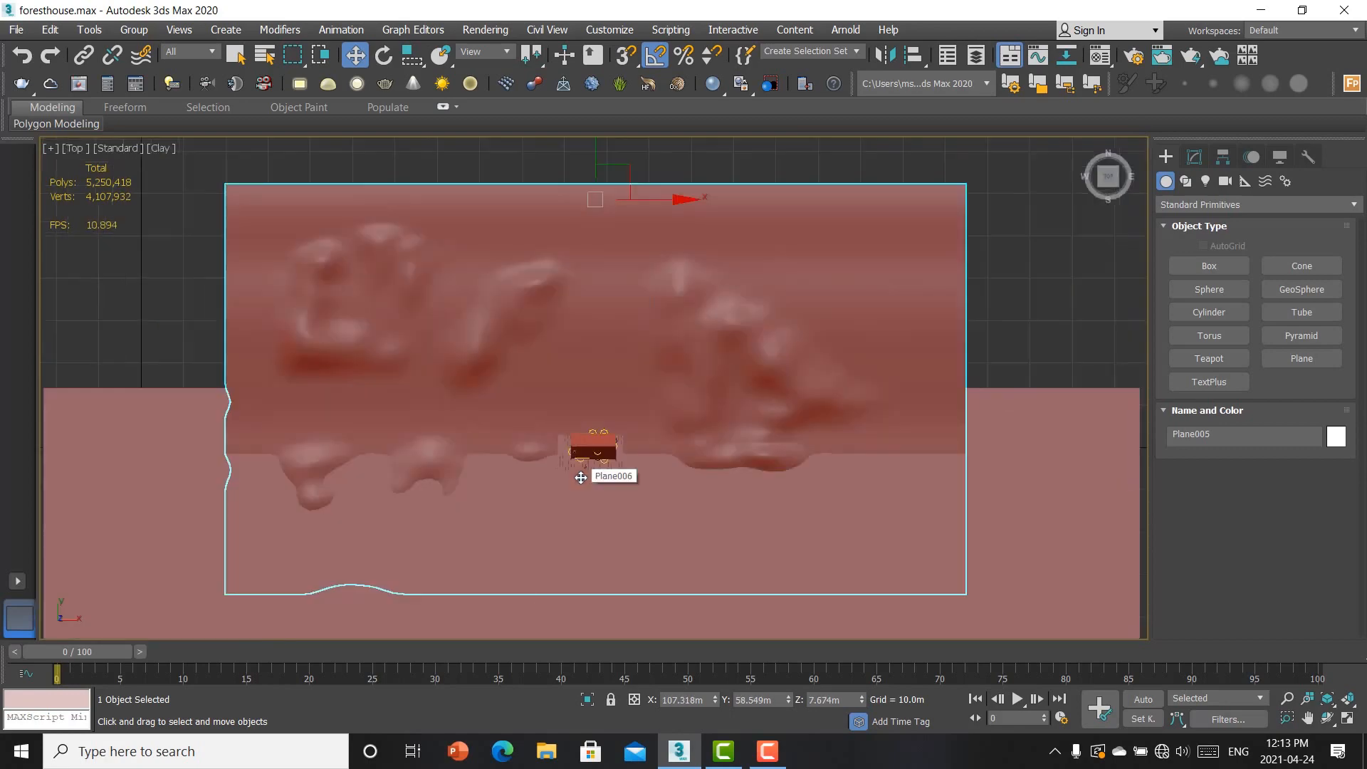
pyautogui.scroll(-4, 580, 478)
pyautogui.scroll(4, 470, 463)
pyautogui.click(319, 270)
pyautogui.scroll(-2, 318, 271)
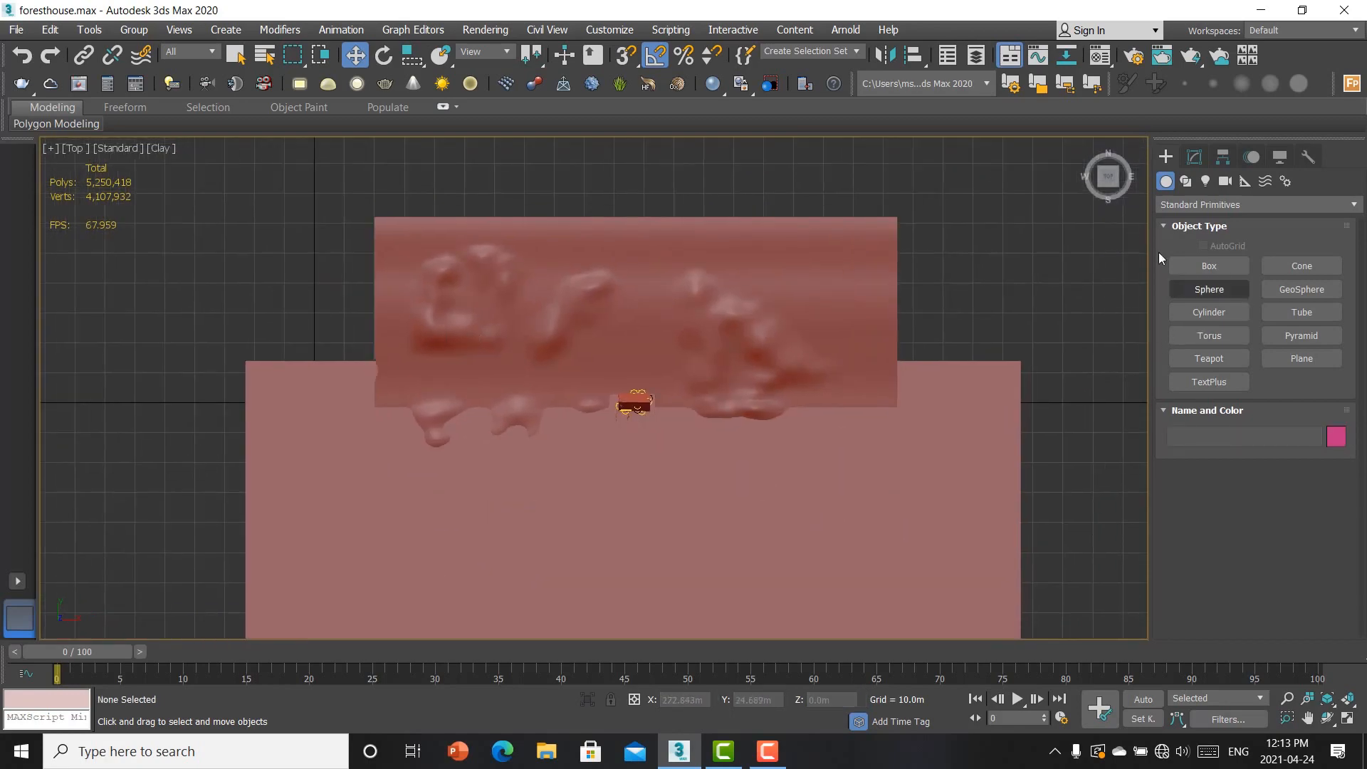
# Step: Create a VRayPhysicalCamera beside the house aimed along the shoreline at it, and look through the camera
pyautogui.click(1226, 182)
pyautogui.click(1207, 211)
pyautogui.click(1235, 236)
pyautogui.click(1296, 265)
pyautogui.scroll(2, 482, 442)
pyautogui.scroll(-1, 855, 445)
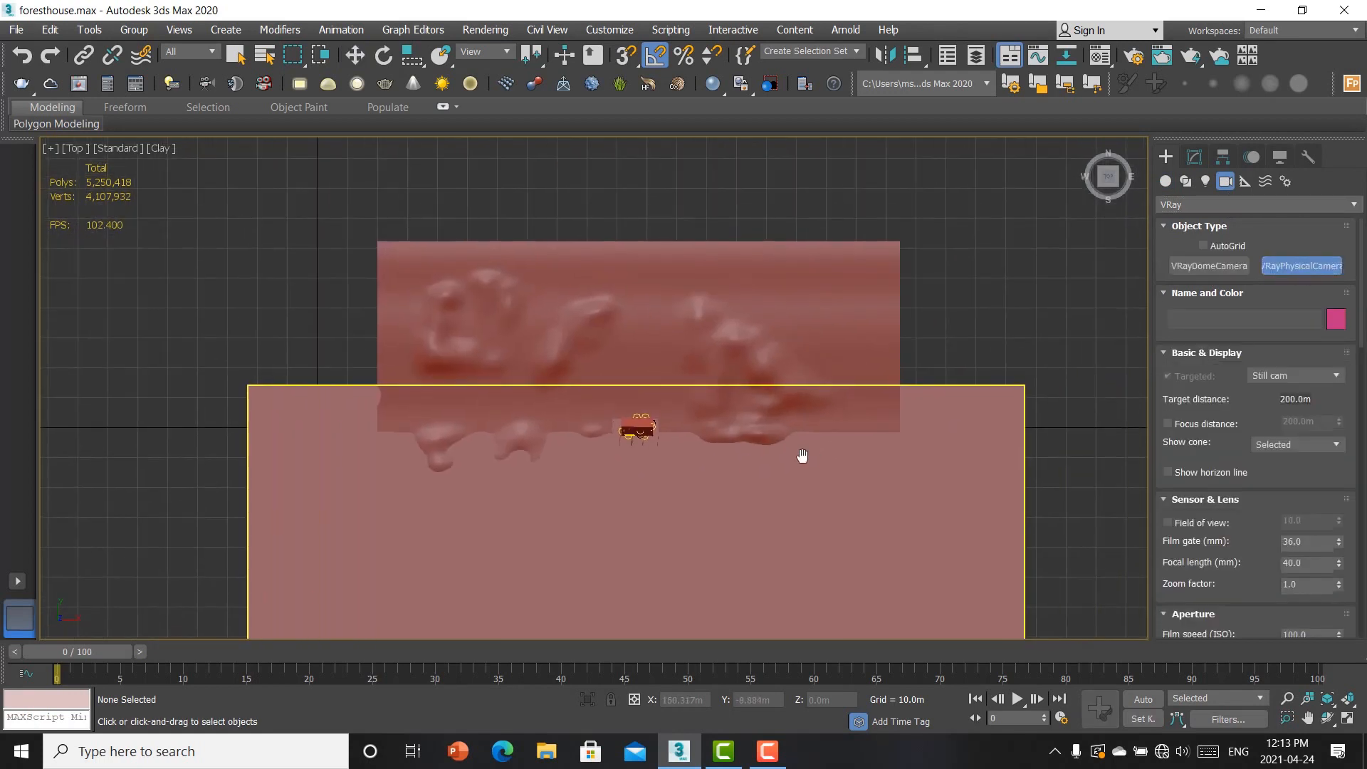
pyautogui.scroll(3, 641, 448)
pyautogui.moveTo(428, 399); pyautogui.dragTo(826, 418)
pyautogui.press('c')
pyautogui.moveTo(725, 462)
pyautogui.mouseDown(button='middle')
pyautogui.moveTo(717, 434)
pyautogui.moveTo(728, 439)
pyautogui.mouseUp(button='middle')
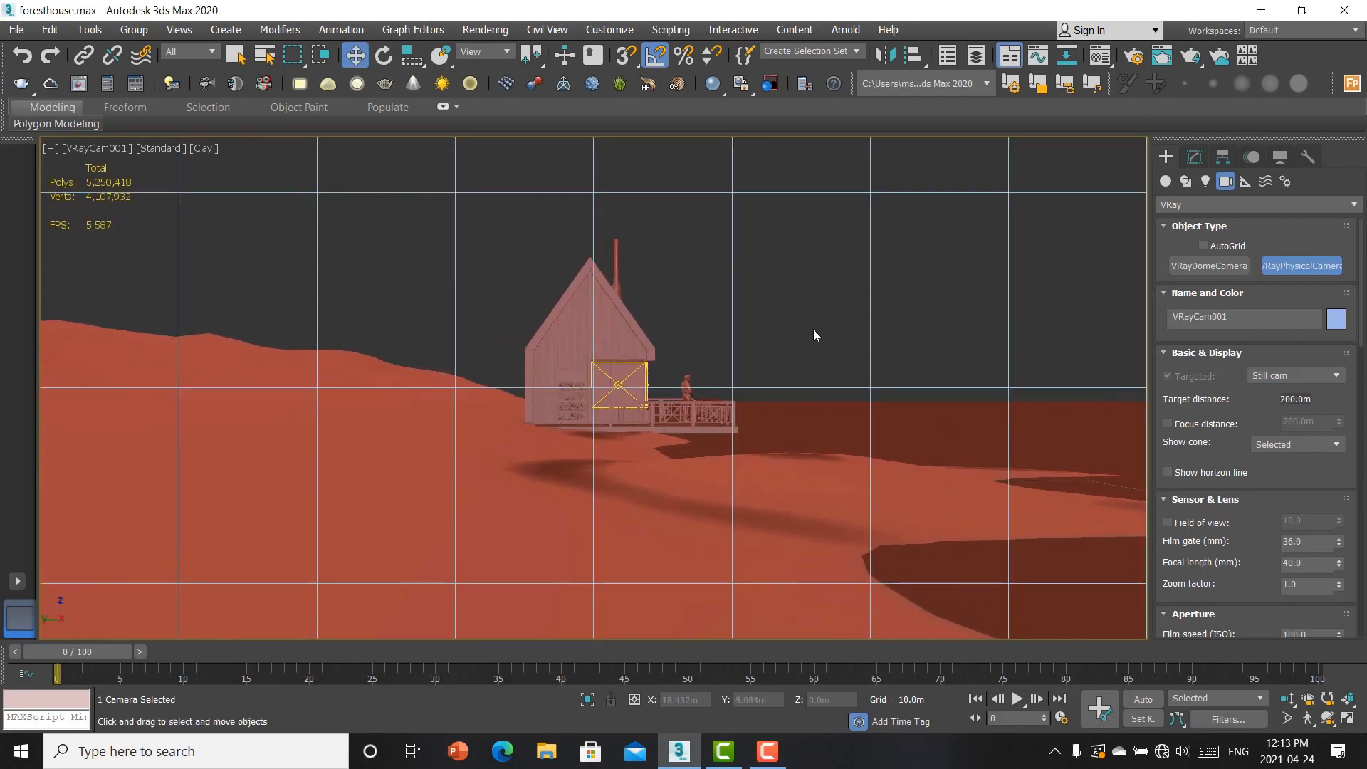
# Step: Move the camera closer to the house and adjust its field of view and framing around the house and slope
pyautogui.press('w')
pyautogui.press('t')
pyautogui.press('c')
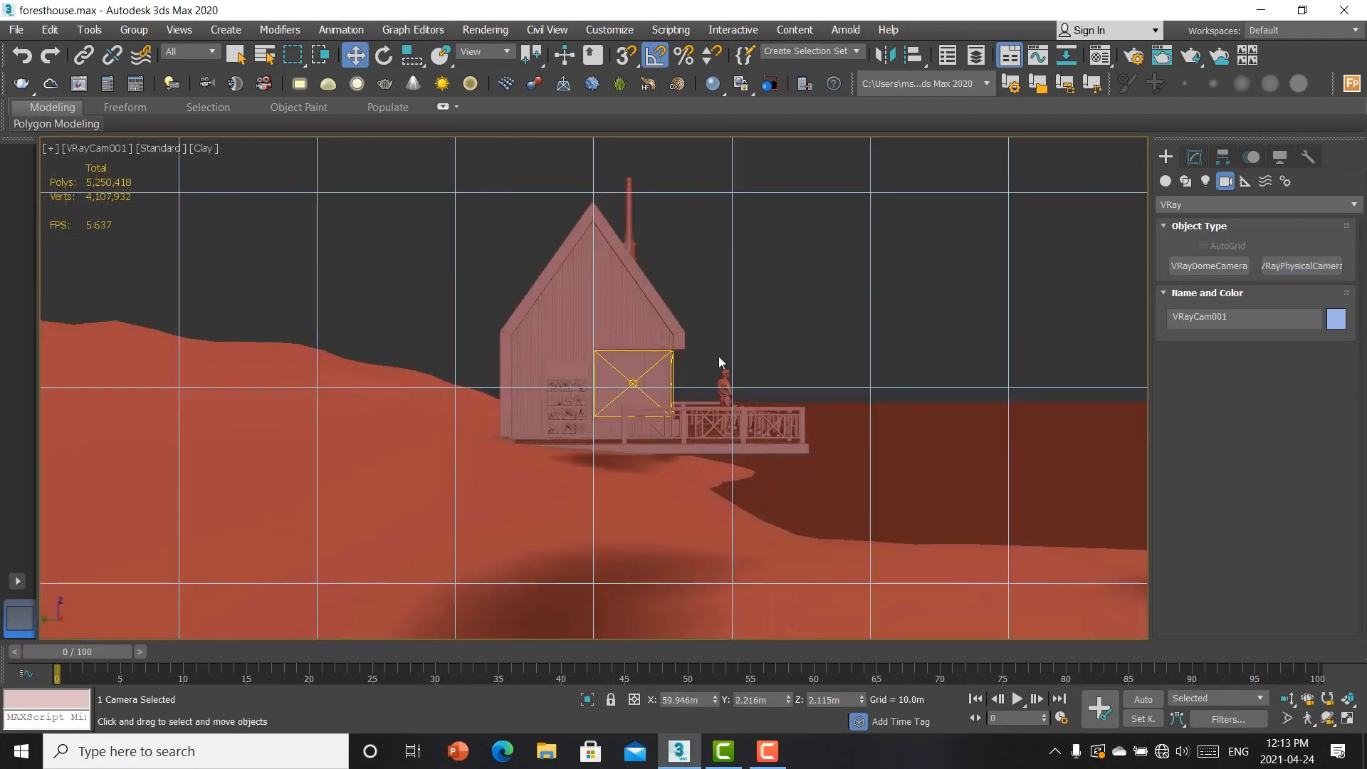
pyautogui.moveTo(755, 454); pyautogui.dragTo(761, 437, button='middle')
pyautogui.click(1290, 722)
pyautogui.moveTo(512, 214); pyautogui.dragTo(685, 199)
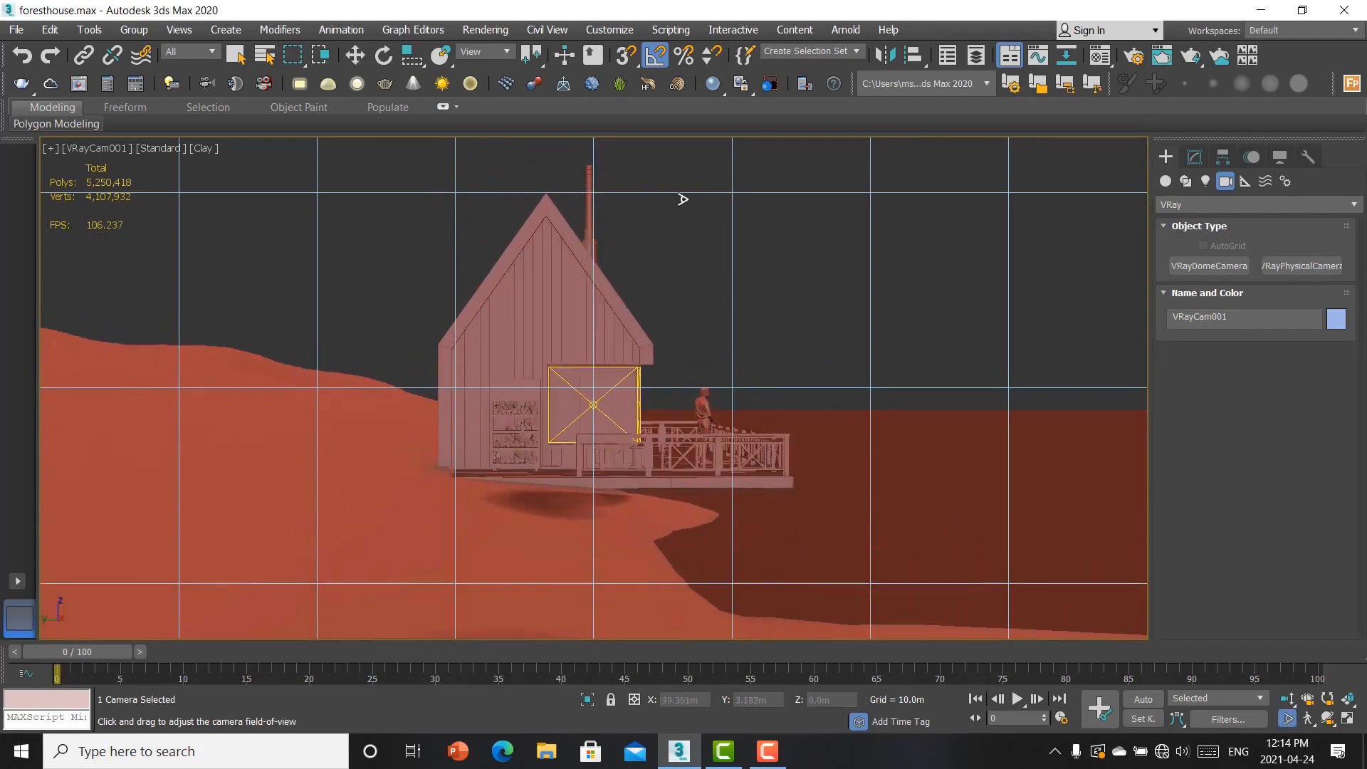
pyautogui.moveTo(686, 199); pyautogui.dragTo(697, 182, button='middle')
pyautogui.rightClick(729, 206)
# Step: Clone the terrain as one instance to the right of the original in the top view
pyautogui.click(729, 206)
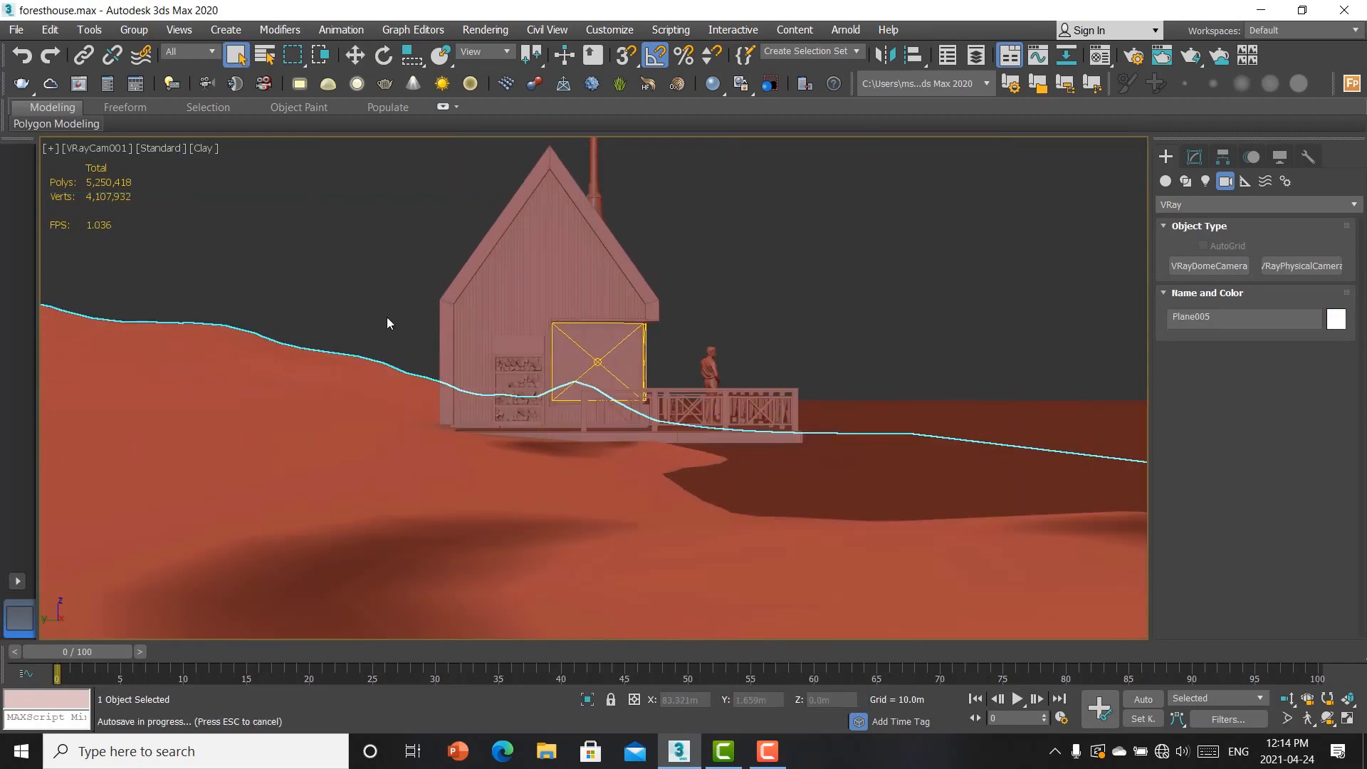
pyautogui.click(383, 330)
pyautogui.click(358, 383)
pyautogui.press('t')
pyautogui.press('z')
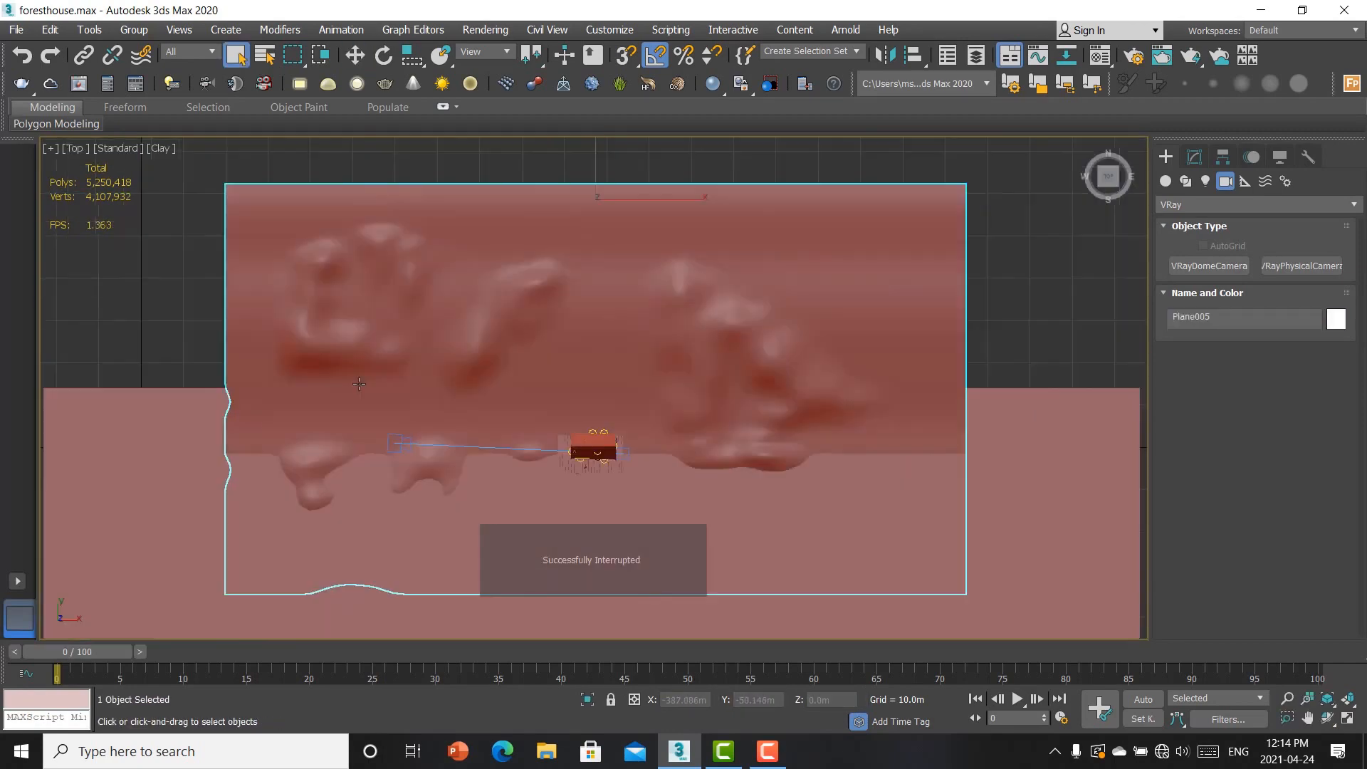
pyautogui.scroll(-8, 364, 389)
pyautogui.scroll(8, 368, 420)
pyautogui.scroll(-4, 360, 435)
pyautogui.press('w')
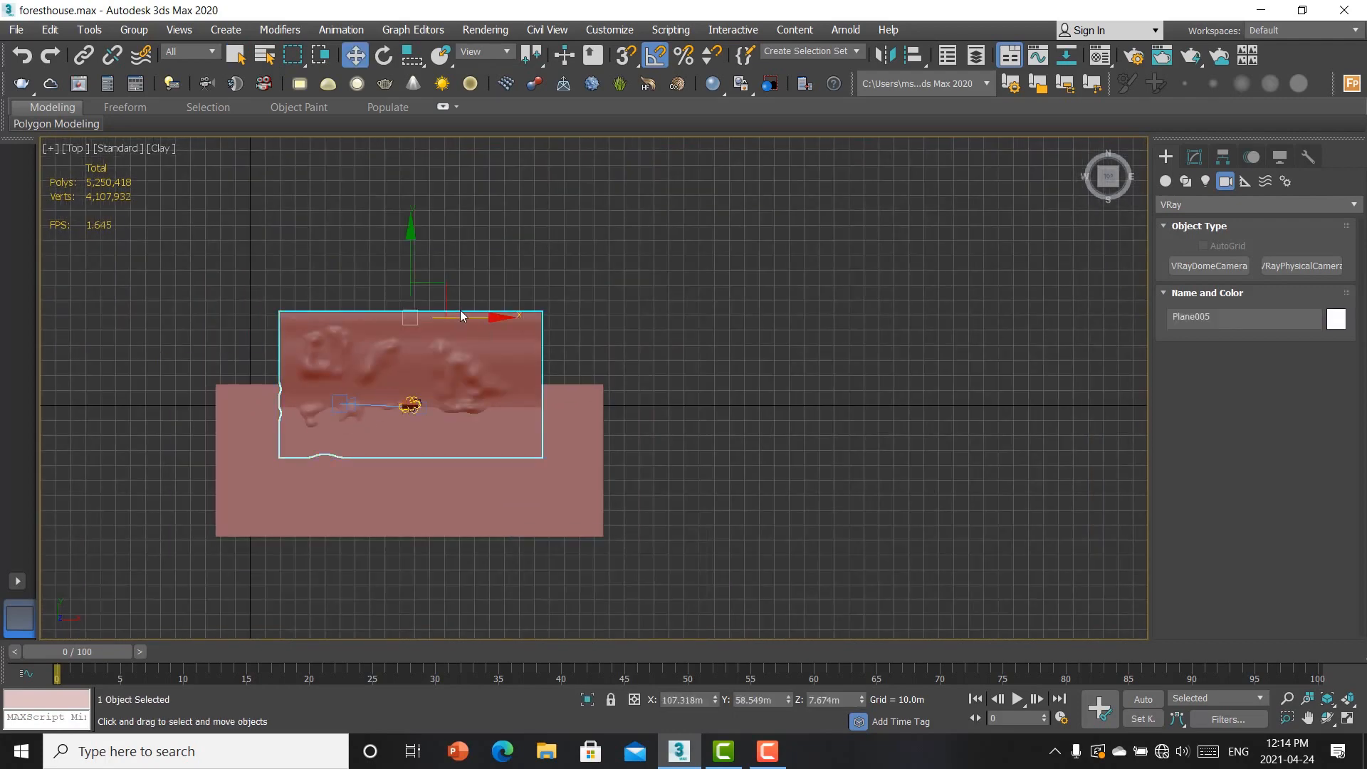
pyautogui.moveTo(503, 291)
pyautogui.keyDown('shift'); pyautogui.mouseDown()
pyautogui.moveTo(847, 348)
pyautogui.moveTo(822, 334)
pyautogui.mouseUp(); pyautogui.keyUp('shift')
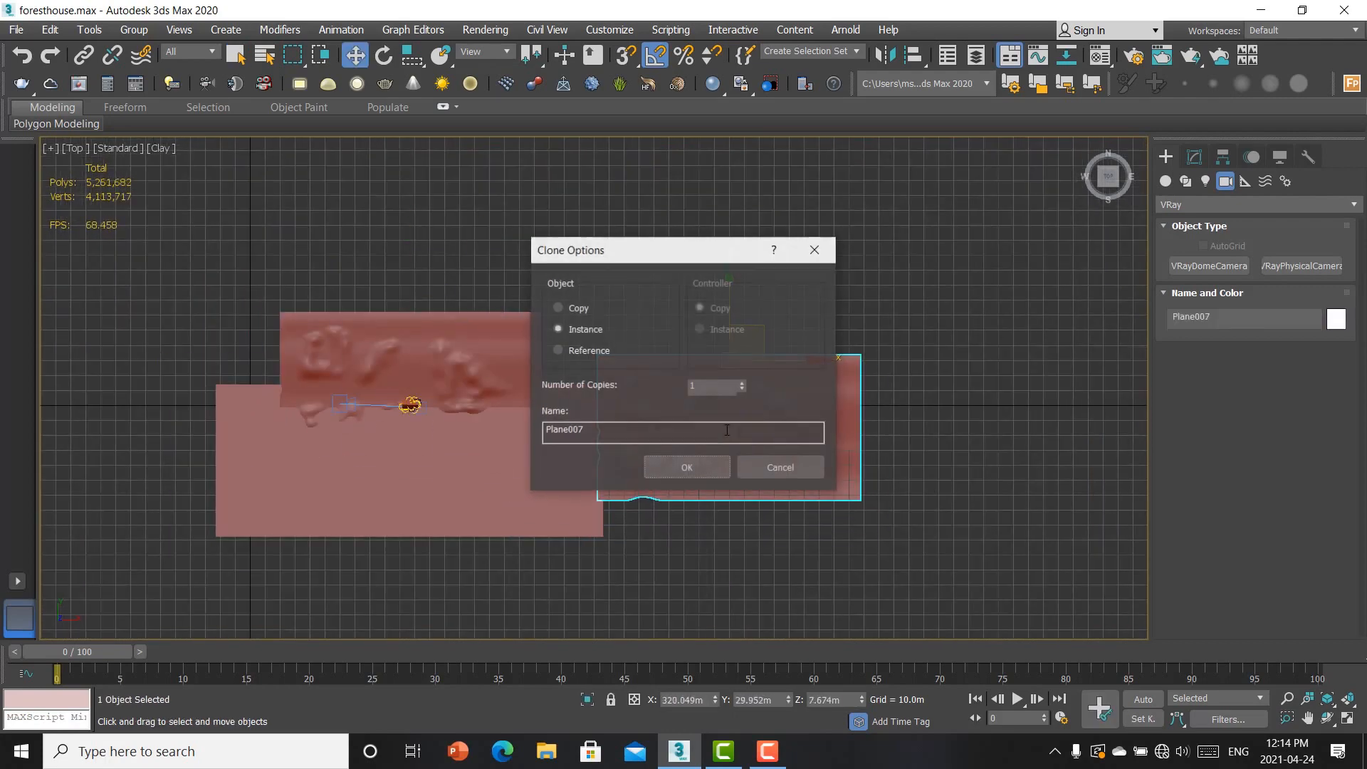
pyautogui.click(713, 464)
# Step: Rotate the cloned terrain a quarter turn and position it to the right of the original terrain
pyautogui.press('e')
pyautogui.press('w')
pyautogui.moveTo(757, 435); pyautogui.dragTo(865, 392)
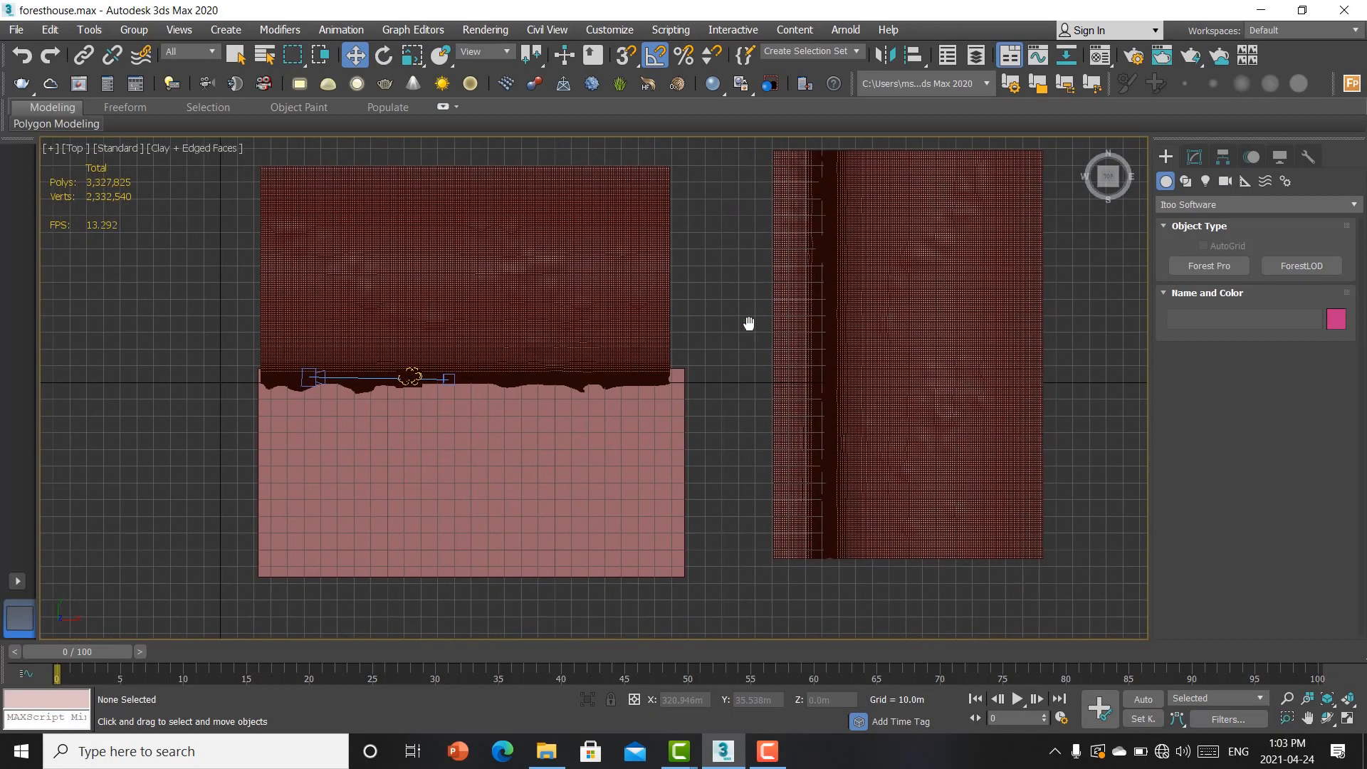
# Step: Unhide all hidden objects in the scene and examine the layout of the terrains and plants from above
pyautogui.moveTo(726, 320); pyautogui.dragTo(771, 348, button='middle')
pyautogui.rightClick(770, 339)
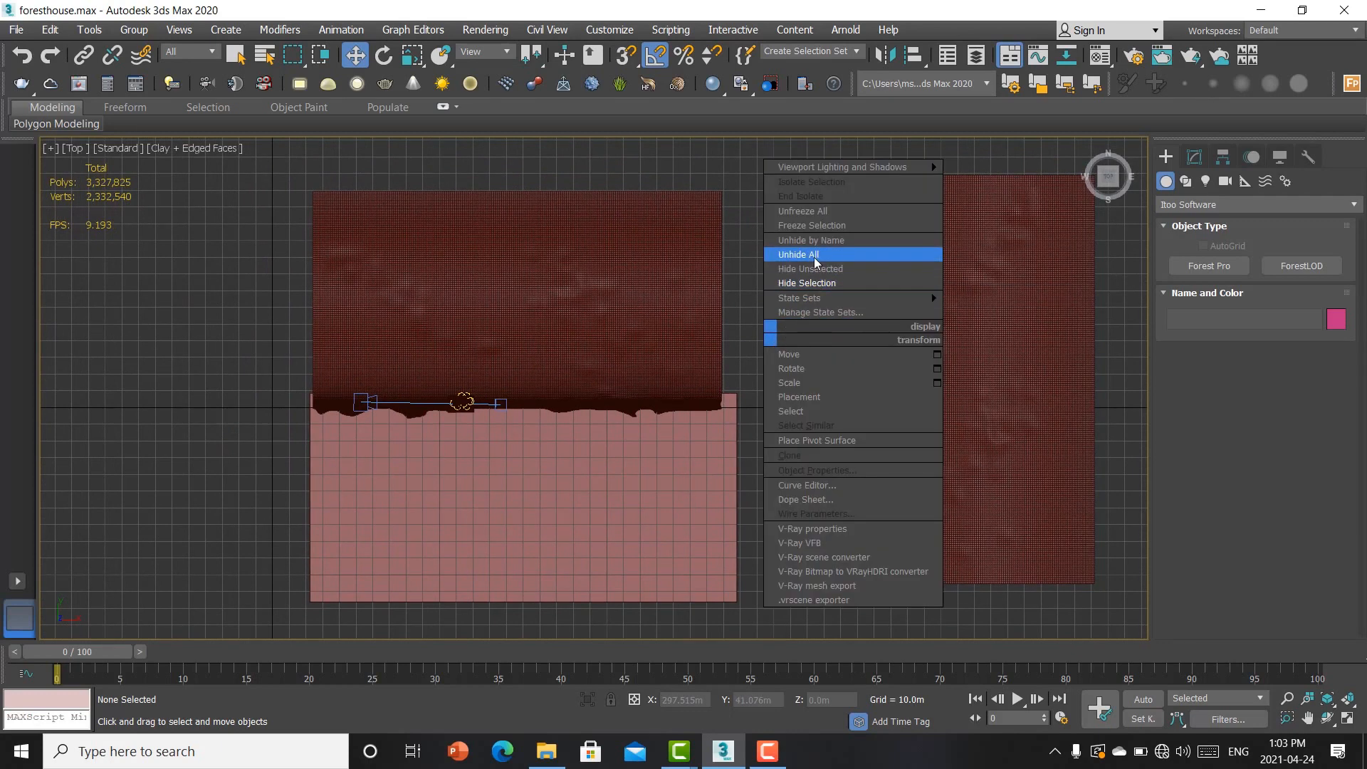
pyautogui.click(814, 258)
pyautogui.moveTo(269, 368); pyautogui.dragTo(471, 399, button='middle')
pyautogui.scroll(2, 581, 346)
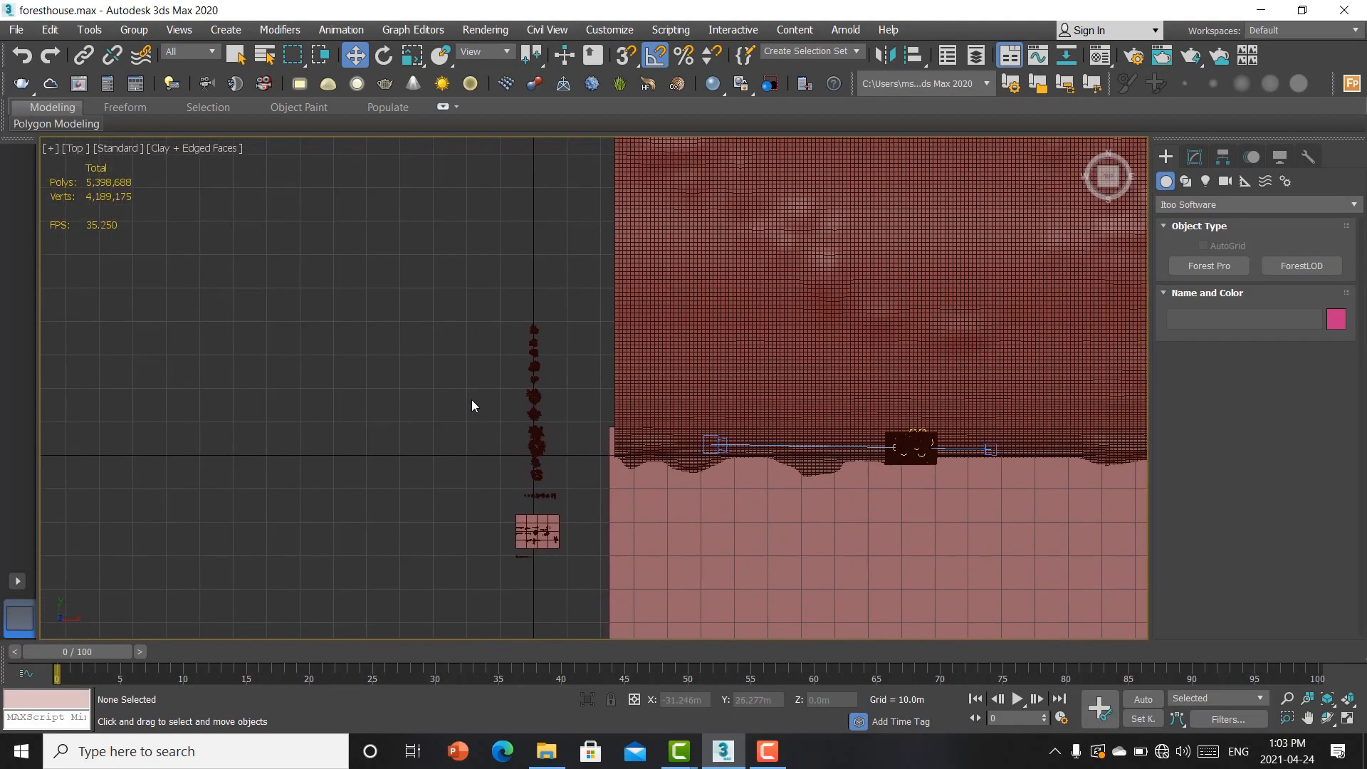
pyautogui.scroll(1, 516, 452)
pyautogui.scroll(-2, 545, 450)
pyautogui.moveTo(376, 501); pyautogui.dragTo(121, 548, button='middle')
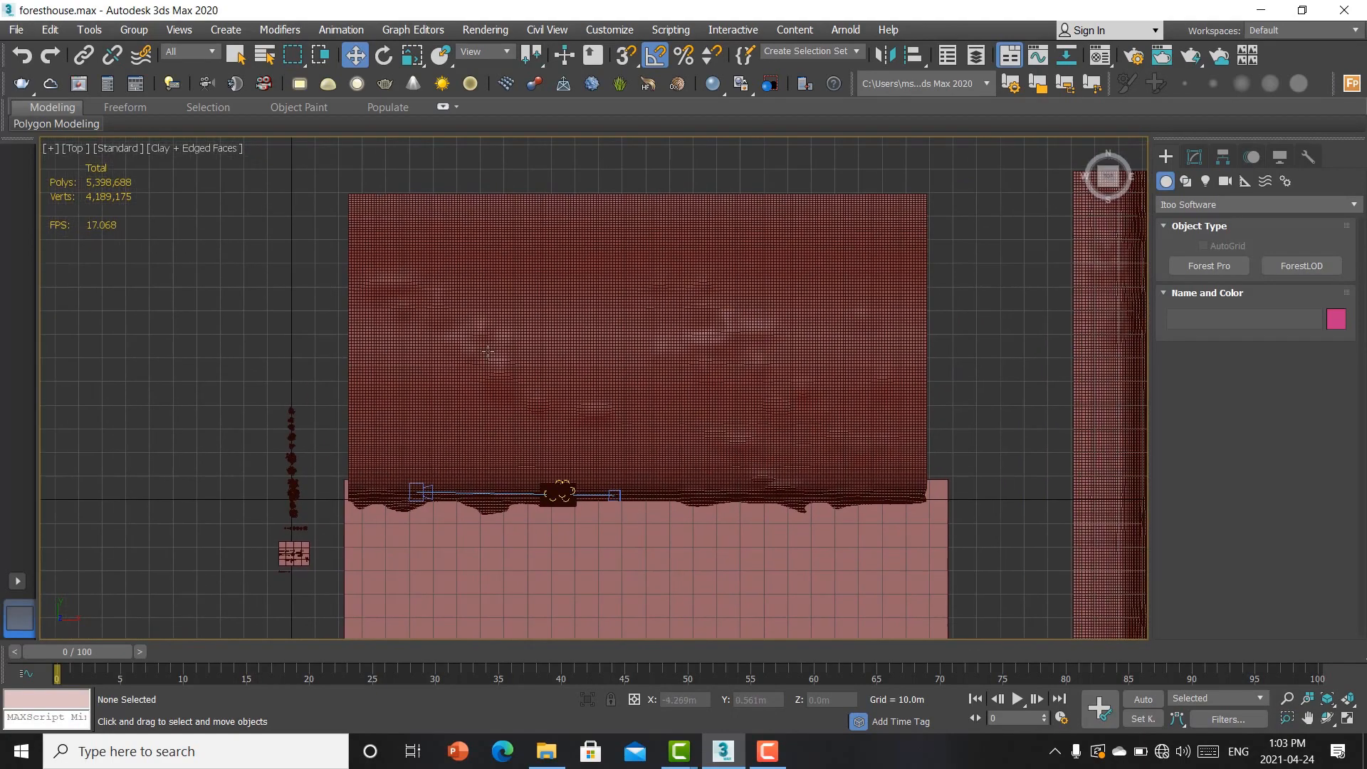
pyautogui.scroll(-1, 712, 438)
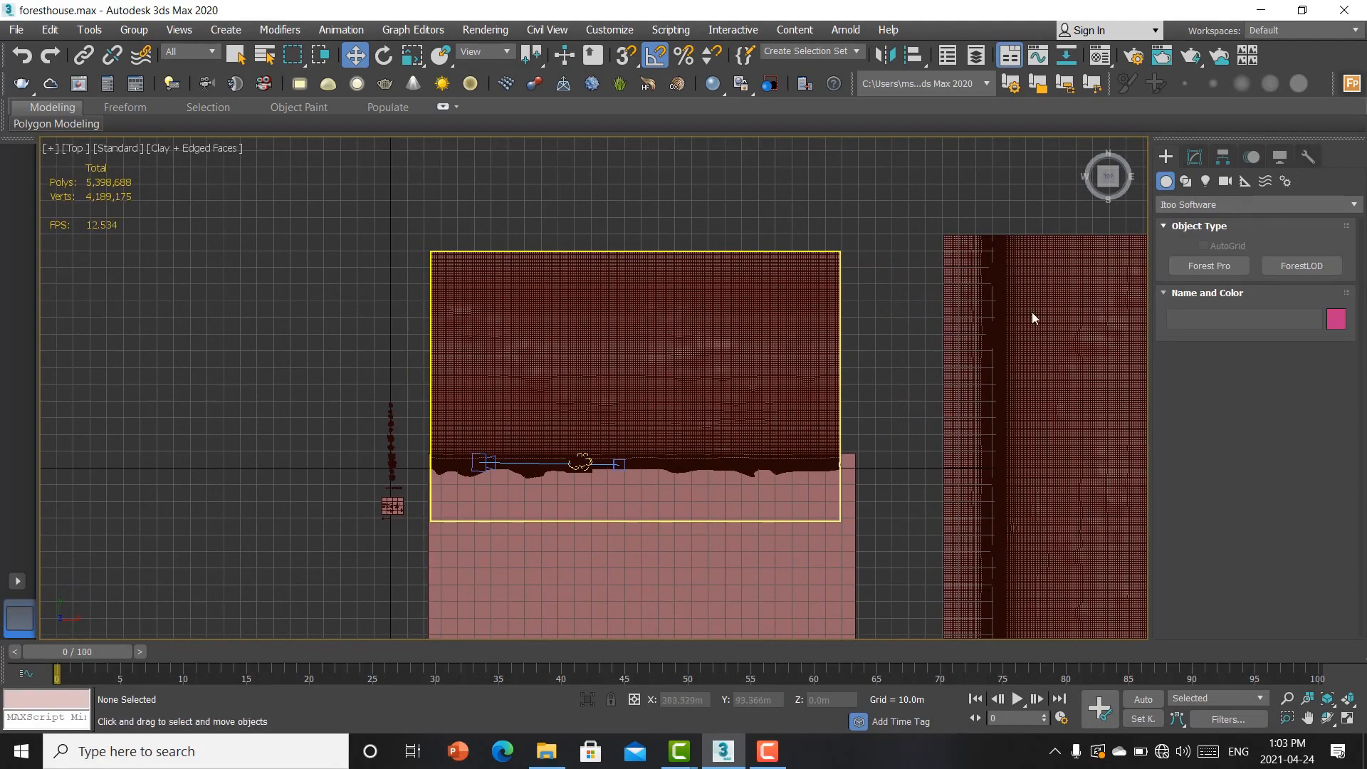
pyautogui.moveTo(950, 328); pyautogui.dragTo(699, 344, button='middle')
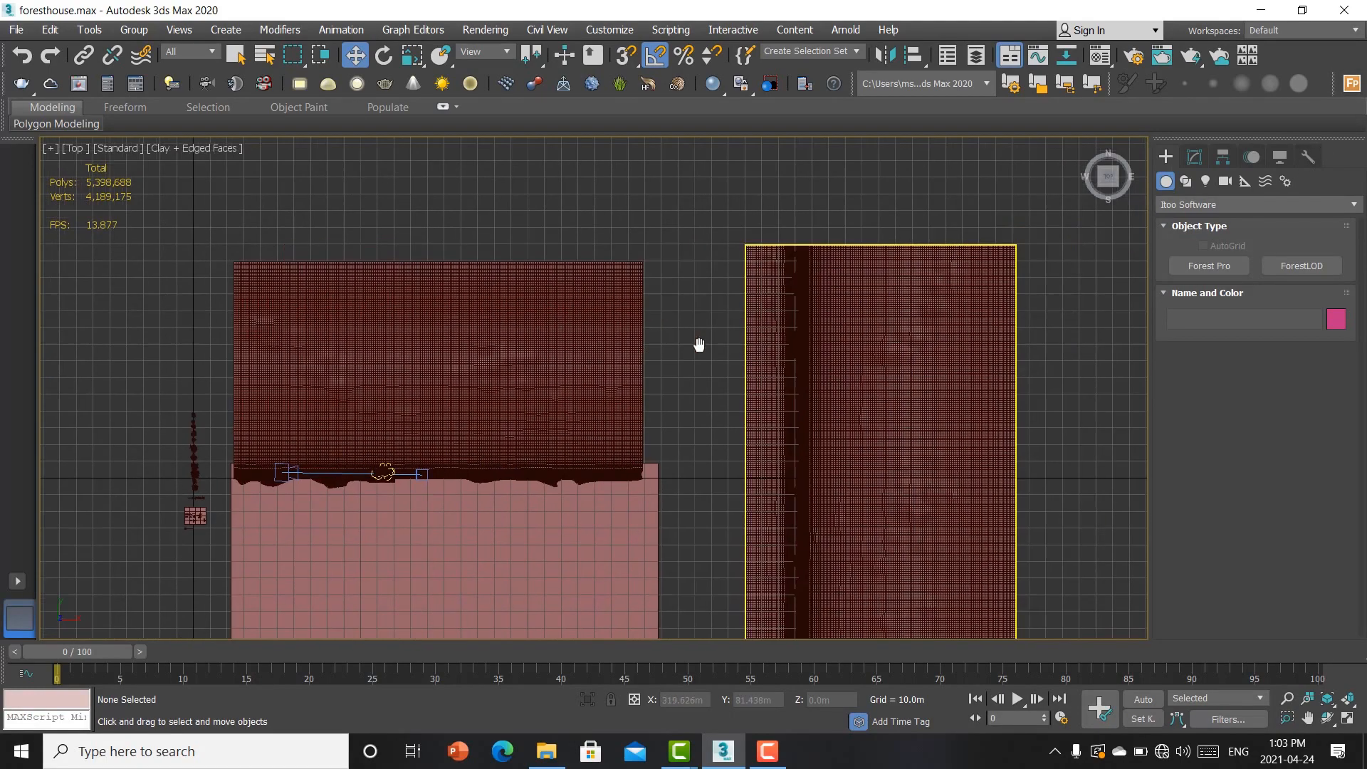
# Step: Start a Forest Pro object and import Black Poplar Early Fall 1 from the 3D Starter Library
pyautogui.click(1353, 84)
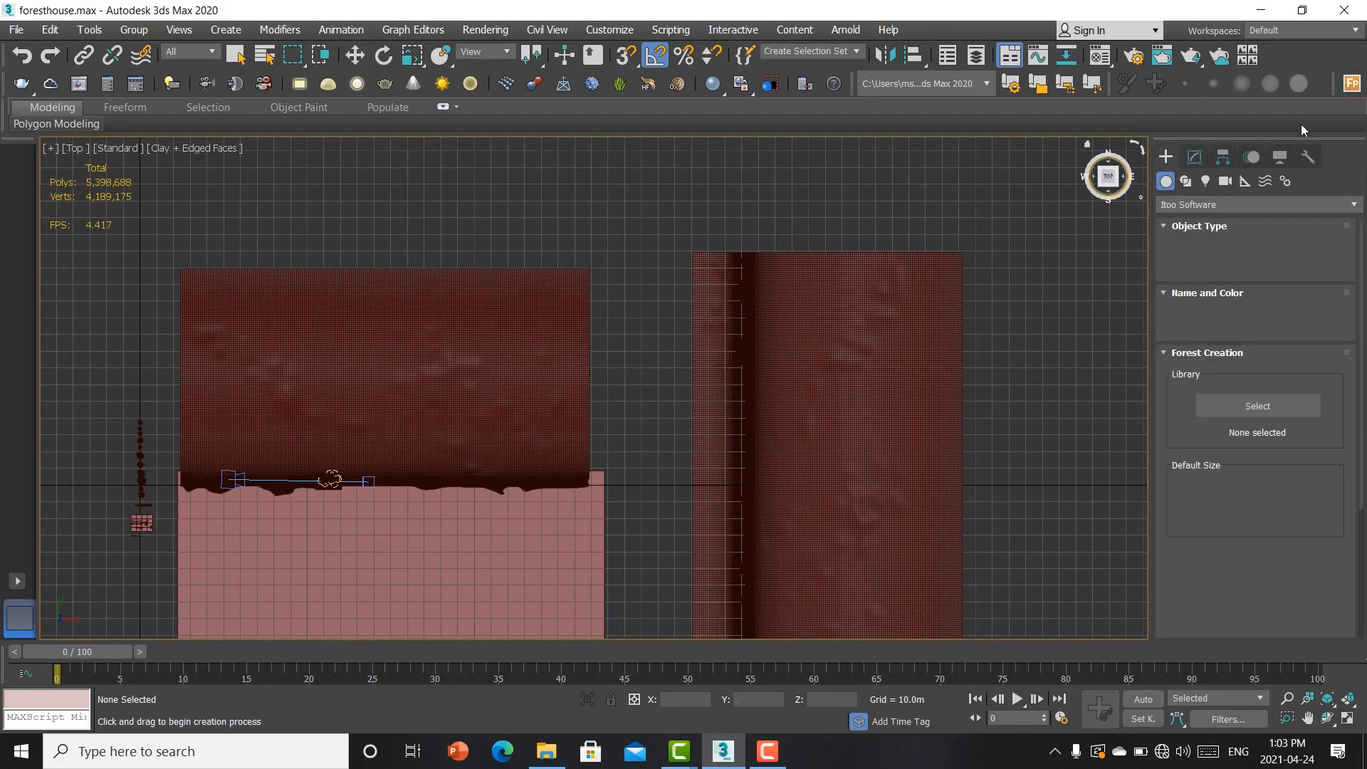
pyautogui.click(1242, 403)
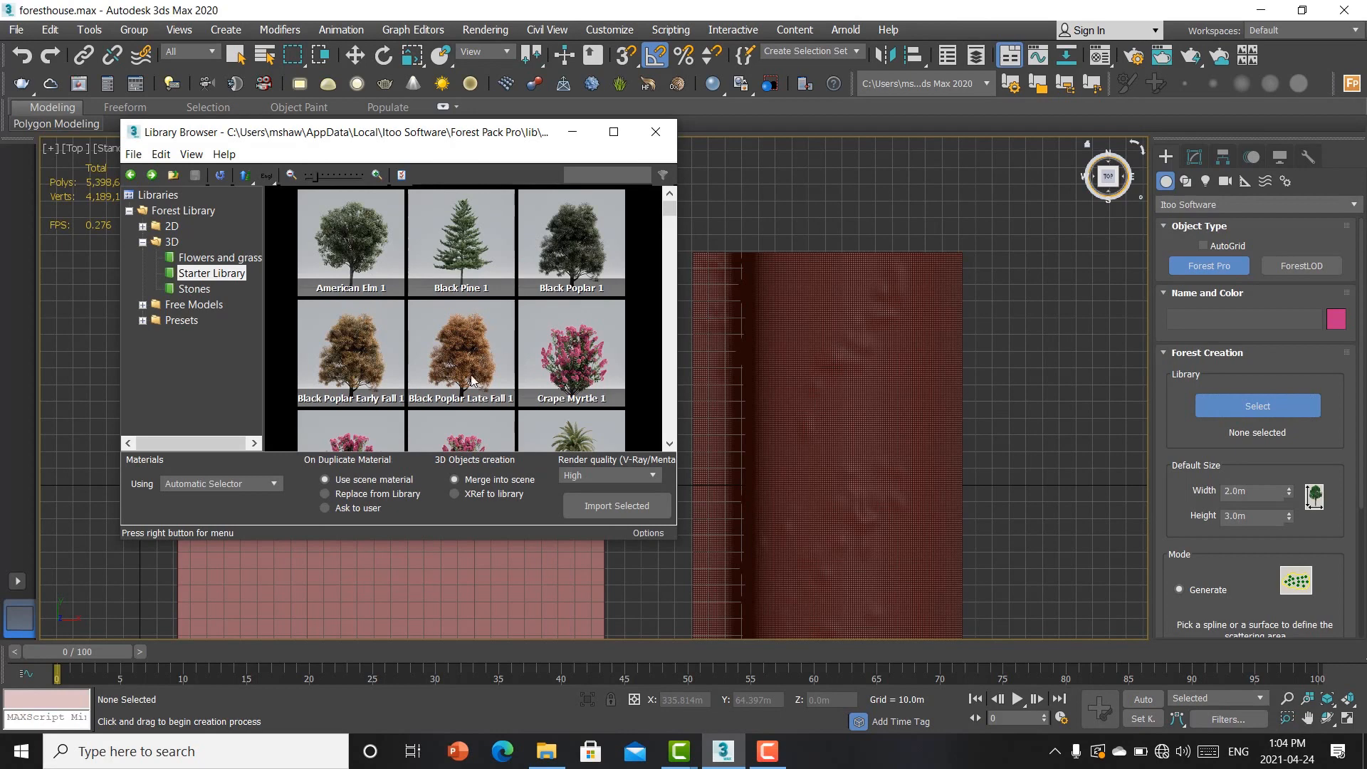
pyautogui.click(348, 343)
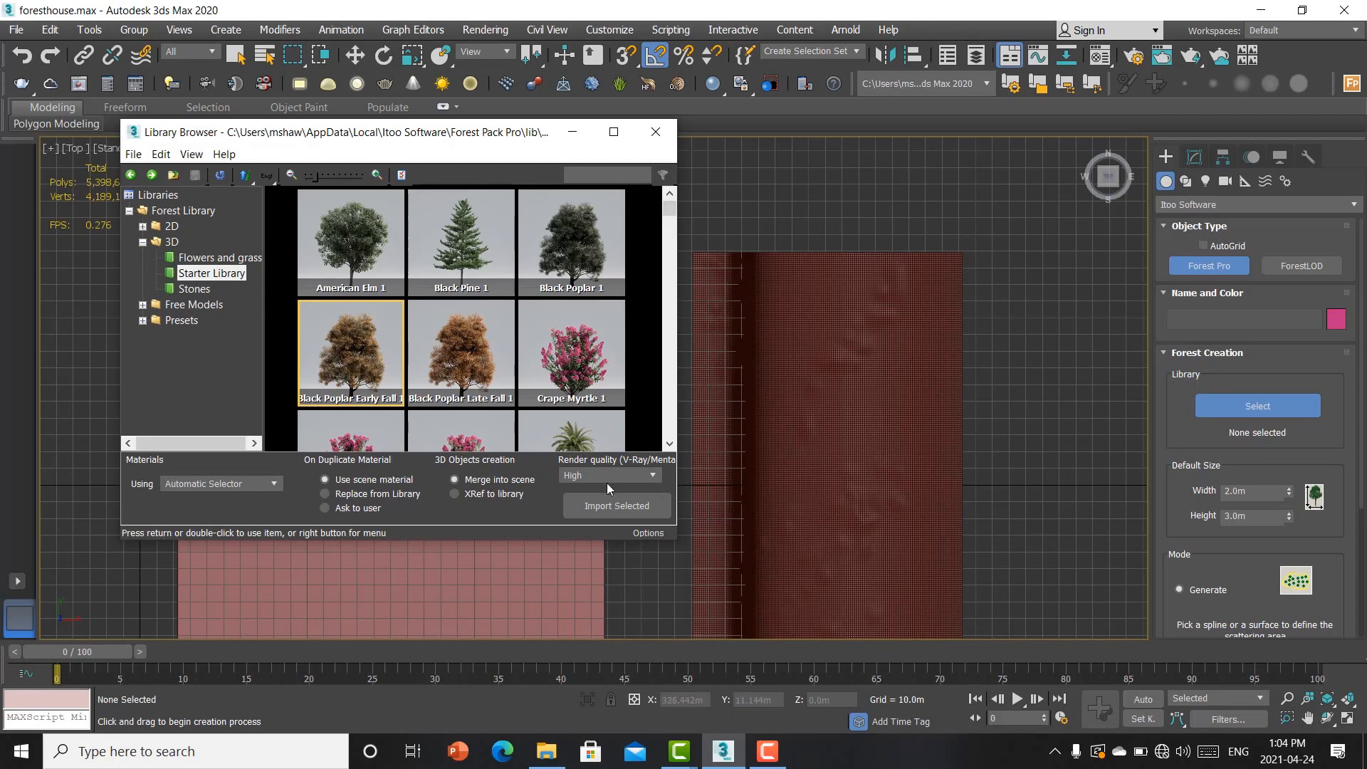
pyautogui.click(617, 506)
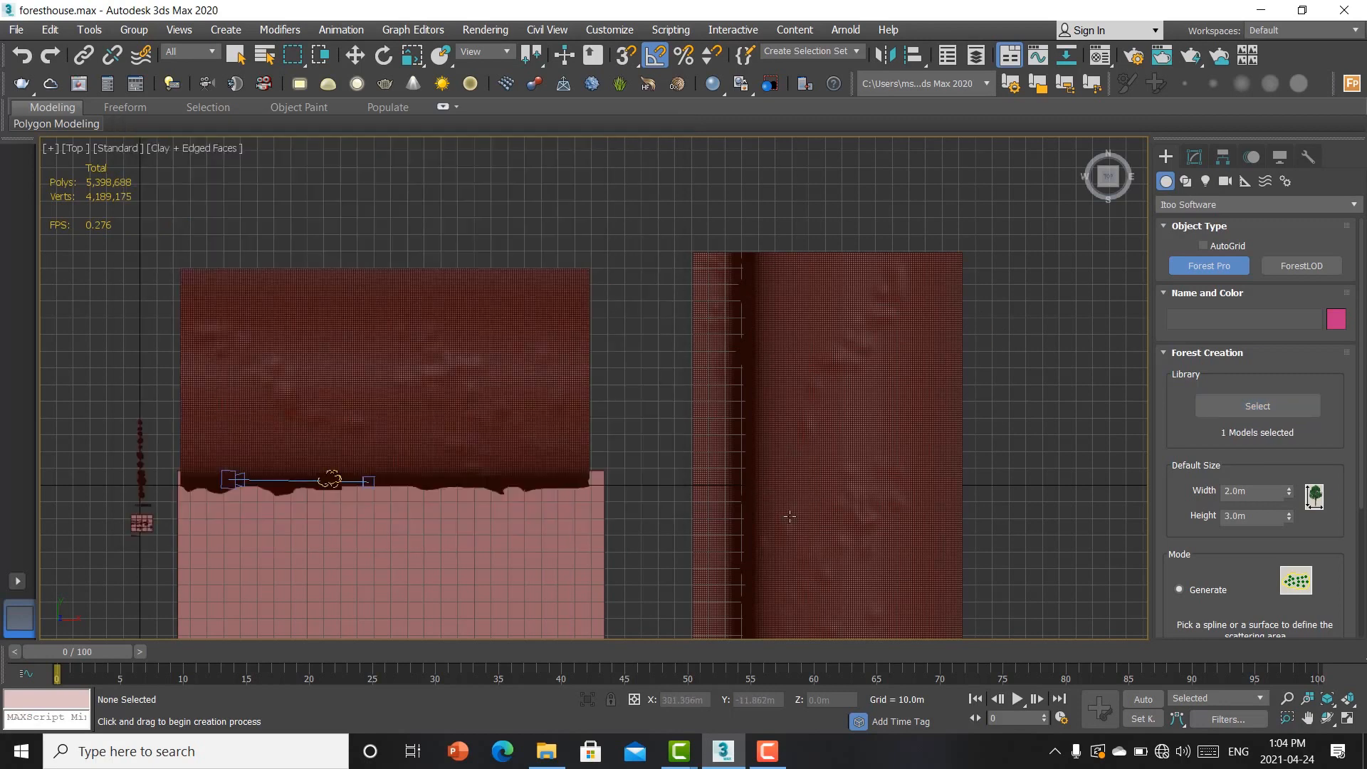
# Step: Scatter the imported Black Poplar over the rotated terrain, accepting the rescale of the XRef objects to the system units
pyautogui.click(811, 470)
pyautogui.click(797, 420)
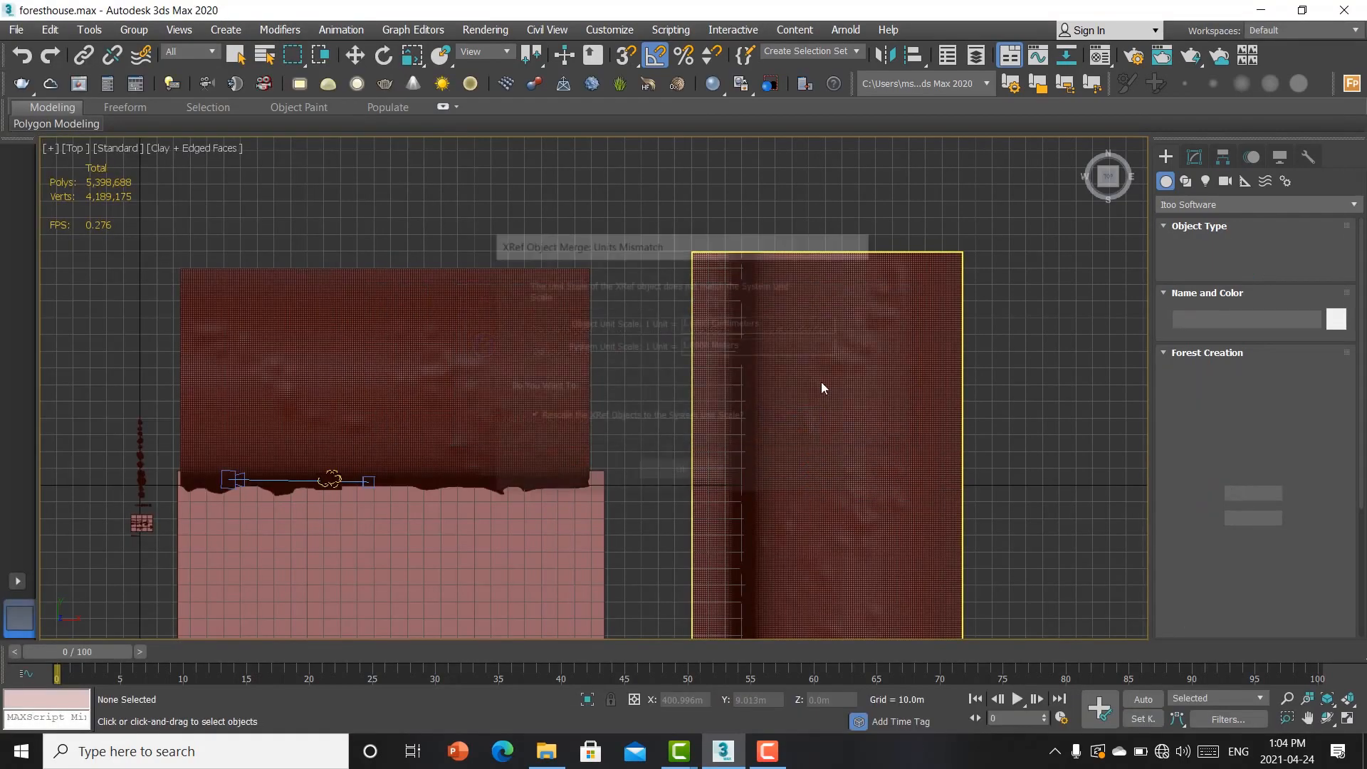
pyautogui.click(705, 473)
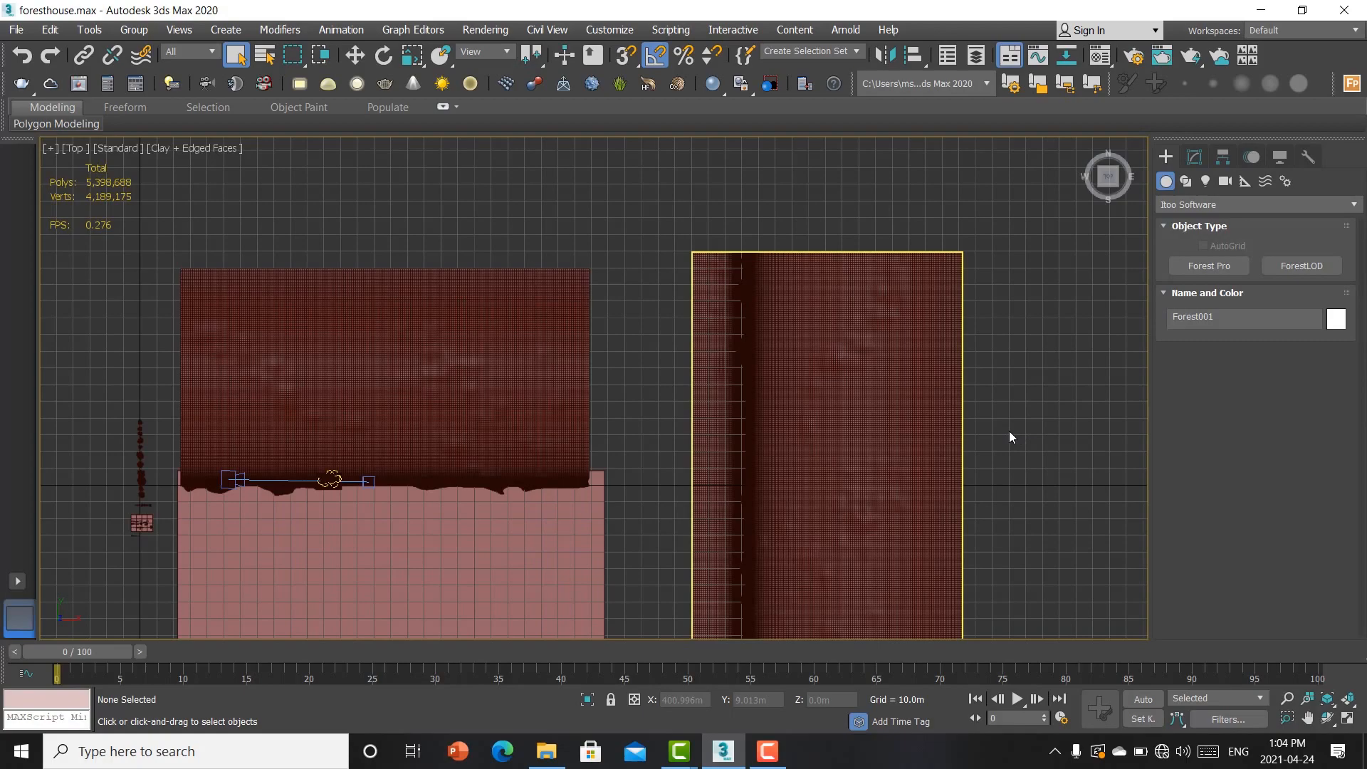
pyautogui.moveTo(803, 409); pyautogui.dragTo(865, 238, button='middle')
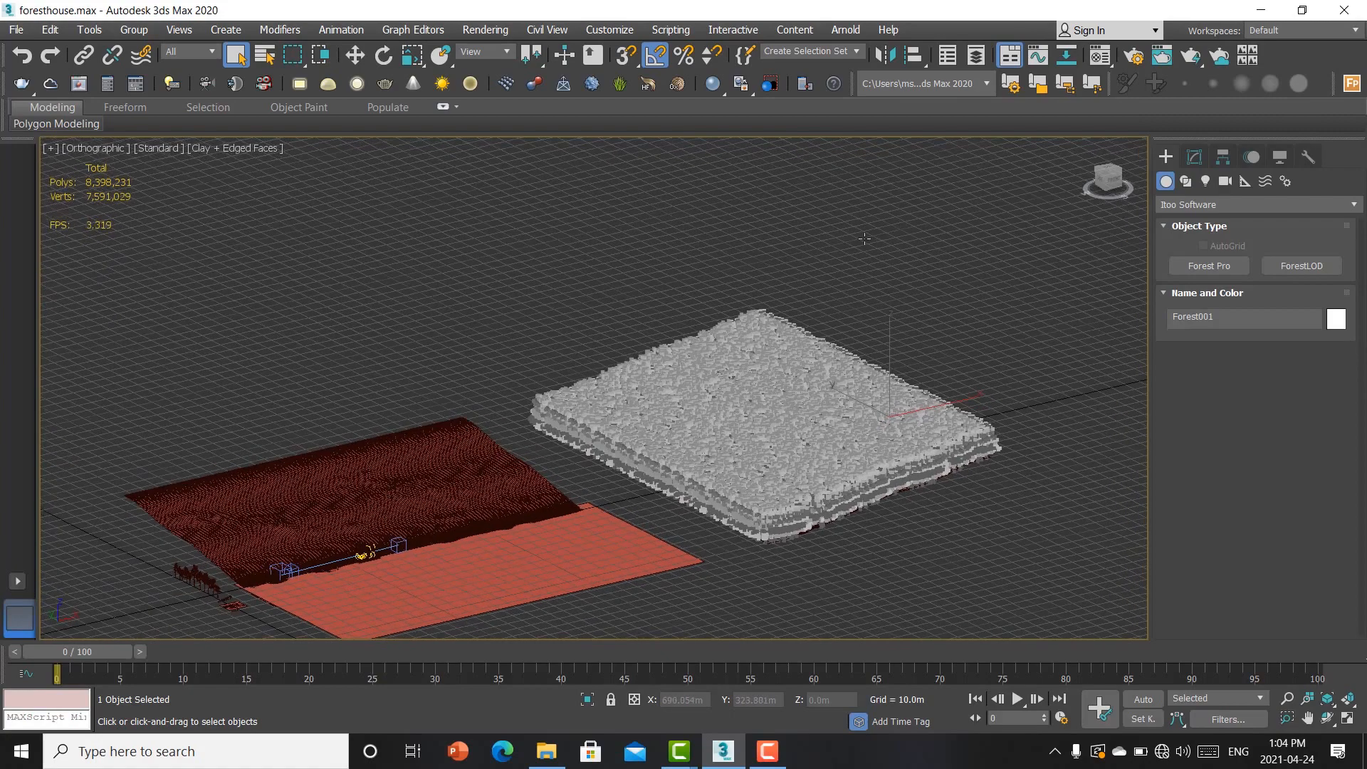
# Step: Set the poplar forest's distribution image to Patches 4
pyautogui.click(1194, 157)
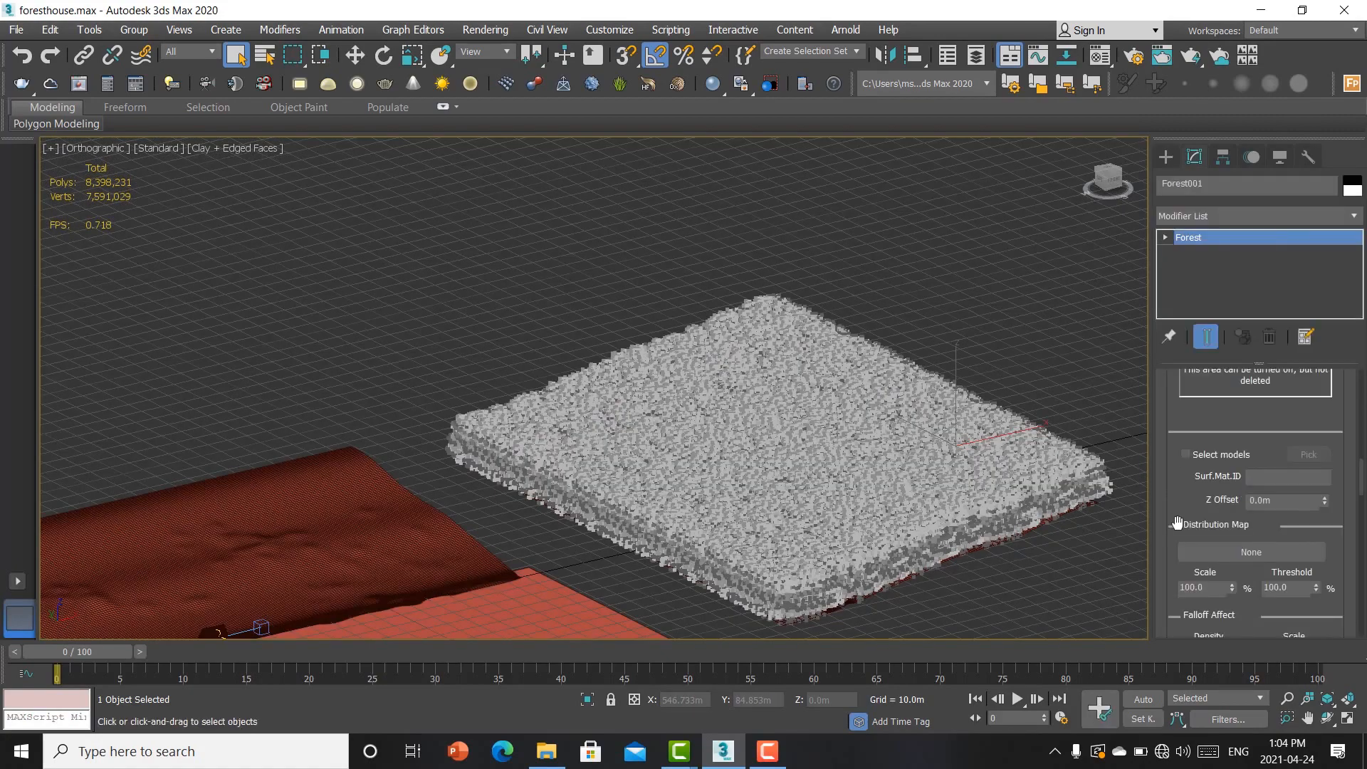
pyautogui.scroll(-2, 1165, 543)
pyautogui.scroll(-3, 1165, 543)
pyautogui.scroll(-12, 1164, 547)
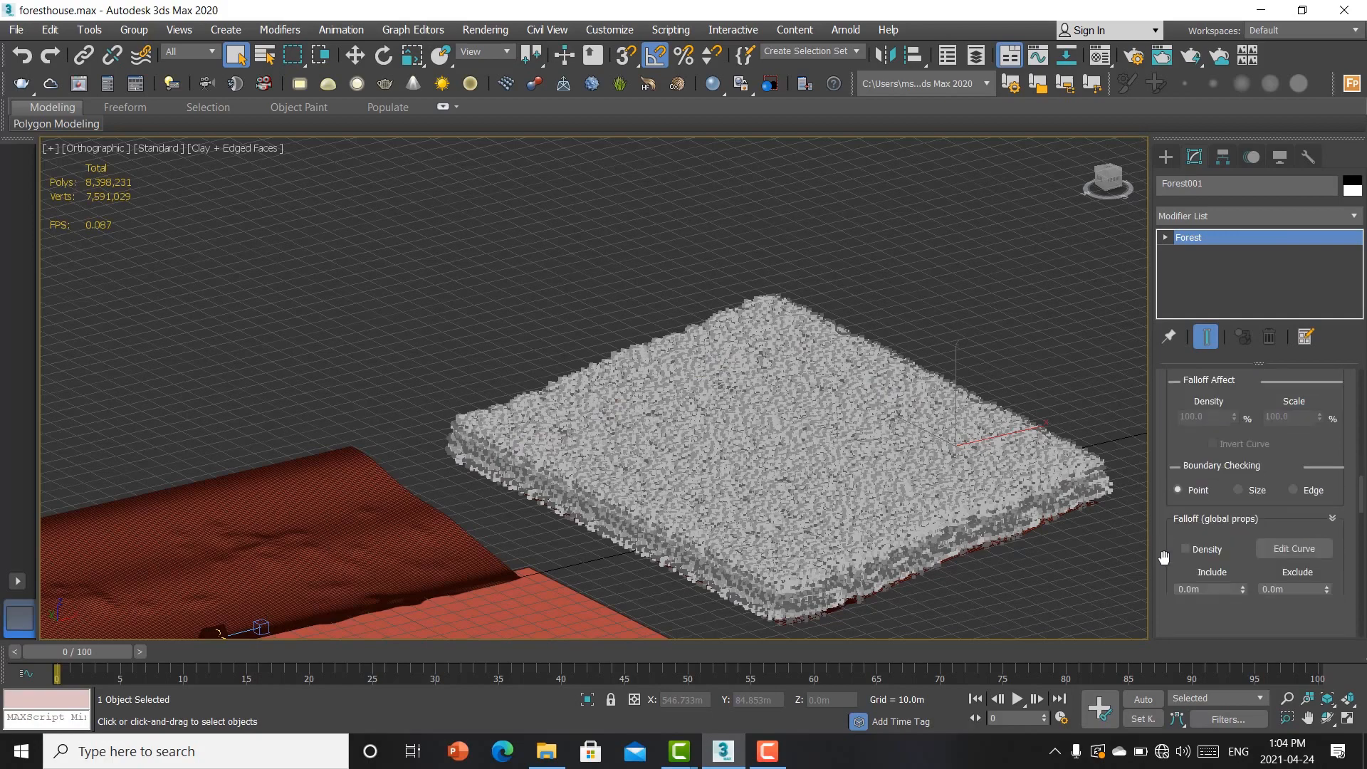
pyautogui.scroll(-5, 1165, 565)
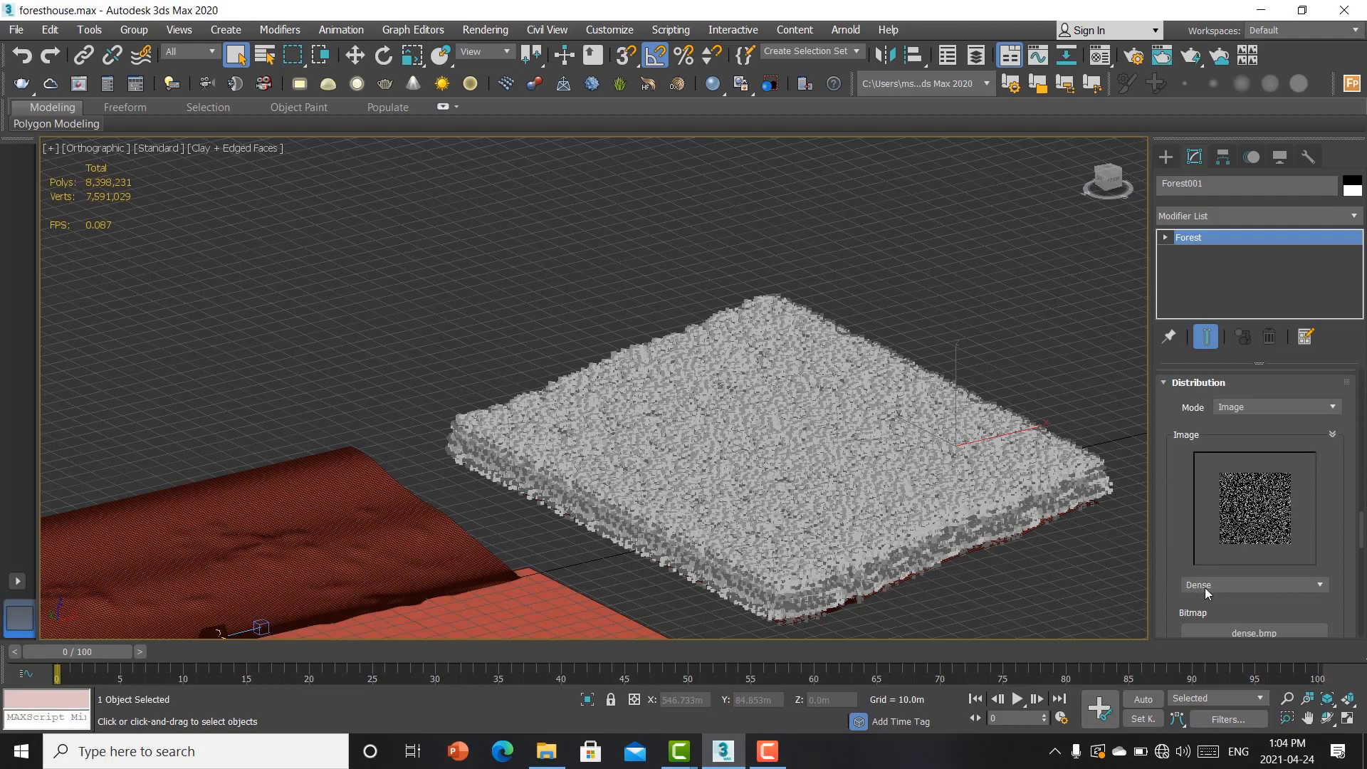
pyautogui.click(1203, 585)
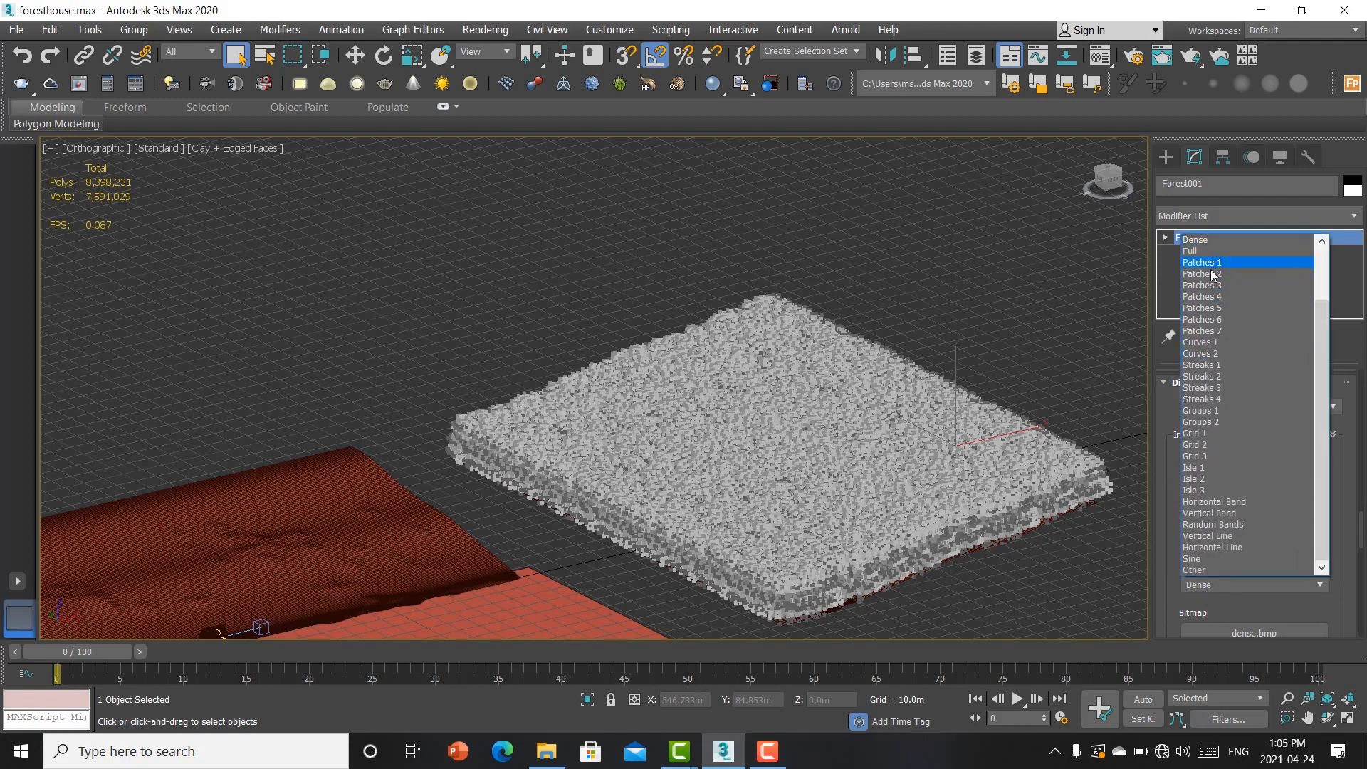
pyautogui.click(1211, 296)
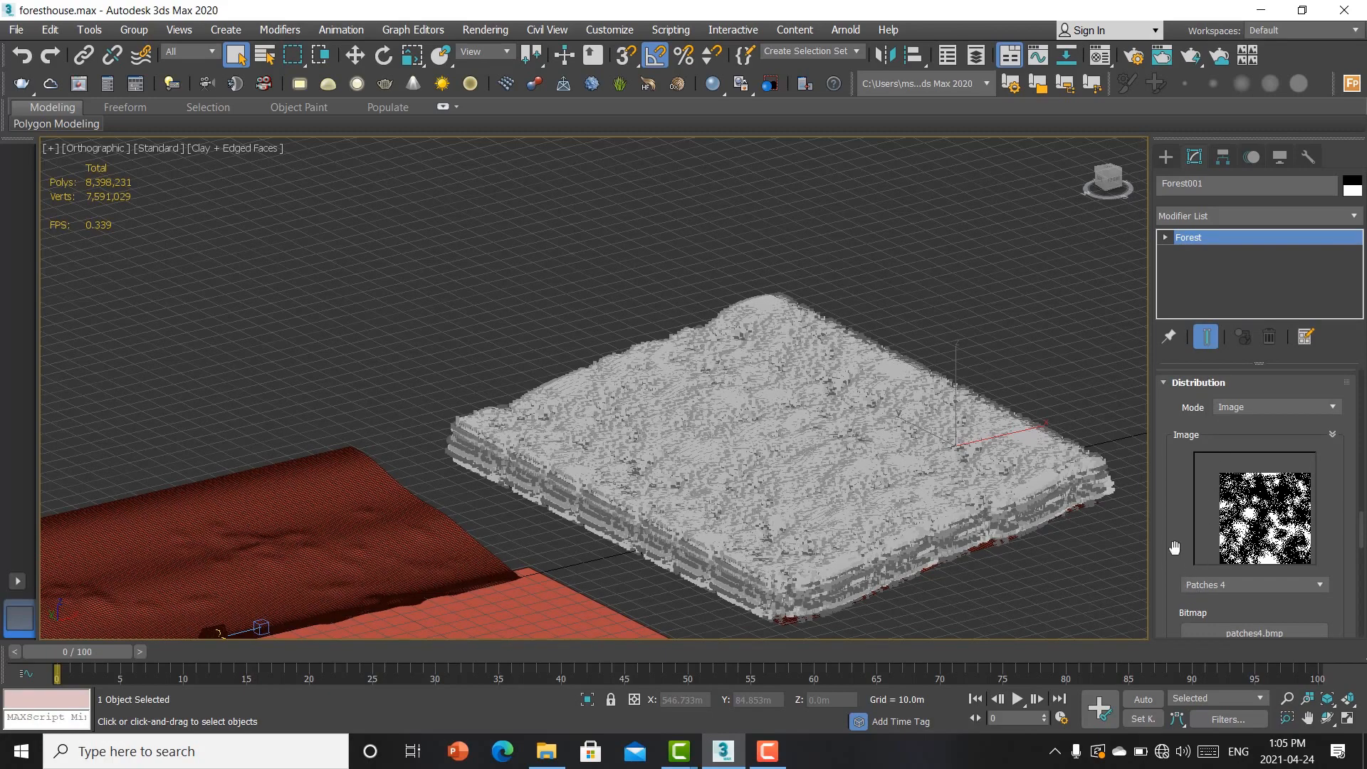
# Step: Set the distribution map scale of the poplar forest to 1381% to thin out the trees on the rotated terrain
pyautogui.scroll(2, 1204, 536)
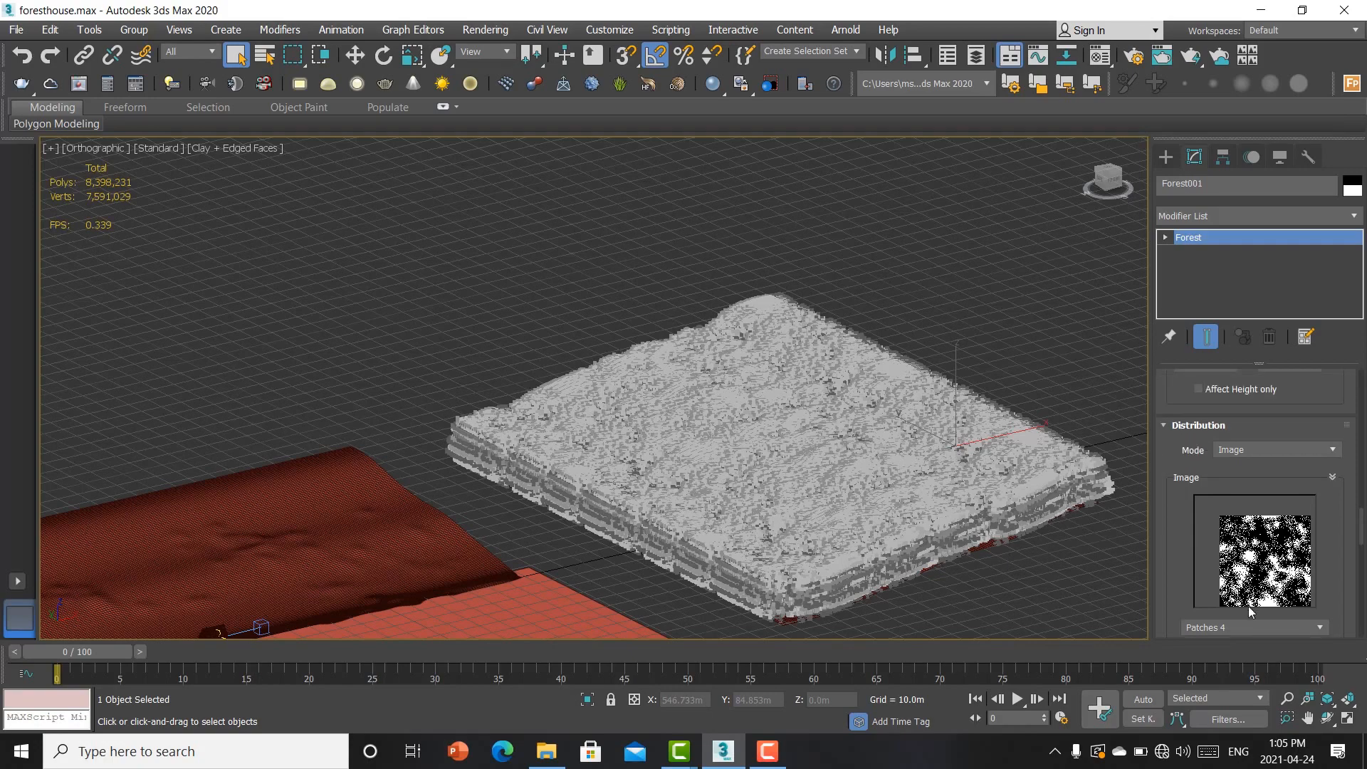
pyautogui.scroll(1, 1225, 605)
pyautogui.scroll(-2, 1182, 526)
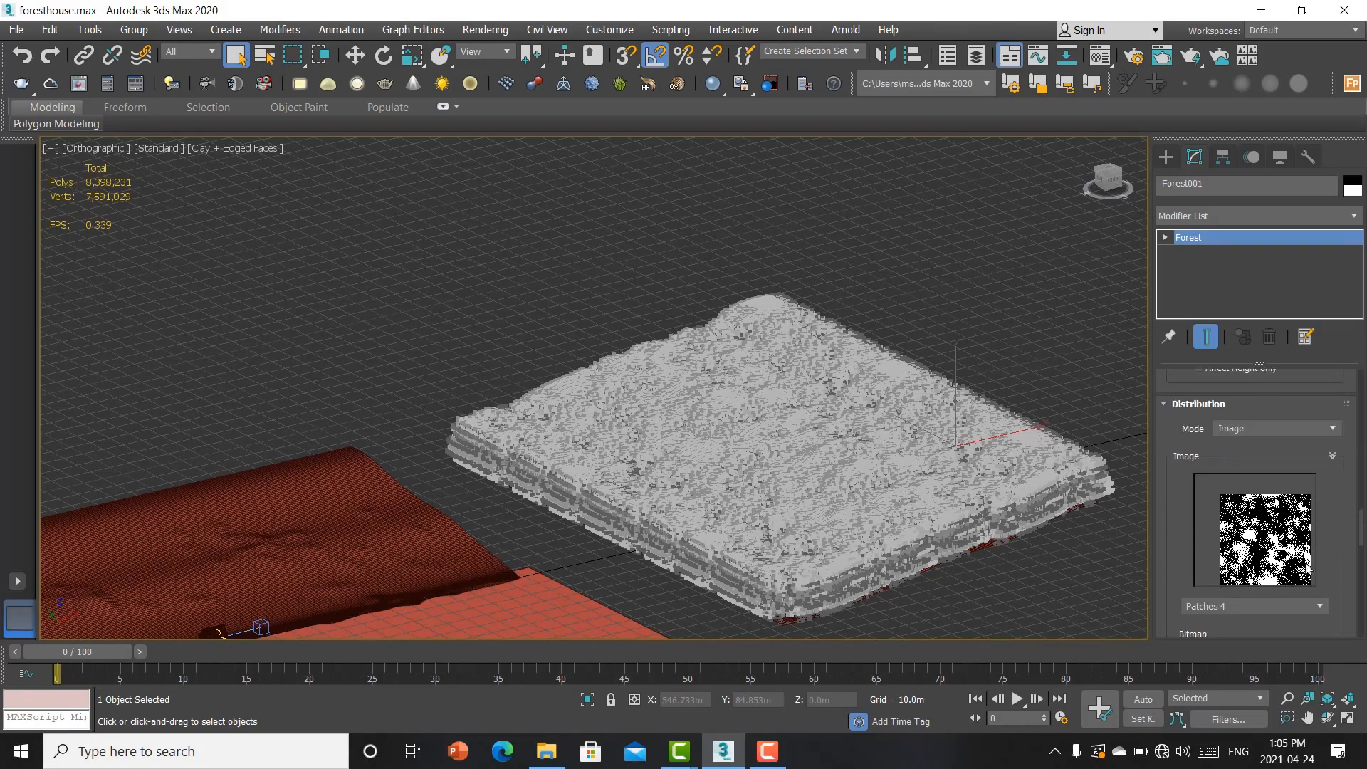
pyautogui.scroll(3, 1183, 496)
pyautogui.scroll(10, 1176, 490)
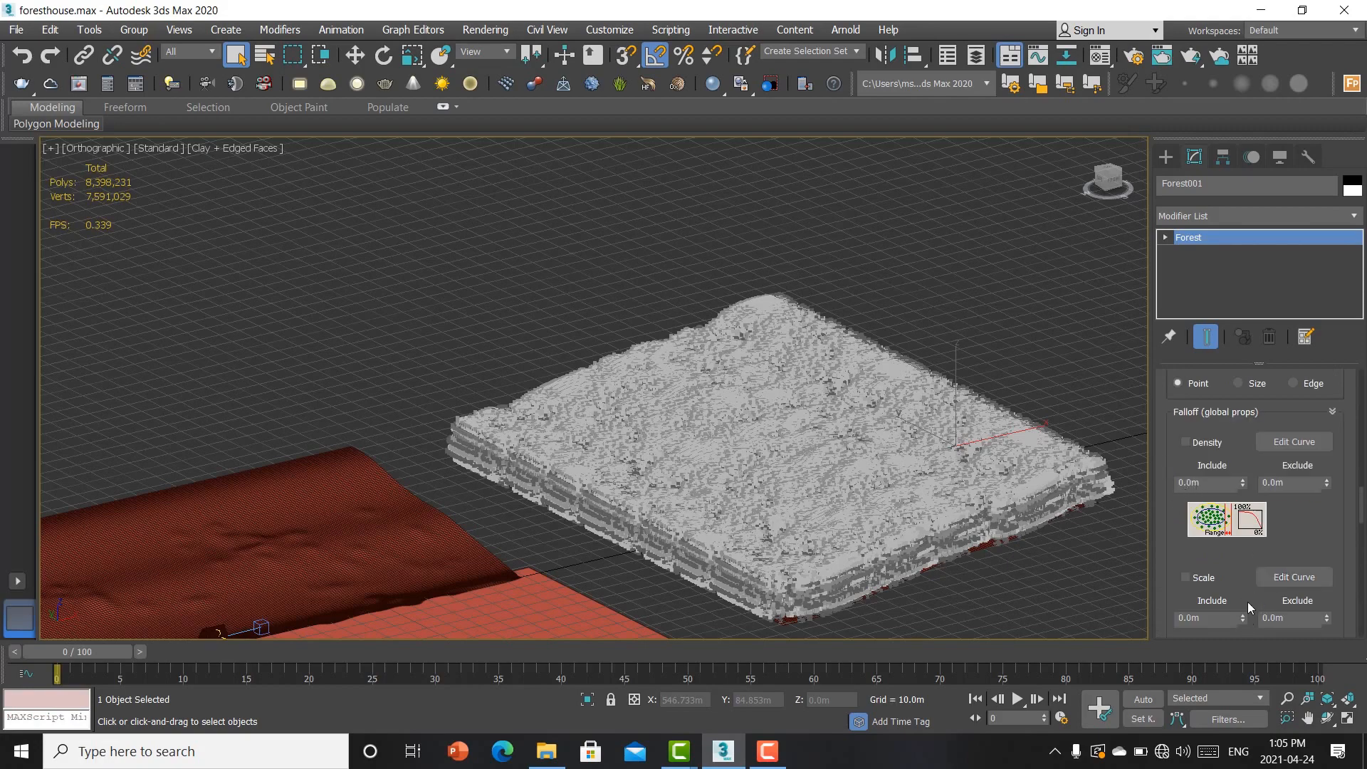
pyautogui.scroll(7, 1251, 519)
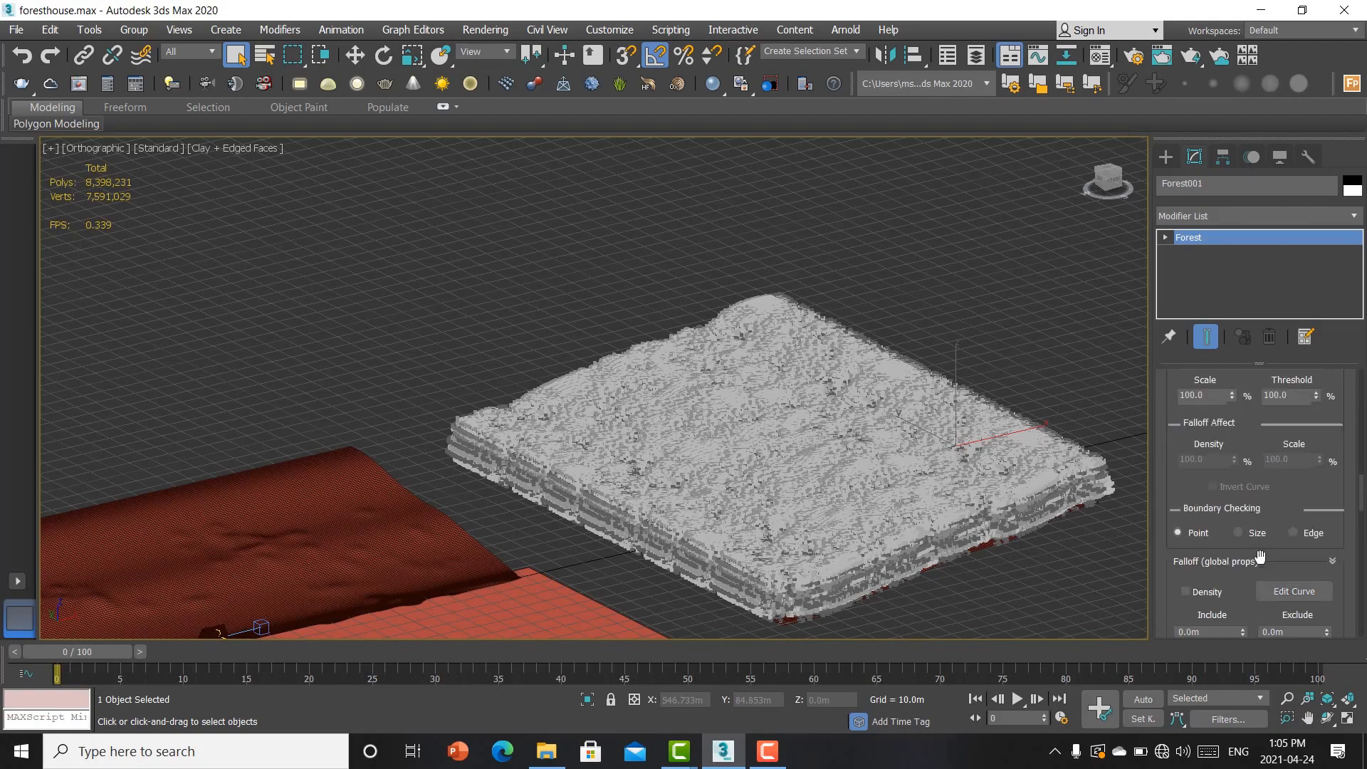
pyautogui.scroll(2, 1224, 418)
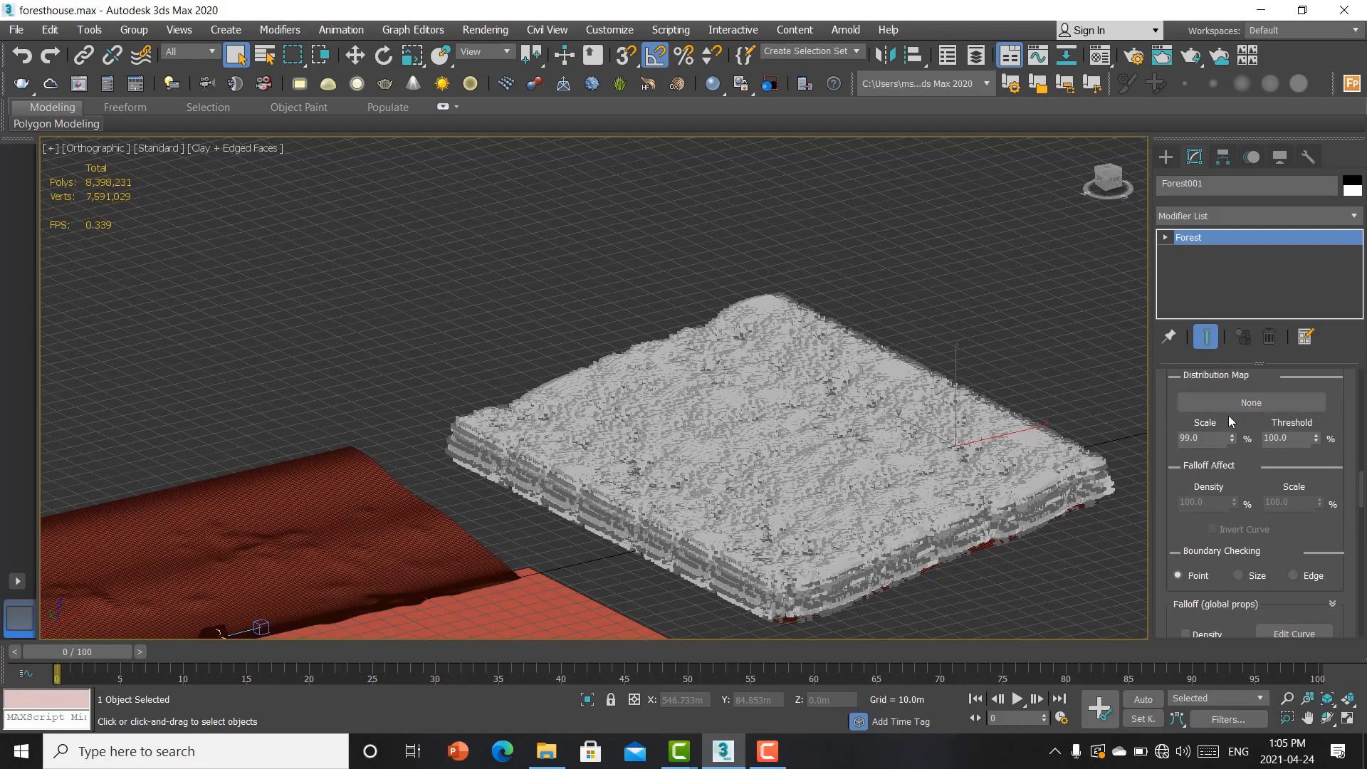
pyautogui.moveTo(1222, 367); pyautogui.dragTo(1175, 20)
pyautogui.moveTo(1097, 2); pyautogui.dragTo(751, 293)
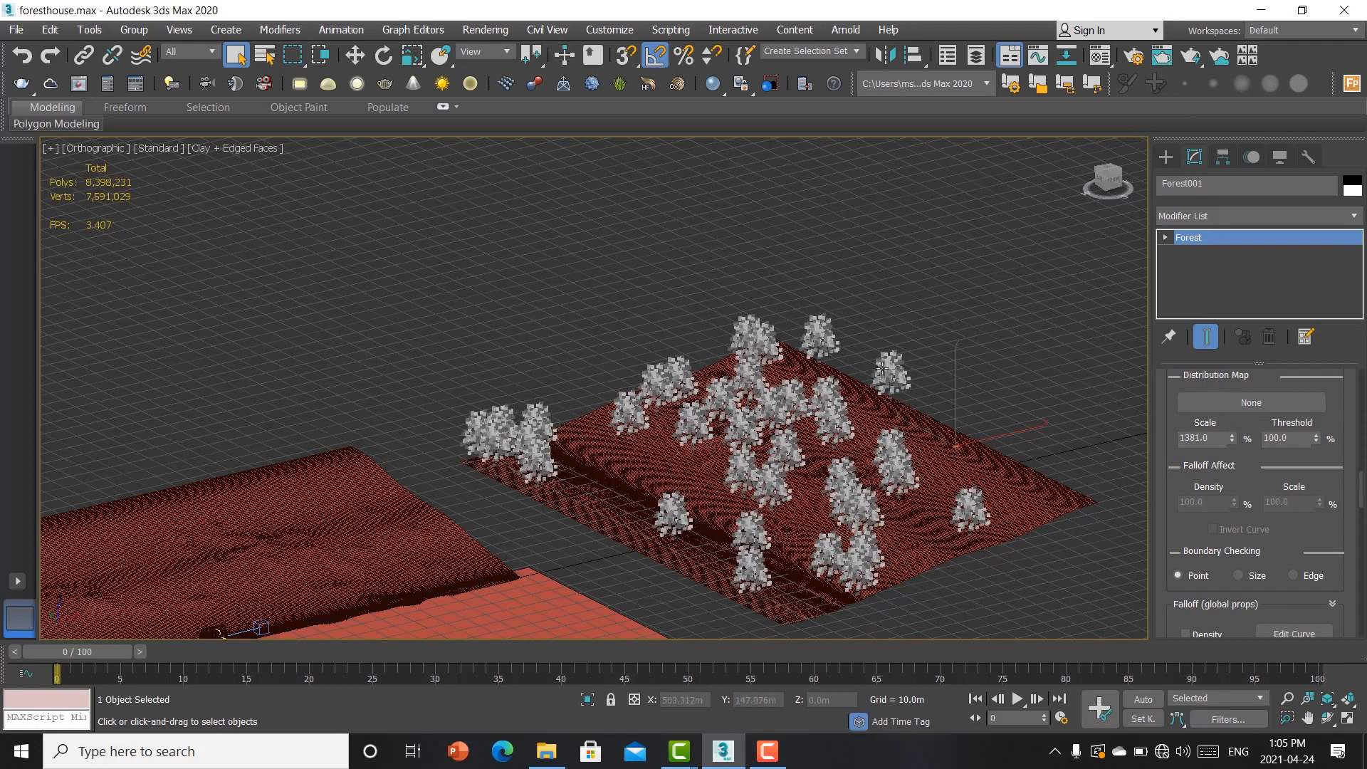
pyautogui.scroll(-2, 882, 368)
pyautogui.moveTo(882, 368); pyautogui.dragTo(995, 379, button='middle')
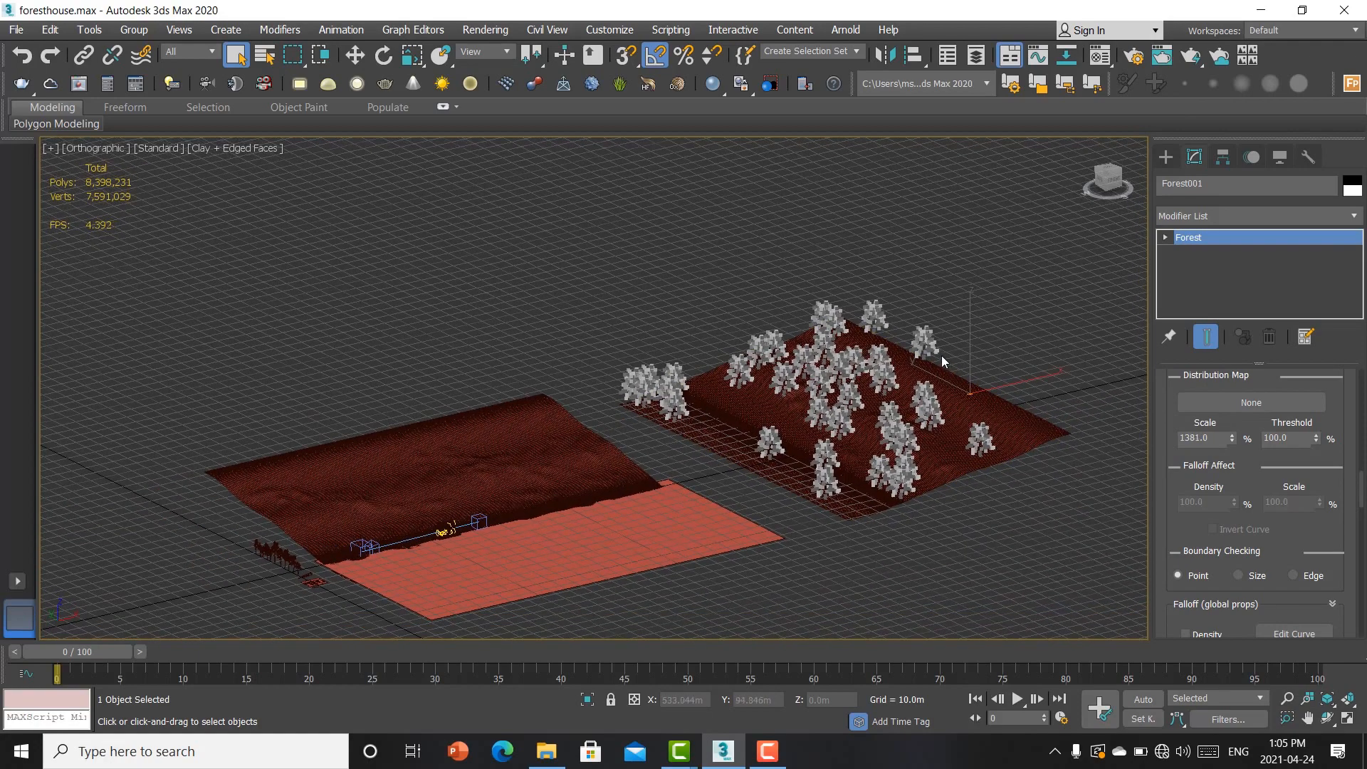
# Step: Create a second Forest Pro object on the rotated terrain and enable camera clipping at render time
pyautogui.moveTo(407, 498); pyautogui.dragTo(712, 513, button='middle')
pyautogui.click(860, 576)
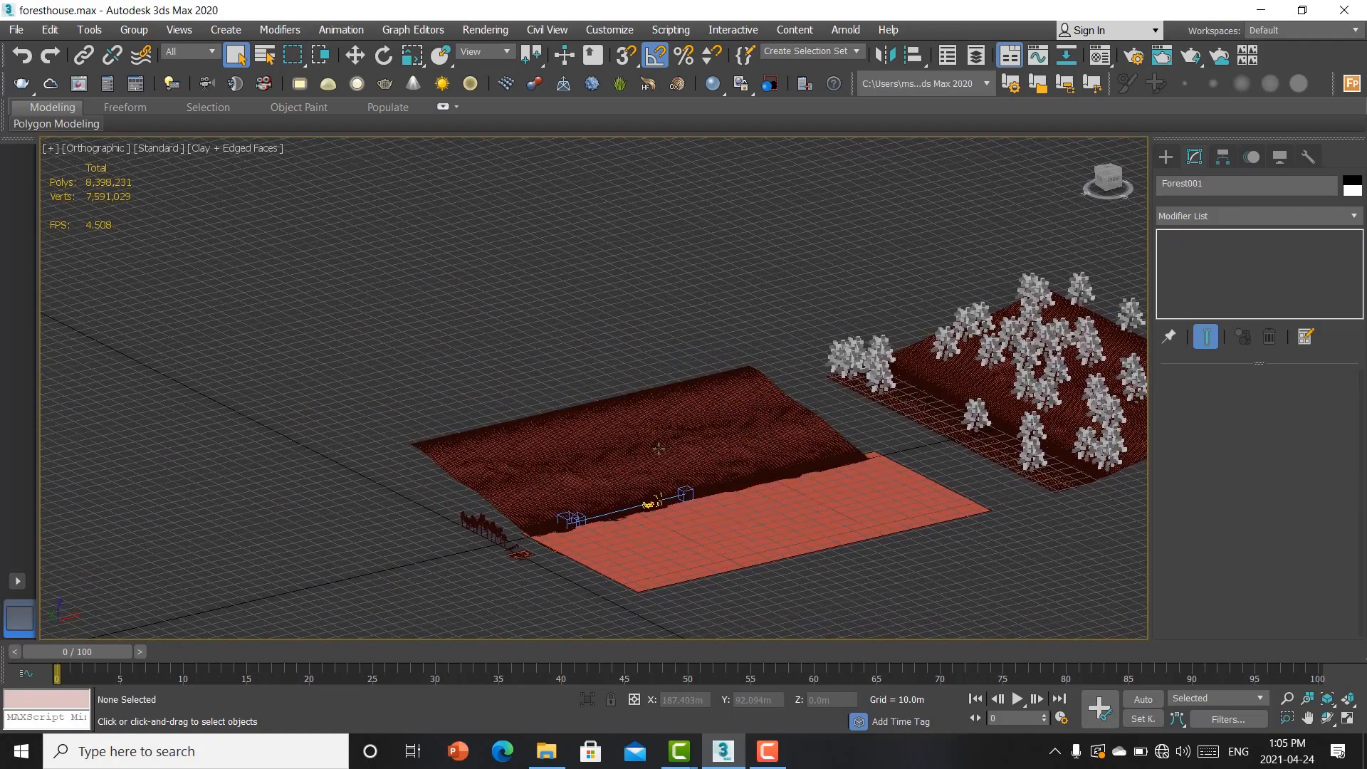
pyautogui.click(1166, 157)
pyautogui.click(1209, 266)
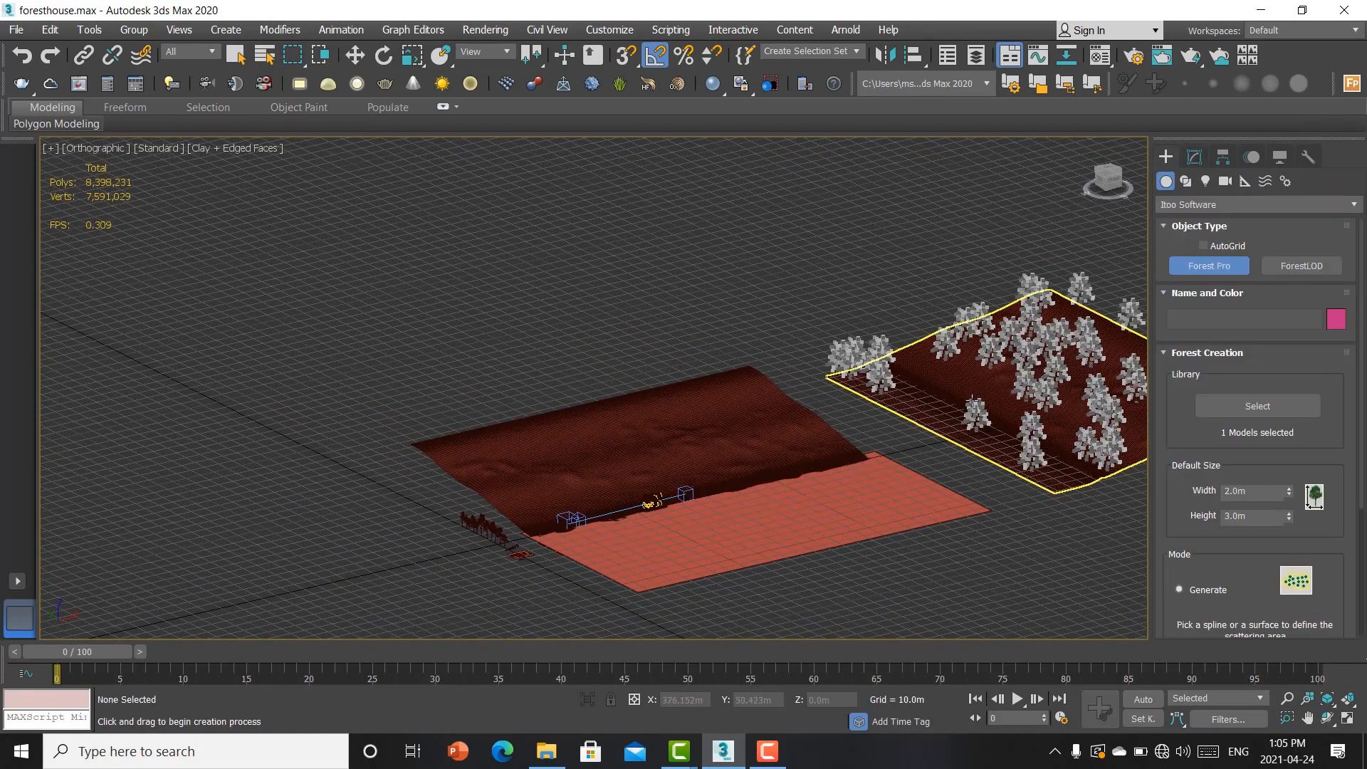
pyautogui.click(988, 426)
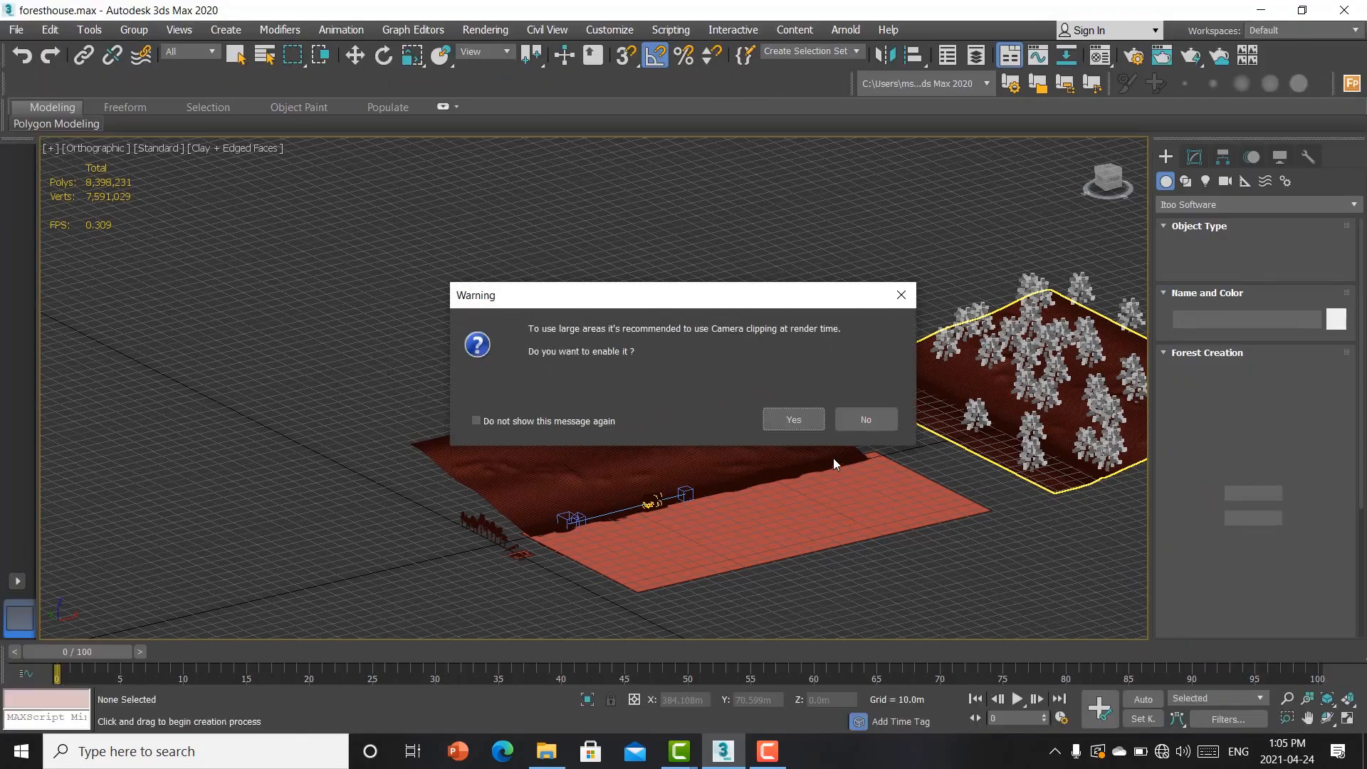
pyautogui.click(801, 419)
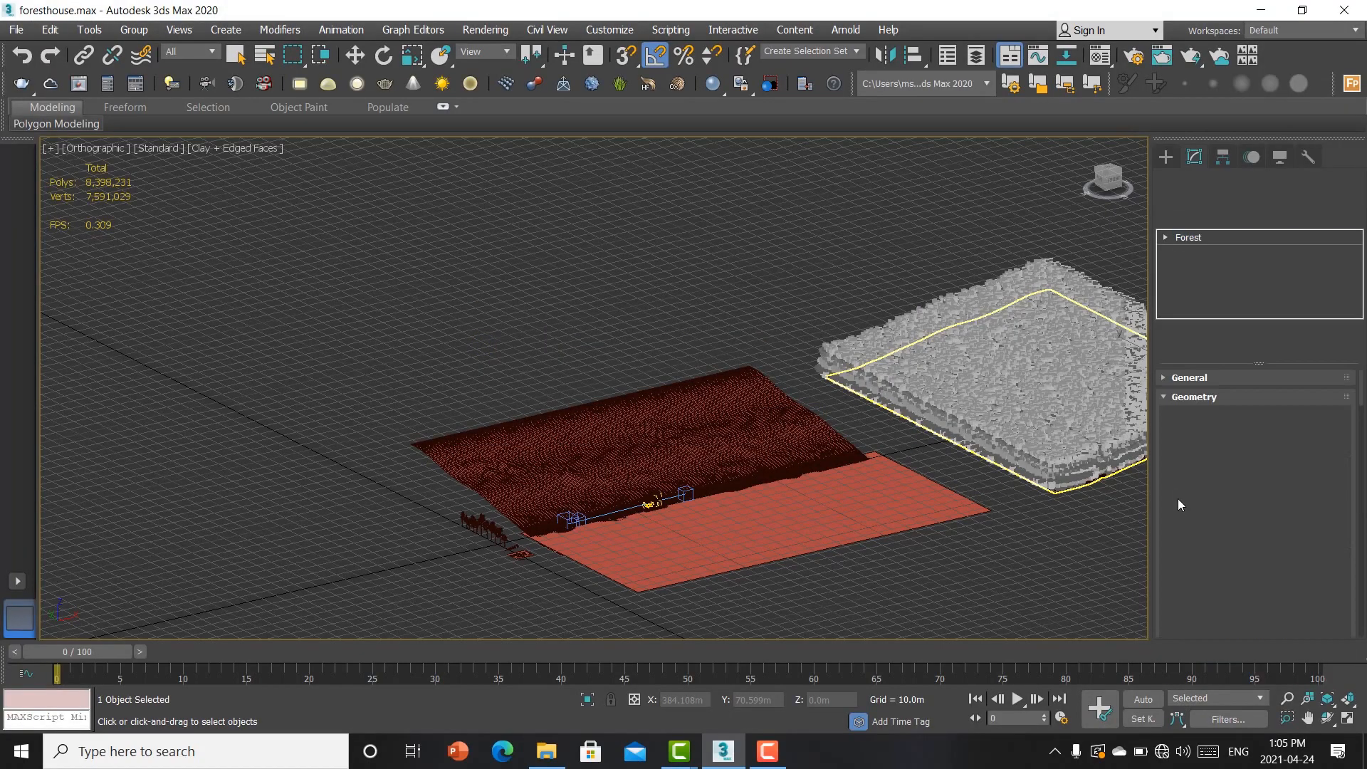
# Step: Replace the second forest's custom object with the VRayProxy_Ever_cabins_Birch_009 tree from the row of proxy plants
pyautogui.scroll(5, 485, 529)
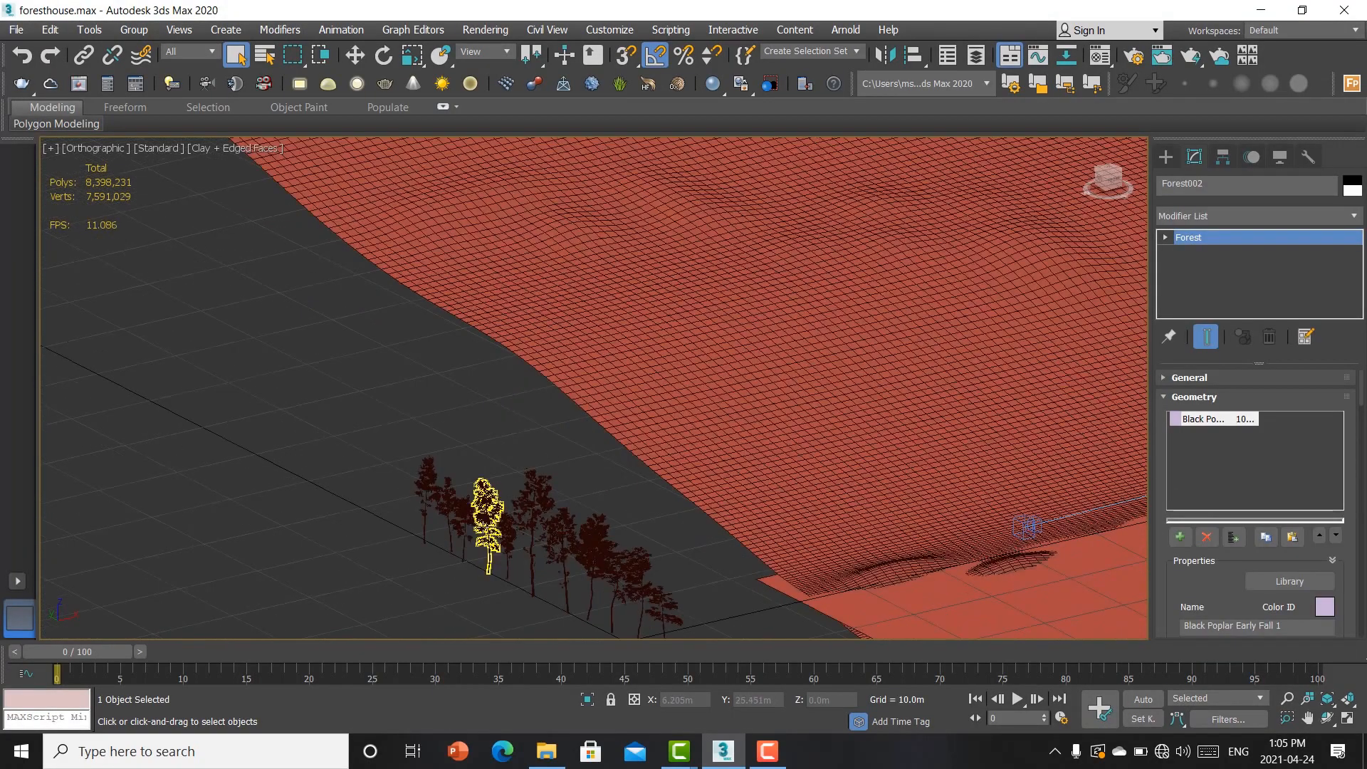
pyautogui.scroll(-2, 512, 453)
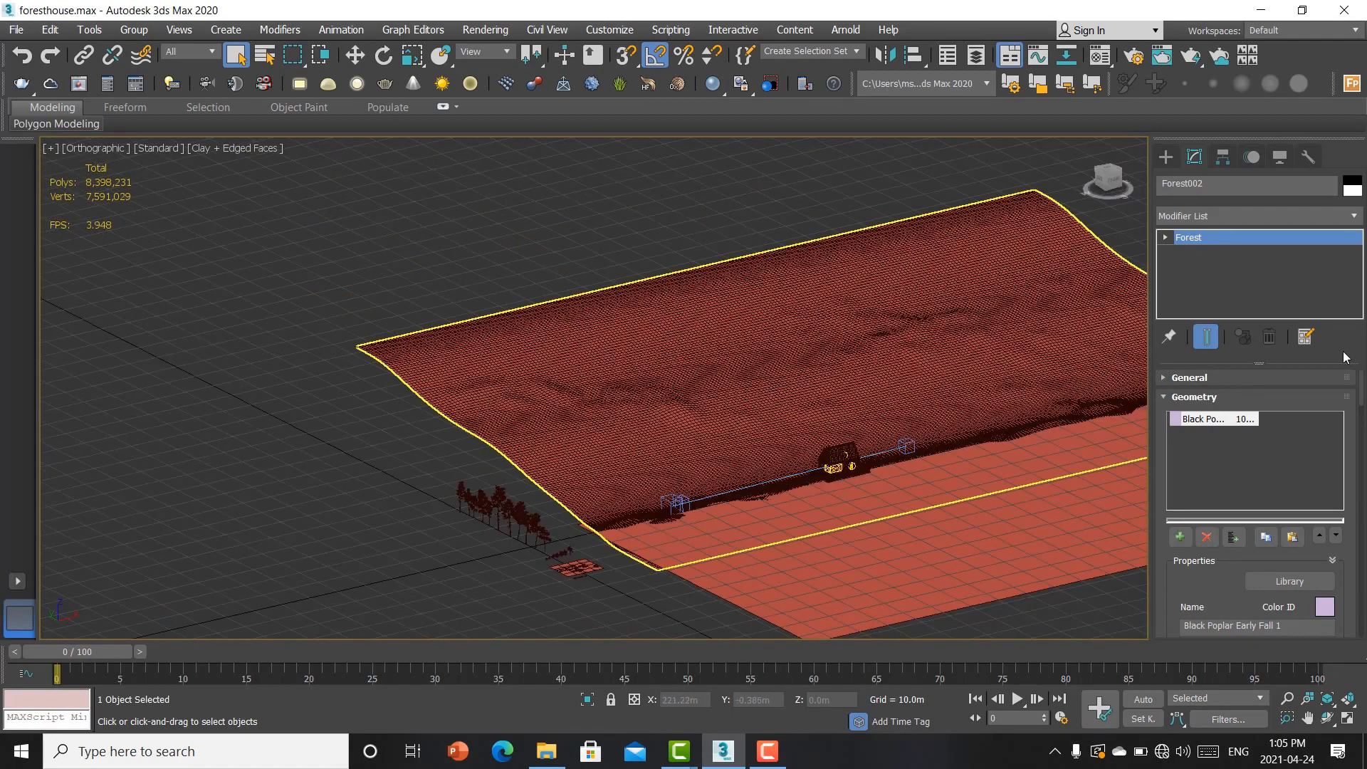
pyautogui.scroll(-5, 1213, 575)
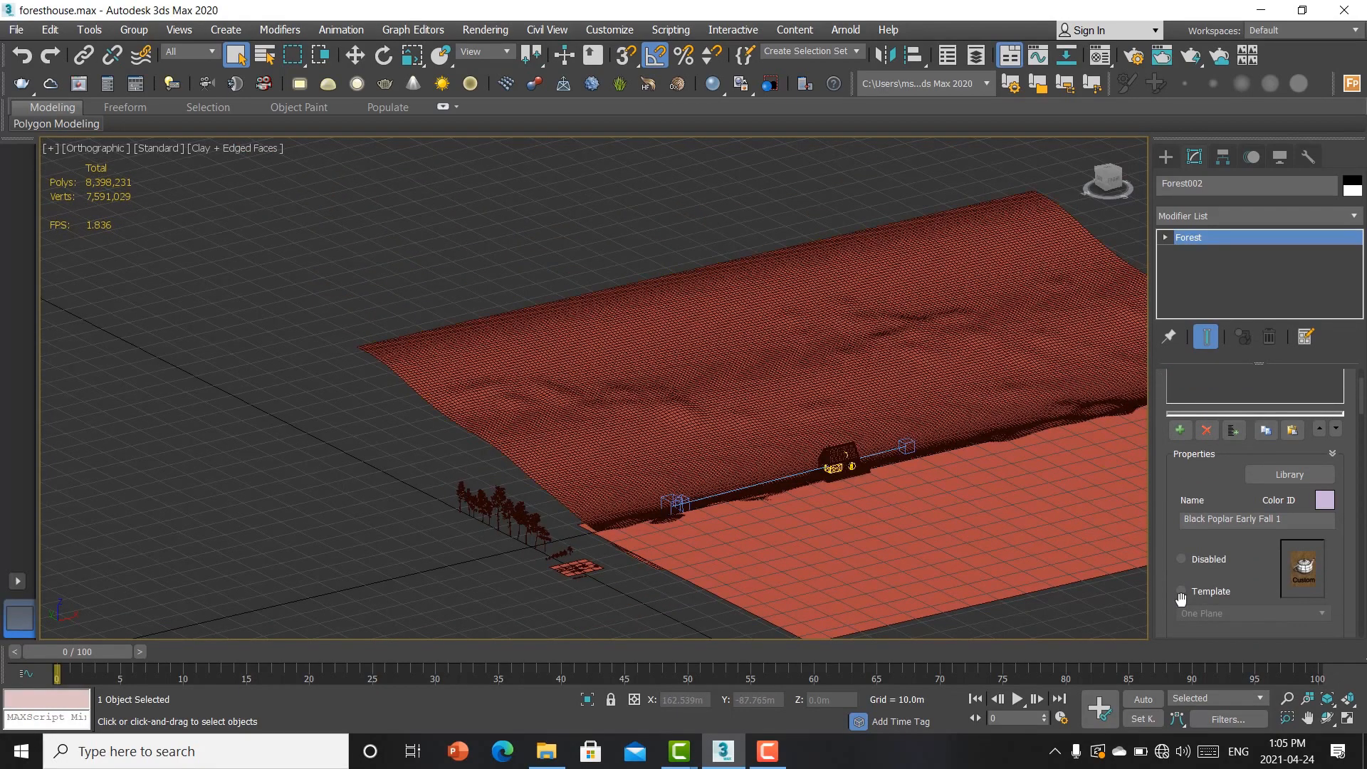
pyautogui.scroll(-1, 1189, 516)
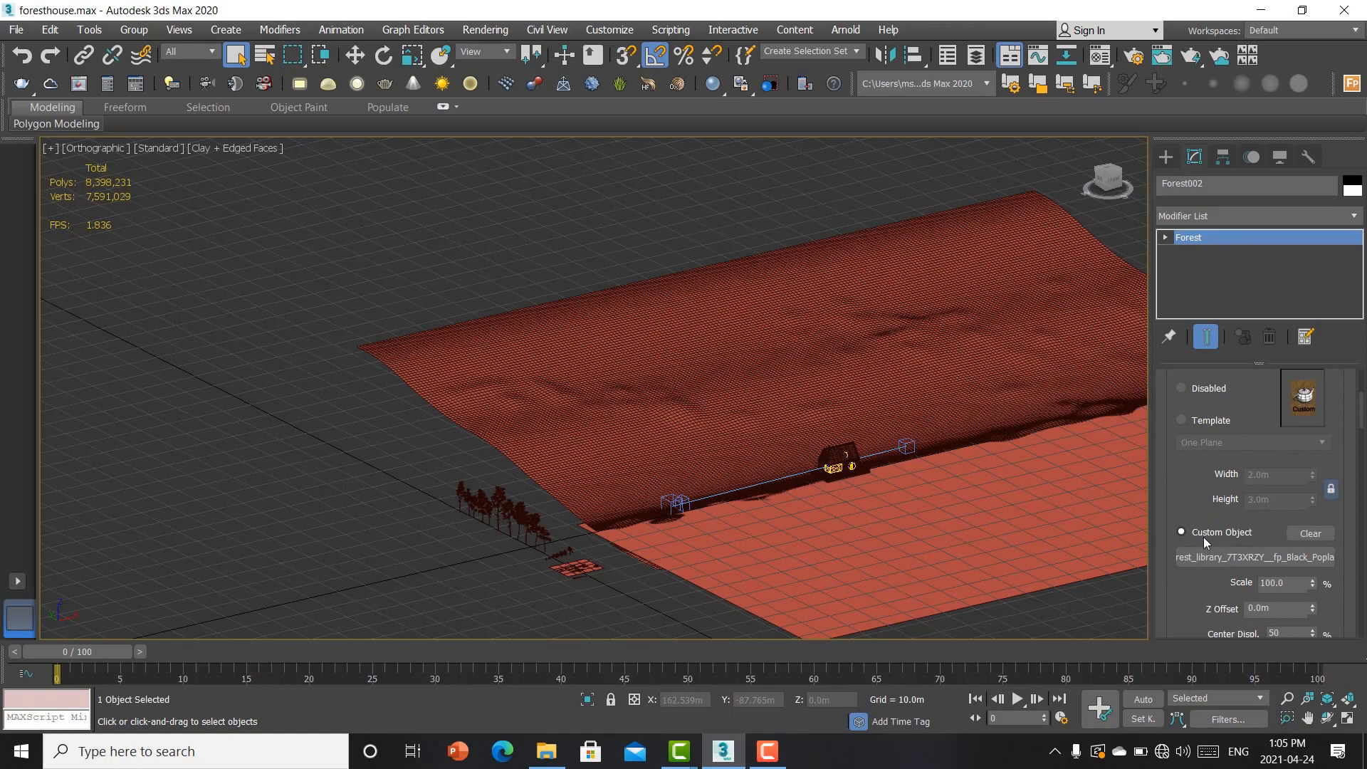
pyautogui.click(1238, 557)
pyautogui.scroll(3, 517, 518)
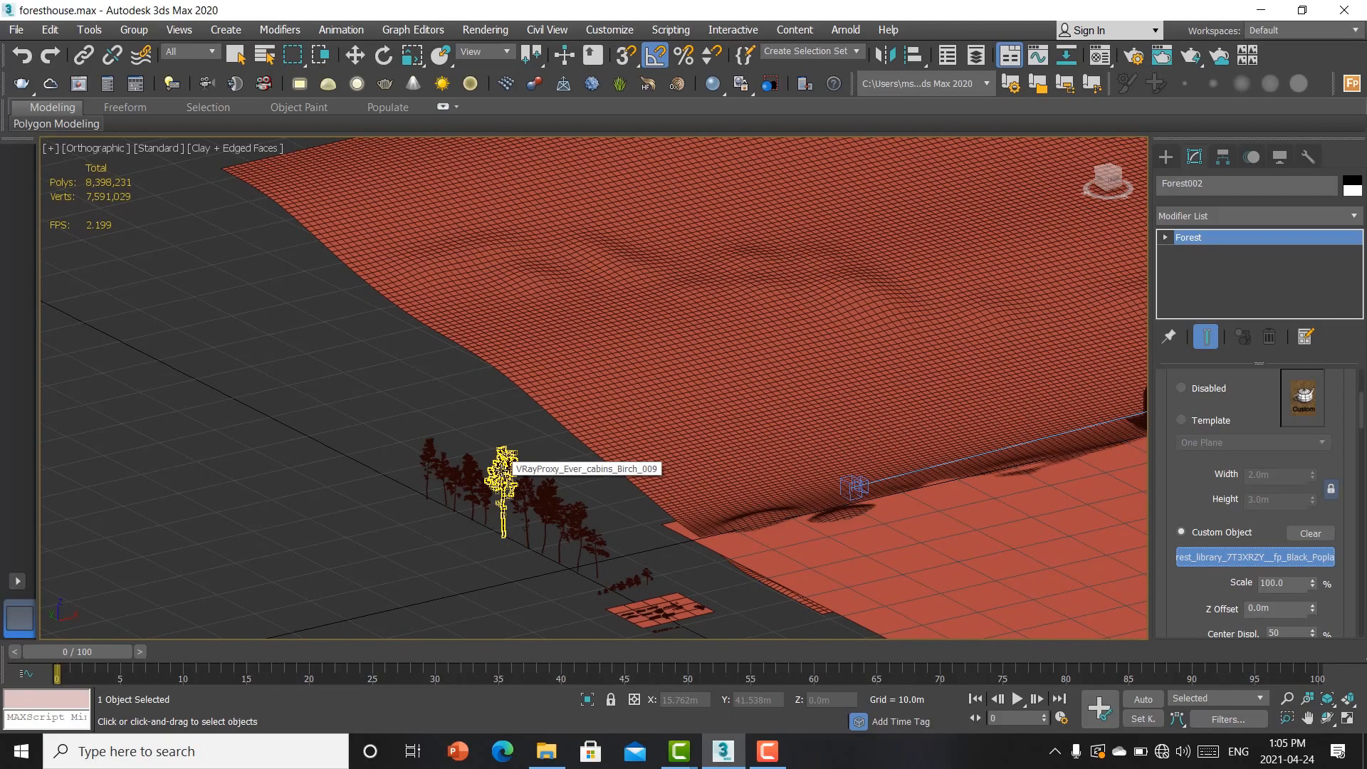
pyautogui.click(504, 466)
pyautogui.scroll(-6, 421, 520)
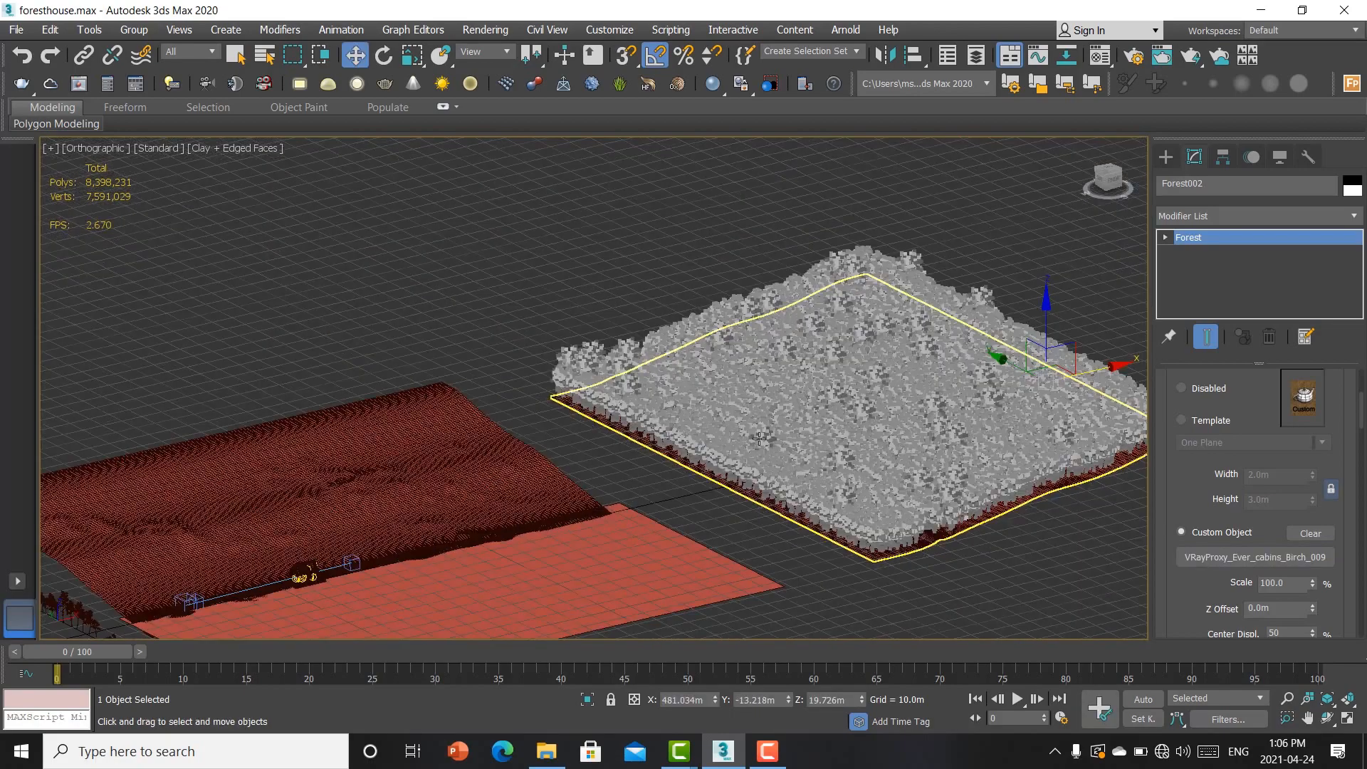
# Step: Change the distribution image of the birch forest on the rotated terrain
pyautogui.scroll(5, 760, 438)
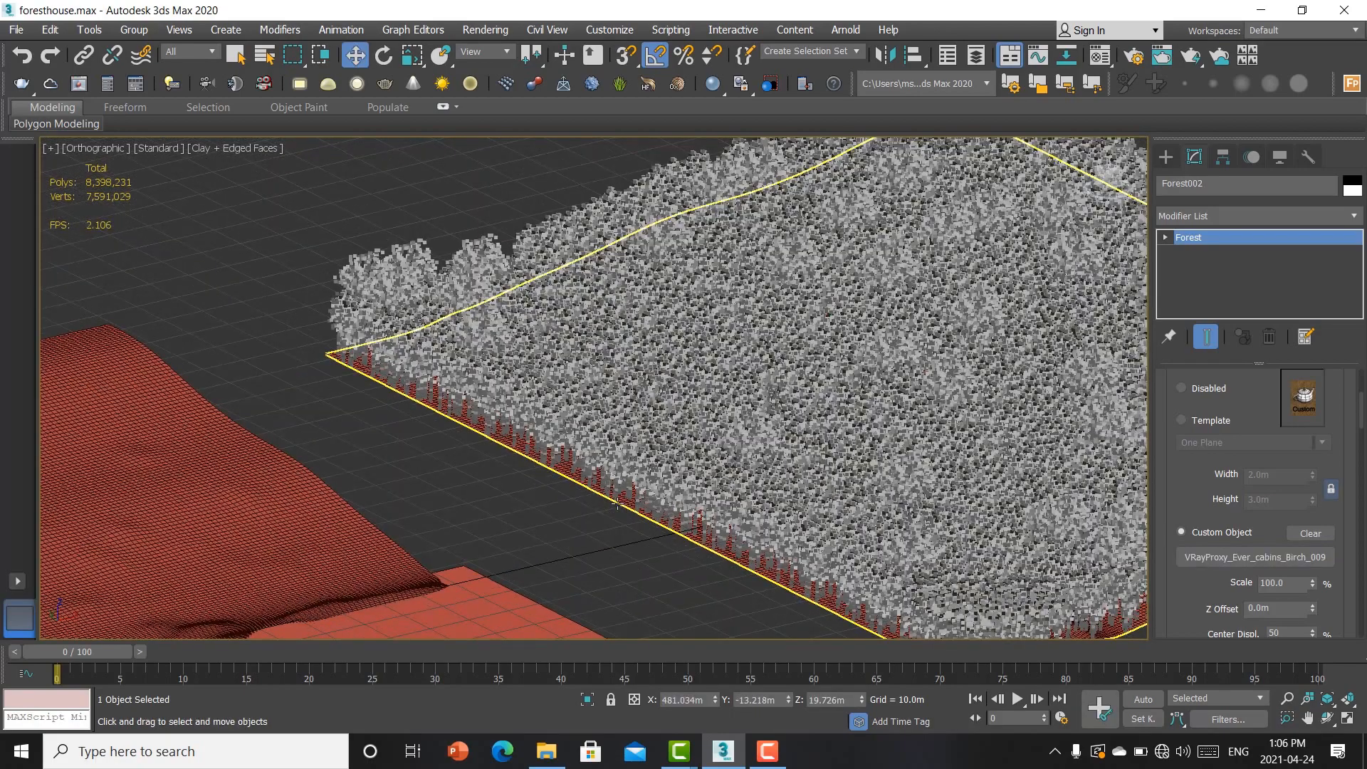
pyautogui.scroll(-3, 617, 504)
pyautogui.scroll(-3, 1189, 504)
pyautogui.scroll(-15, 1160, 578)
pyautogui.click(1231, 606)
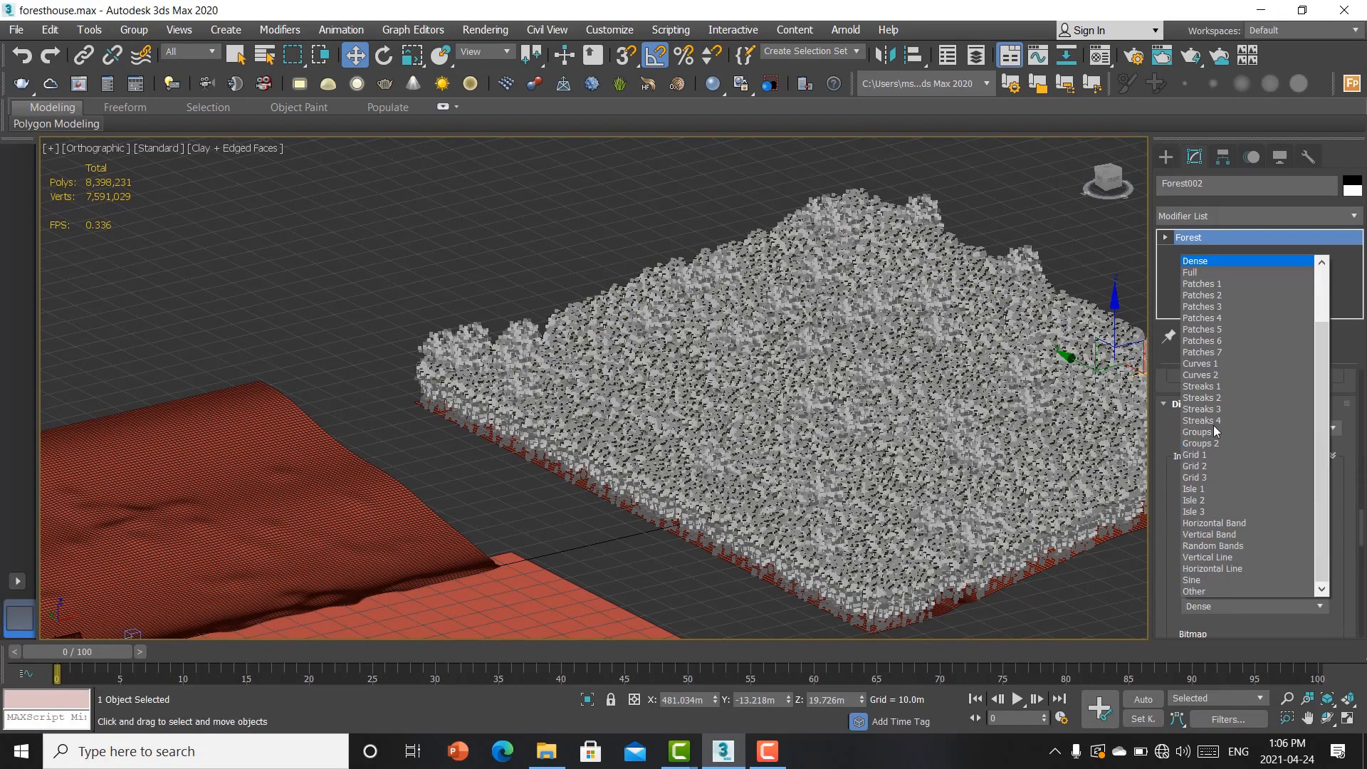
pyautogui.click(1214, 426)
pyautogui.scroll(-5, 1181, 447)
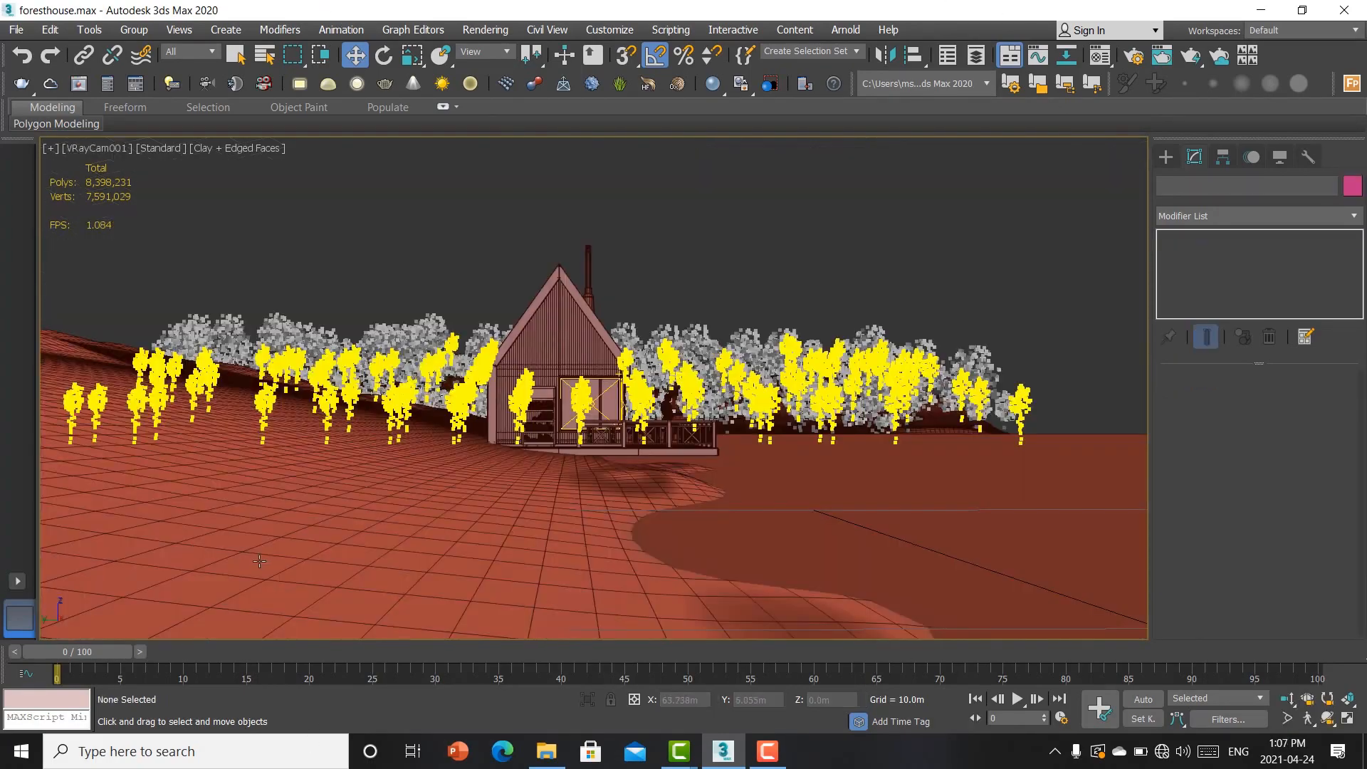
# Step: Select the original terrain and examine it with the house from an angled overhead view instead of the camera
pyautogui.click(233, 486)
pyautogui.press('t')
pyautogui.moveTo(519, 385); pyautogui.dragTo(753, 324, button='middle')
pyautogui.scroll(8, 816, 273)
pyautogui.scroll(-3, 797, 294)
pyautogui.press('z')
pyautogui.scroll(-3, 750, 339)
pyautogui.keyDown('alt'); pyautogui.moveTo(650, 393); pyautogui.dragTo(760, 302, button='middle'); pyautogui.keyUp('alt')
pyautogui.scroll(4, 747, 334)
pyautogui.moveTo(744, 350); pyautogui.dragTo(706, 413, button='middle')
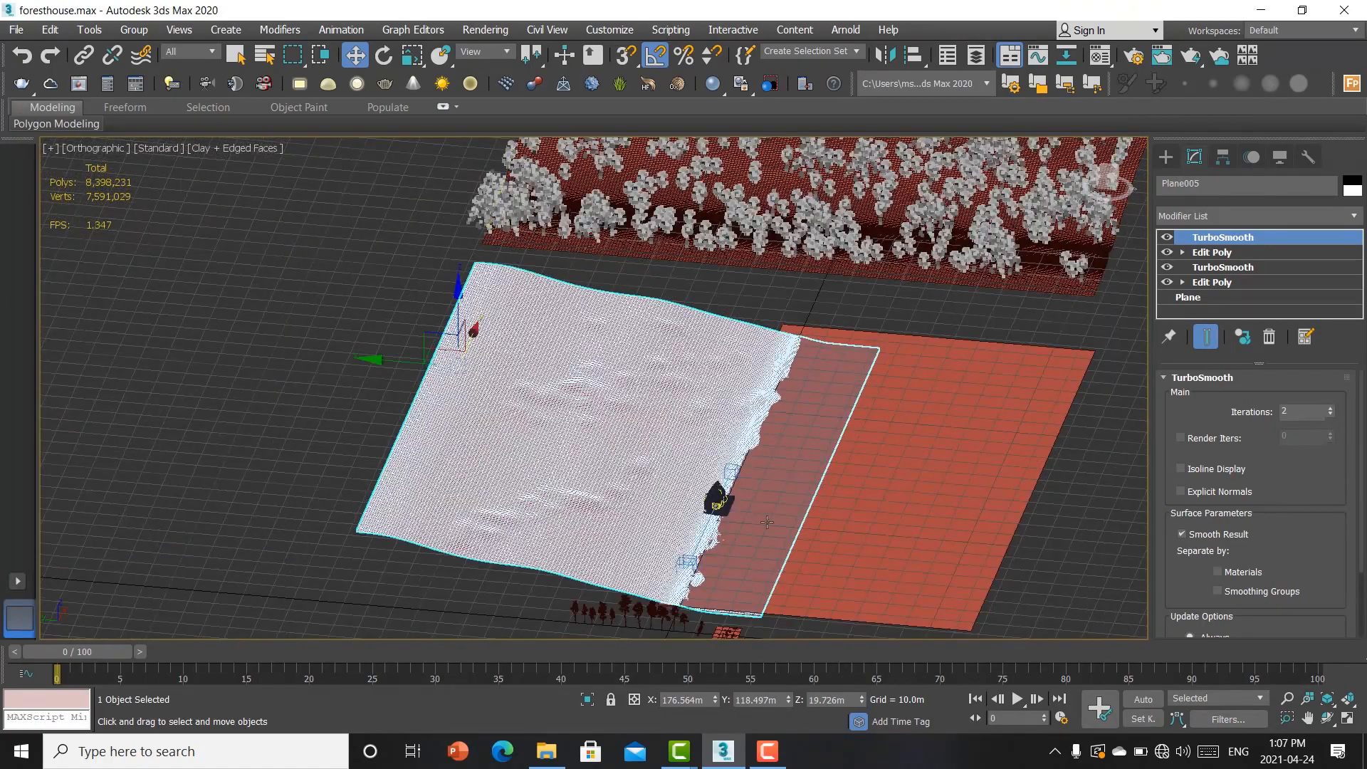
# Step: Create a Forest Pro object on the original terrain without a library model, with camera clipping enabled
pyautogui.click(1165, 157)
pyautogui.click(1237, 272)
pyautogui.click(1241, 401)
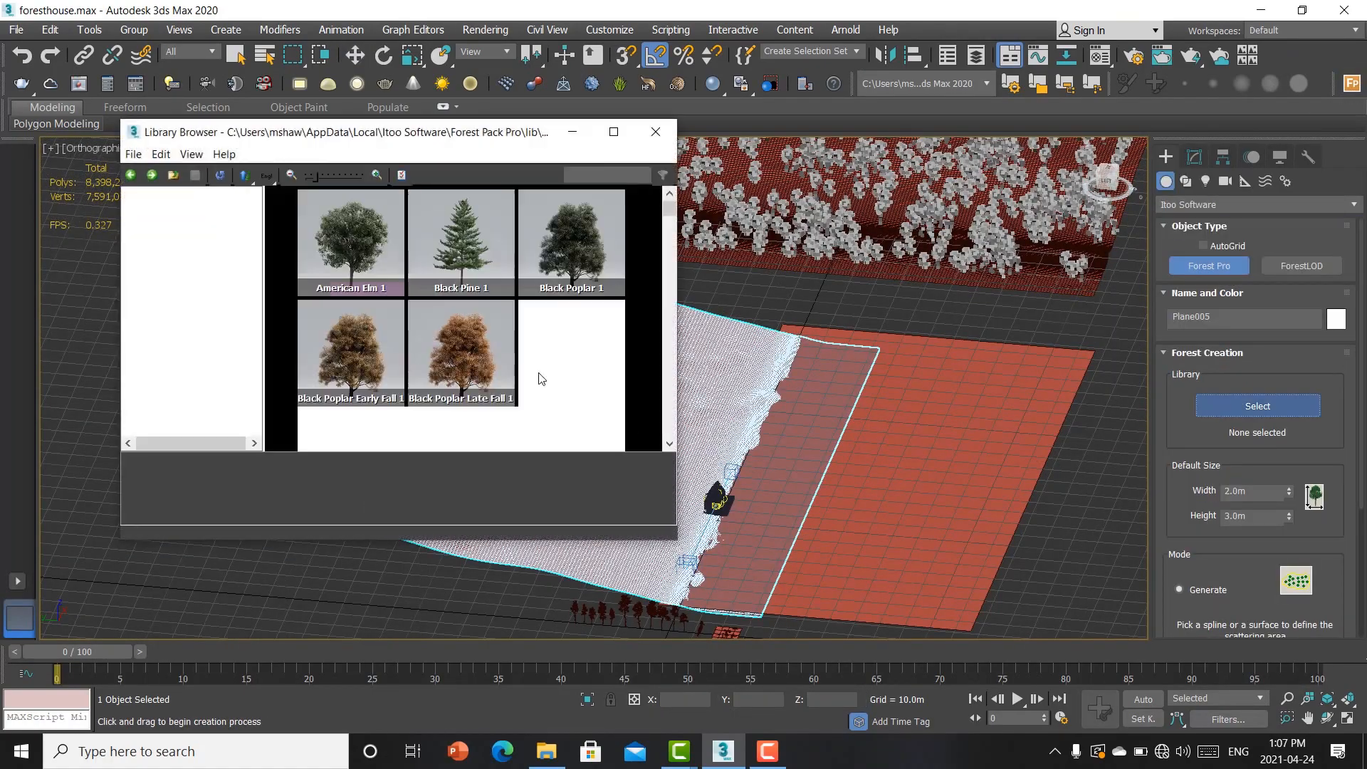
pyautogui.click(663, 133)
pyautogui.moveTo(882, 319); pyautogui.dragTo(866, 174, button='middle')
pyautogui.click(643, 421)
pyautogui.click(790, 418)
pyautogui.scroll(7, 615, 477)
pyautogui.moveTo(574, 420); pyautogui.dragTo(578, 419, button='middle')
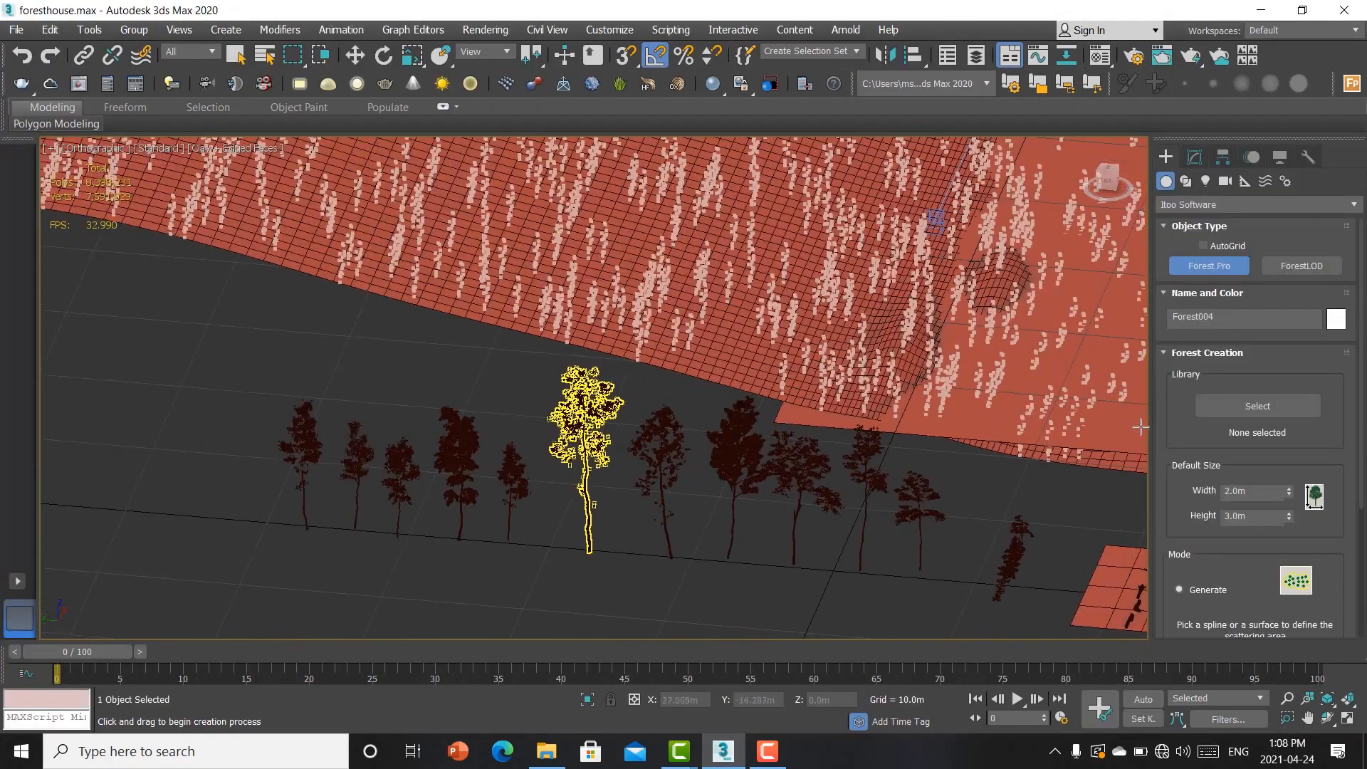
# Step: Assign a tall tree from the row of proxy plants as the custom object of the original terrain's forest
pyautogui.click(1199, 157)
pyautogui.scroll(-3, 1210, 498)
pyautogui.click(1239, 423)
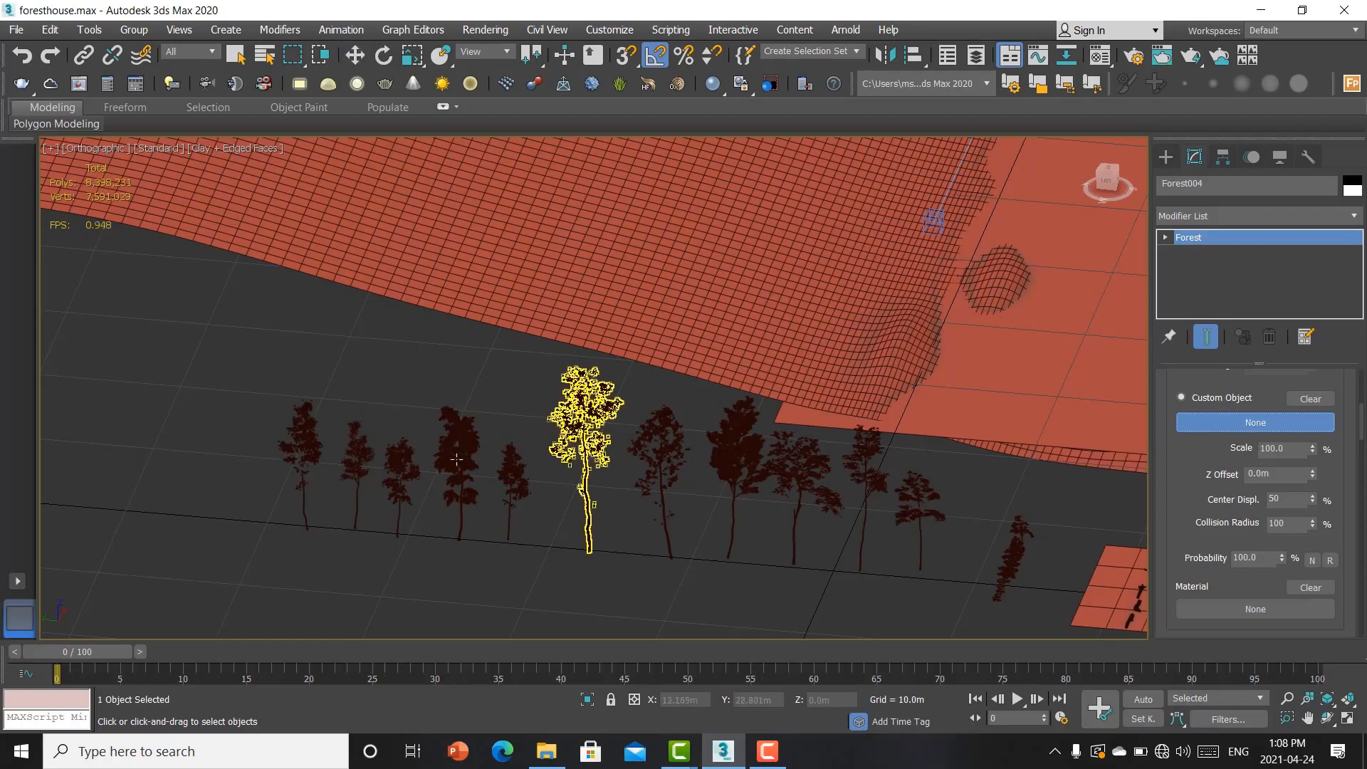
pyautogui.click(652, 478)
pyautogui.scroll(-2, 754, 534)
pyautogui.scroll(-6, 1195, 542)
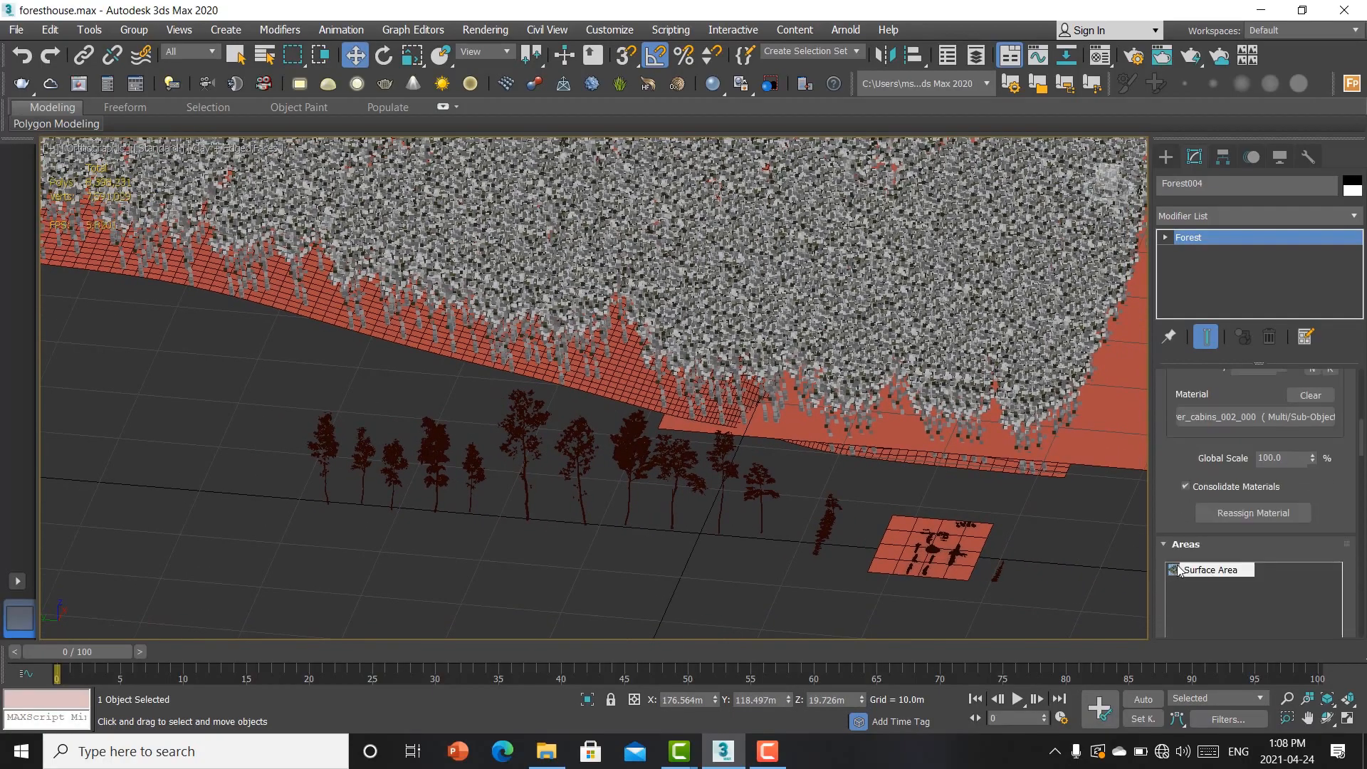
# Step: Set the distribution map scale of the original terrain's forest to 1475.264% so only scattered trees surround the house
pyautogui.moveTo(1235, 558); pyautogui.dragTo(261, 499)
pyautogui.moveTo(307, 527); pyautogui.dragTo(463, 103, button='middle')
pyautogui.scroll(-1, 463, 109)
pyautogui.scroll(-5, 570, 284)
pyautogui.moveTo(578, 278); pyautogui.dragTo(581, 143, button='middle')
pyautogui.scroll(5, 776, 493)
pyautogui.moveTo(1233, 559); pyautogui.dragTo(1225, 539)
pyautogui.scroll(-2, 826, 487)
pyautogui.moveTo(826, 488)
pyautogui.mouseDown(button='middle')
pyautogui.moveTo(818, 522)
pyautogui.moveTo(827, 492)
pyautogui.mouseUp(button='middle')
pyautogui.moveTo(1232, 563); pyautogui.dragTo(1231, 573)
pyautogui.scroll(4, 747, 477)
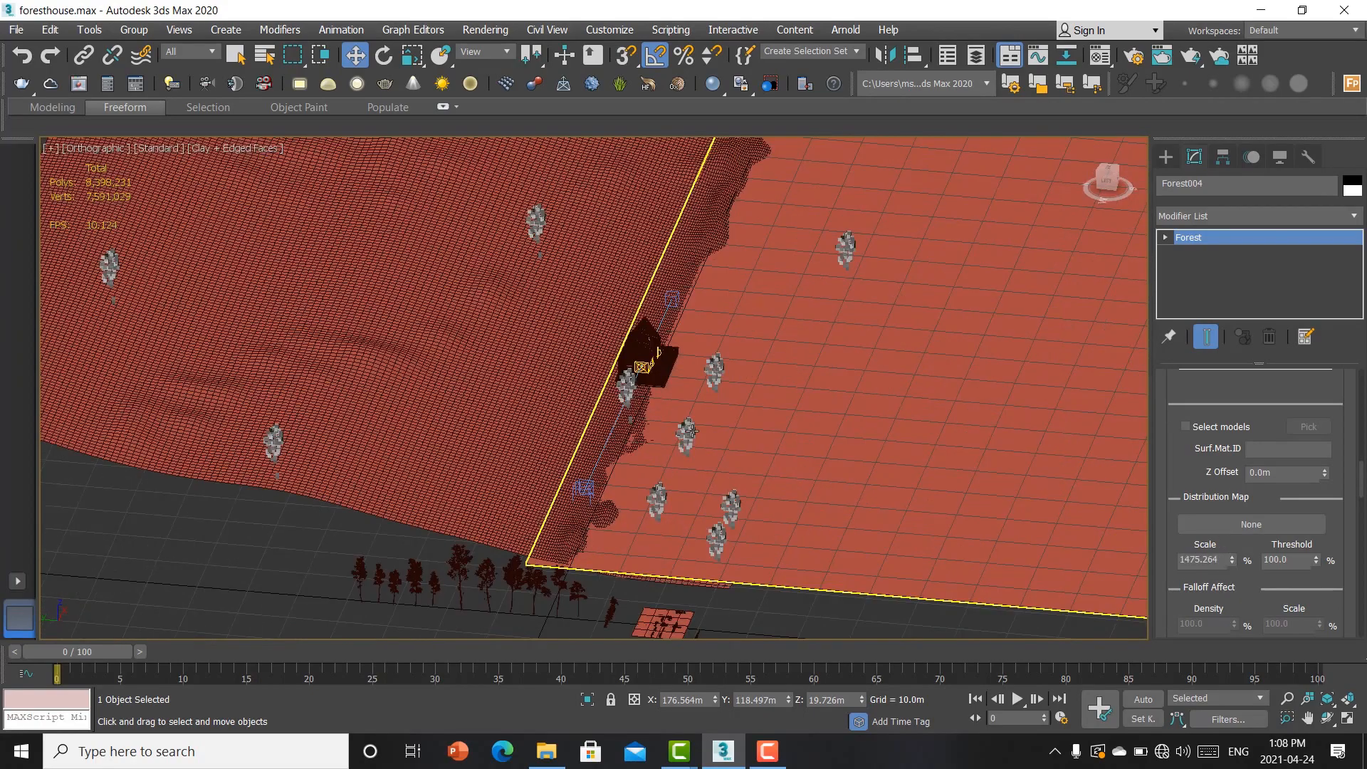
pyautogui.scroll(-4, 641, 559)
pyautogui.keyDown('alt'); pyautogui.moveTo(640, 551); pyautogui.dragTo(644, 541, button='middle'); pyautogui.keyUp('alt')
pyautogui.scroll(3, 642, 430)
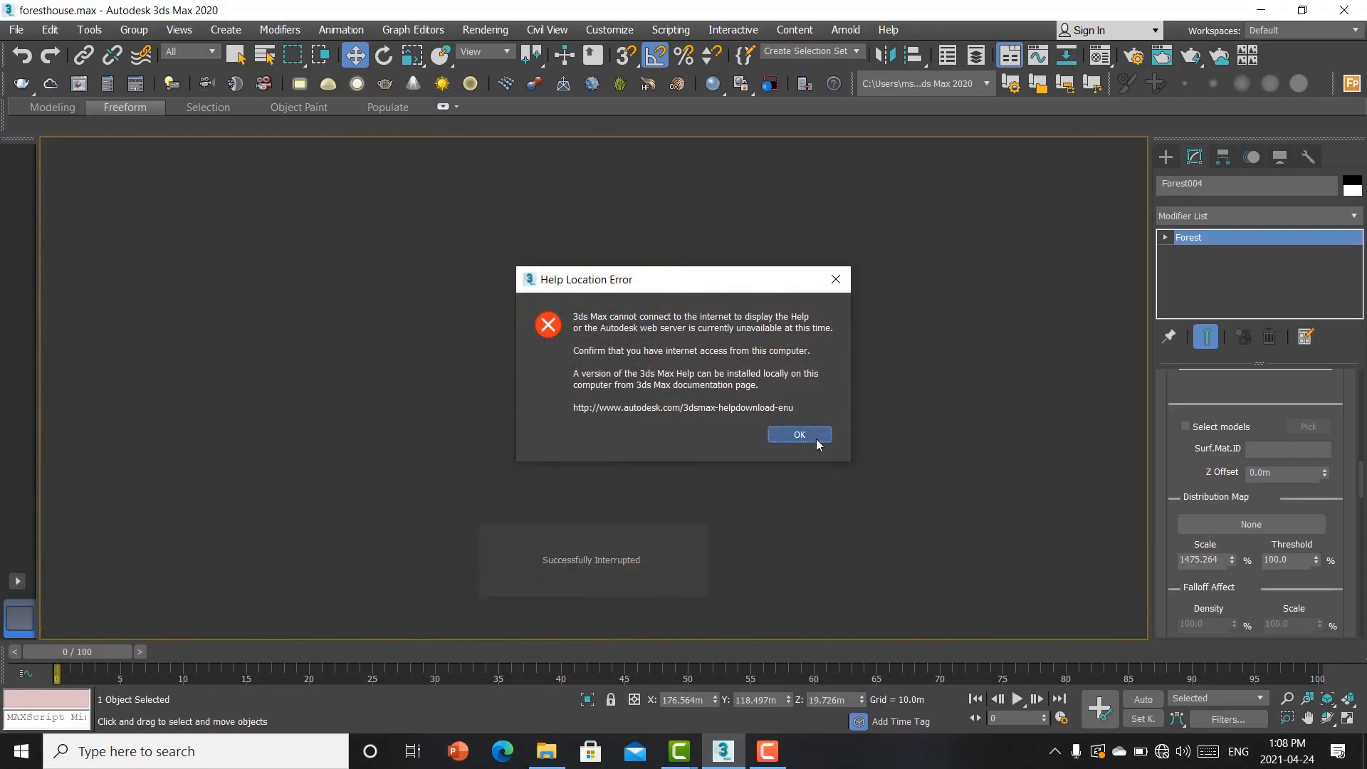
# Step: Add the ground plane as an excluded object area of the original terrain's forest
pyautogui.click(783, 434)
pyautogui.moveTo(1232, 560); pyautogui.dragTo(1190, 528)
pyautogui.scroll(-4, 1105, 525)
pyautogui.scroll(-4, 1204, 564)
pyautogui.scroll(7, 1174, 519)
pyautogui.scroll(5, 1174, 519)
pyautogui.click(1201, 432)
pyautogui.click(1018, 535)
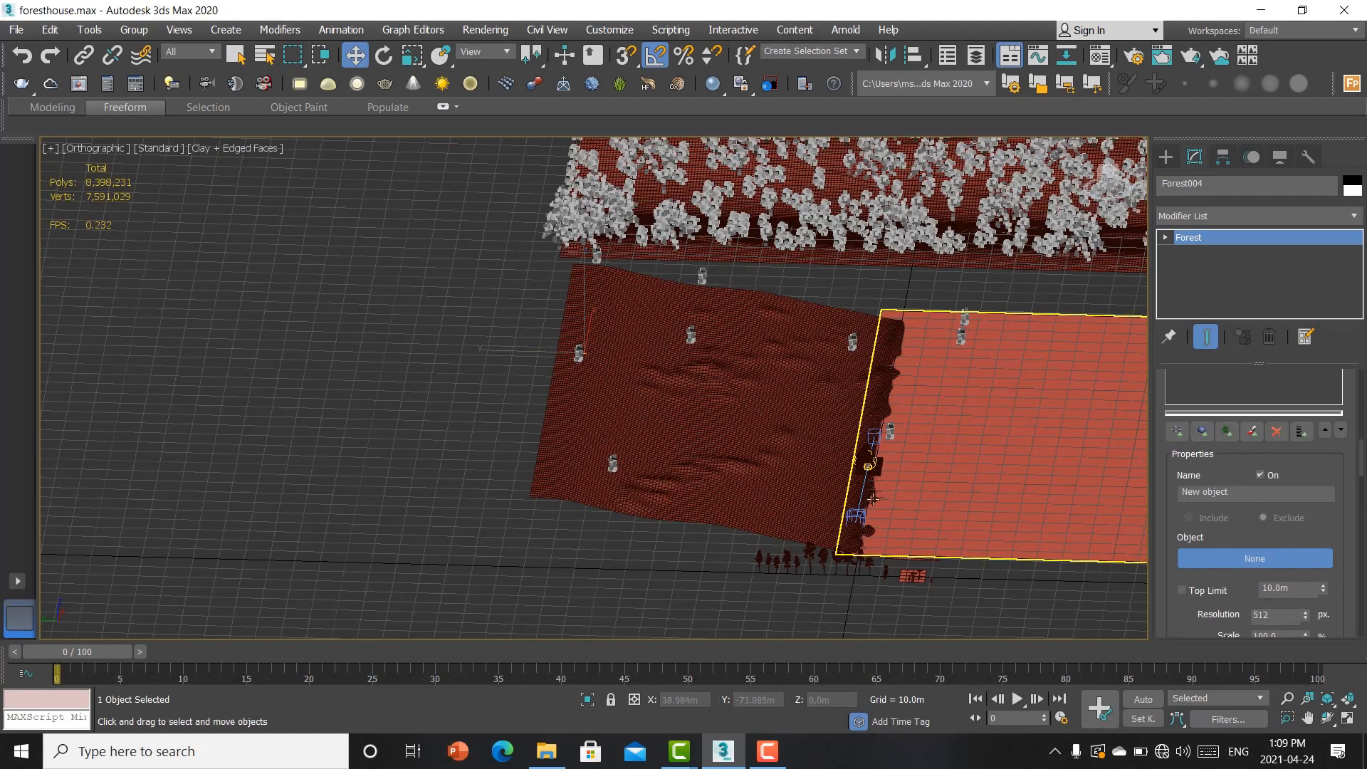
pyautogui.scroll(4, 892, 439)
pyautogui.moveTo(882, 346)
pyautogui.keyDown('alt'); pyautogui.mouseDown(button='middle')
pyautogui.moveTo(911, 304)
pyautogui.moveTo(883, 341)
pyautogui.moveTo(866, 336)
pyautogui.mouseUp(button='middle'); pyautogui.keyUp('alt')
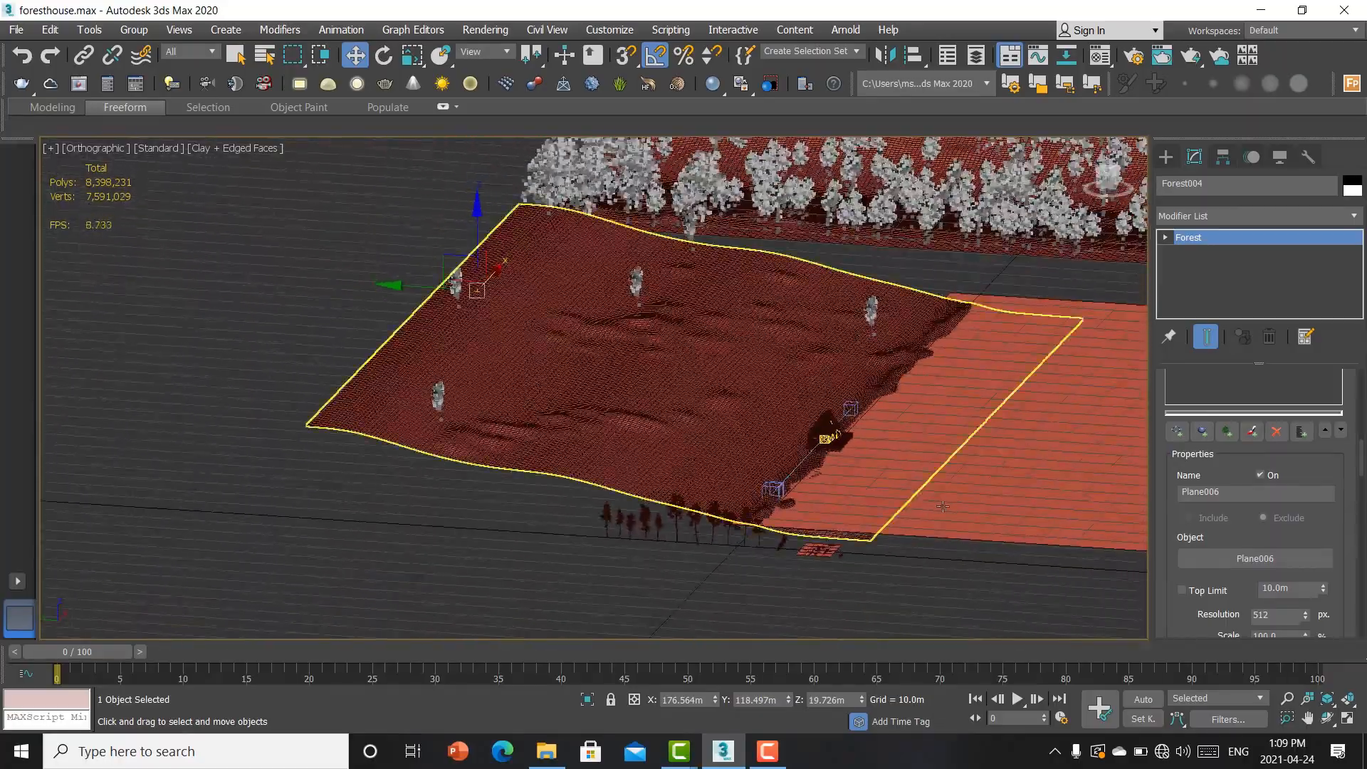
pyautogui.click(442, 521)
pyautogui.press('c')
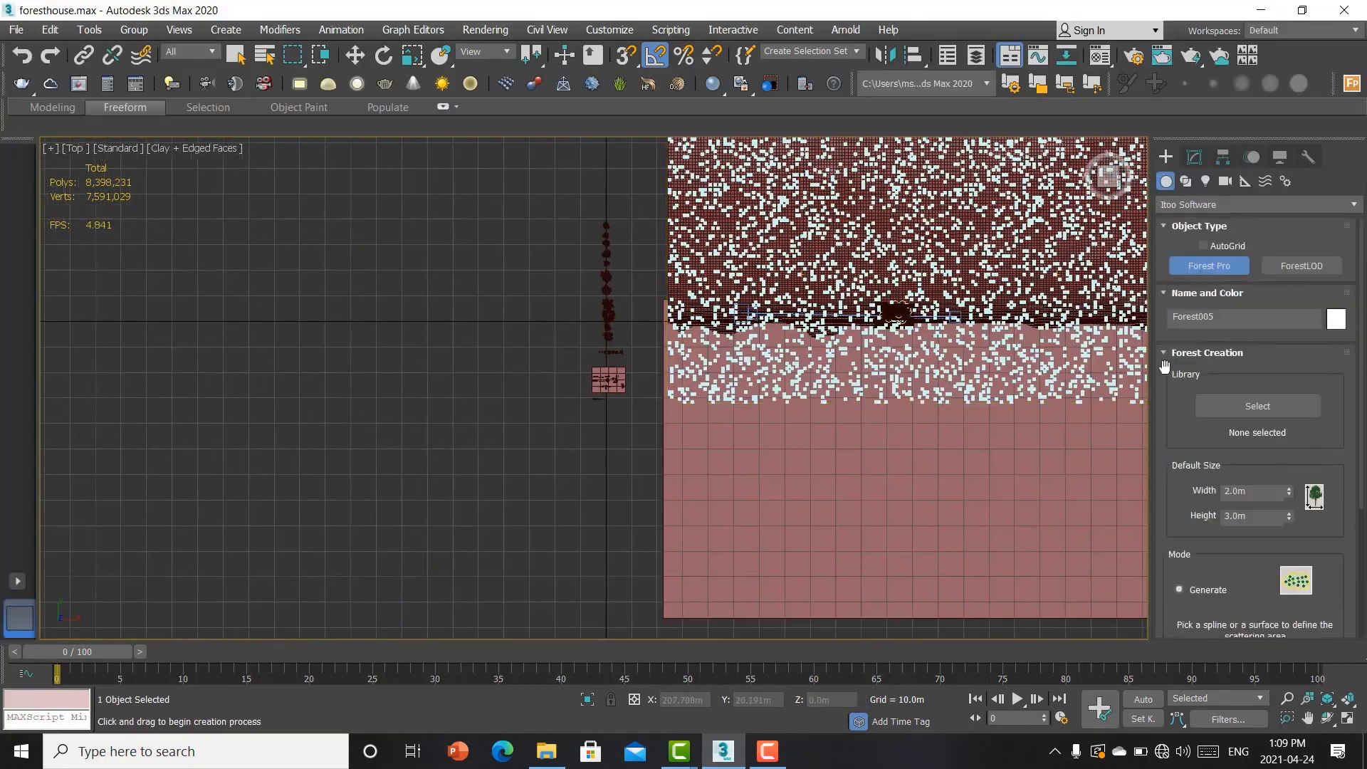
# Step: Create another Forest Pro object on the original terrain and apply the Patches 6 distribution map to it
pyautogui.keyDown('alt'); pyautogui.moveTo(584, 442); pyautogui.dragTo(720, 467, button='middle'); pyautogui.keyUp('alt')
pyautogui.click(1074, 514)
pyautogui.keyDown('alt'); pyautogui.moveTo(1075, 514); pyautogui.dragTo(854, 456, button='middle'); pyautogui.keyUp('alt')
pyautogui.scroll(-10, 1236, 544)
pyautogui.moveTo(1232, 539); pyautogui.dragTo(622, 299)
pyautogui.scroll(-5, 1210, 556)
pyautogui.click(1222, 557)
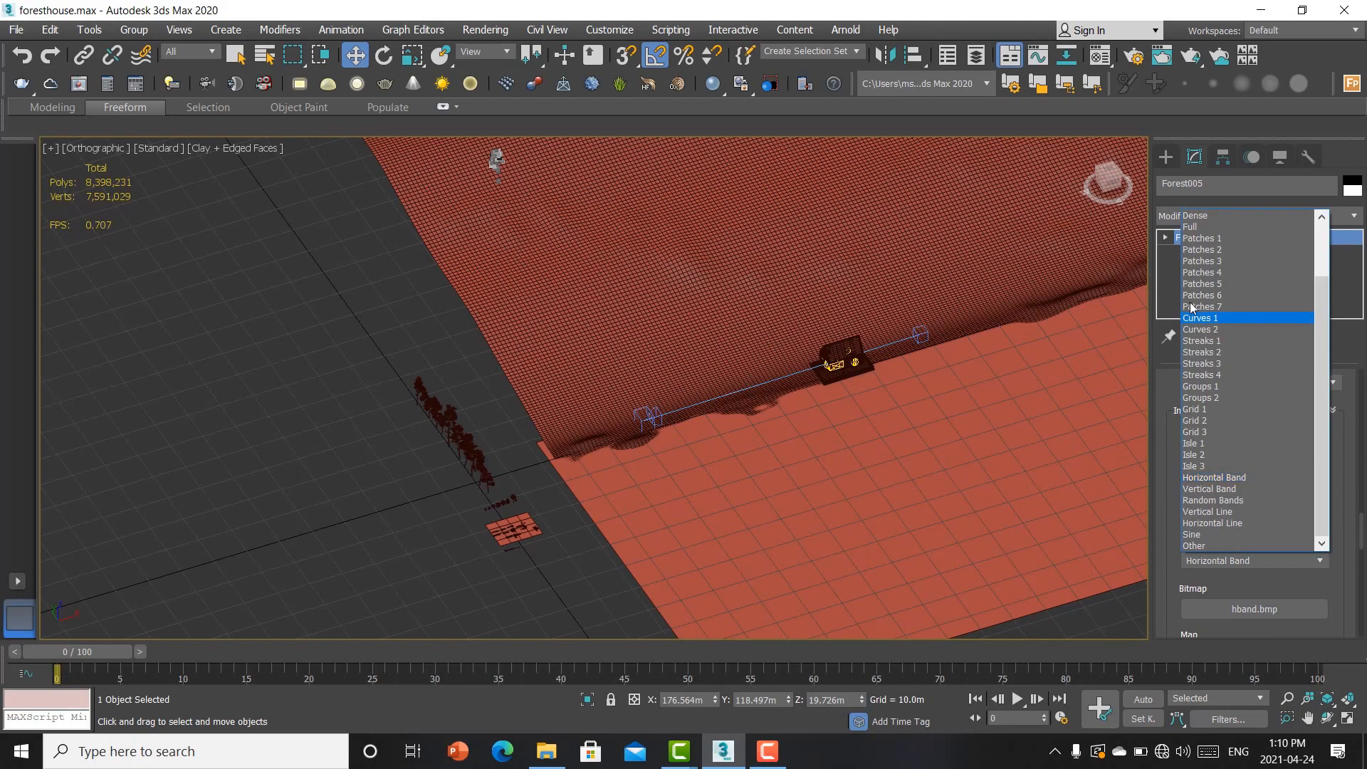
pyautogui.click(1203, 294)
pyautogui.scroll(-5, 1178, 567)
pyautogui.scroll(10, 1179, 567)
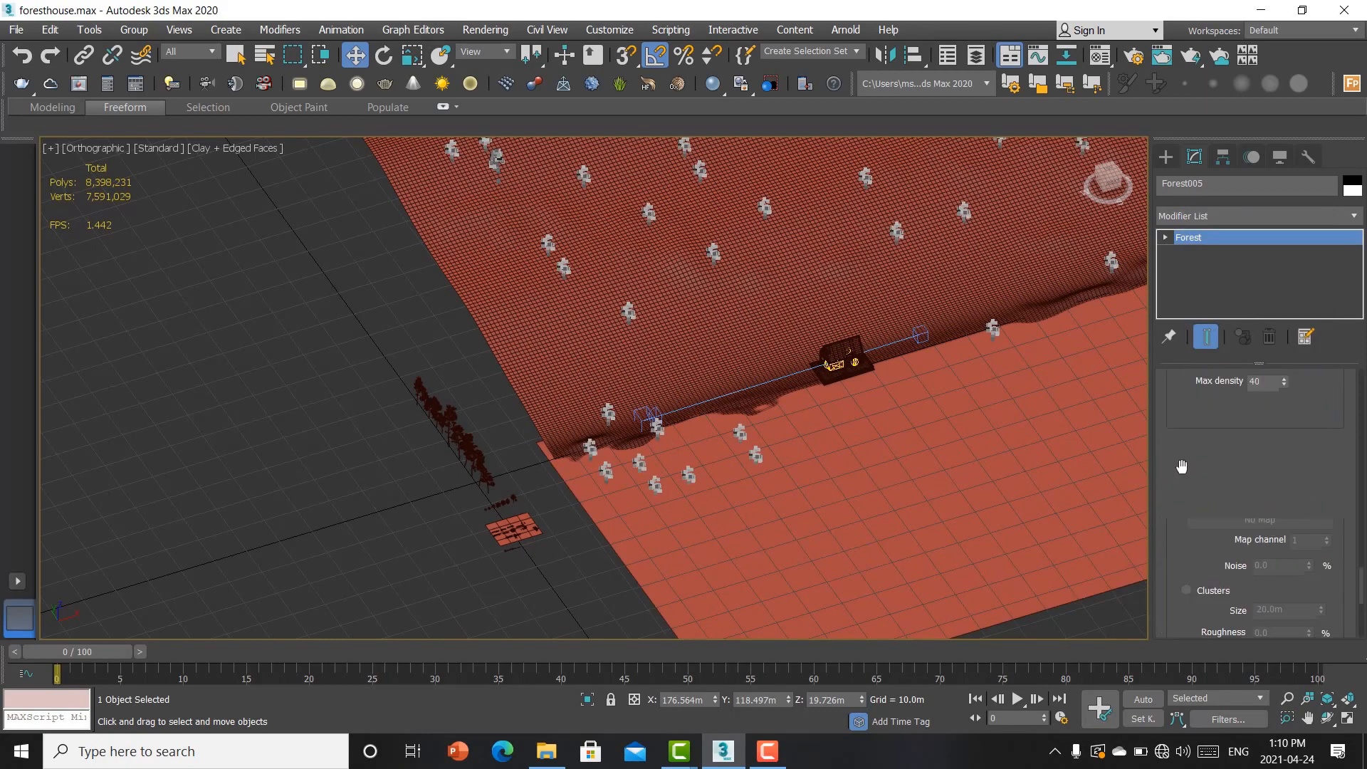
# Step: Try a series of preset distribution maps, including Sine, on the new terrain forest while viewing it through the camera
pyautogui.press('c')
pyautogui.scroll(-10, 1267, 442)
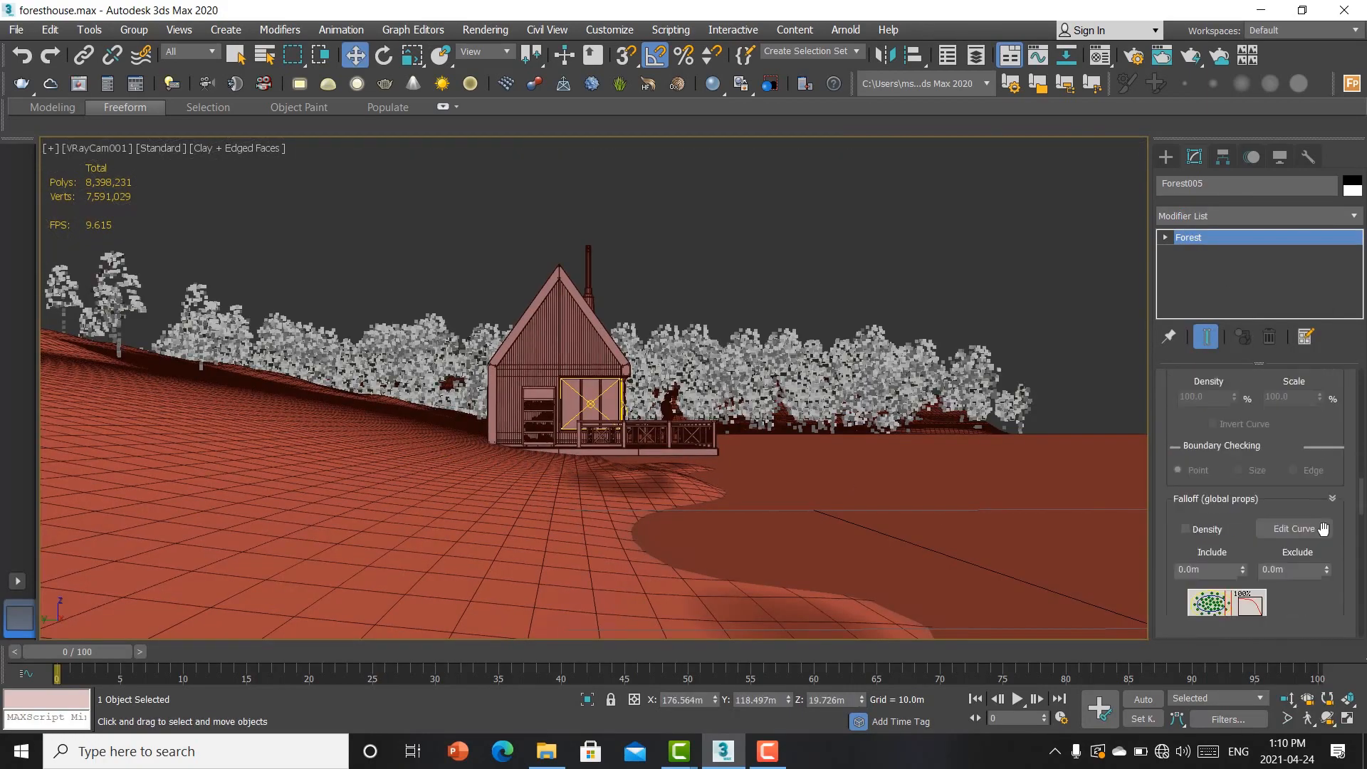
pyautogui.click(399, 193)
pyautogui.click(280, 307)
pyautogui.scroll(-10, 1349, 549)
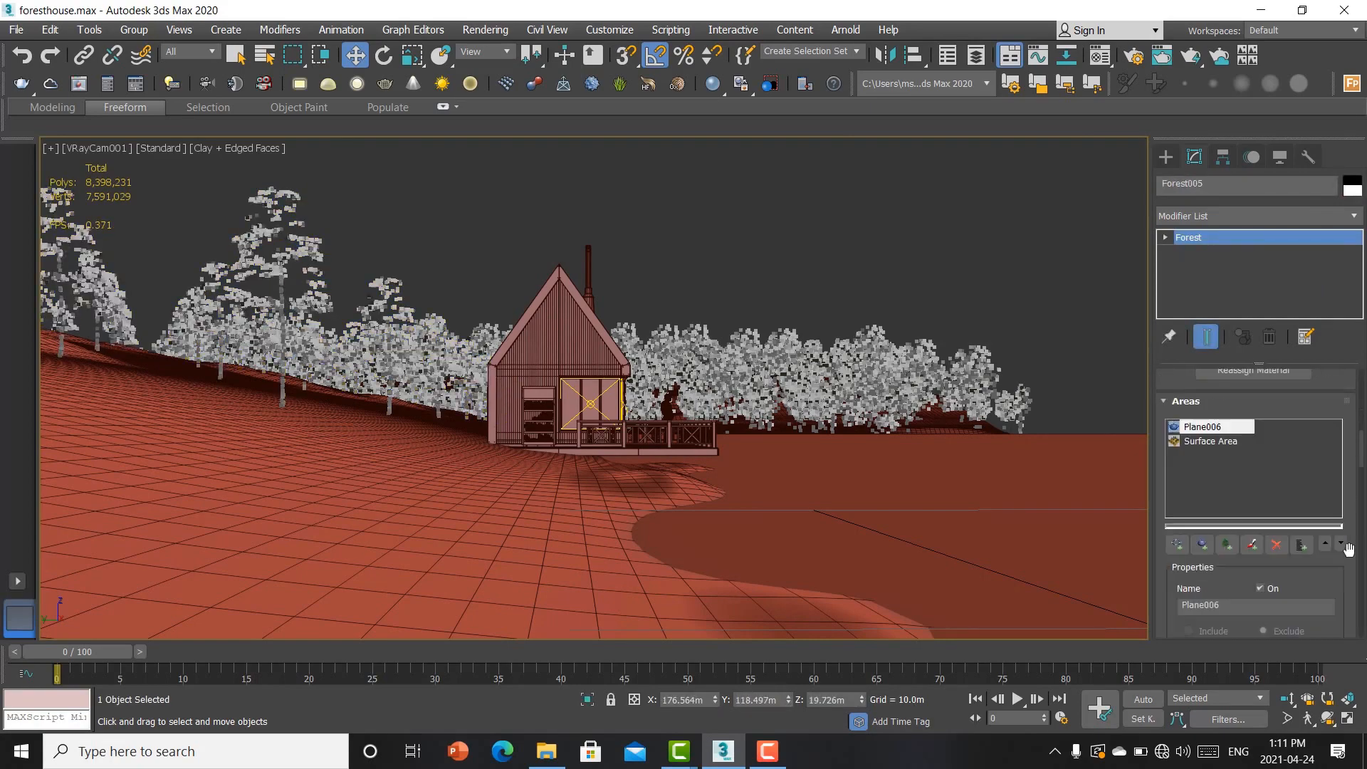
pyautogui.click(1254, 606)
pyautogui.click(1225, 434)
pyautogui.click(1255, 606)
pyautogui.click(1249, 429)
pyautogui.click(1223, 524)
pyautogui.click(1232, 606)
pyautogui.click(1223, 320)
pyautogui.click(1234, 609)
pyautogui.click(1235, 364)
pyautogui.click(1257, 607)
pyautogui.click(1226, 547)
pyautogui.click(1239, 607)
pyautogui.click(1213, 581)
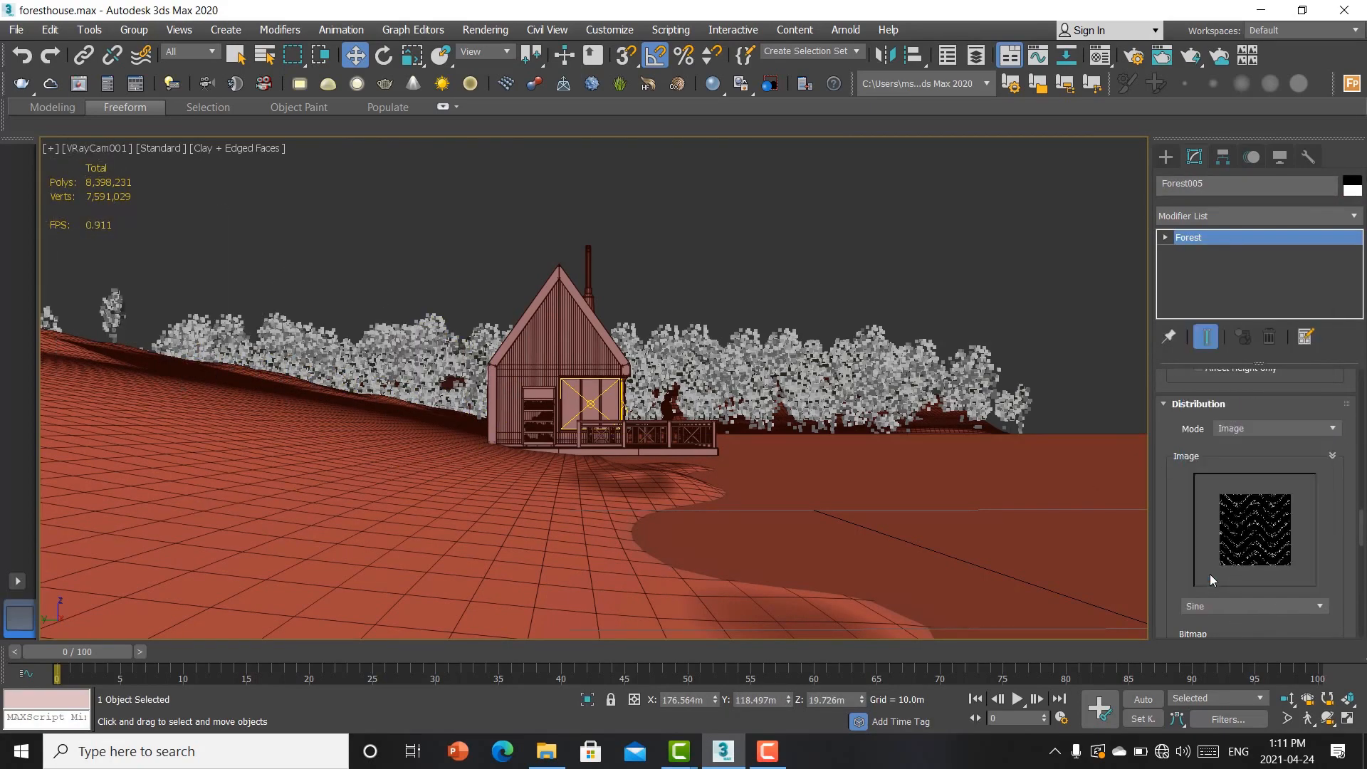
# Step: Replace the Sine distribution map of the new terrain forest with another preset and deselect the forest
pyautogui.click(1235, 606)
pyautogui.click(1239, 298)
pyautogui.click(715, 282)
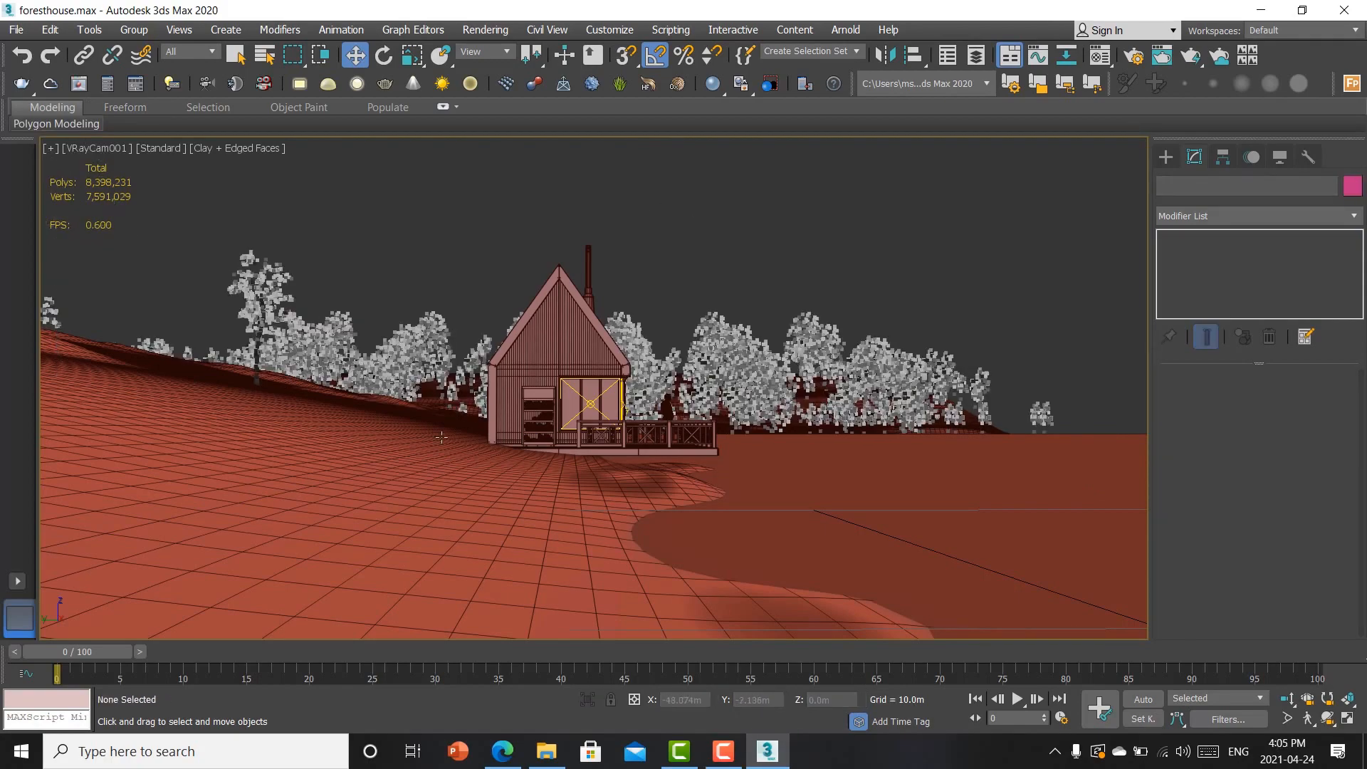
# Step: Select the original terrain in the top view and start a Forest Pro object with a library model
pyautogui.click(441, 413)
pyautogui.press('r')
pyautogui.press('t')
pyautogui.scroll(-5, 526, 520)
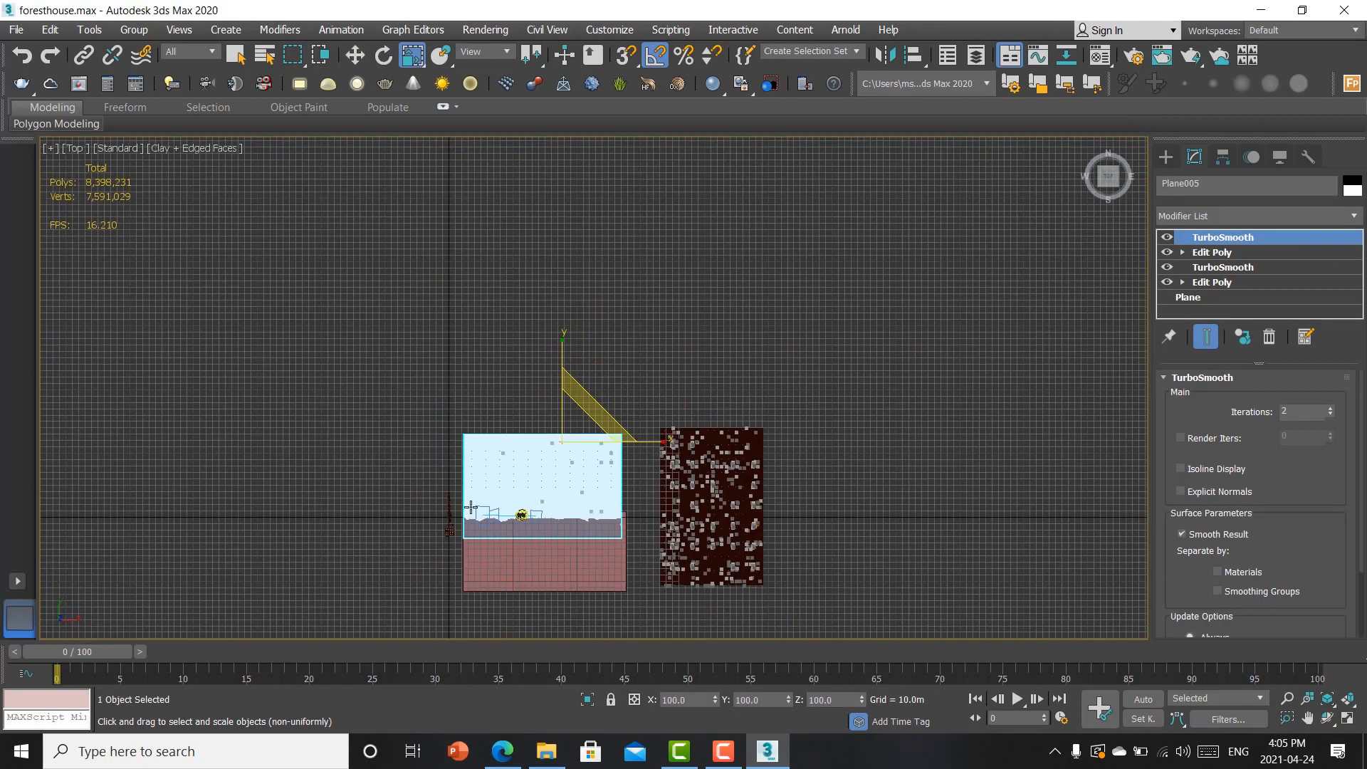
pyautogui.press('q')
pyautogui.scroll(2, 541, 511)
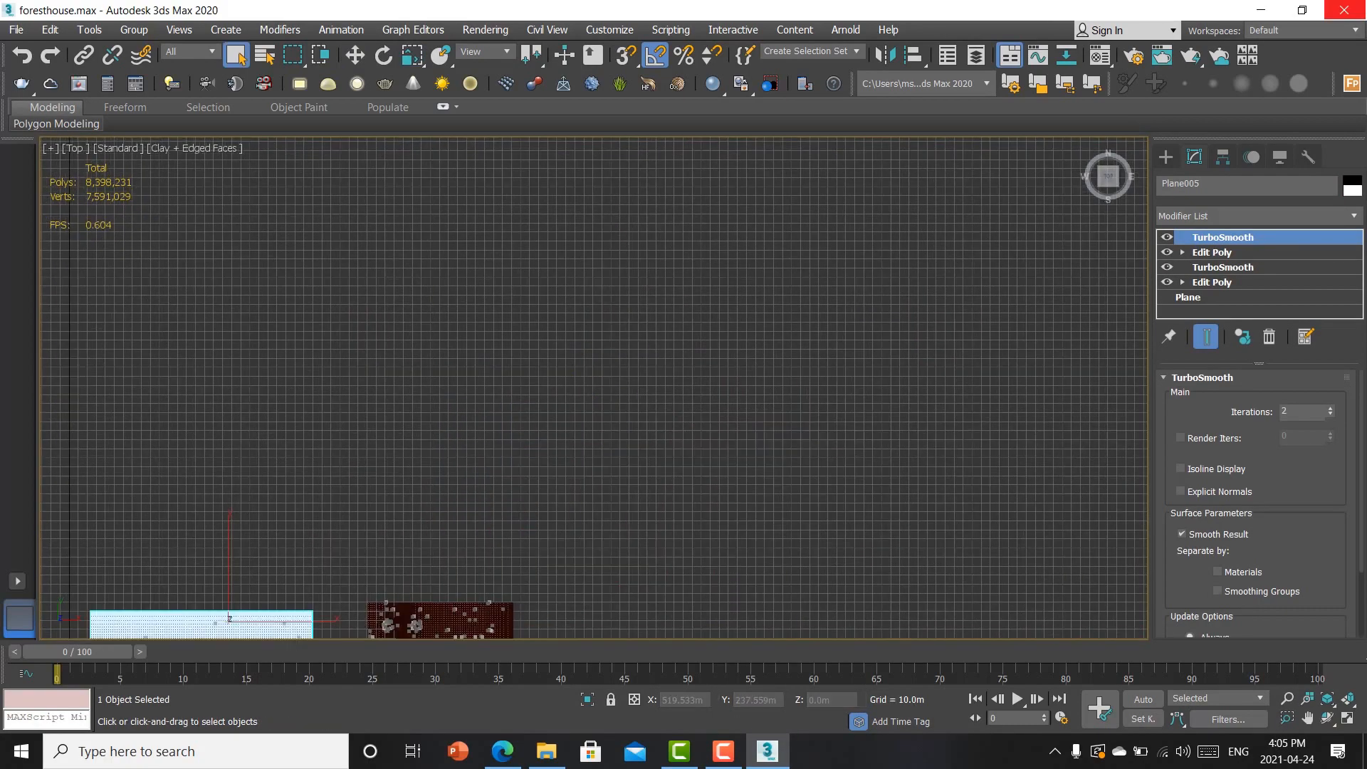
pyautogui.click(1351, 83)
pyautogui.press('z')
pyautogui.scroll(4, 781, 335)
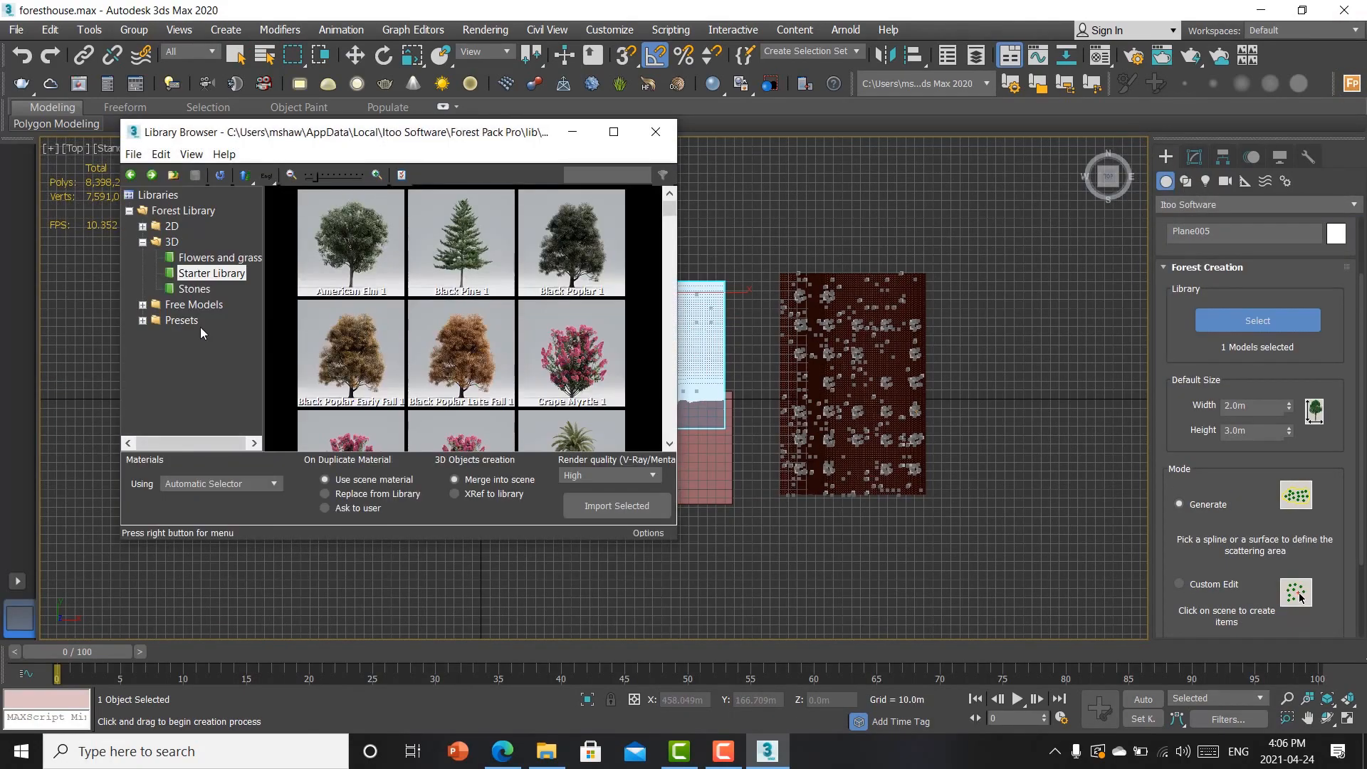
# Step: Load the Grass Base Layer 4 Large preset from the Layered Lawns collection of the library presets
pyautogui.click(187, 322)
pyautogui.doubleClick(549, 251)
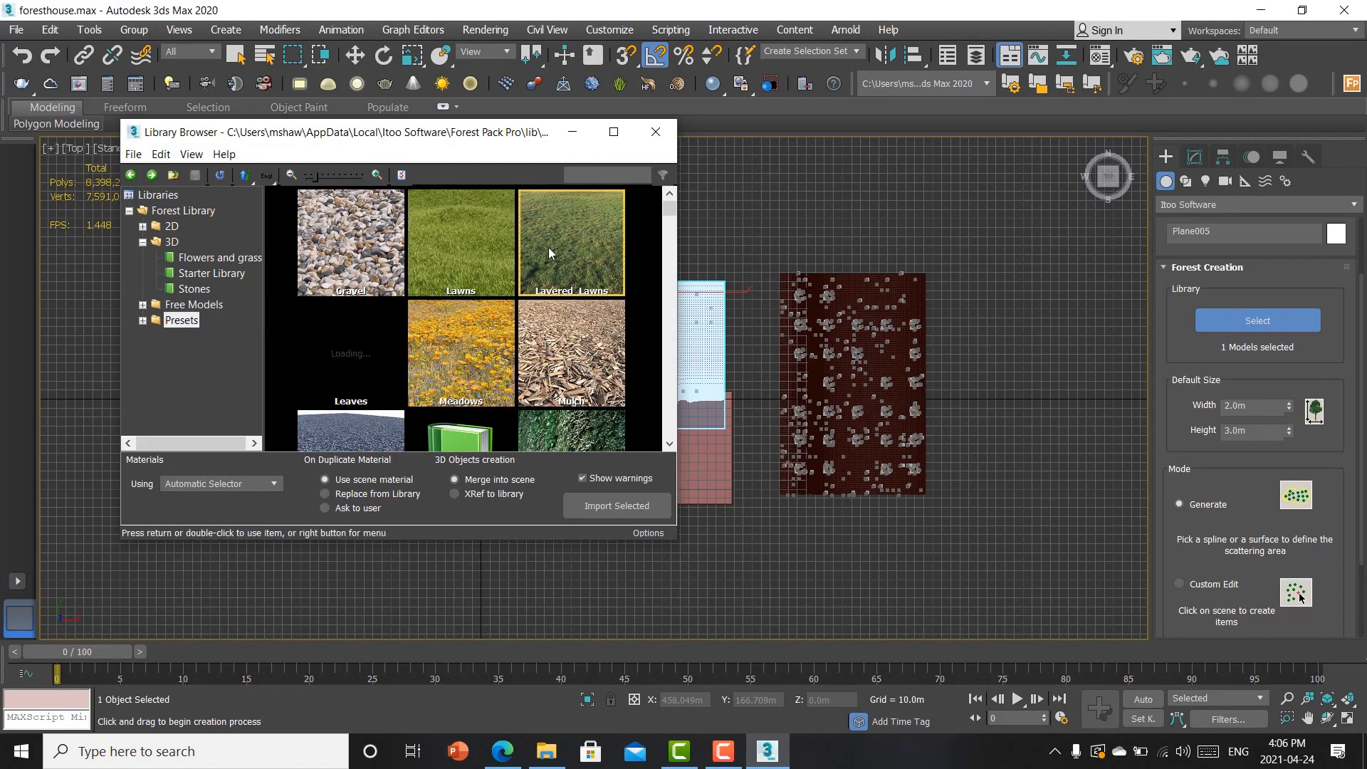
pyautogui.scroll(-3, 452, 367)
pyautogui.scroll(-2, 446, 366)
pyautogui.click(490, 255)
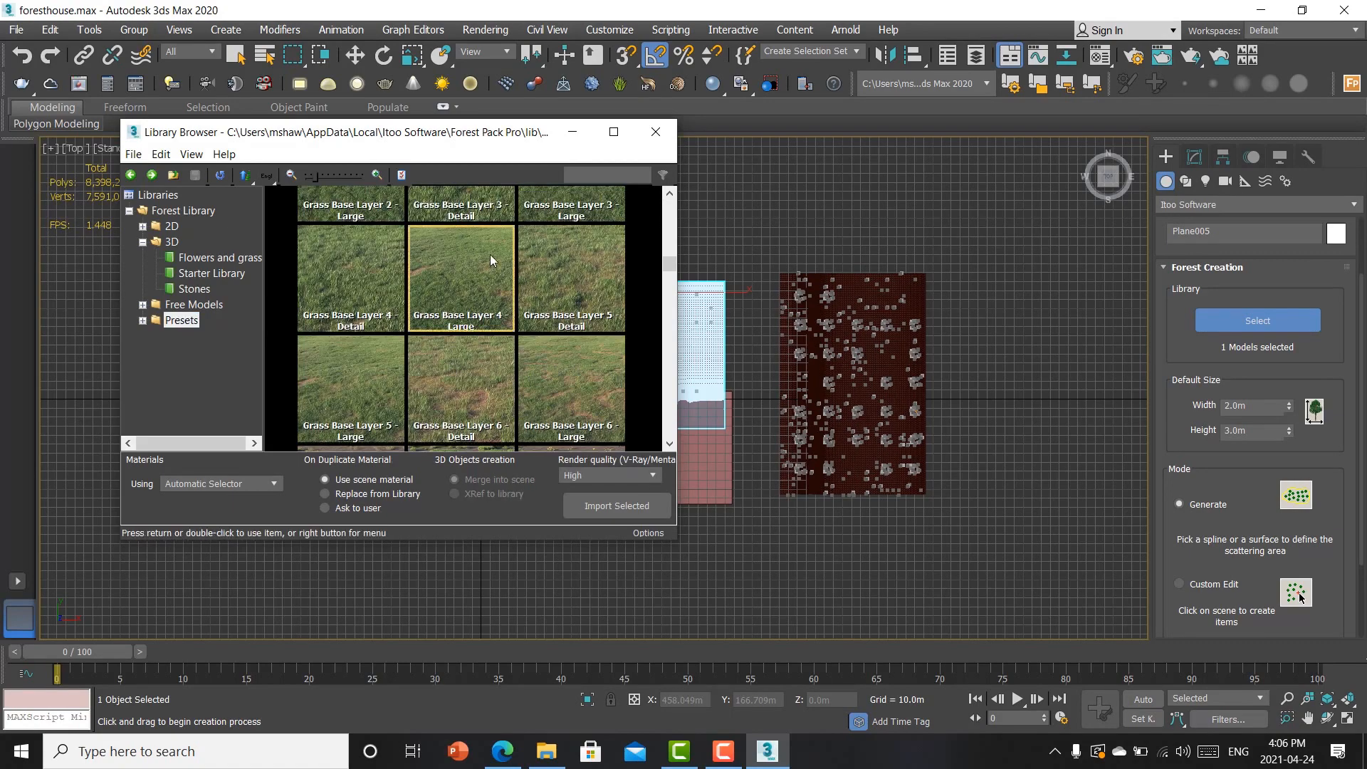
pyautogui.doubleClick(490, 262)
# Step: Create the grass forest on the original terrain with camera clipping enabled
pyautogui.scroll(5, 483, 379)
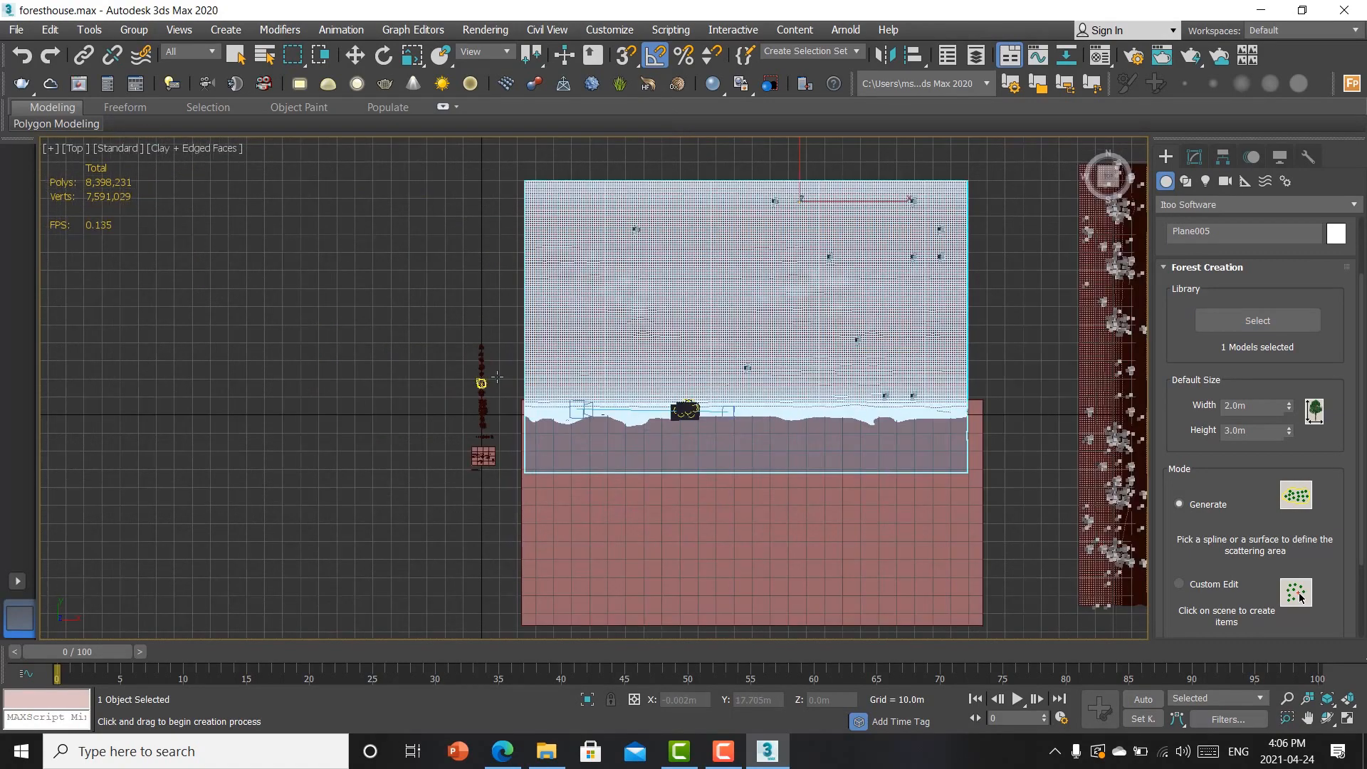
pyautogui.click(621, 336)
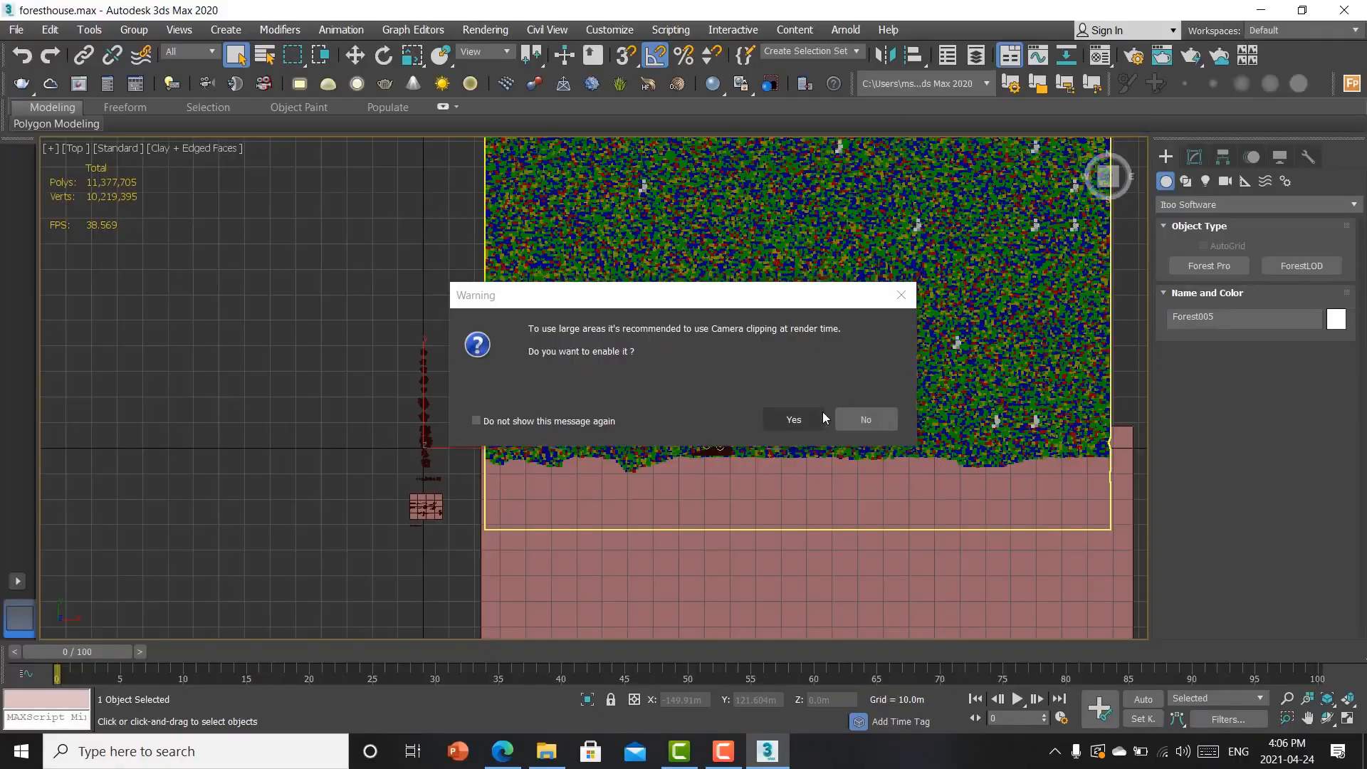
pyautogui.click(823, 419)
# Step: Select the house group and examine the grass scatter around it from above
pyautogui.scroll(7, 650, 475)
pyautogui.scroll(-5, 650, 476)
pyautogui.keyDown('alt'); pyautogui.moveTo(665, 443); pyautogui.dragTo(688, 331, button='middle'); pyautogui.keyUp('alt')
pyautogui.click(698, 359)
pyautogui.press('t')
pyautogui.press('z')
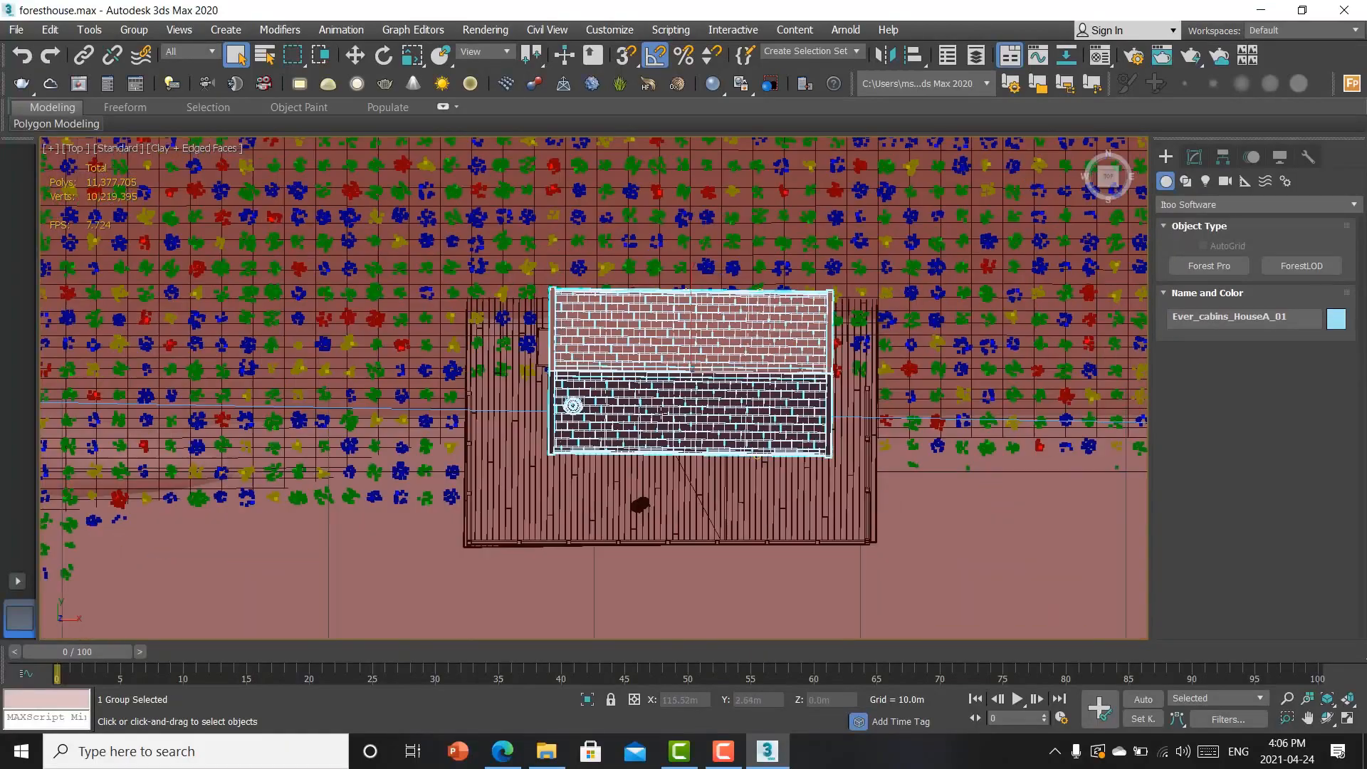
pyautogui.moveTo(633, 422); pyautogui.dragTo(525, 432, button='middle')
pyautogui.scroll(-5, 536, 437)
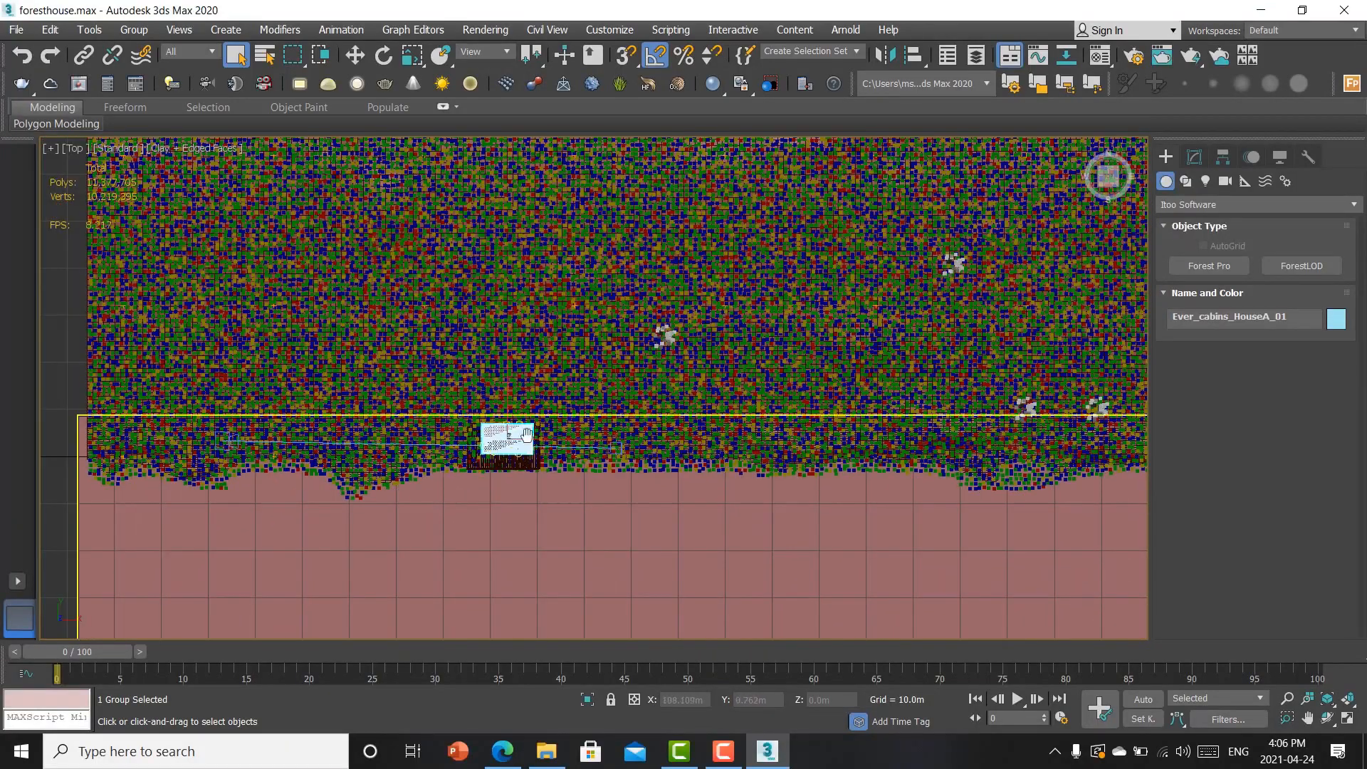
pyautogui.moveTo(434, 476); pyautogui.dragTo(1128, 236, button='middle')
# Step: Draw a winding freehand spline from the house across the terrain to its far side edge as a path
pyautogui.click(1186, 181)
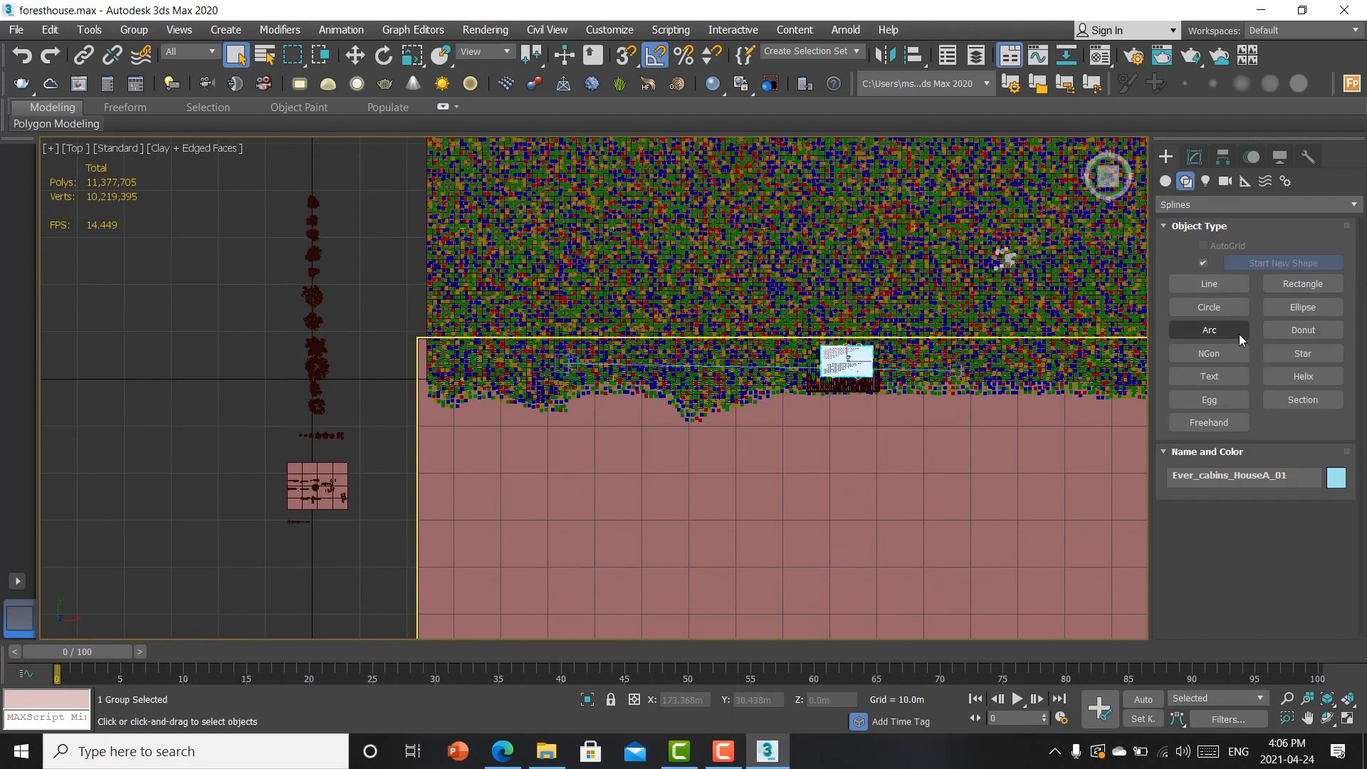
pyautogui.scroll(3, 793, 354)
pyautogui.moveTo(755, 379)
pyautogui.mouseDown(button='middle')
pyautogui.moveTo(915, 352)
pyautogui.moveTo(1067, 369)
pyautogui.moveTo(733, 436)
pyautogui.mouseUp(button='middle')
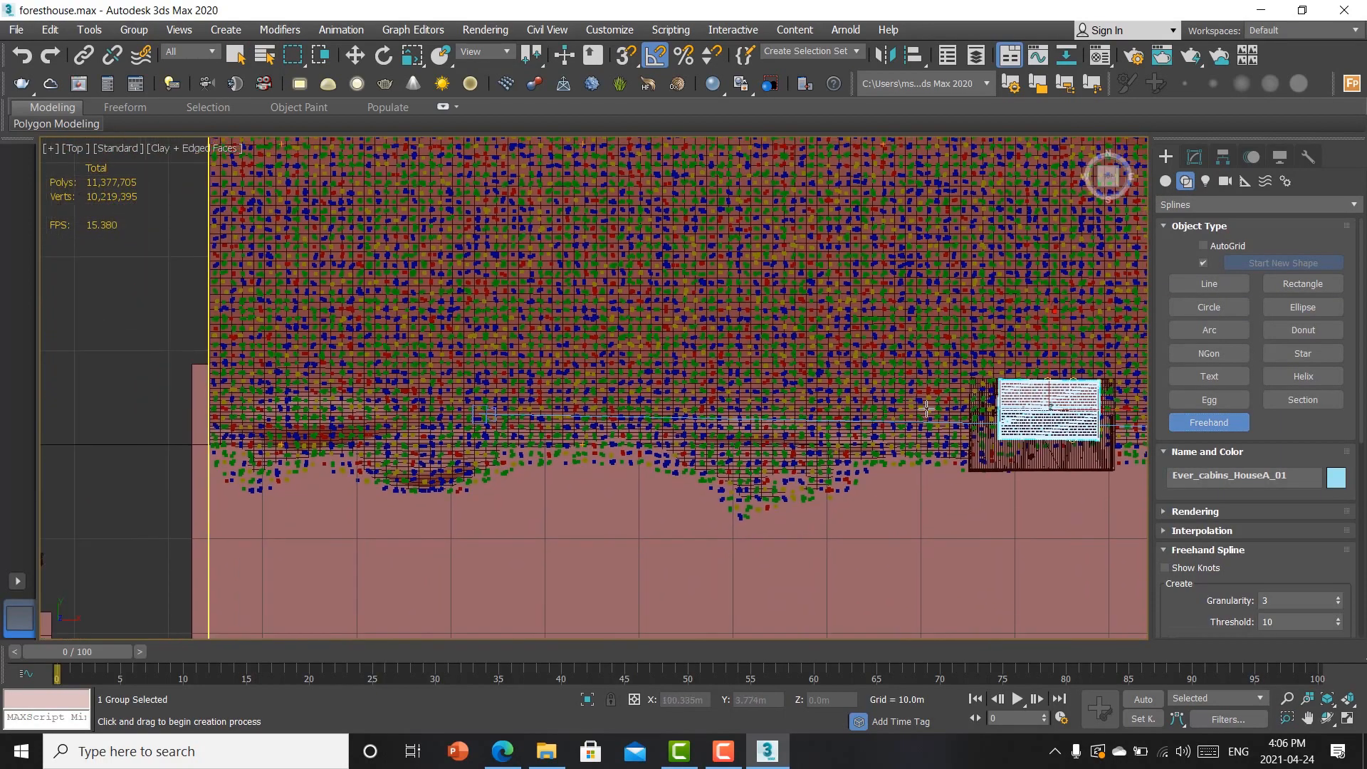
pyautogui.moveTo(955, 409); pyautogui.dragTo(934, 400)
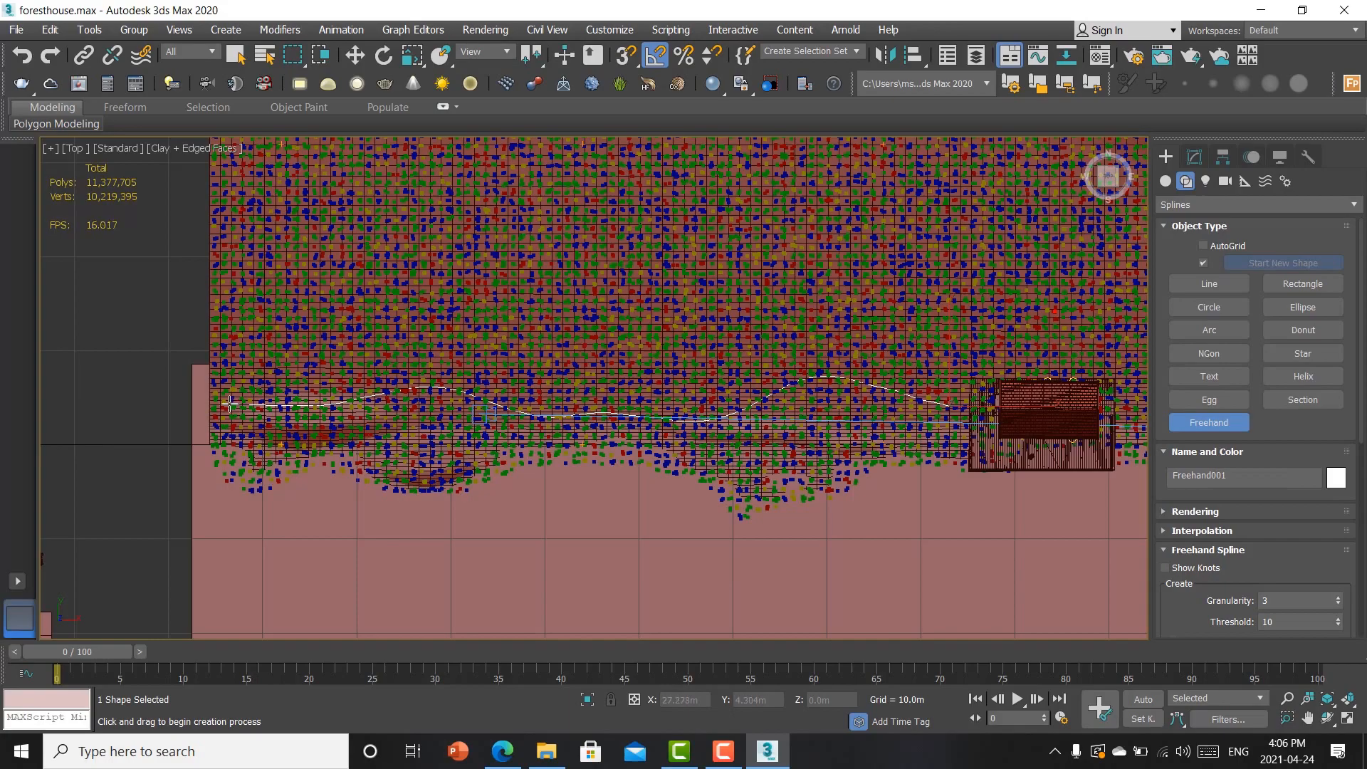
pyautogui.moveTo(573, 415)
pyautogui.mouseDown(button='middle')
pyautogui.moveTo(607, 375)
pyautogui.moveTo(640, 430)
pyautogui.mouseUp(button='middle')
pyautogui.press('F3')
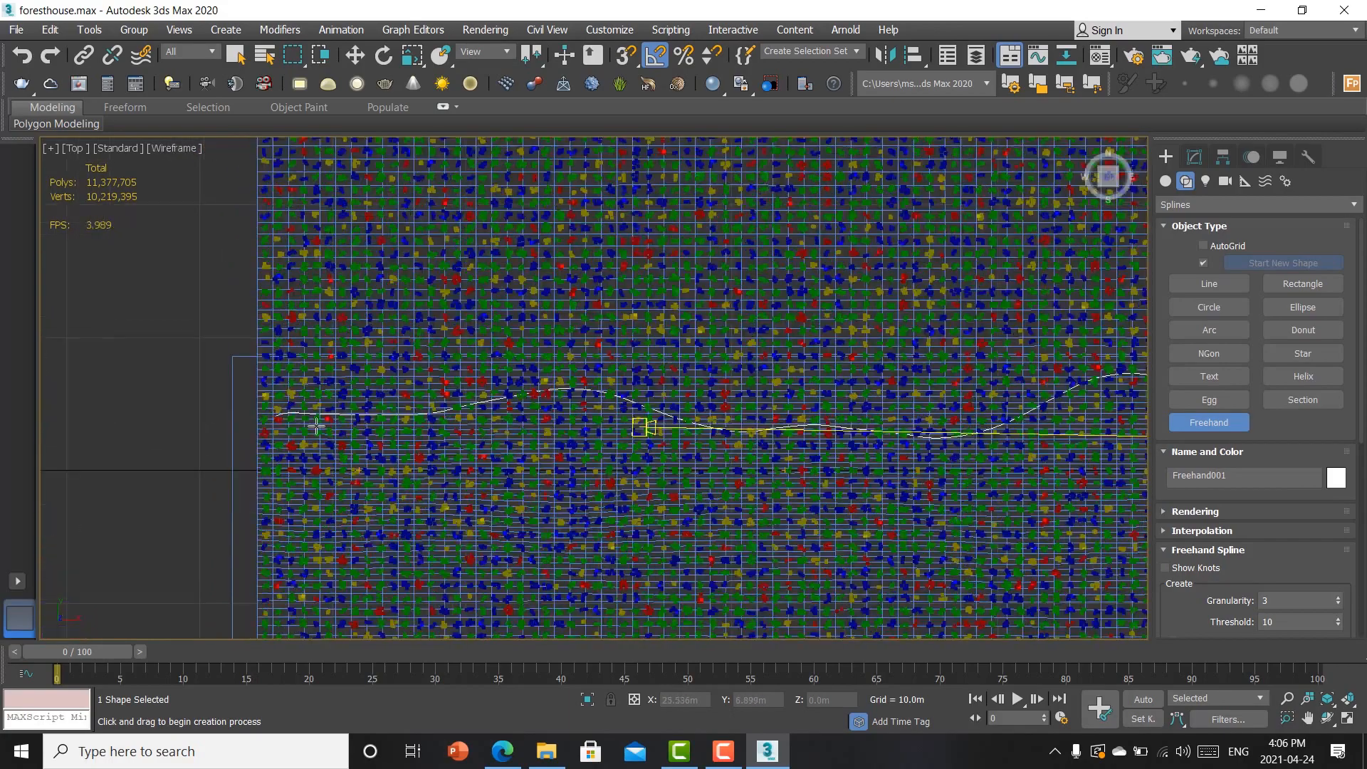
pyautogui.rightClick(293, 473)
# Step: Select the grass forest and add a new spline area to it
pyautogui.scroll(10, 294, 473)
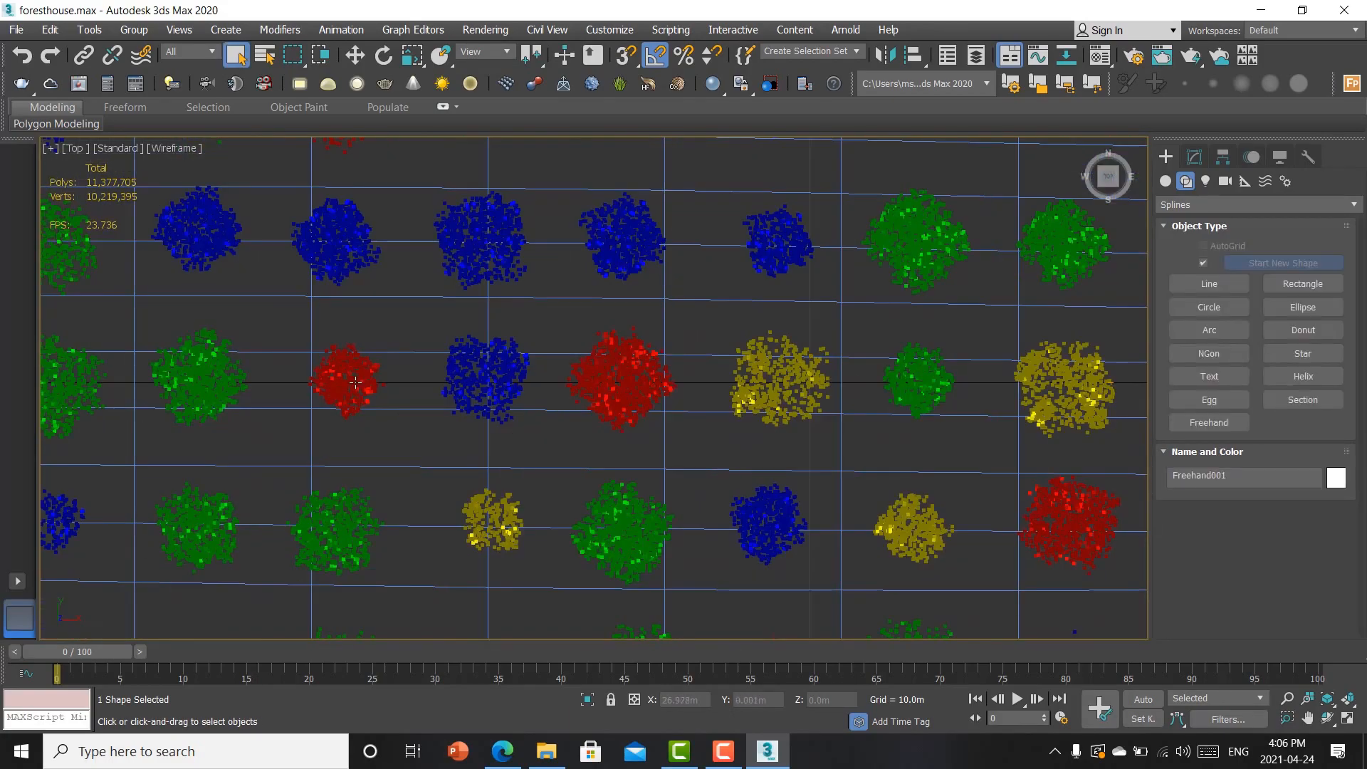
pyautogui.scroll(-10, 389, 401)
pyautogui.press('F3')
pyautogui.click(1195, 157)
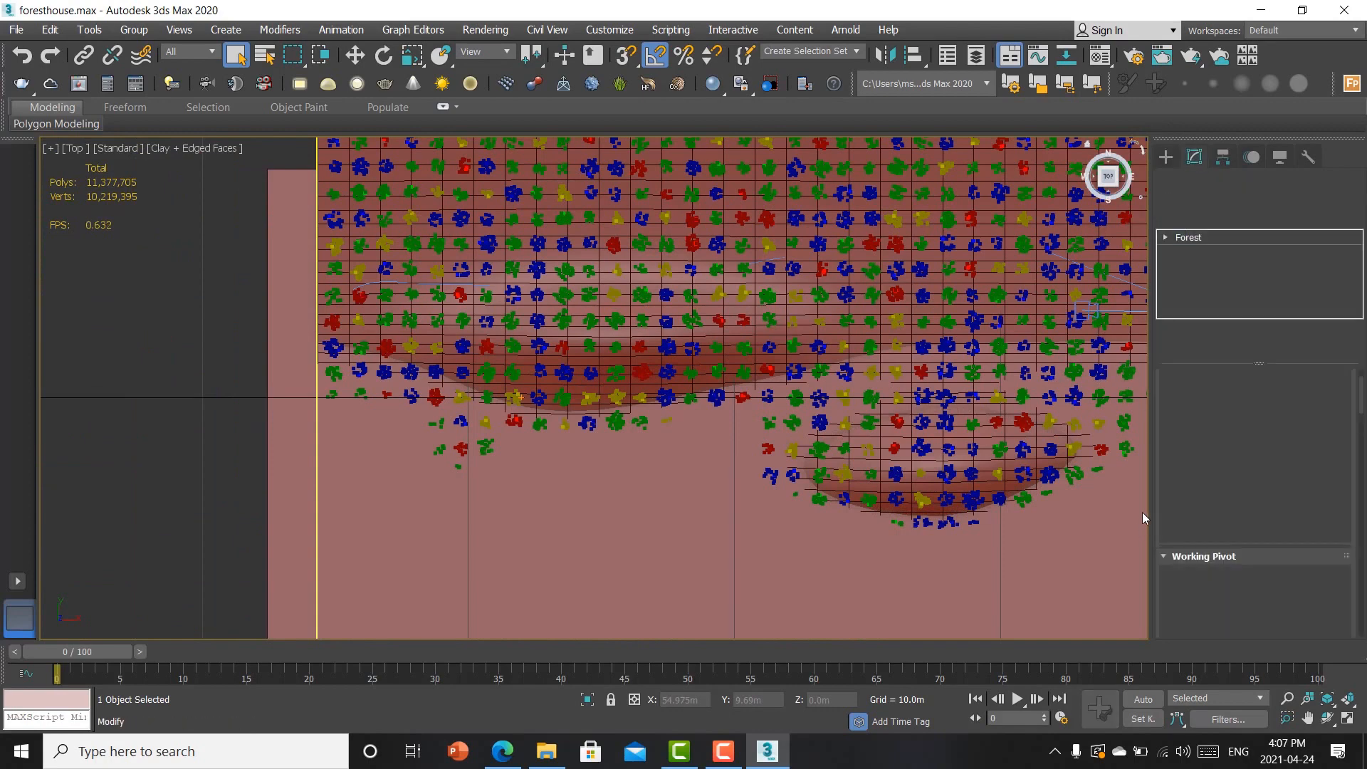
pyautogui.scroll(-12, 1165, 567)
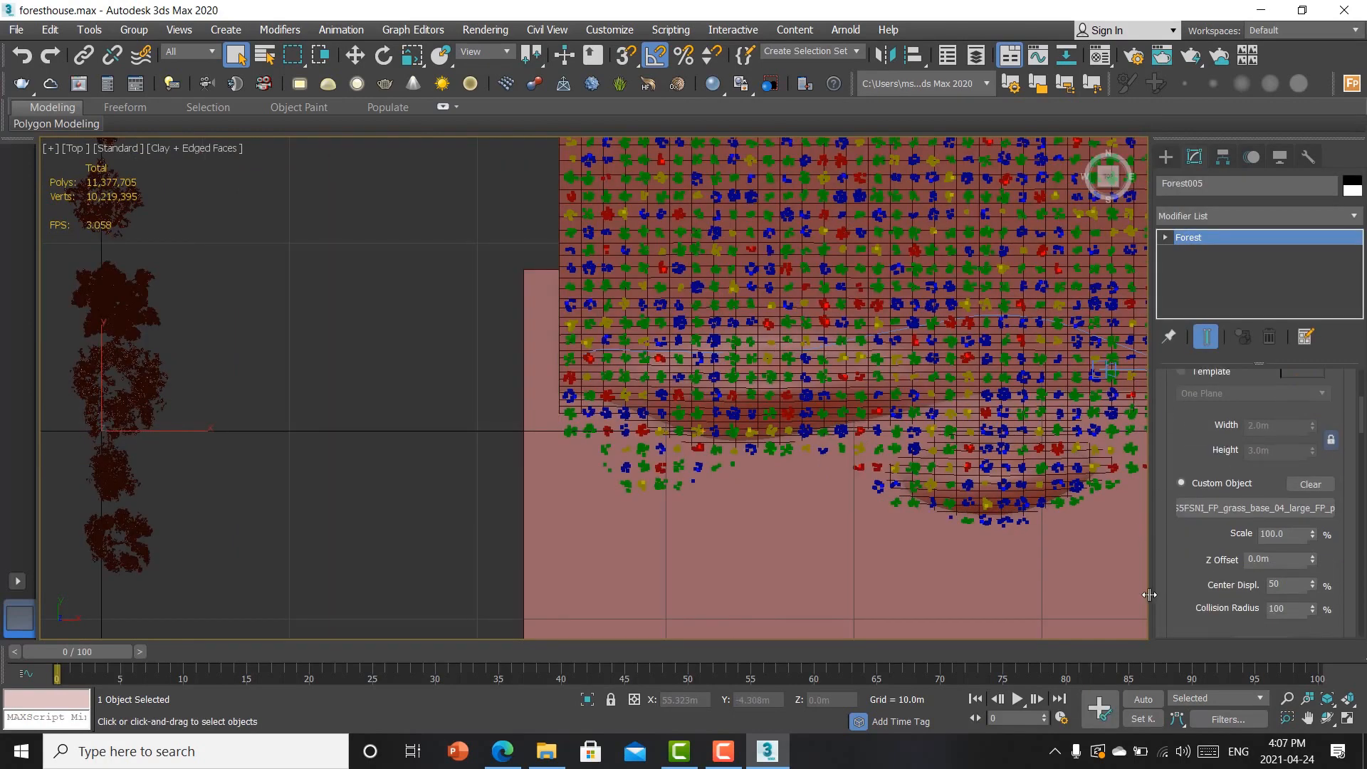
pyautogui.moveTo(1158, 613); pyautogui.dragTo(1183, 503)
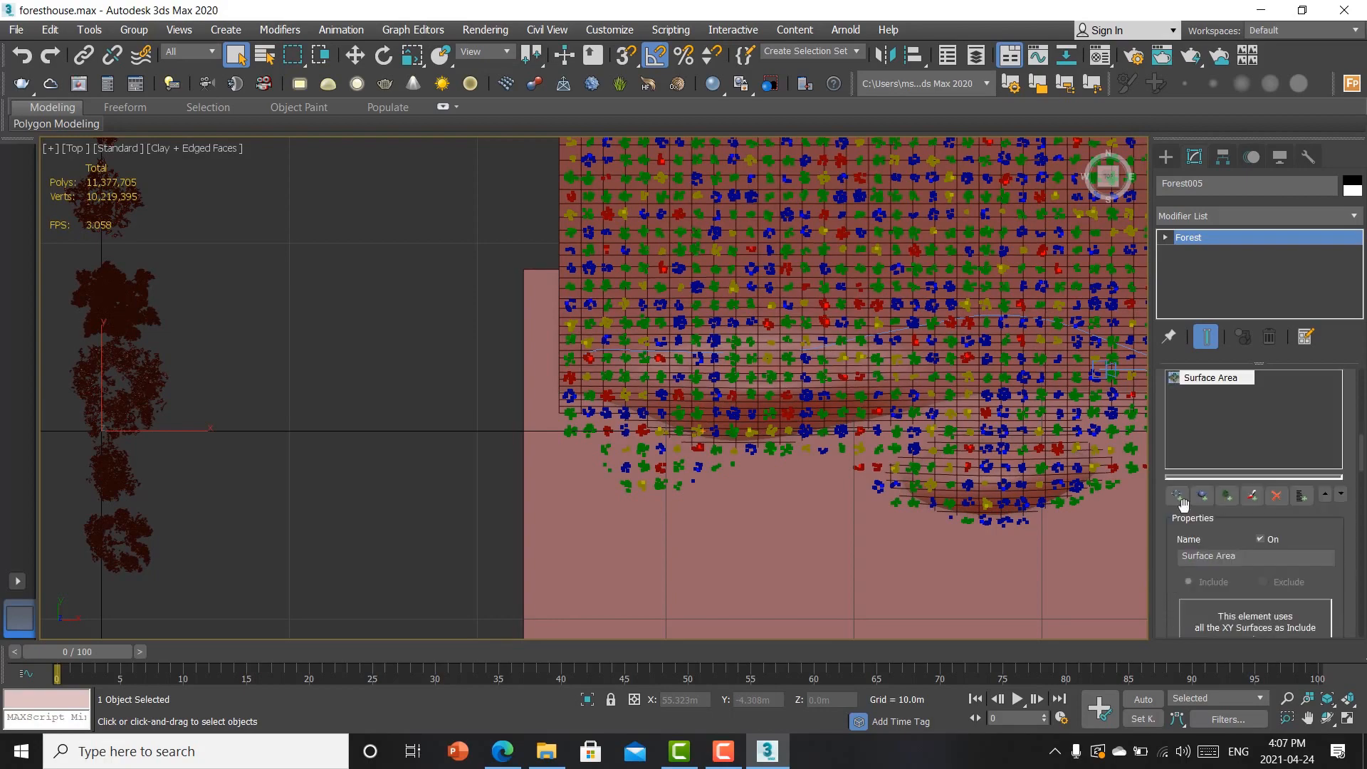
pyautogui.click(1177, 496)
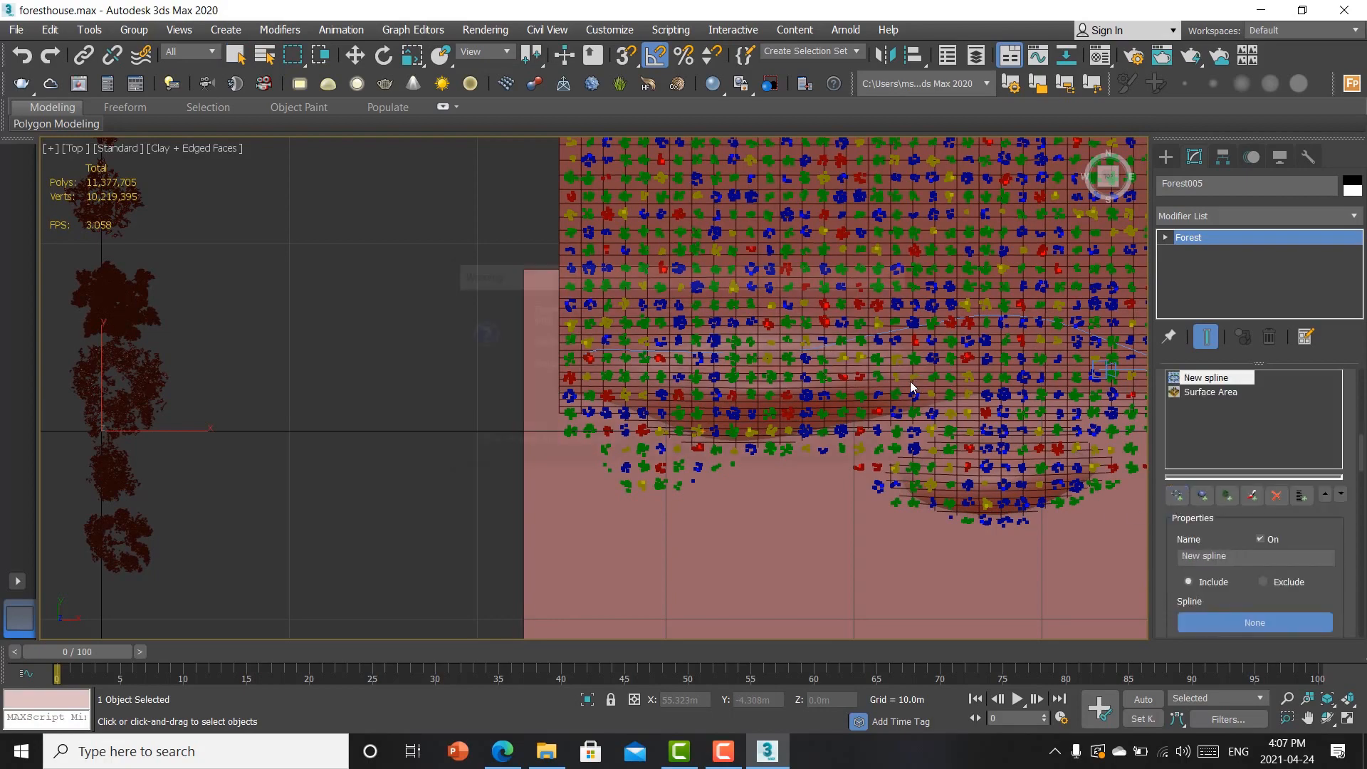
# Step: Assign the freehand path as the spline of the new area and set the area to Exclude
pyautogui.click(803, 442)
pyautogui.scroll(5, 854, 338)
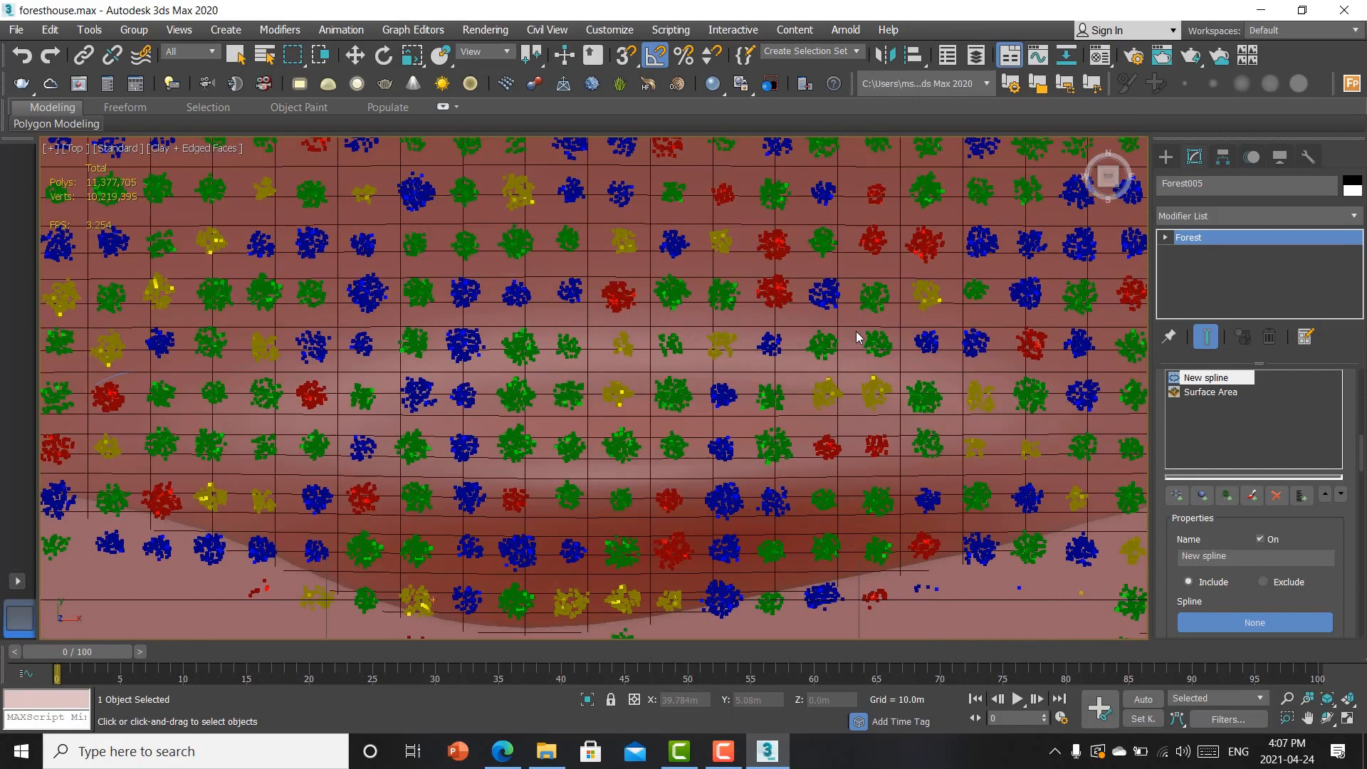
pyautogui.press('F3')
pyautogui.click(861, 346)
pyautogui.scroll(-5, 860, 346)
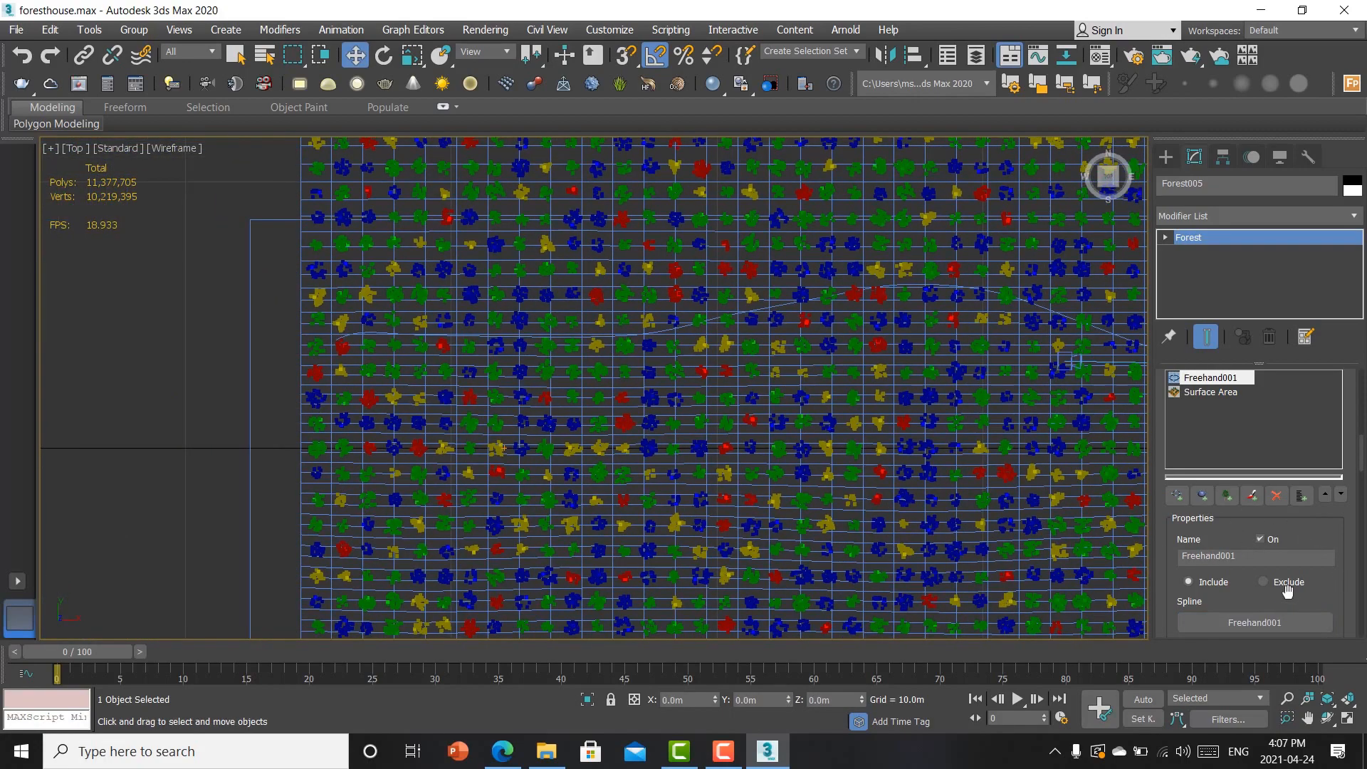
pyautogui.click(1264, 582)
pyautogui.press('F3')
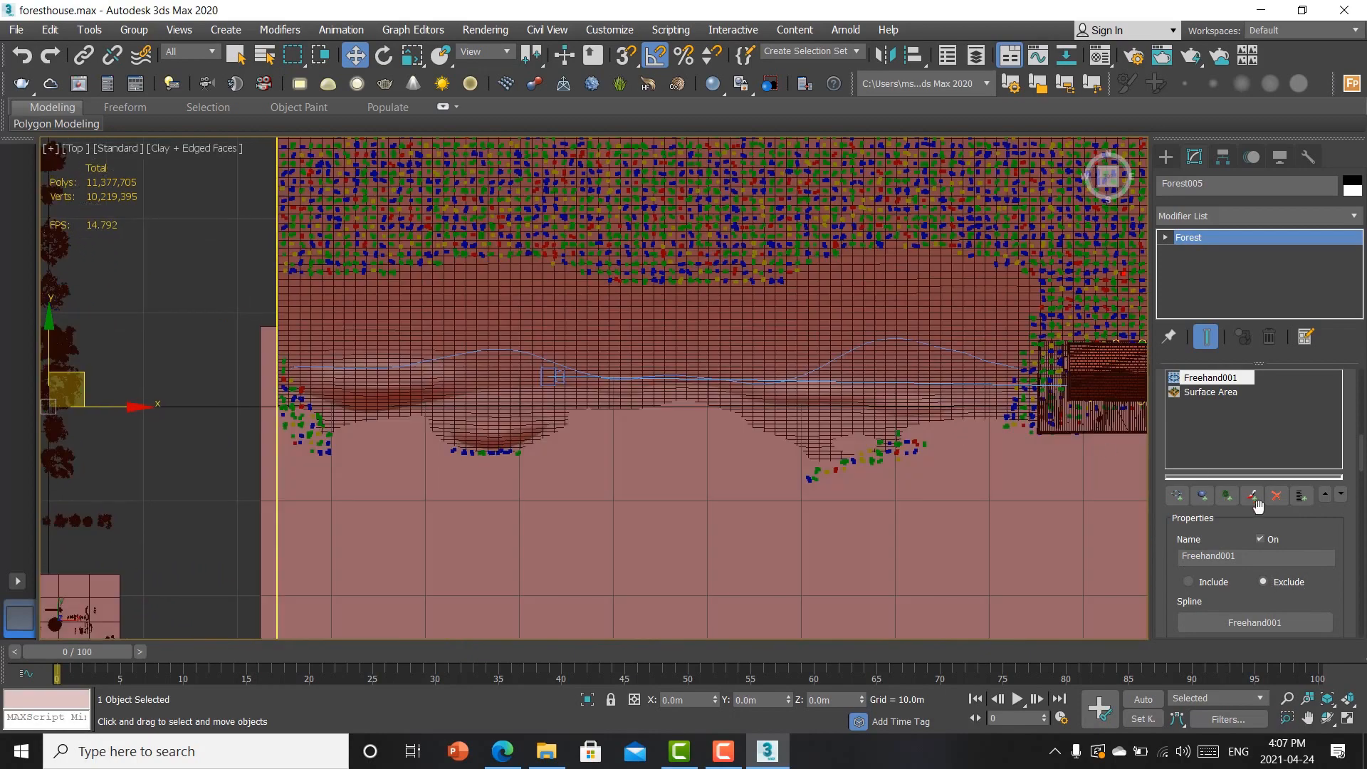
# Step: Adjust the thickness of the excluded path strip and shift the freehand path along X in front of the house
pyautogui.scroll(-2, 1346, 573)
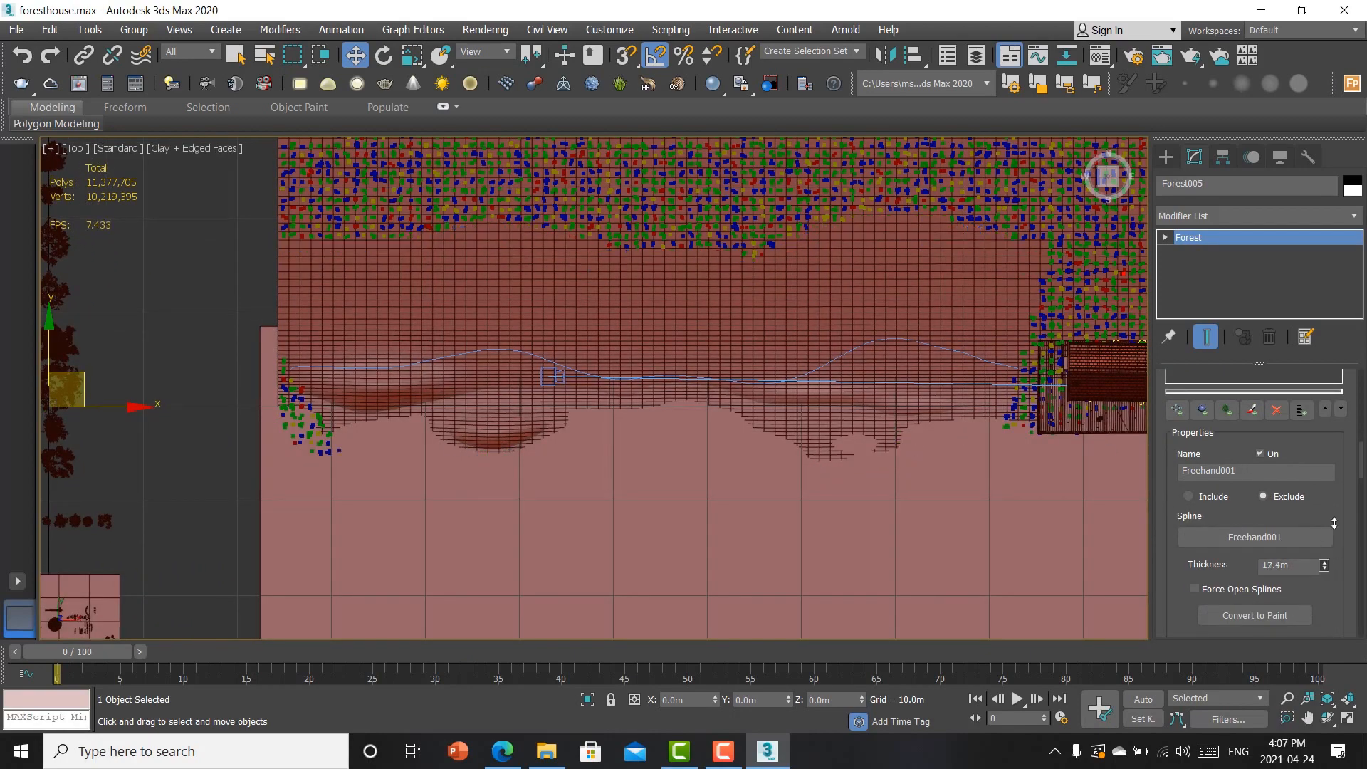
pyautogui.moveTo(1349, 610)
pyautogui.mouseDown()
pyautogui.moveTo(1346, 641)
pyautogui.moveTo(1353, 607)
pyautogui.mouseUp()
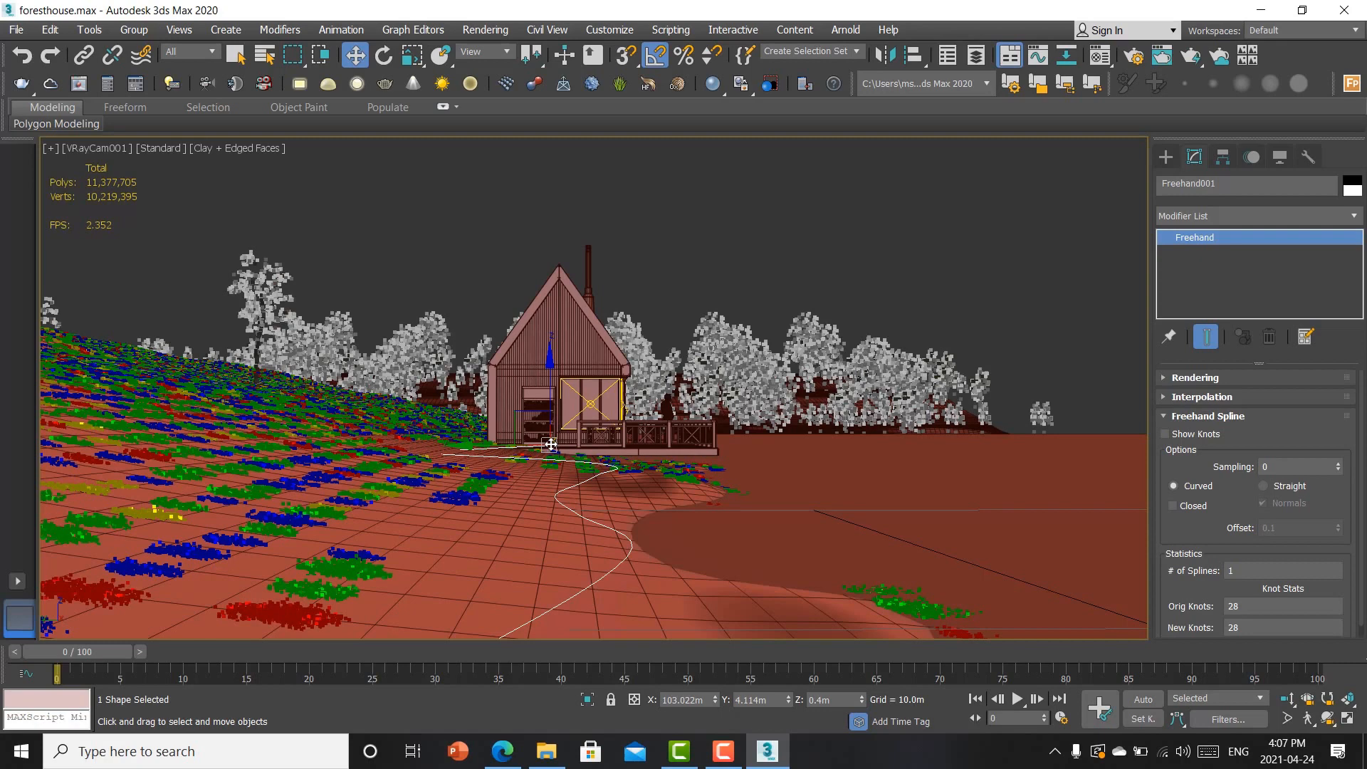
pyautogui.moveTo(527, 420); pyautogui.dragTo(530, 421)
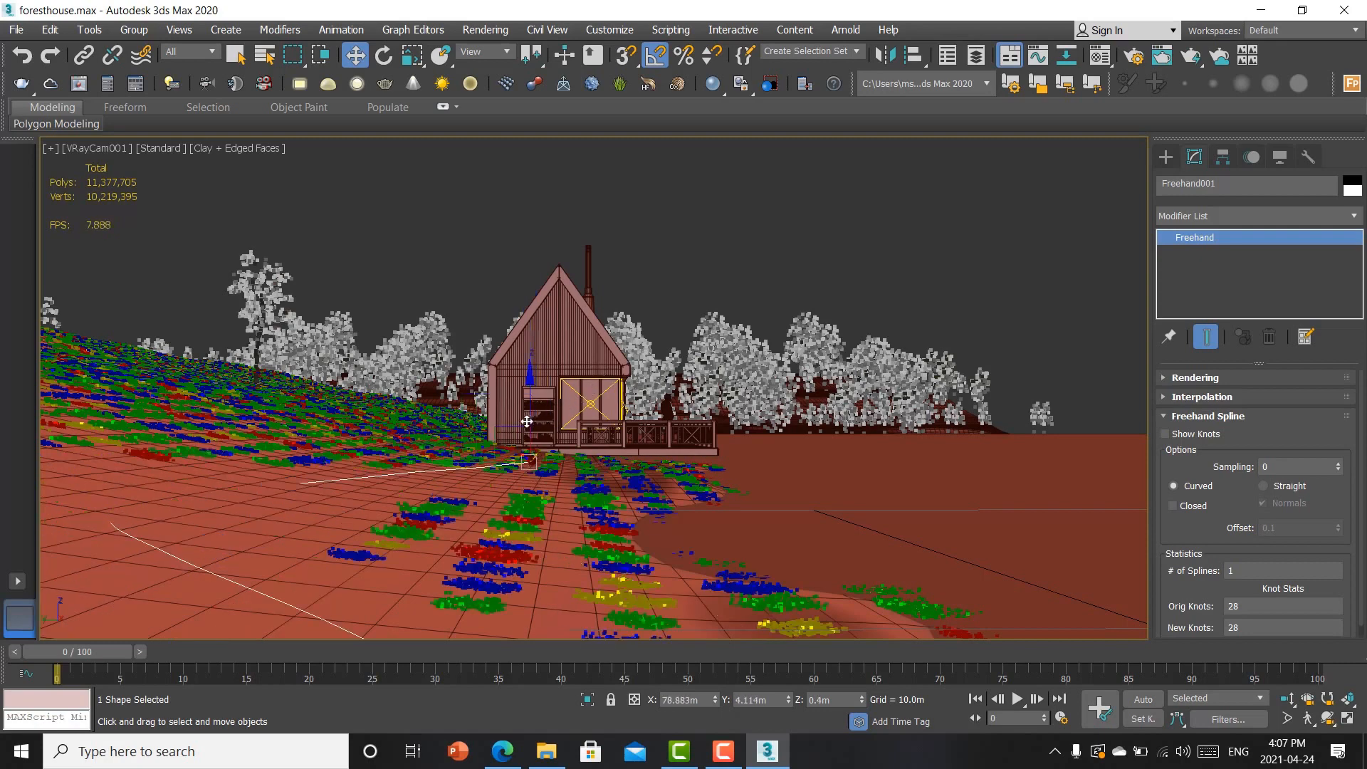
pyautogui.moveTo(476, 464); pyautogui.dragTo(541, 461)
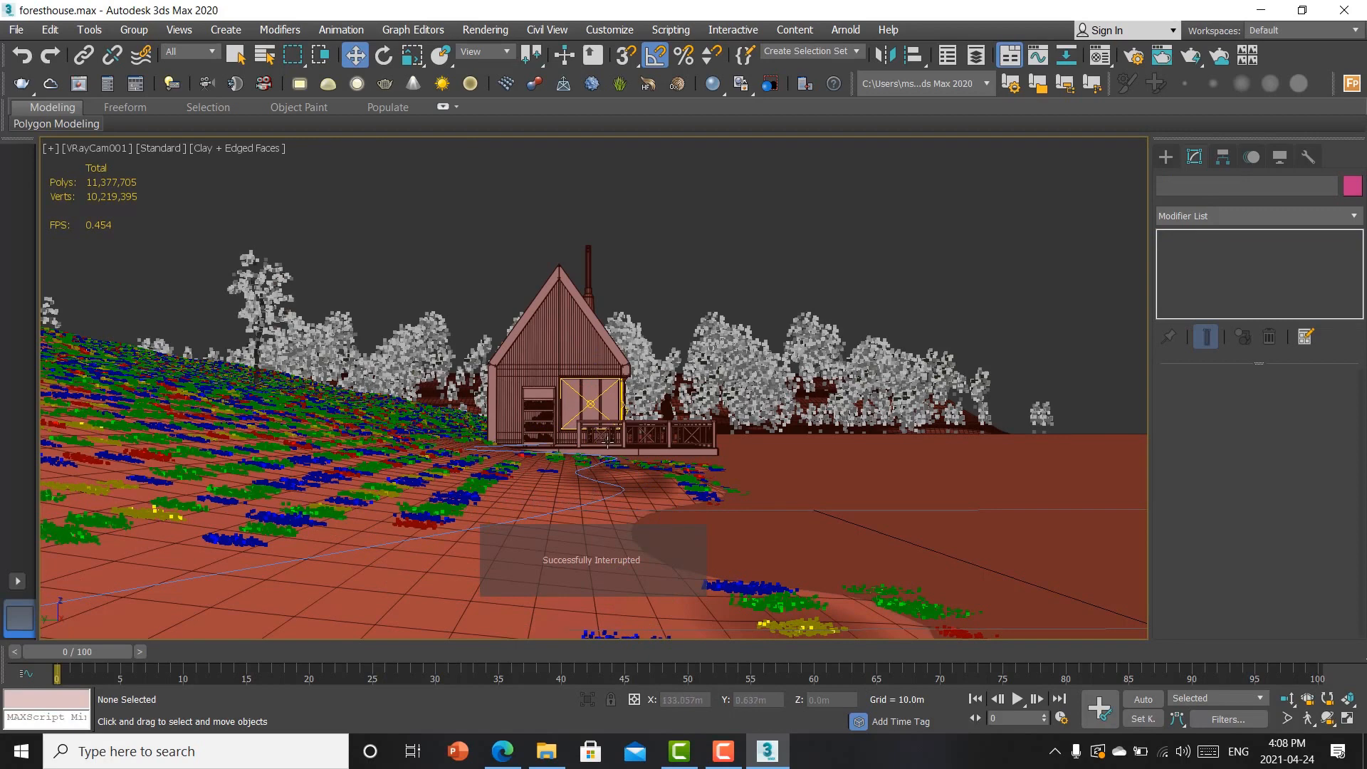
pyautogui.click(438, 618)
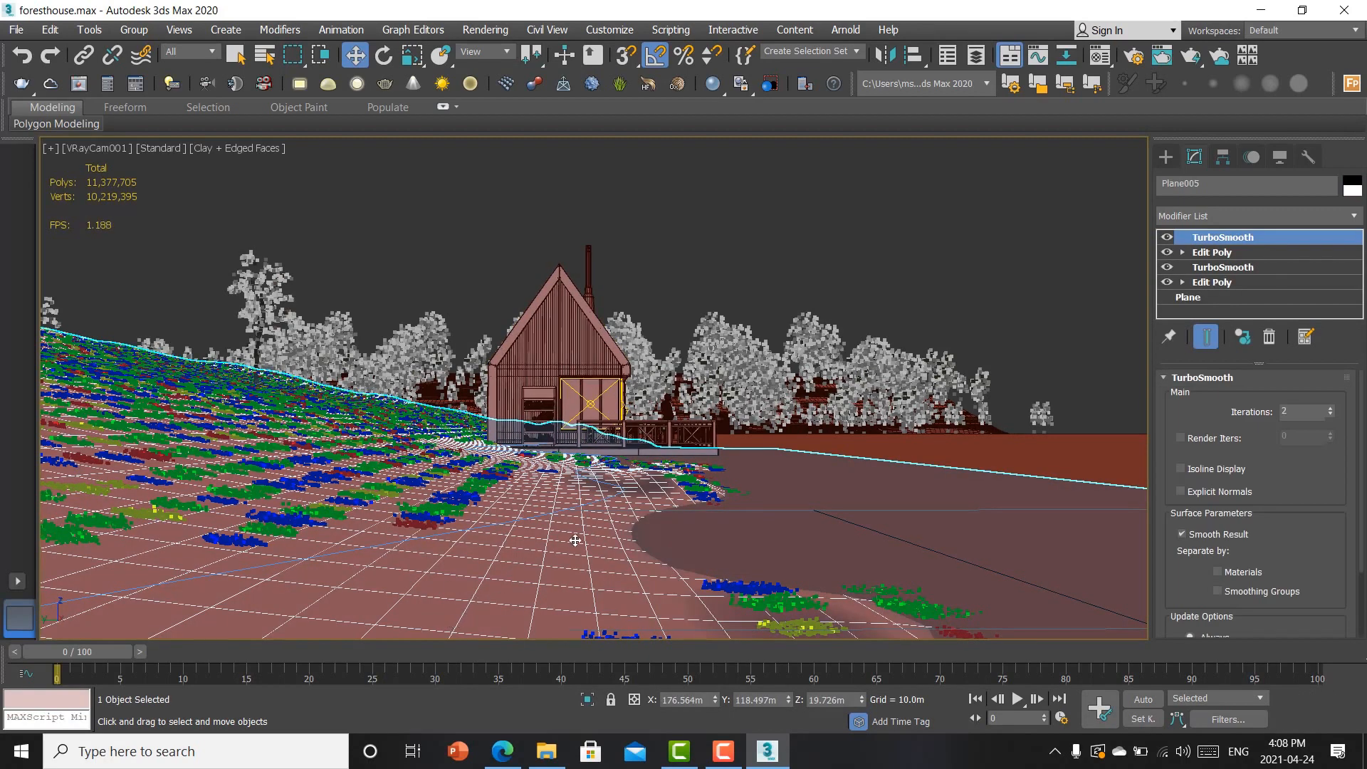
# Step: Examine the log, stump and stone models on the small plane beside the terrain in perspective
pyautogui.press('p')
pyautogui.scroll(-5, 689, 473)
pyautogui.keyDown('alt'); pyautogui.moveTo(624, 526); pyautogui.dragTo(687, 306, button='middle'); pyautogui.keyUp('alt')
pyautogui.scroll(-4, 607, 553)
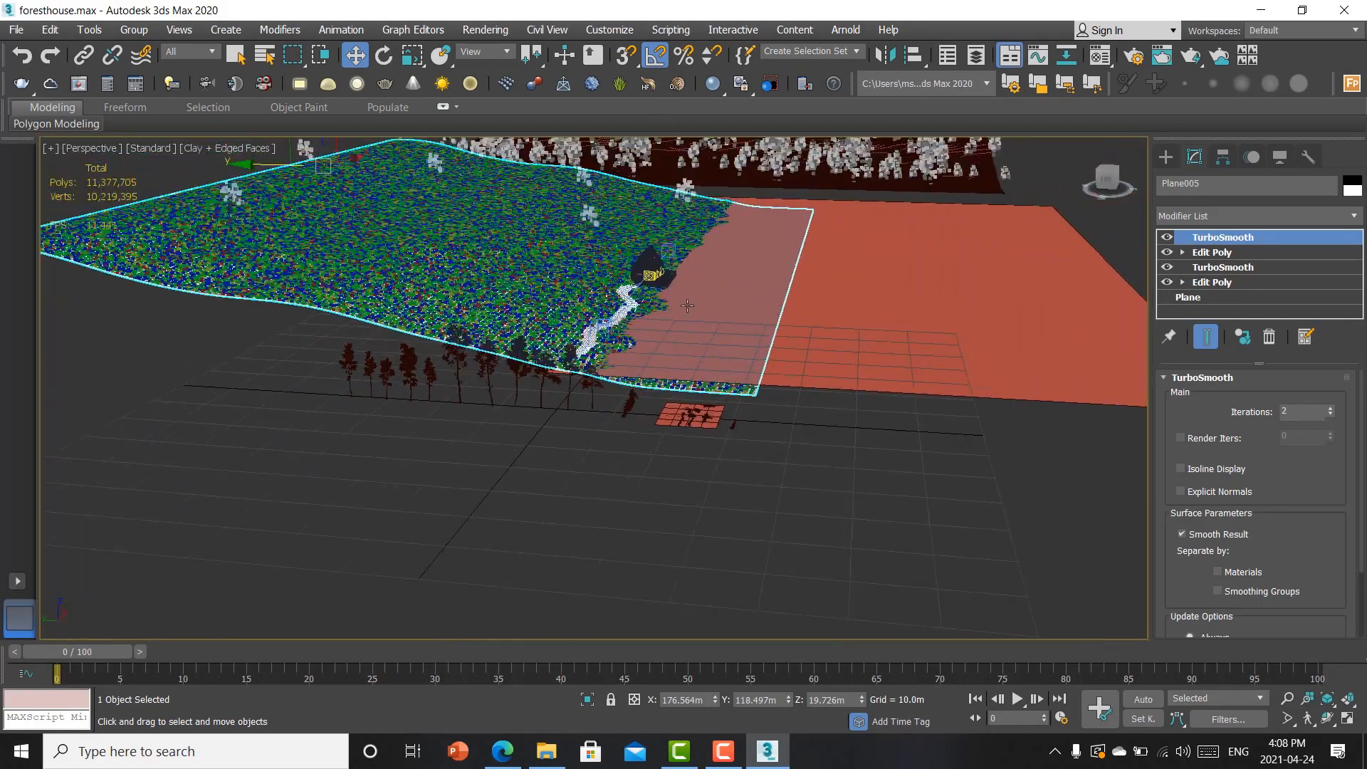
pyautogui.scroll(10, 683, 499)
pyautogui.click(741, 498)
pyautogui.scroll(-3, 741, 498)
pyautogui.moveTo(741, 498); pyautogui.dragTo(751, 470, button='middle')
pyautogui.scroll(-5, 751, 470)
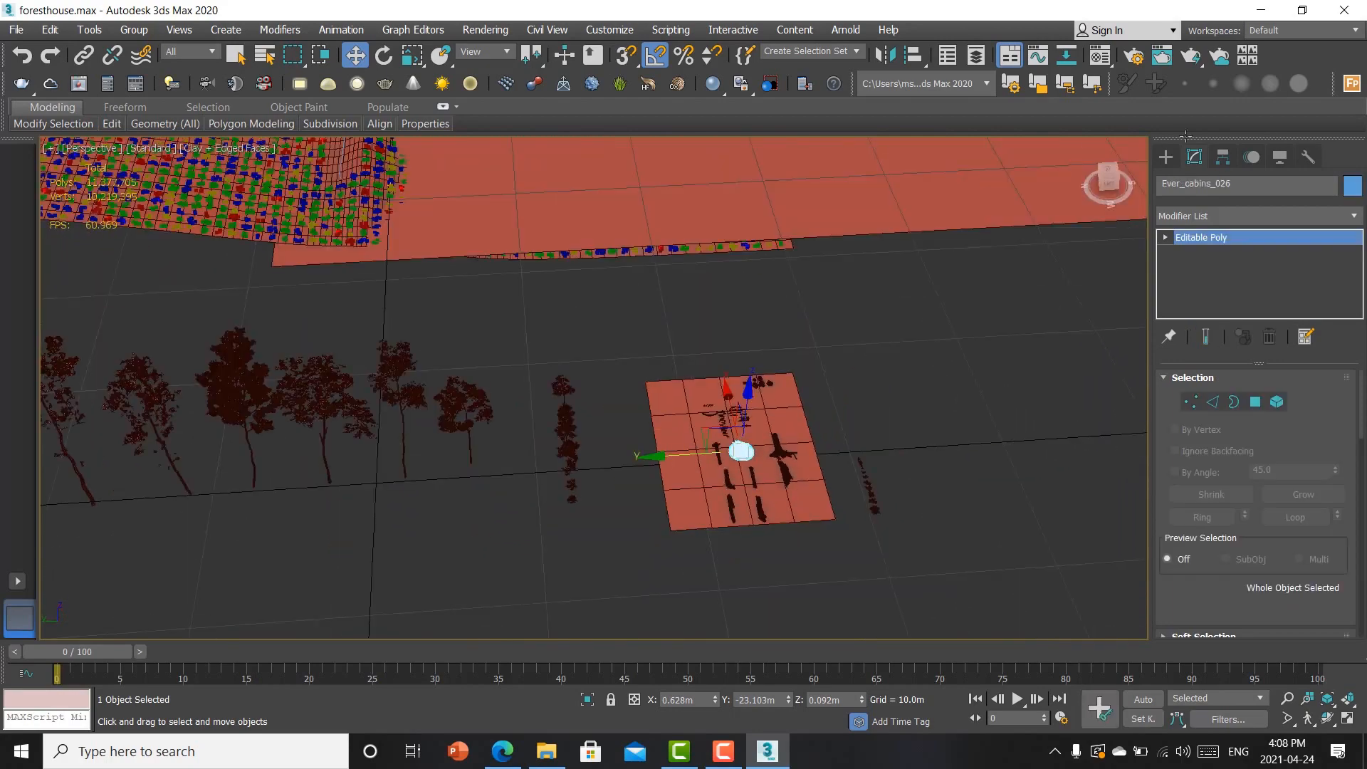
# Step: Create a new Forest Pro scatter on the uneven terrain without choosing a library model
pyautogui.click(1352, 82)
pyautogui.click(1257, 414)
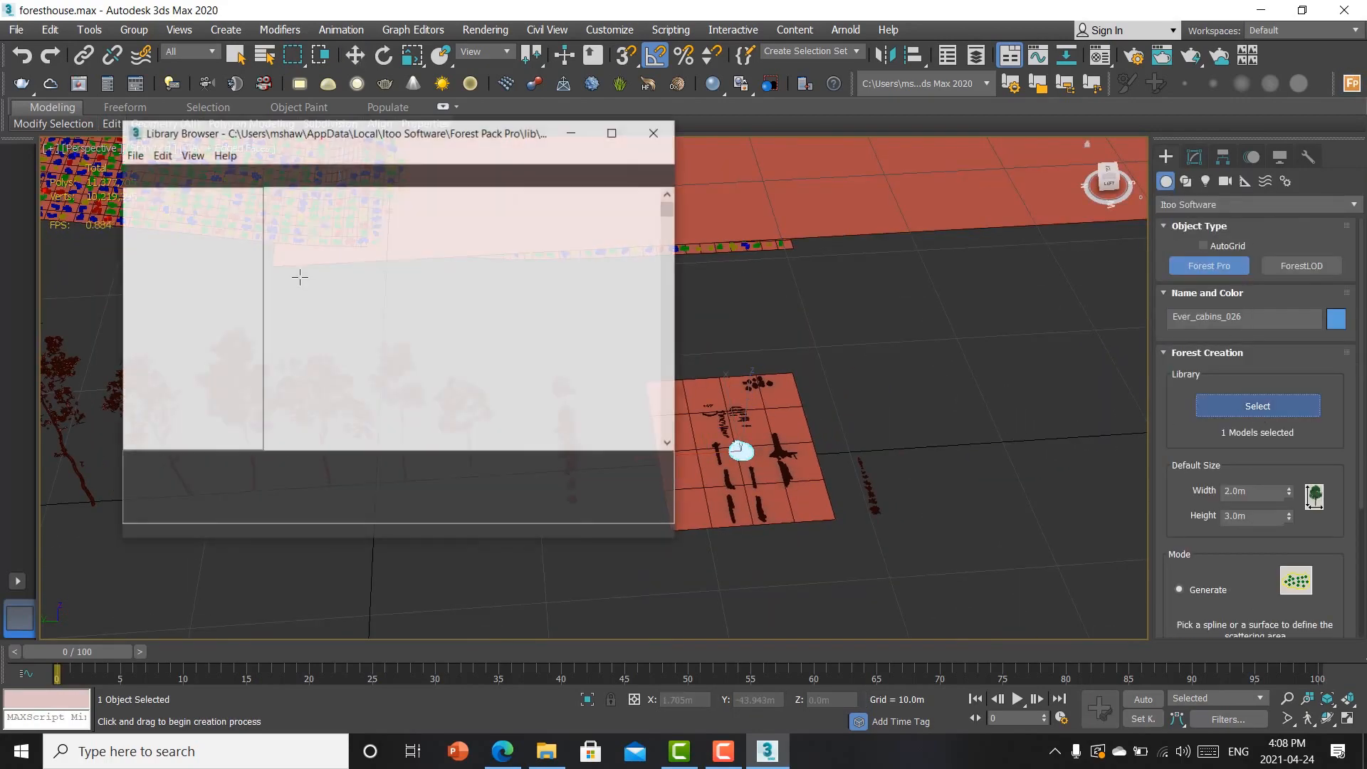
pyautogui.click(666, 132)
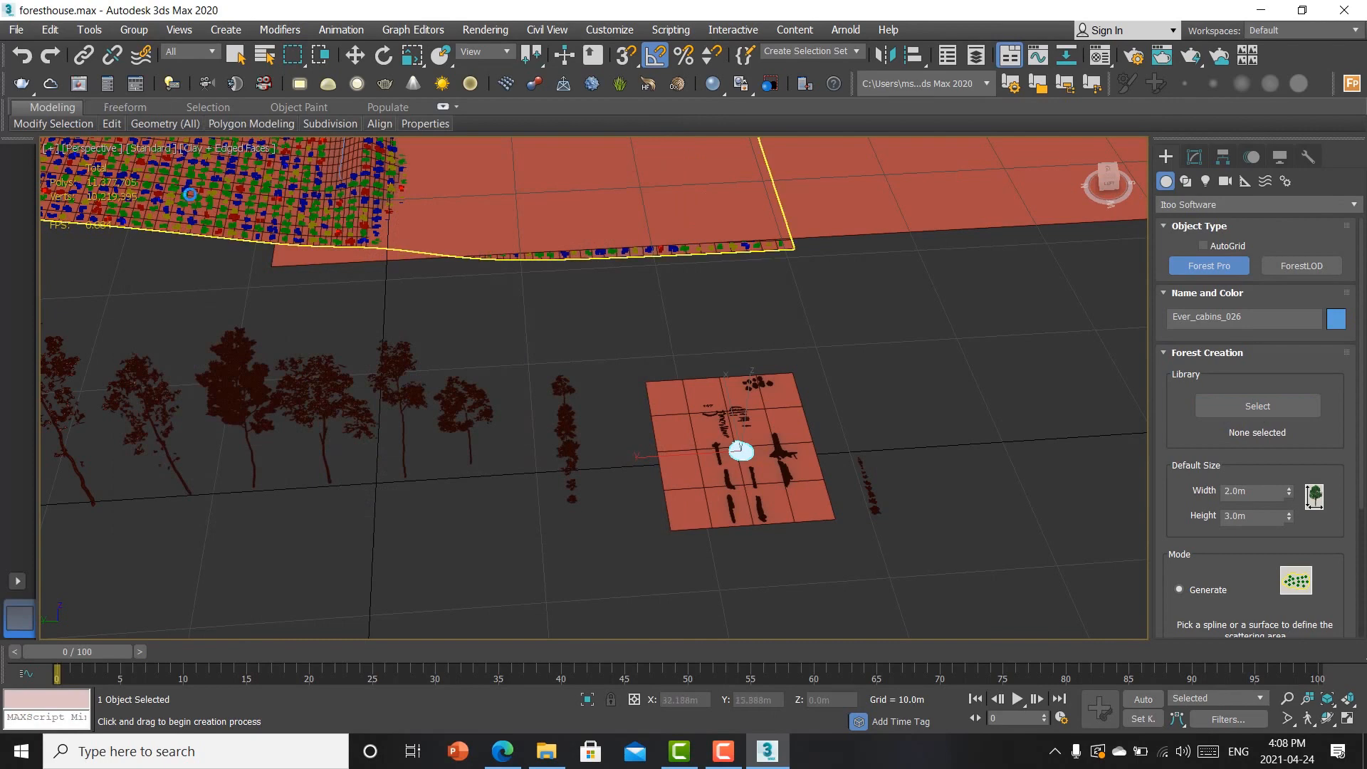
pyautogui.click(740, 450)
pyautogui.click(791, 419)
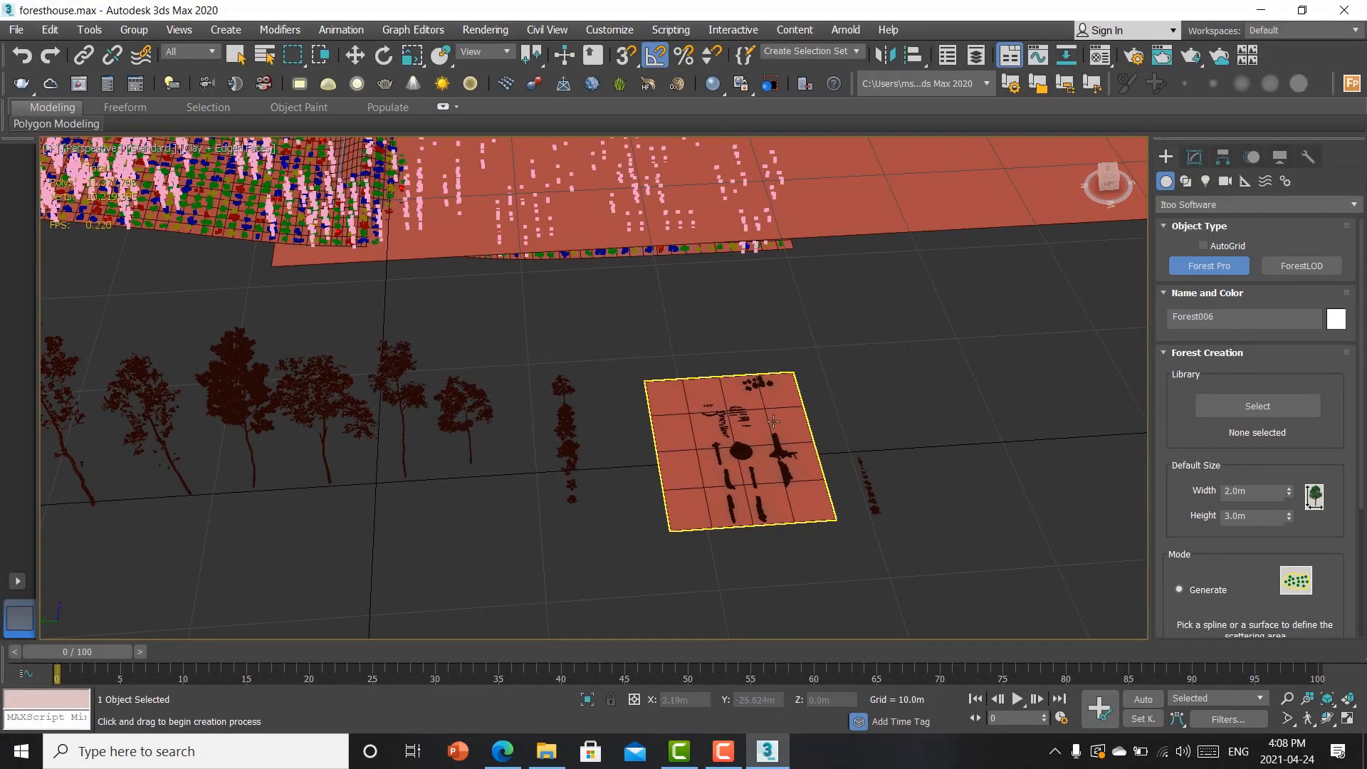
# Step: Set the new forest's first geometry item to a custom object using the round model Ever_cabins_026
pyautogui.scroll(3, 809, 484)
pyautogui.click(1195, 157)
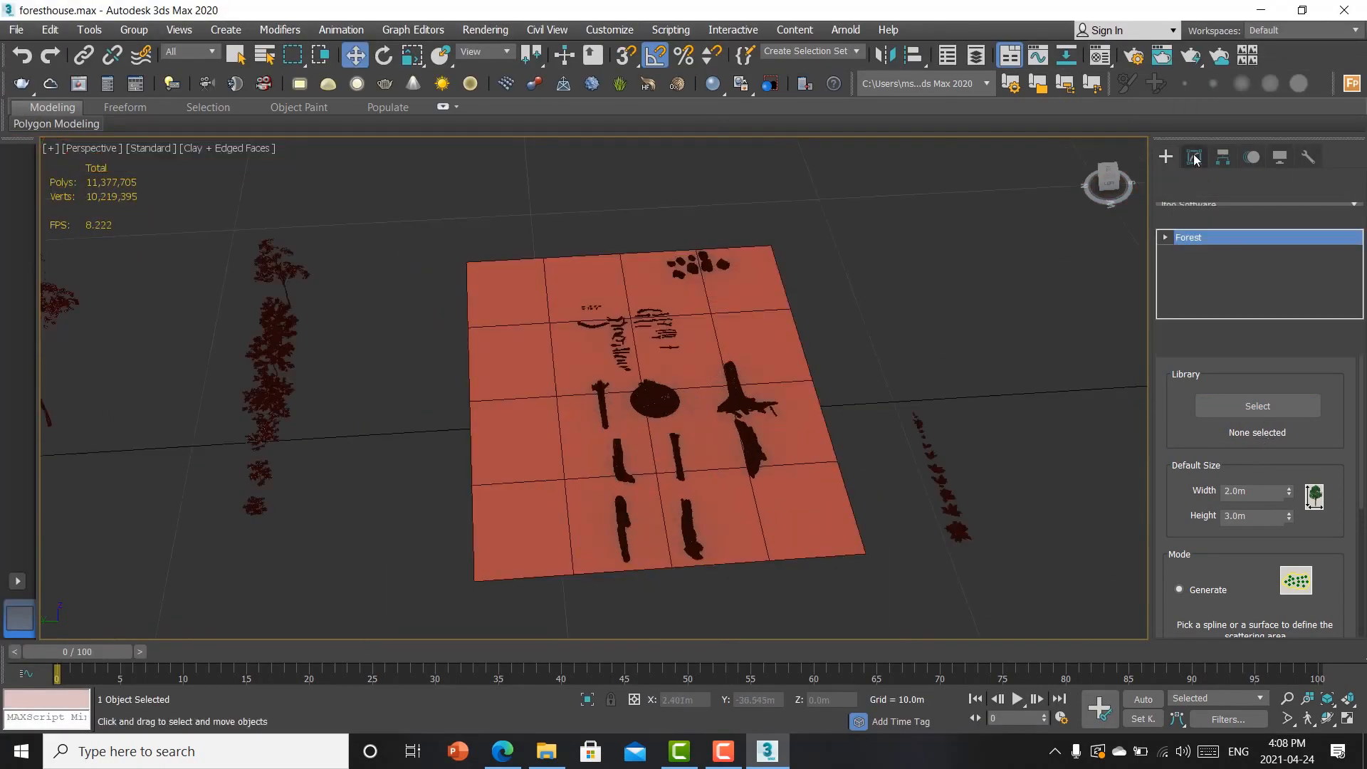
pyautogui.scroll(5, 671, 405)
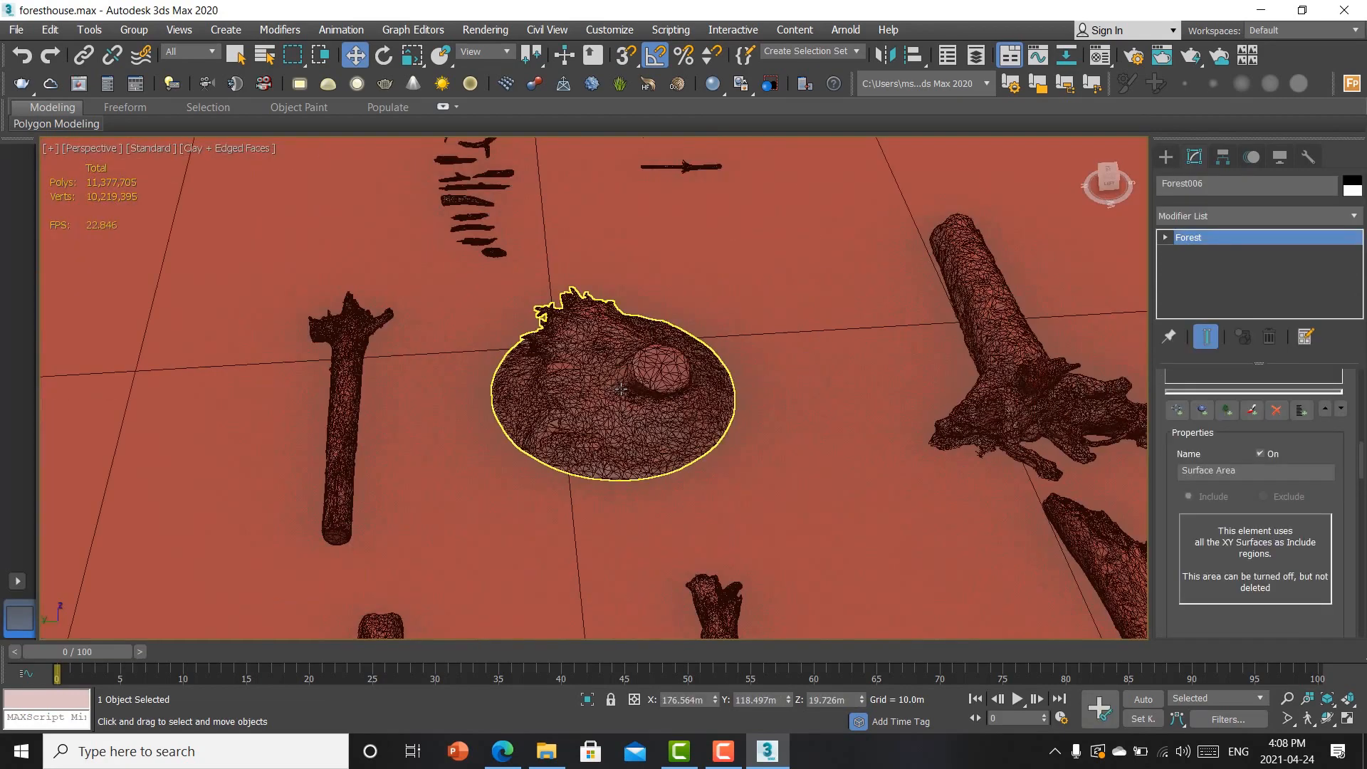
pyautogui.scroll(-4, 729, 330)
pyautogui.scroll(6, 1160, 514)
pyautogui.scroll(-5, 1169, 512)
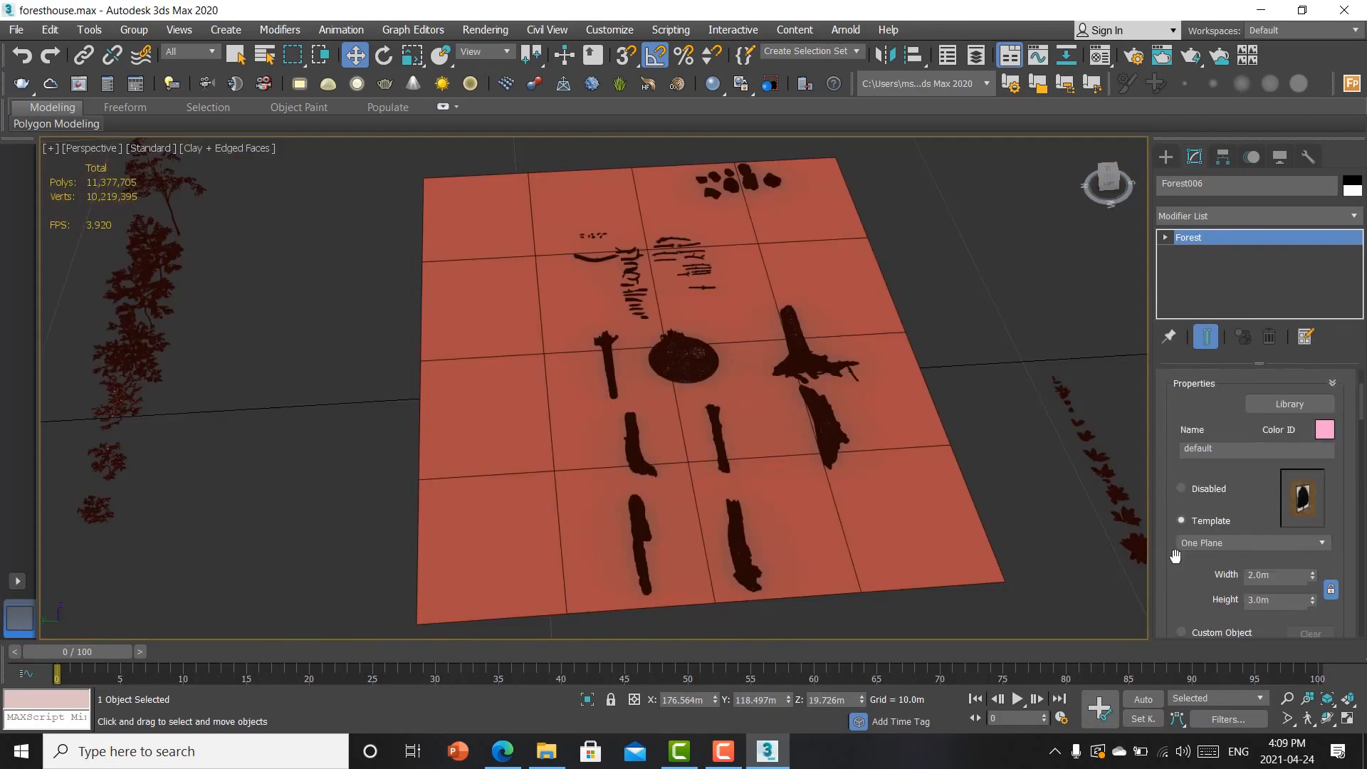
pyautogui.scroll(-4, 1170, 556)
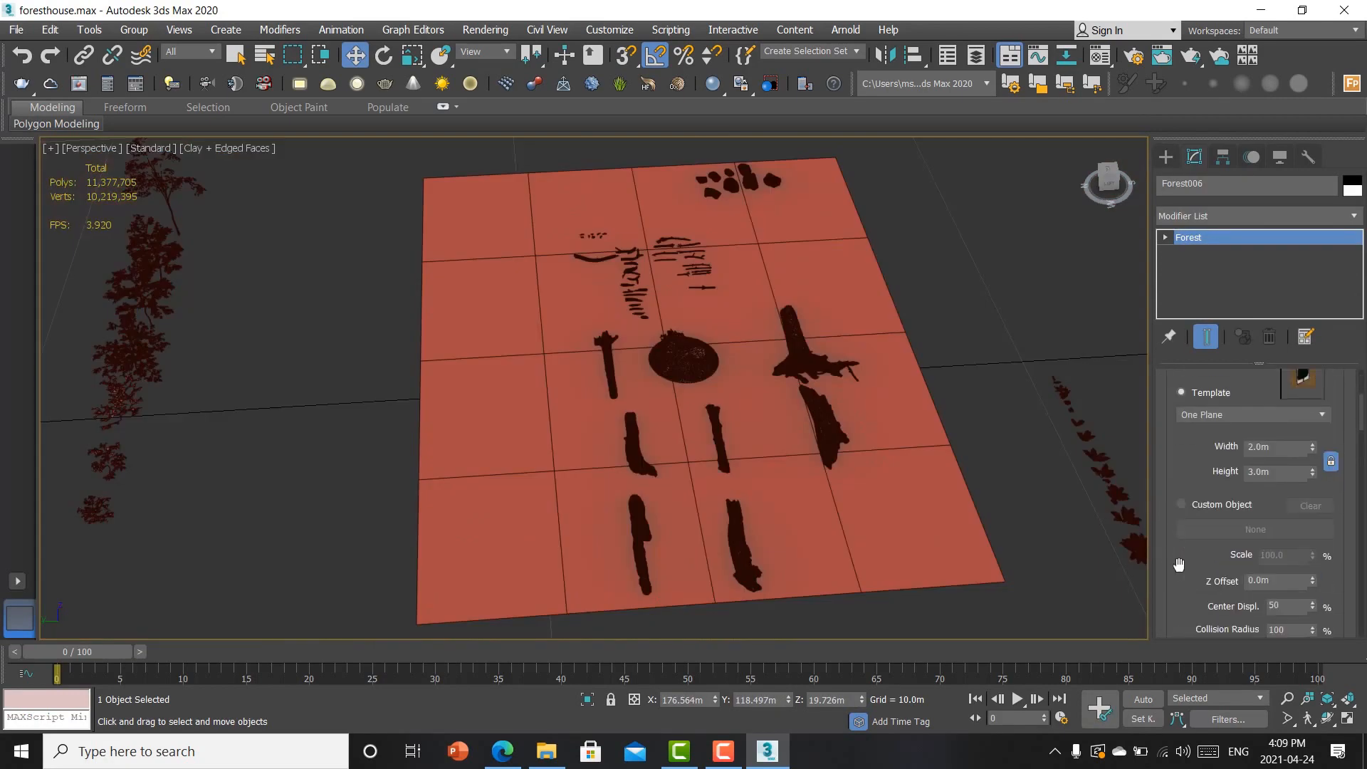
pyautogui.click(1202, 503)
pyautogui.scroll(3, 662, 313)
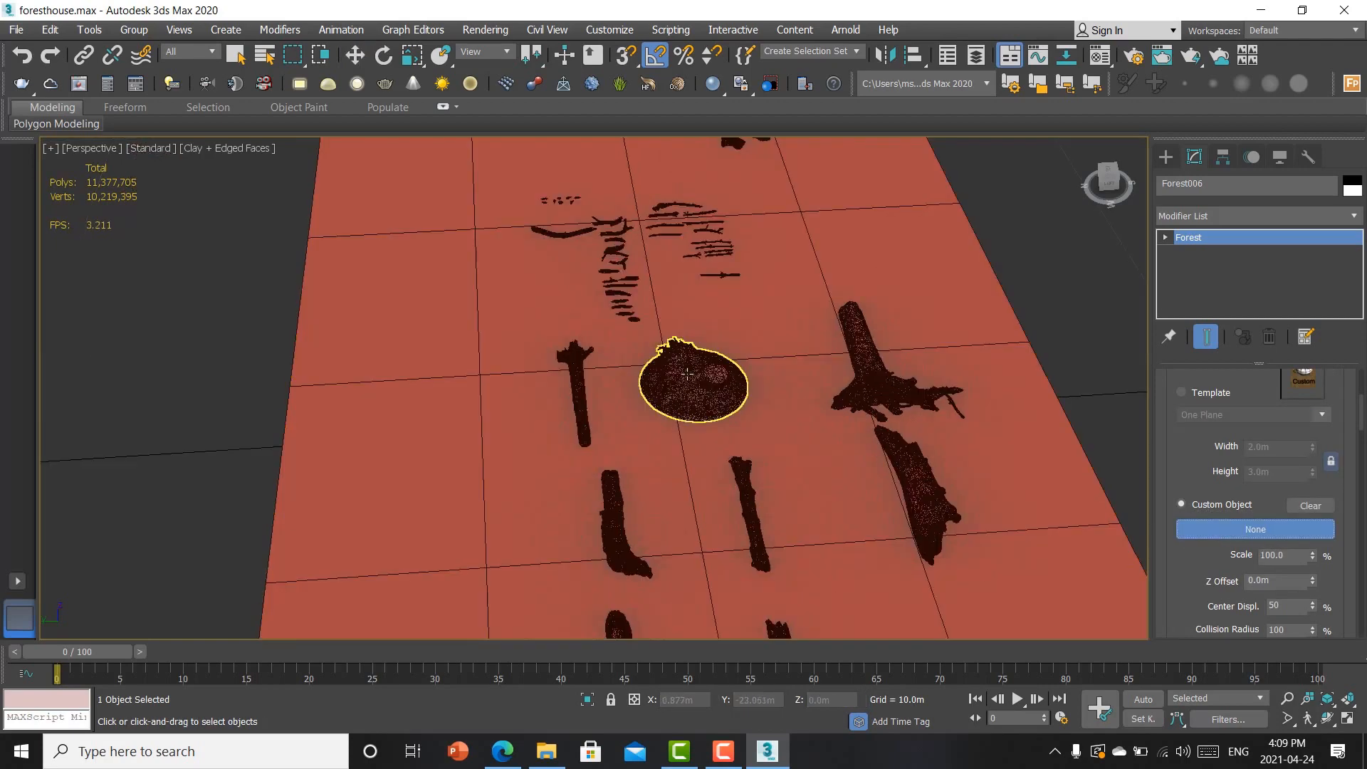
pyautogui.click(695, 384)
pyautogui.scroll(4, 1183, 499)
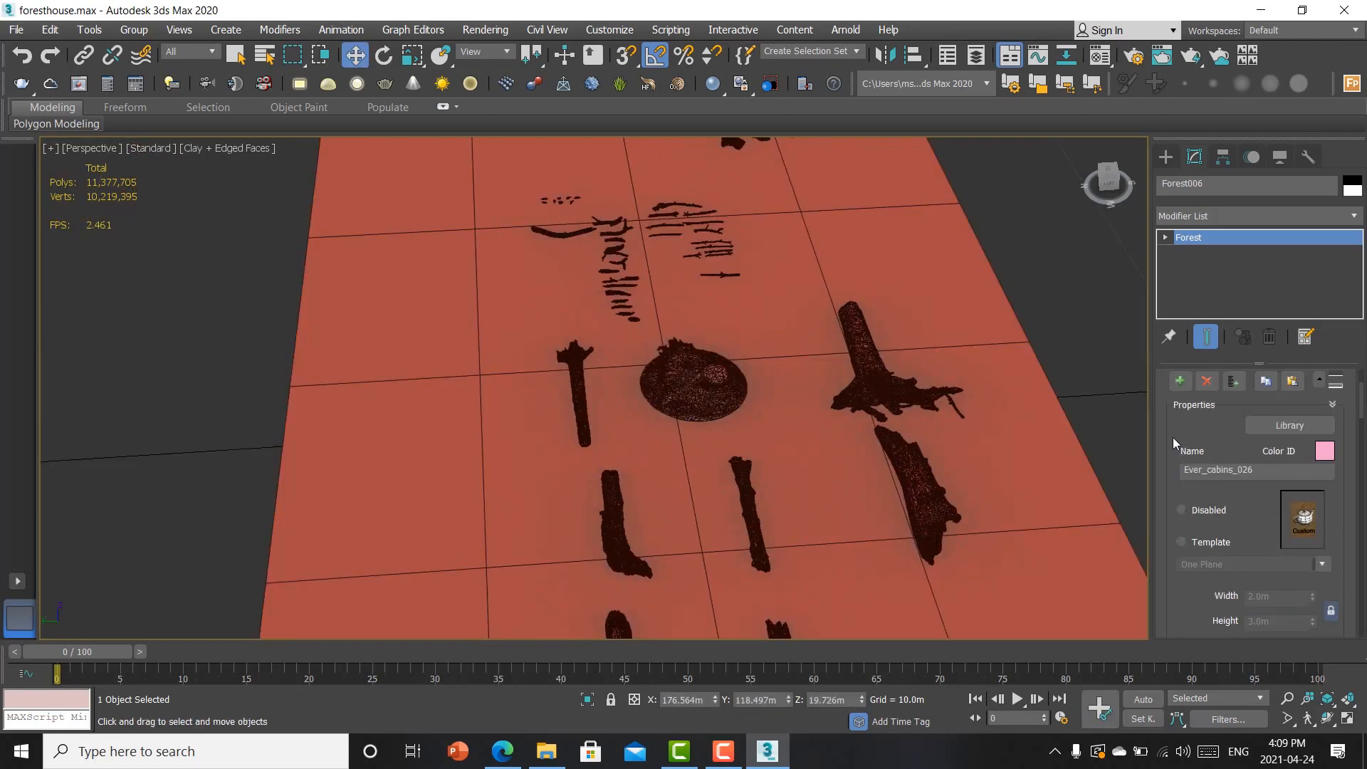
# Step: Add a second geometry item to the forest with the rooted trunk Ever_cabins_033_000 as its custom object
pyautogui.click(1180, 489)
pyautogui.scroll(-3, 1171, 541)
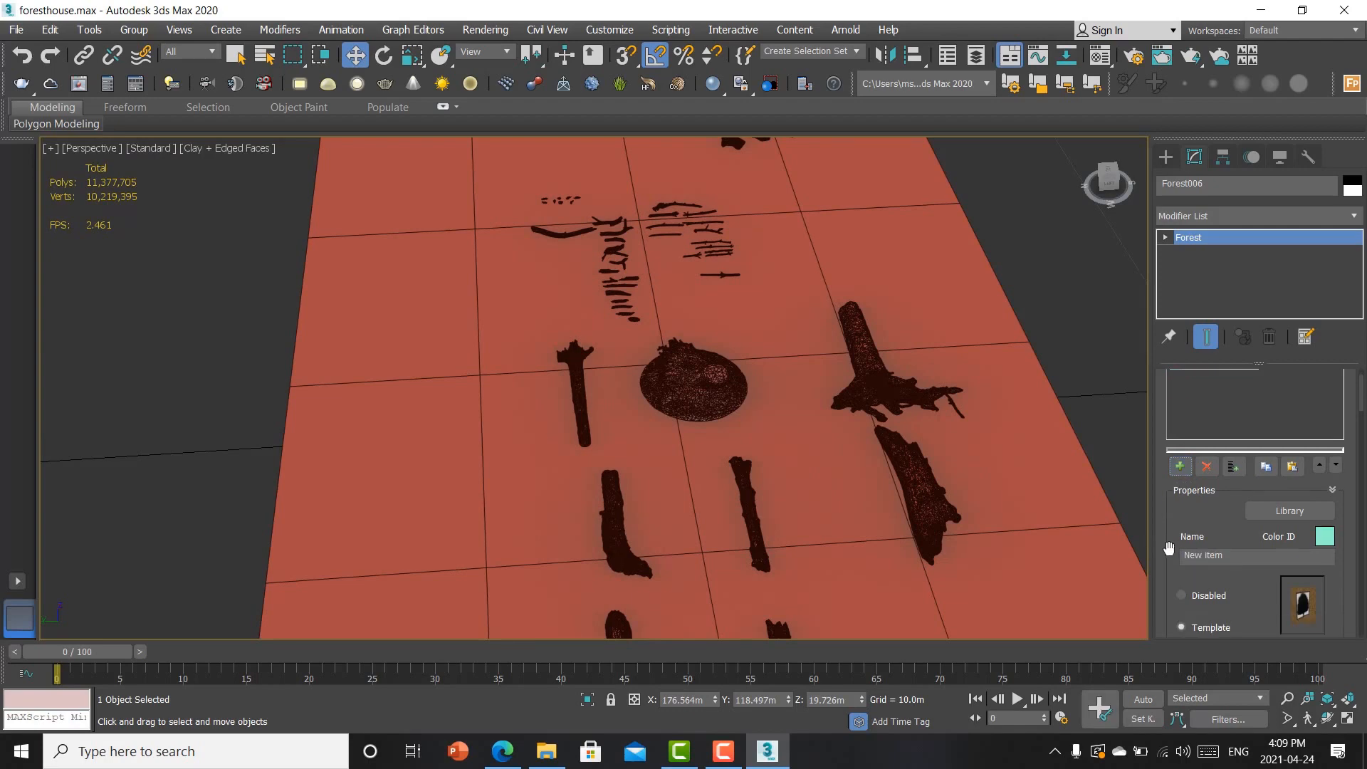
pyautogui.moveTo(1169, 554); pyautogui.dragTo(1173, 502)
pyautogui.click(1210, 508)
pyautogui.click(886, 370)
pyautogui.scroll(-10, 847, 392)
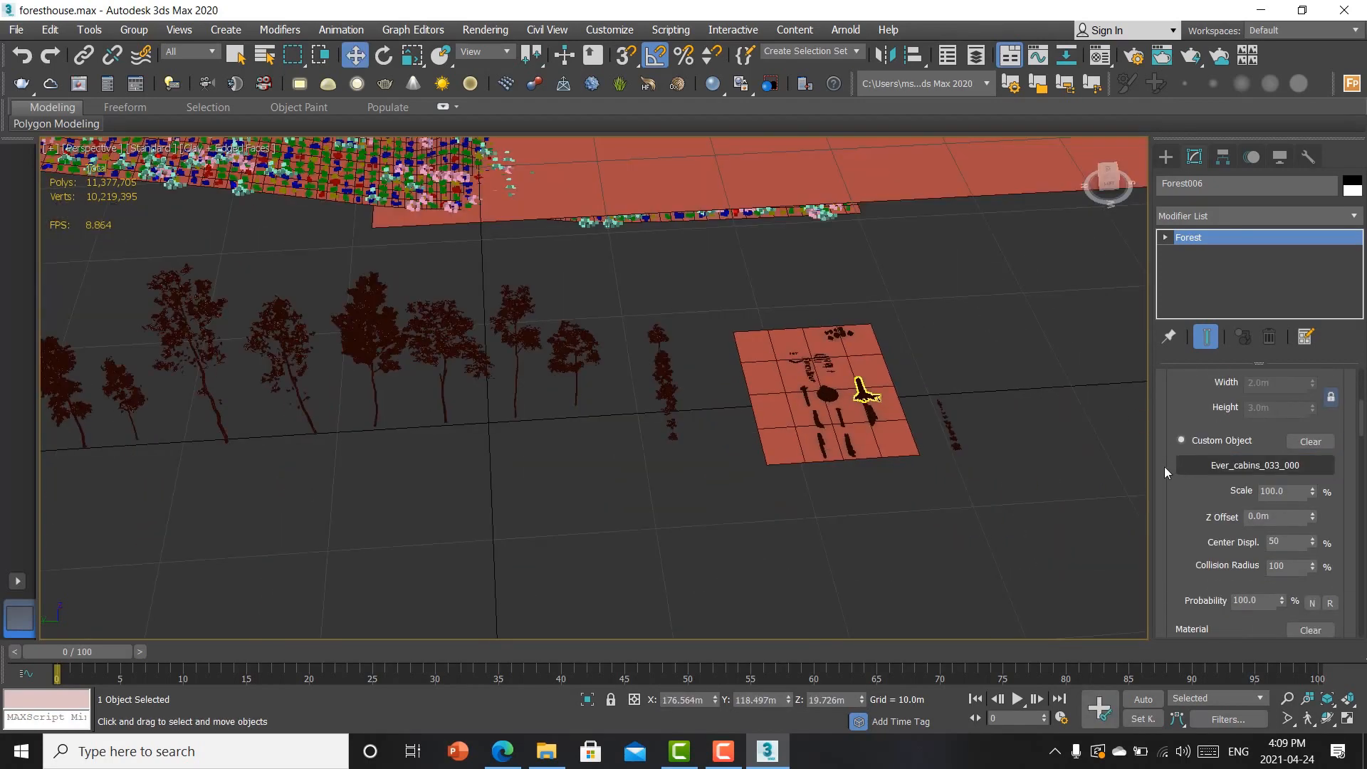
# Step: Add a third geometry item to the forest and assign Ever_cabins_001 as its custom object from the top view
pyautogui.scroll(5, 1168, 484)
pyautogui.click(1180, 509)
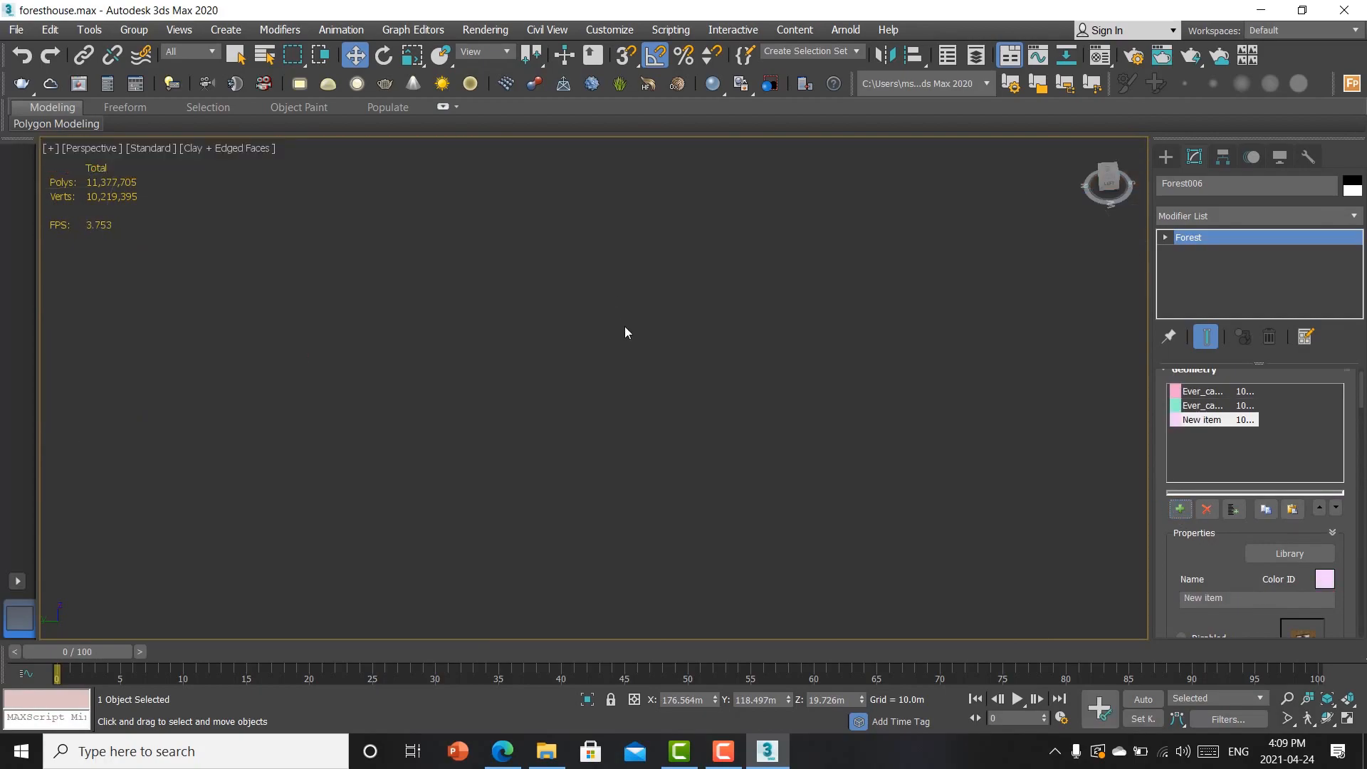
pyautogui.press('t')
pyautogui.scroll(-4, 632, 406)
pyautogui.scroll(4, 391, 484)
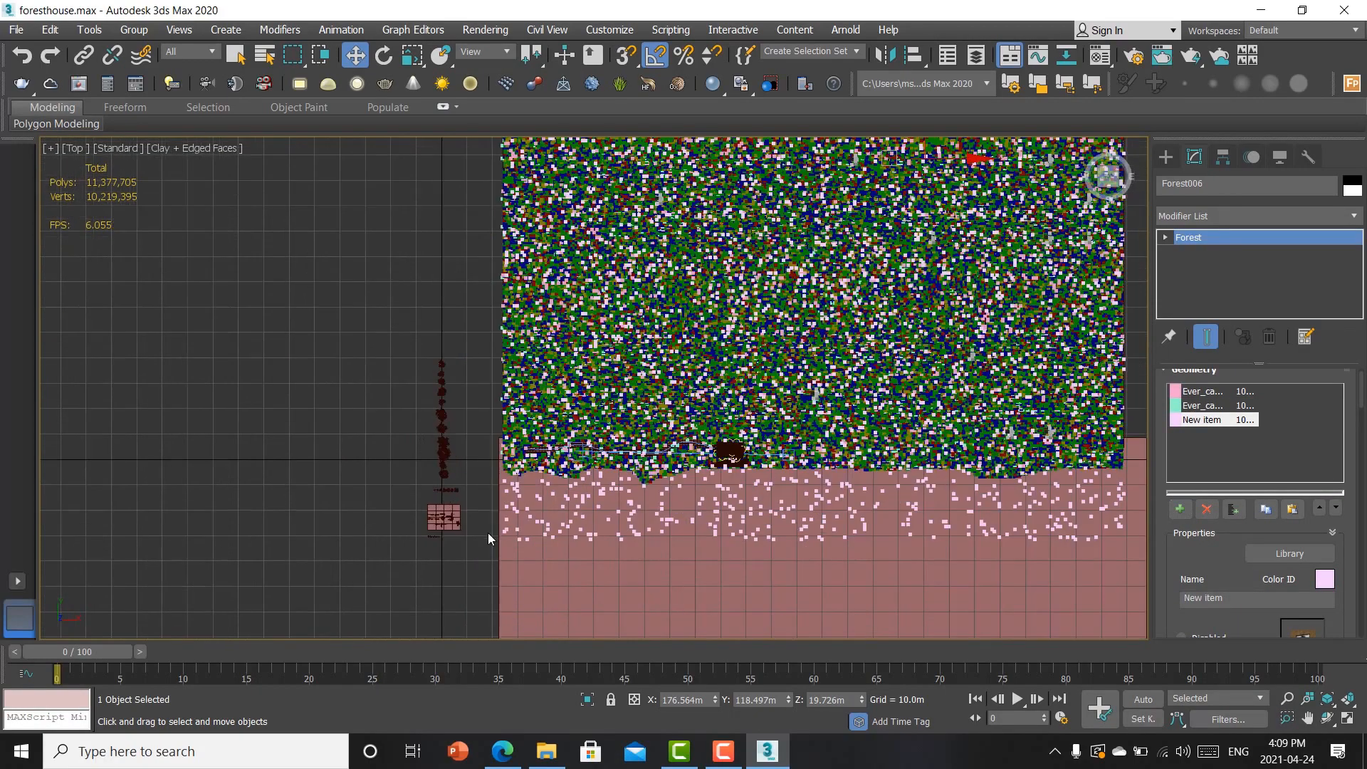
pyautogui.scroll(10, 445, 523)
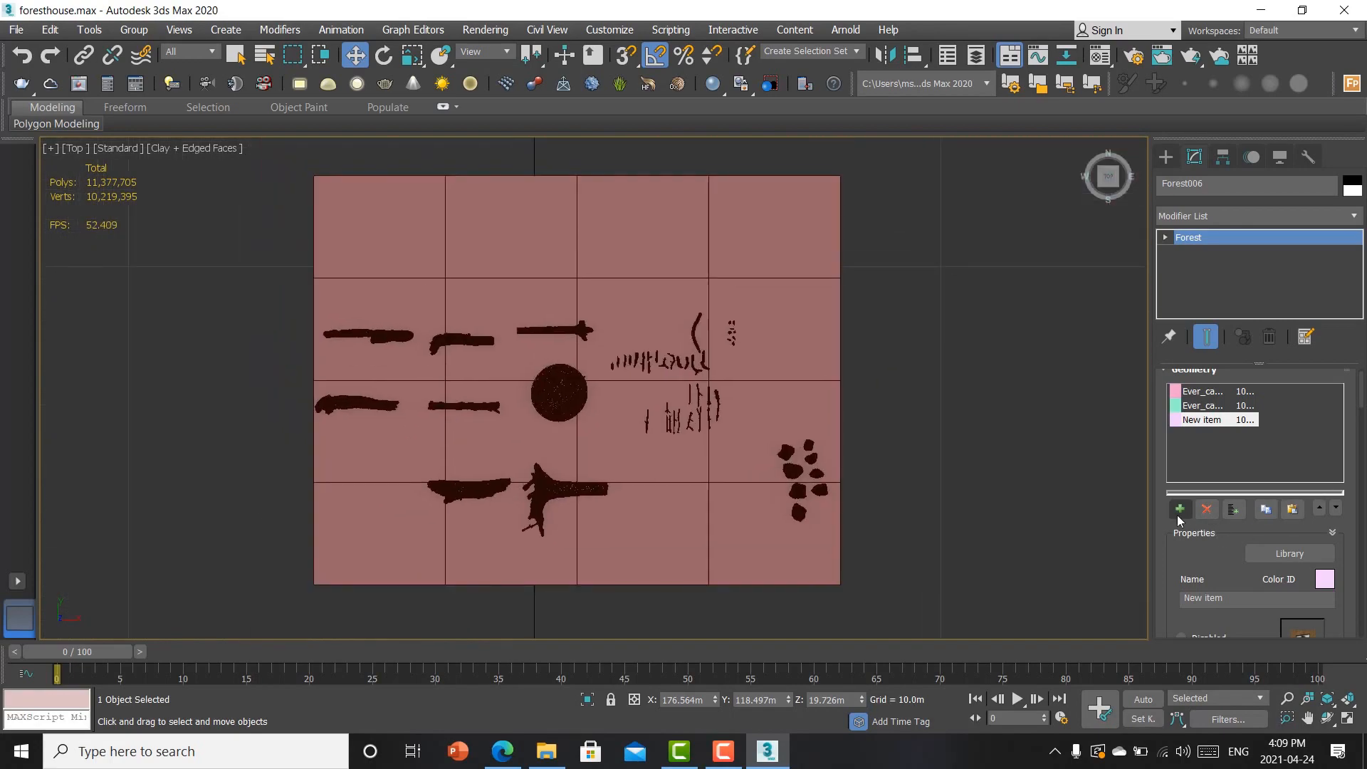
pyautogui.scroll(-2, 1199, 605)
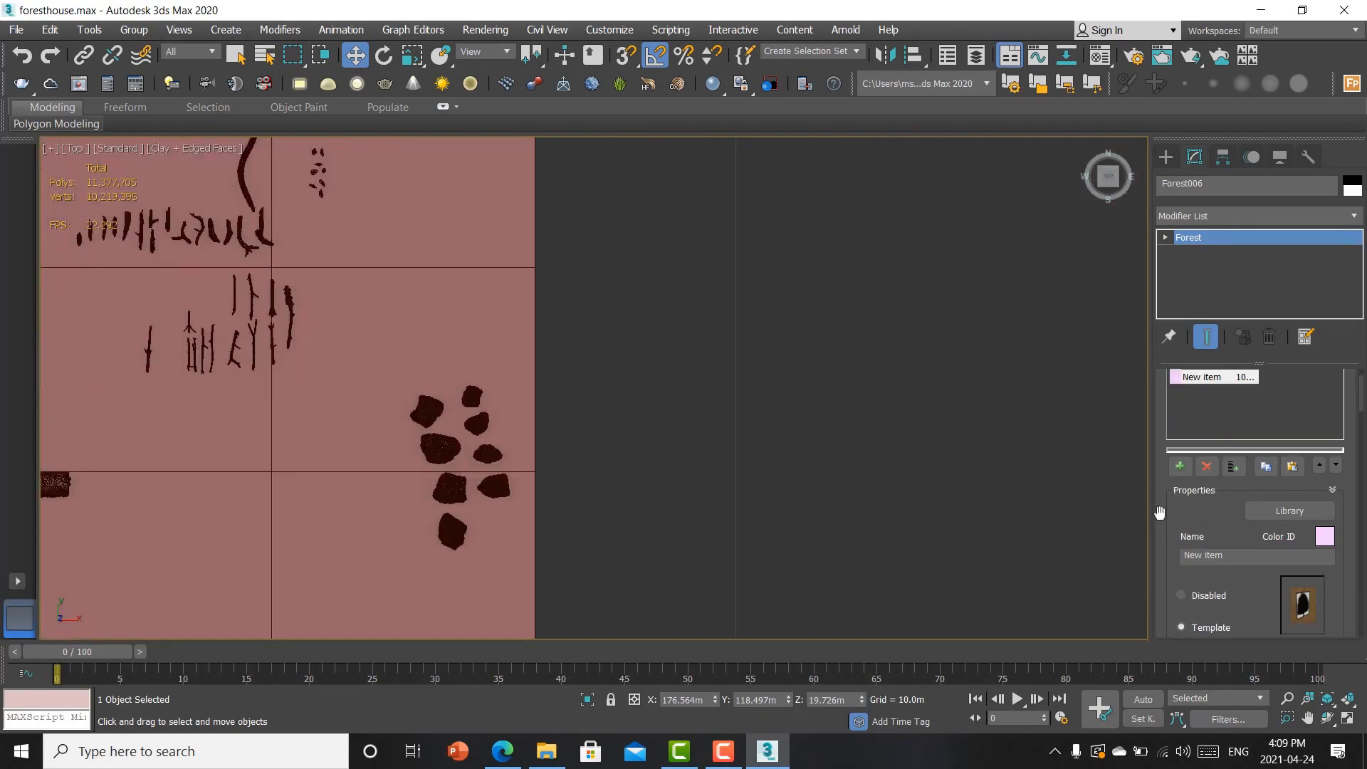
pyautogui.scroll(-5, 1186, 534)
pyautogui.scroll(-1, 1185, 534)
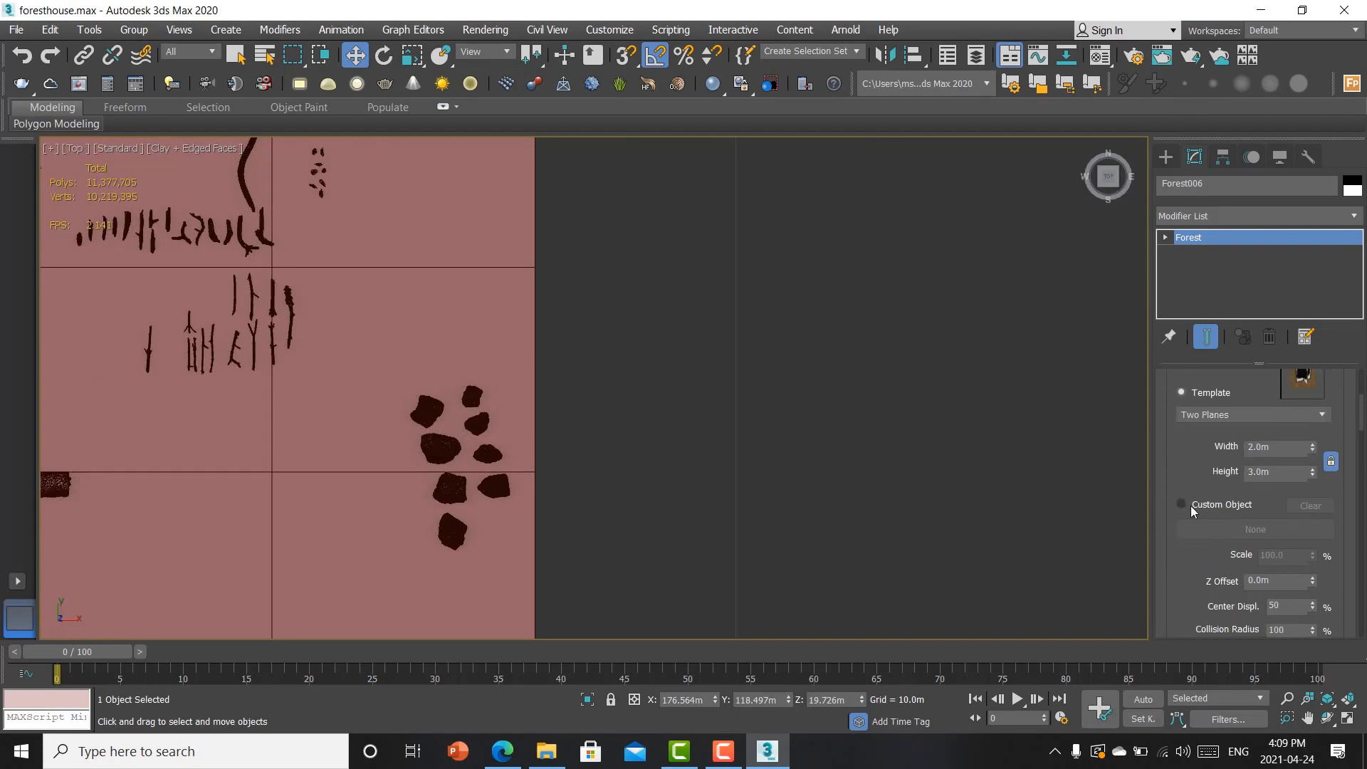
pyautogui.click(1182, 505)
pyautogui.click(1255, 529)
pyautogui.moveTo(826, 379); pyautogui.dragTo(880, 361, button='middle')
pyautogui.moveTo(426, 428); pyautogui.dragTo(738, 358, button='middle')
pyautogui.click(727, 556)
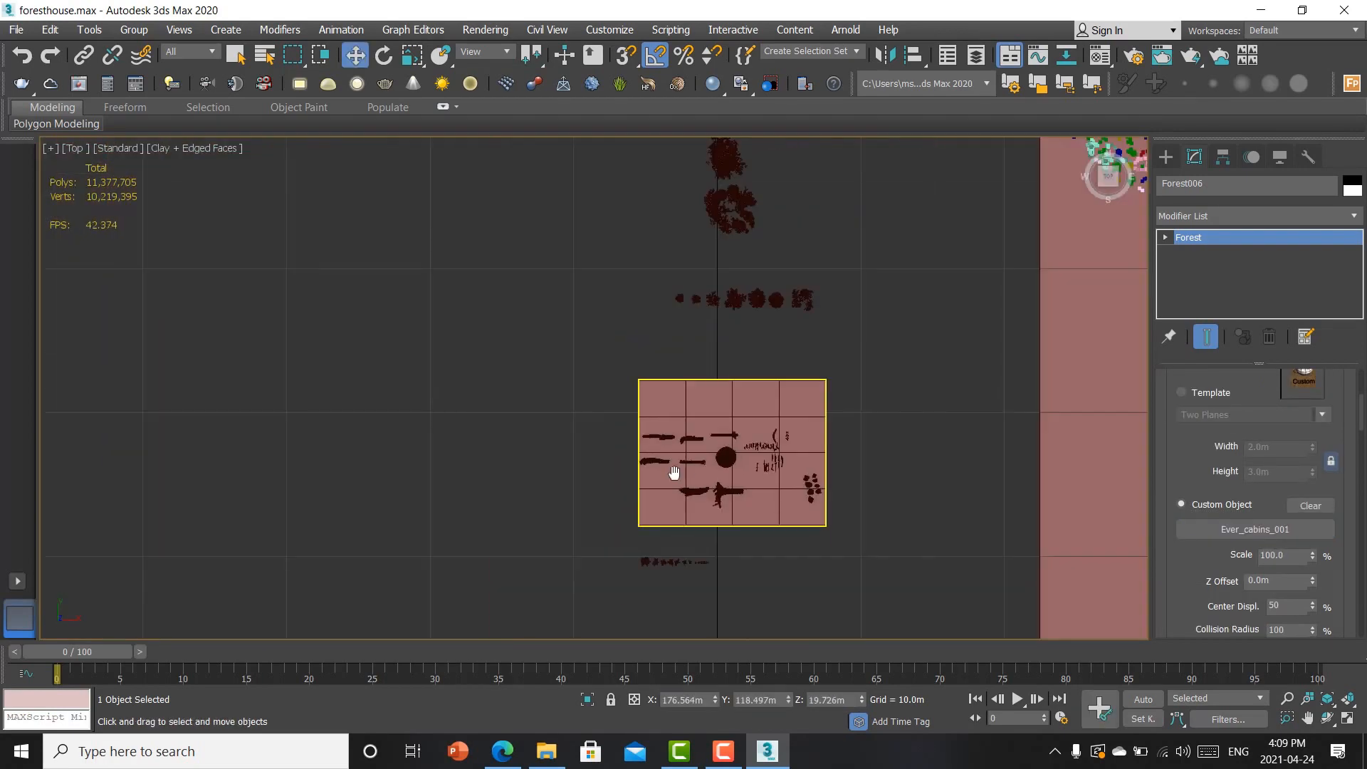
# Step: Show the scene through the V-Ray camera in clay shading without edged faces
pyautogui.press('c')
pyautogui.press('F3')
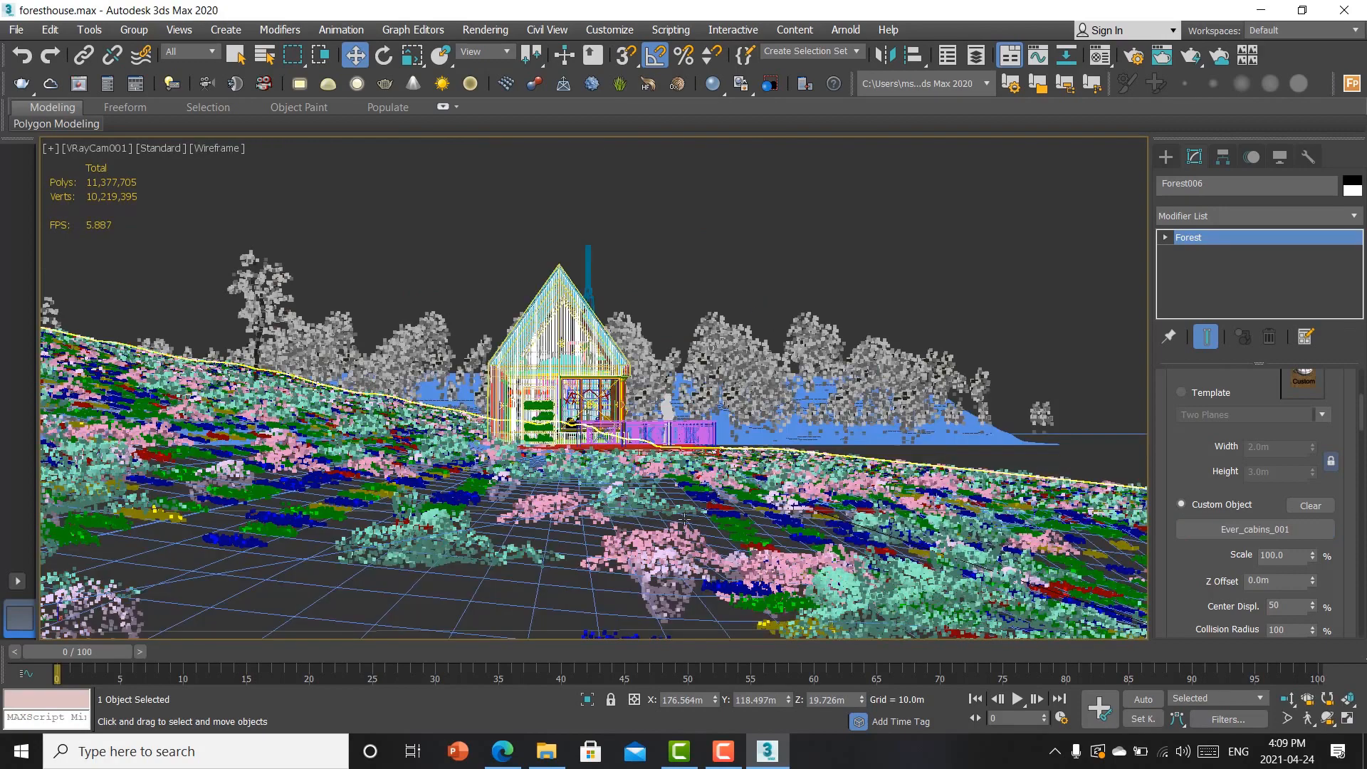
pyautogui.press('F3')
pyautogui.press('F4')
pyautogui.press('F4')
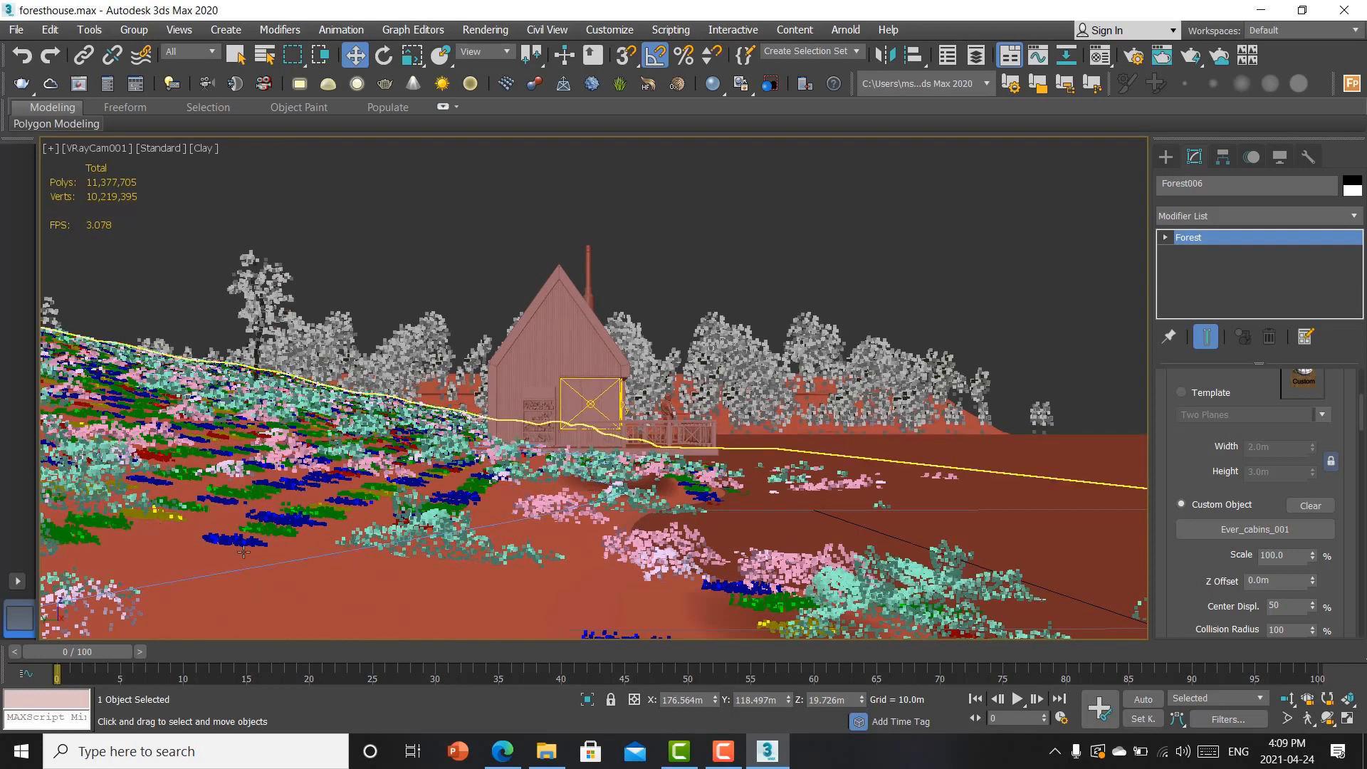
# Step: Add a spline area to the new forest that excludes the freehand path with a thickness of 2.0 m
pyautogui.scroll(-10, 1174, 527)
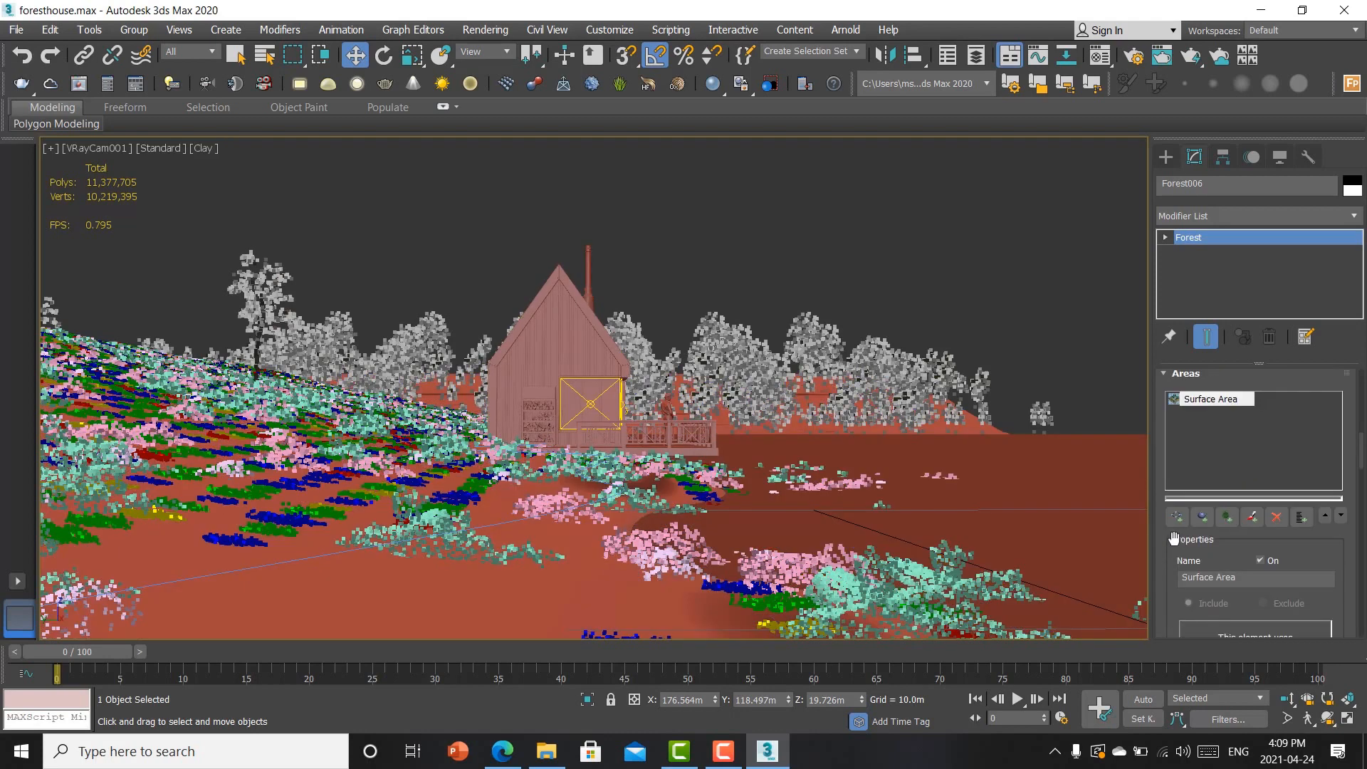
pyautogui.click(200, 587)
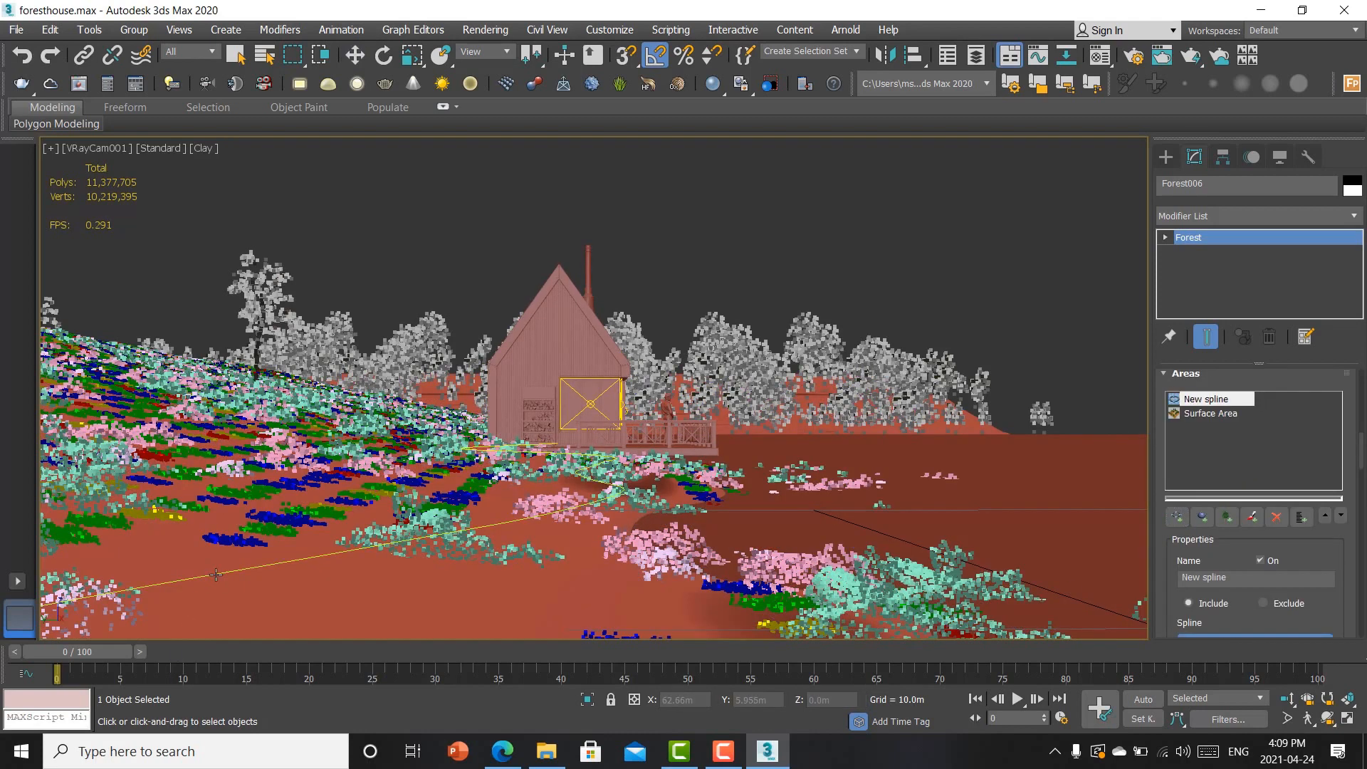
pyautogui.click(1284, 603)
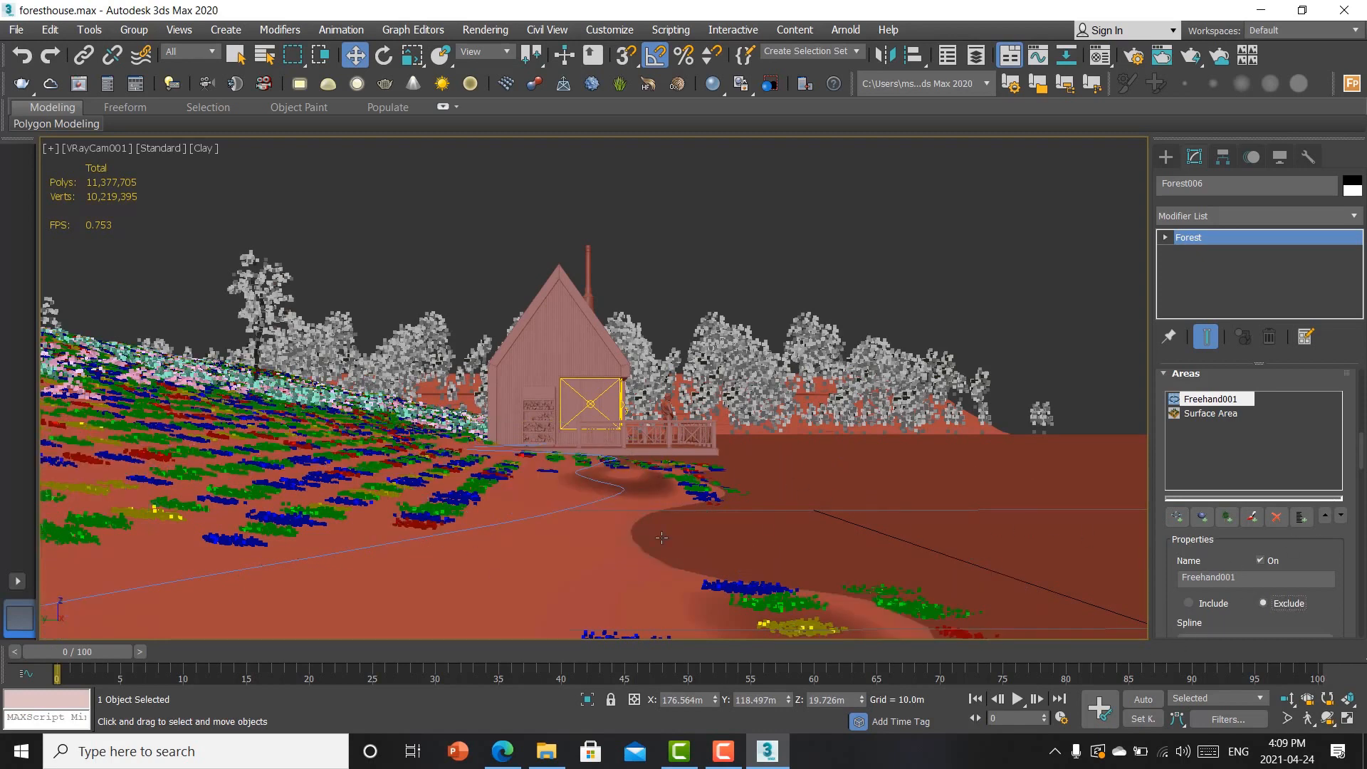
pyautogui.scroll(-3, 1253, 586)
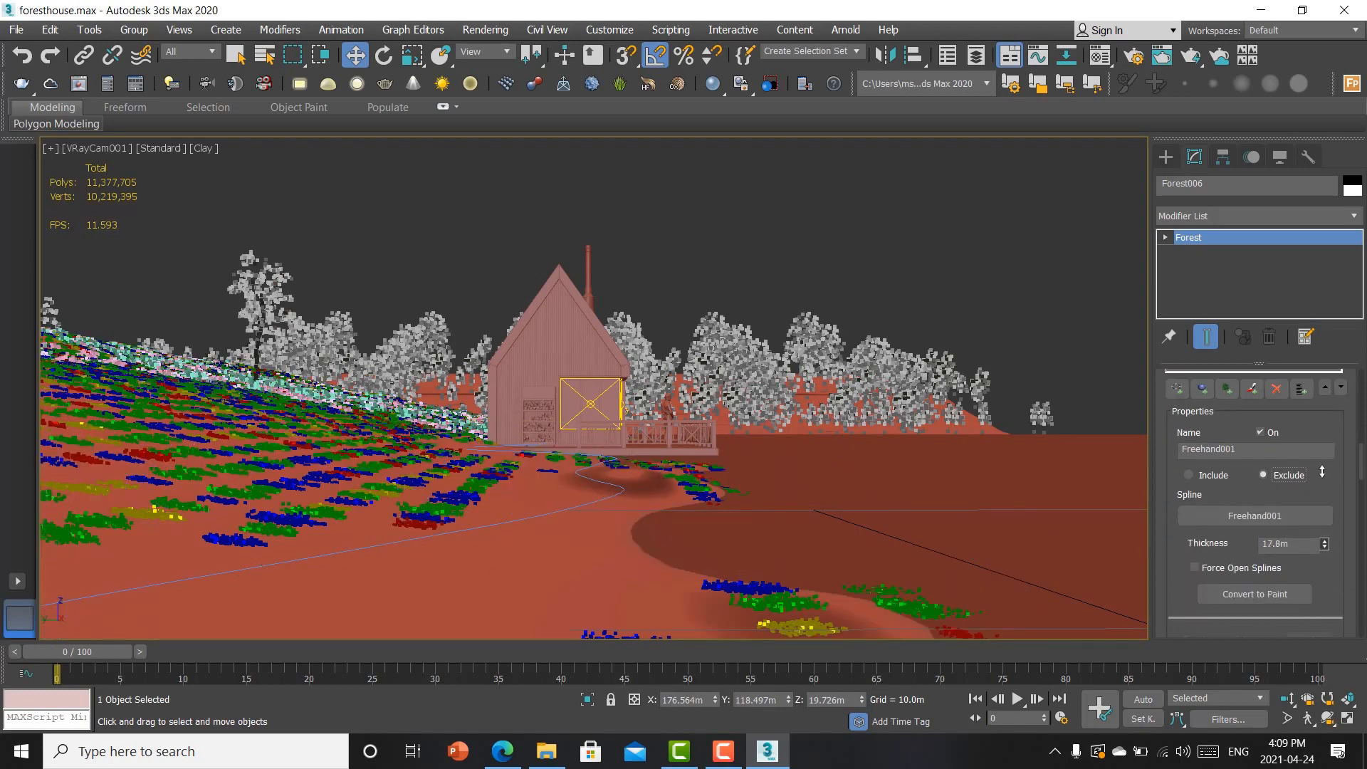
pyautogui.moveTo(1332, 568); pyautogui.dragTo(1332, 595)
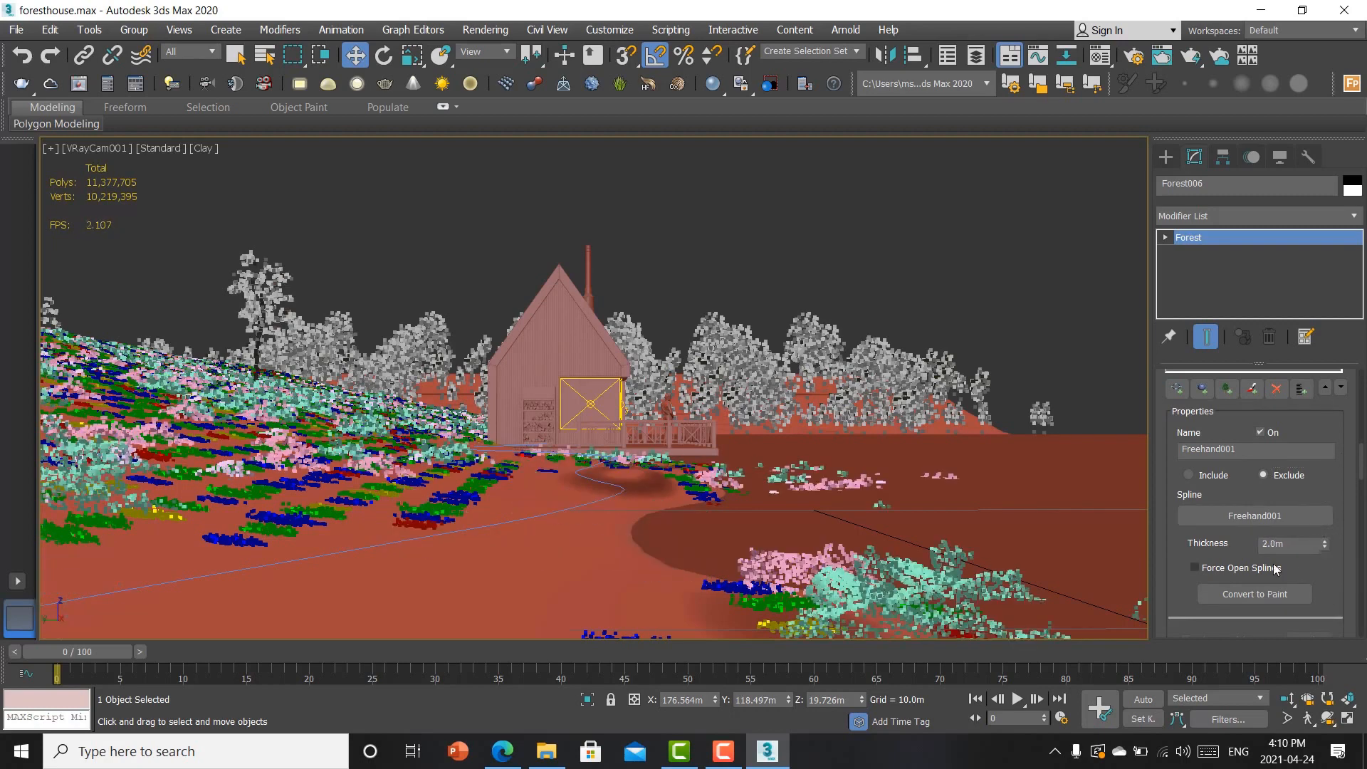
pyautogui.scroll(2, 1242, 531)
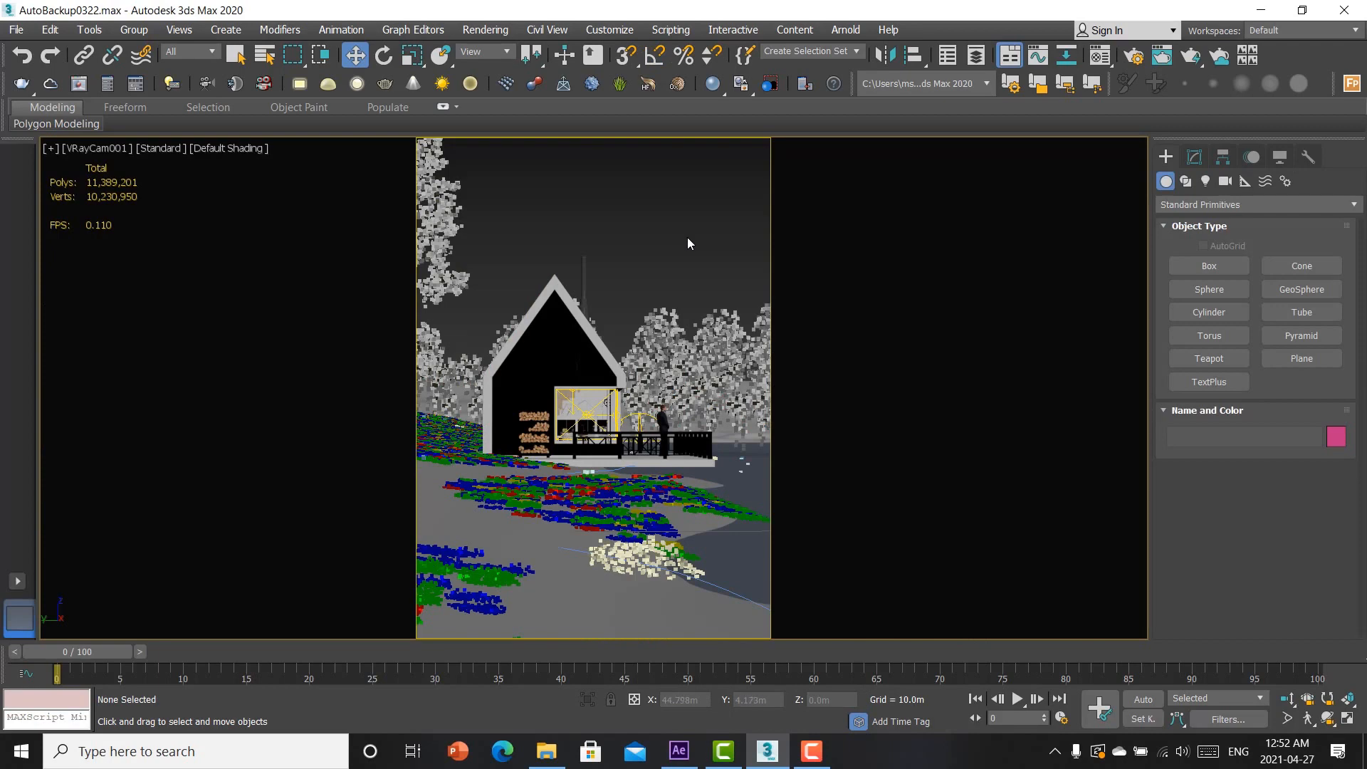
# Step: Select the unused 20 - Default material slot and change its type to VRayMtl
pyautogui.press('m')
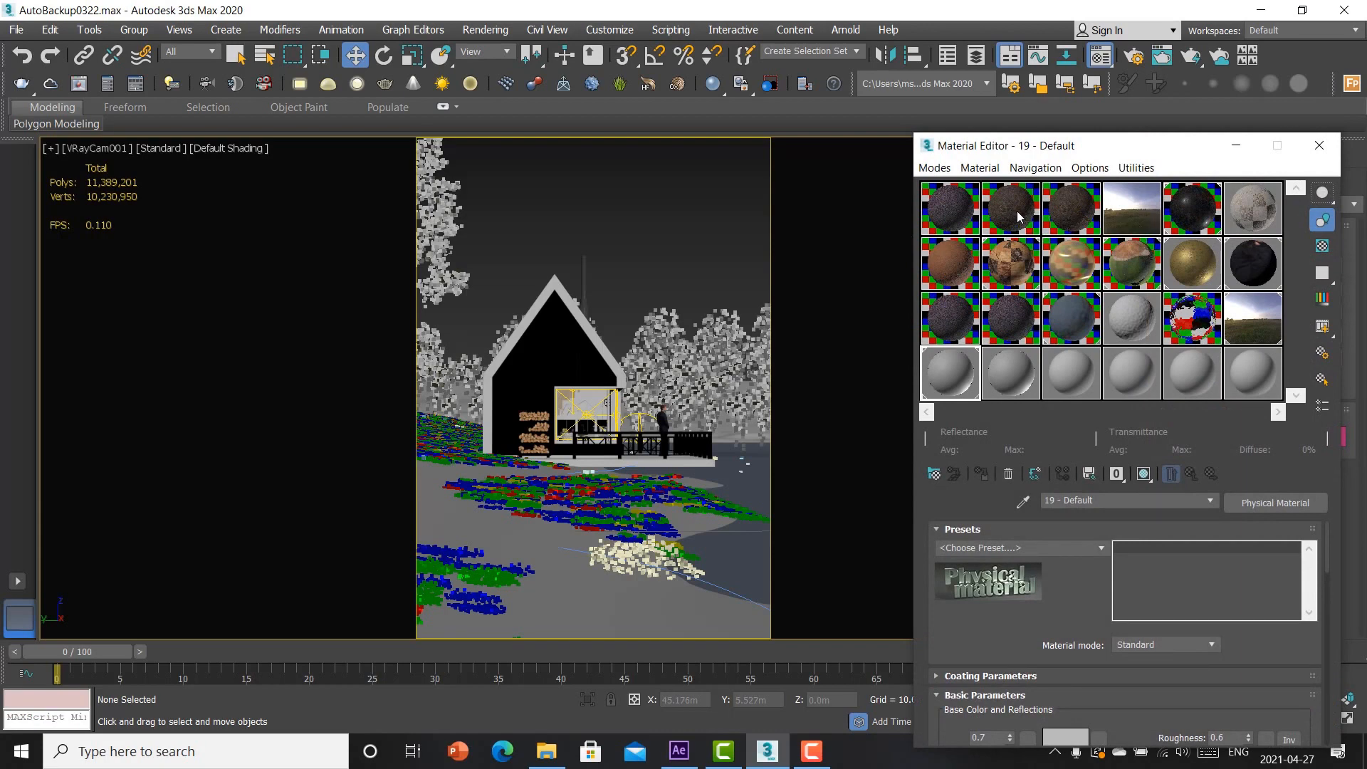
pyautogui.moveTo(1009, 211); pyautogui.dragTo(680, 563)
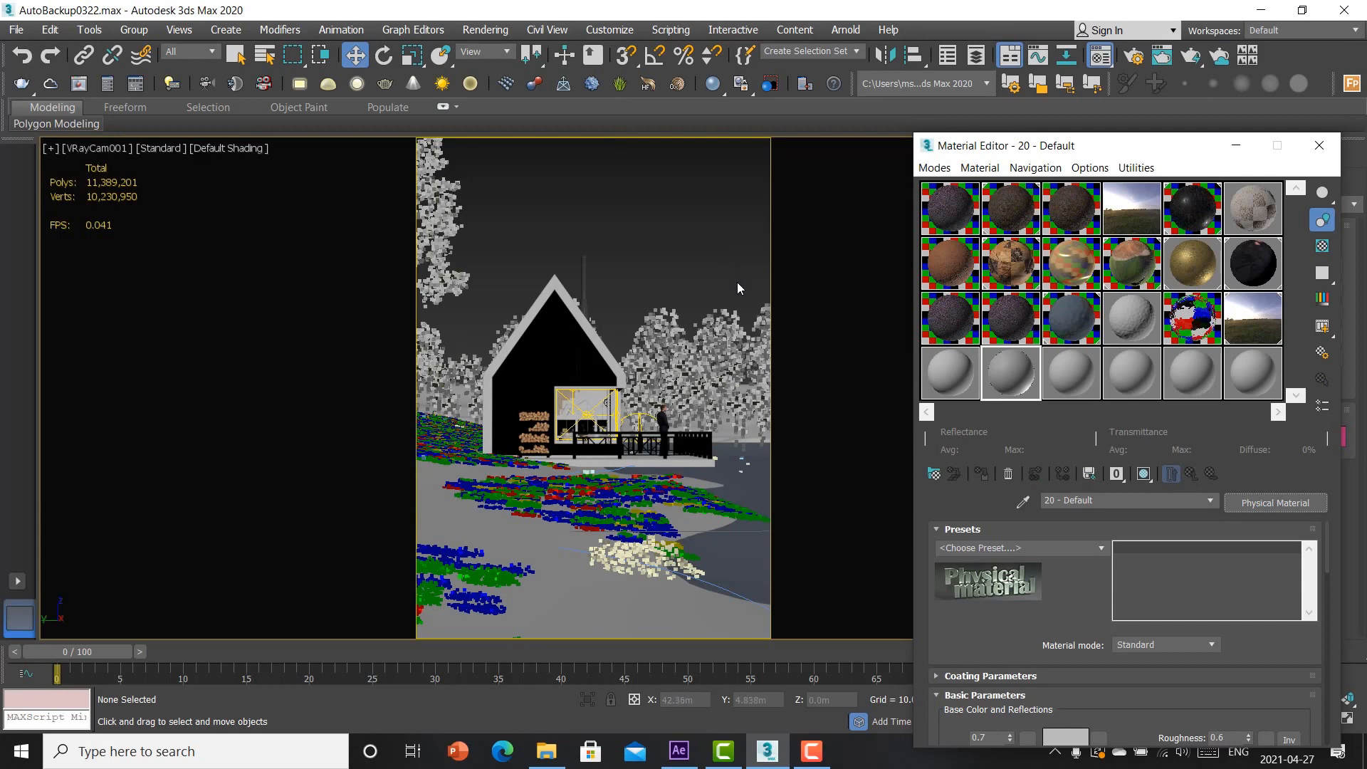
pyautogui.click(1278, 505)
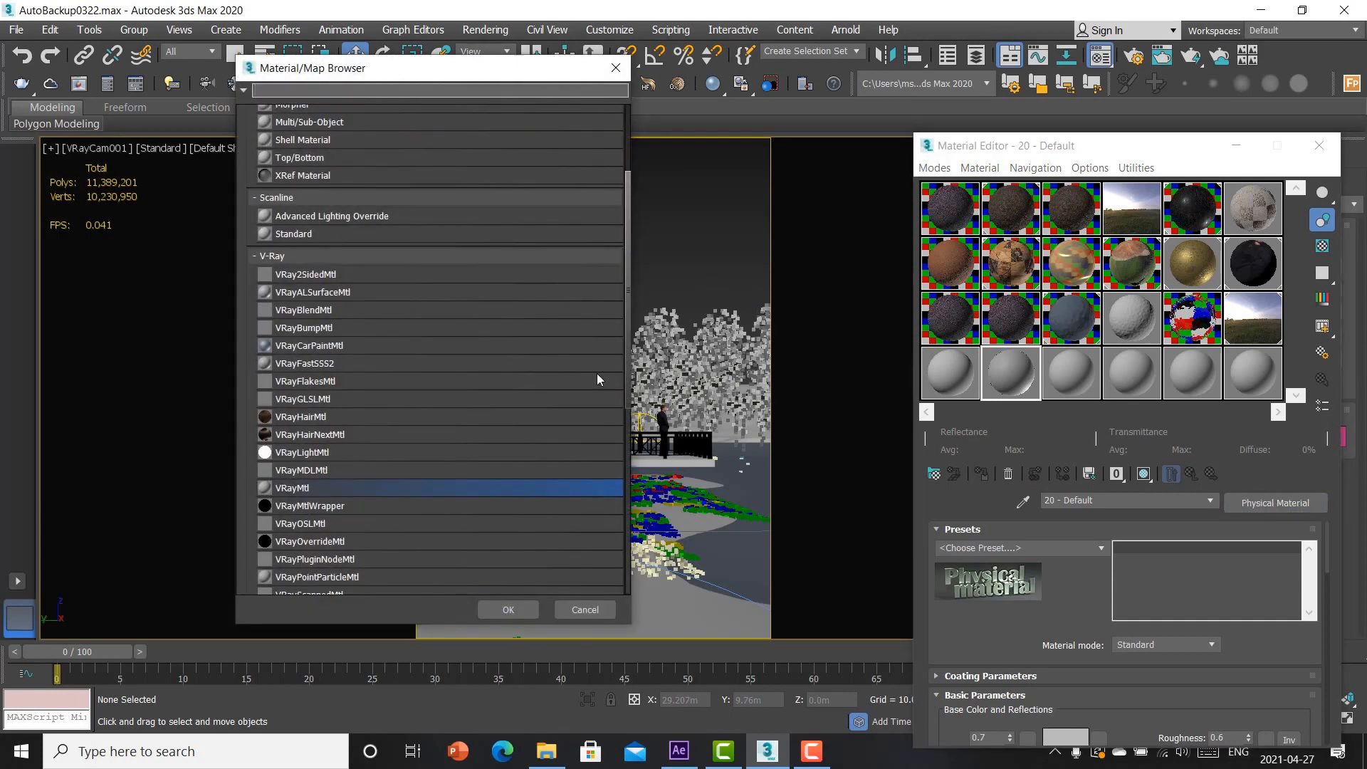
pyautogui.click(509, 610)
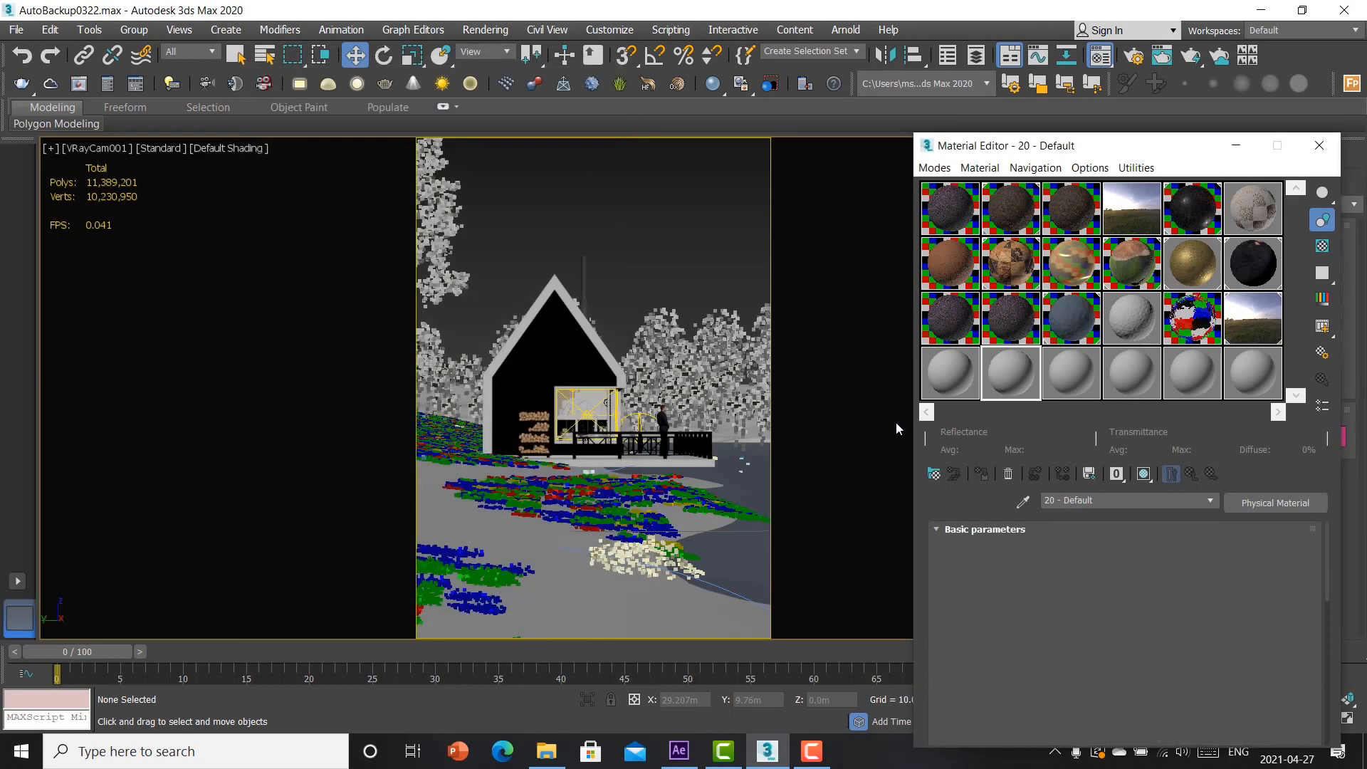
# Step: Assign a Noise map to the bump channel of the new V-Ray material
pyautogui.moveTo(1336, 573); pyautogui.dragTo(1298, 716)
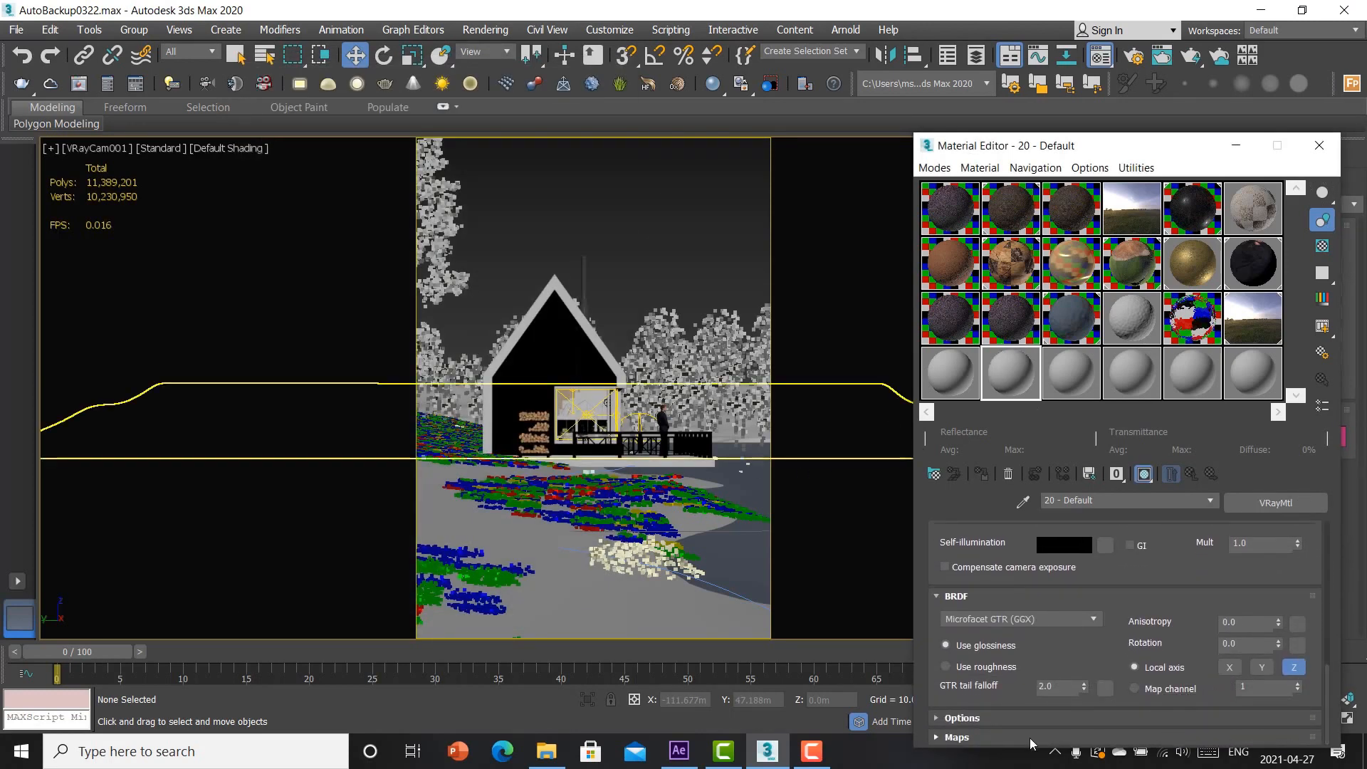
pyautogui.click(1029, 738)
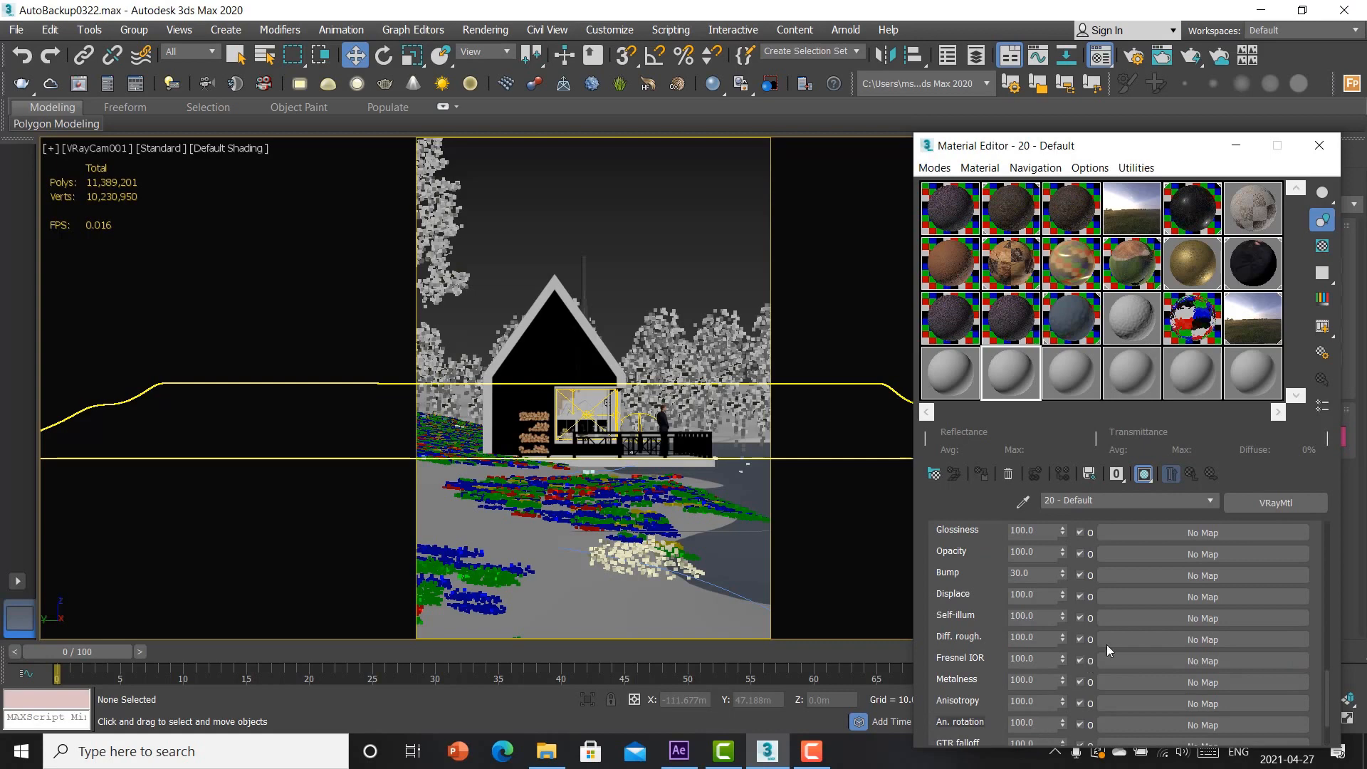
pyautogui.click(1160, 575)
pyautogui.click(299, 389)
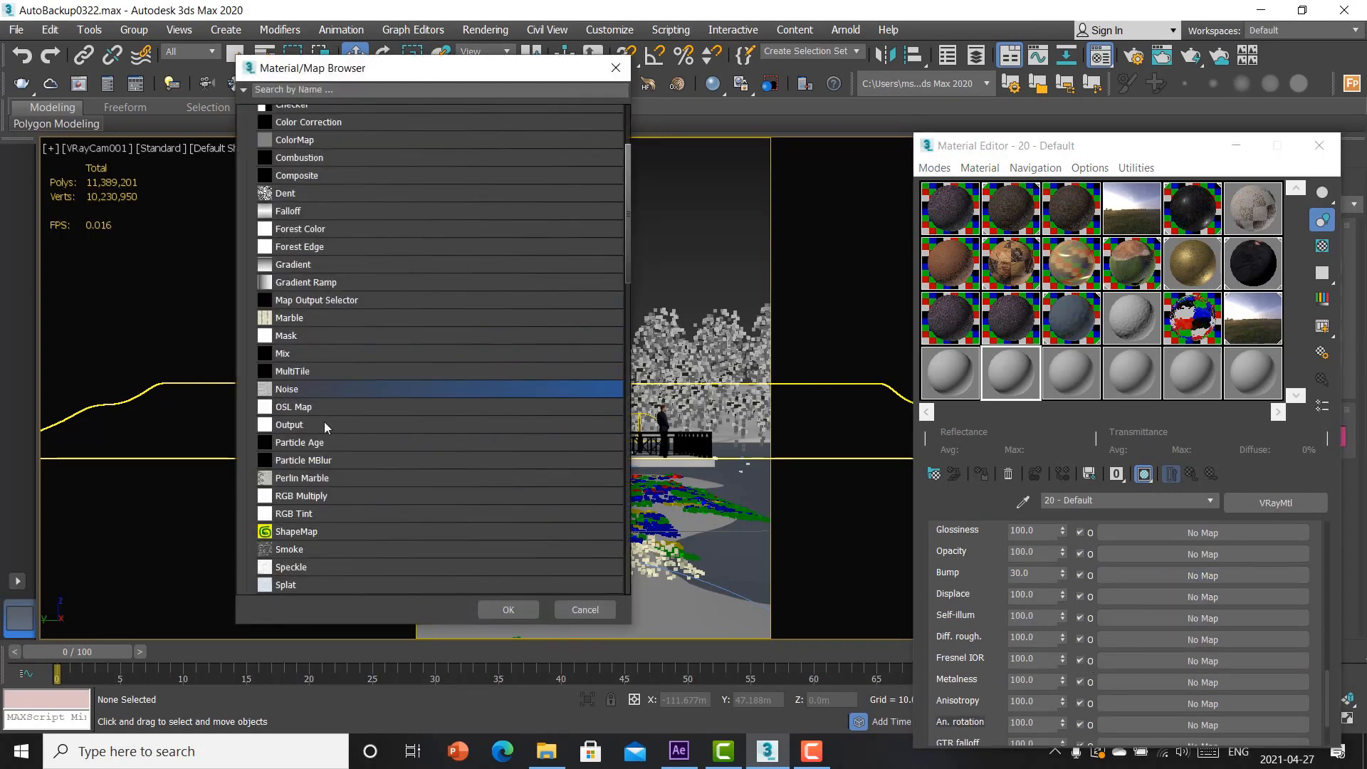
pyautogui.click(506, 609)
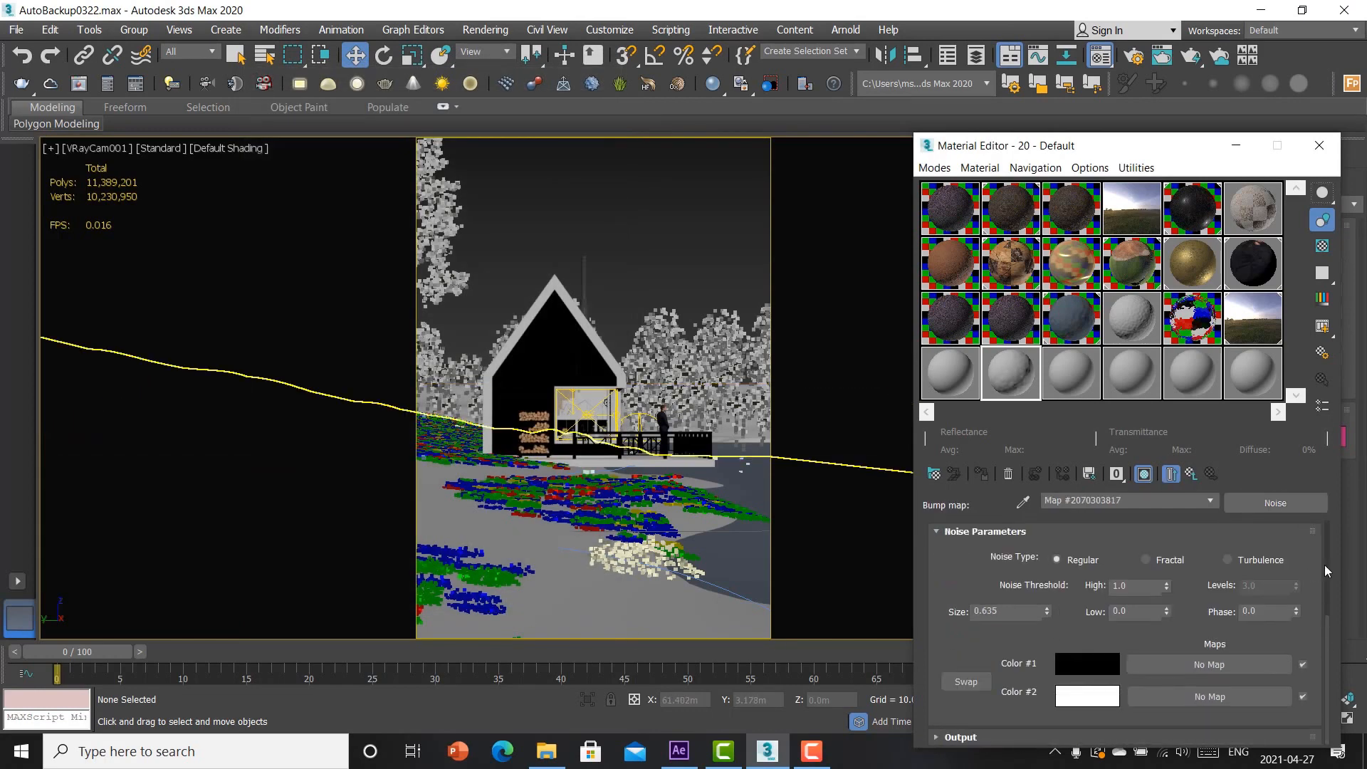
# Step: Set the bump Noise map's size to 0.5 using an enlarged sample preview, and return to the parent material
pyautogui.doubleClick(1006, 373)
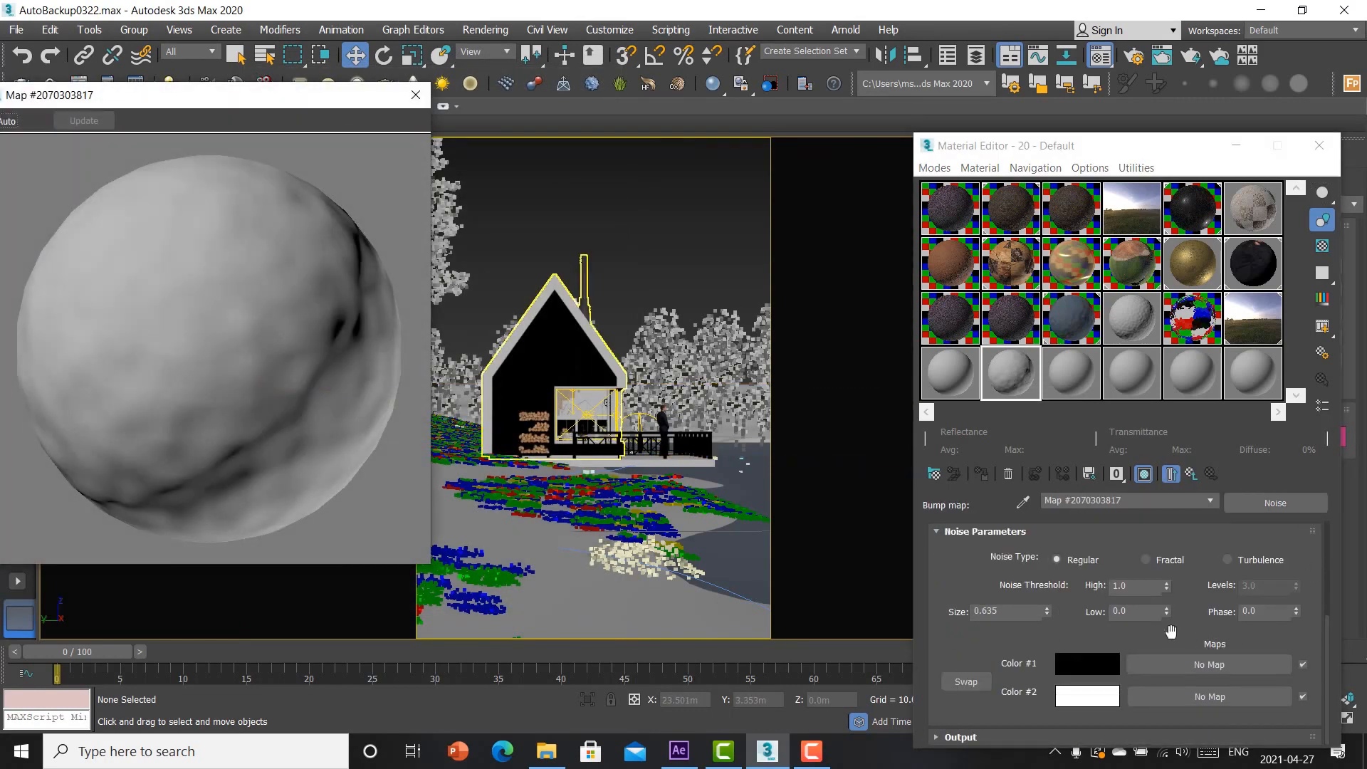
pyautogui.click(1021, 616)
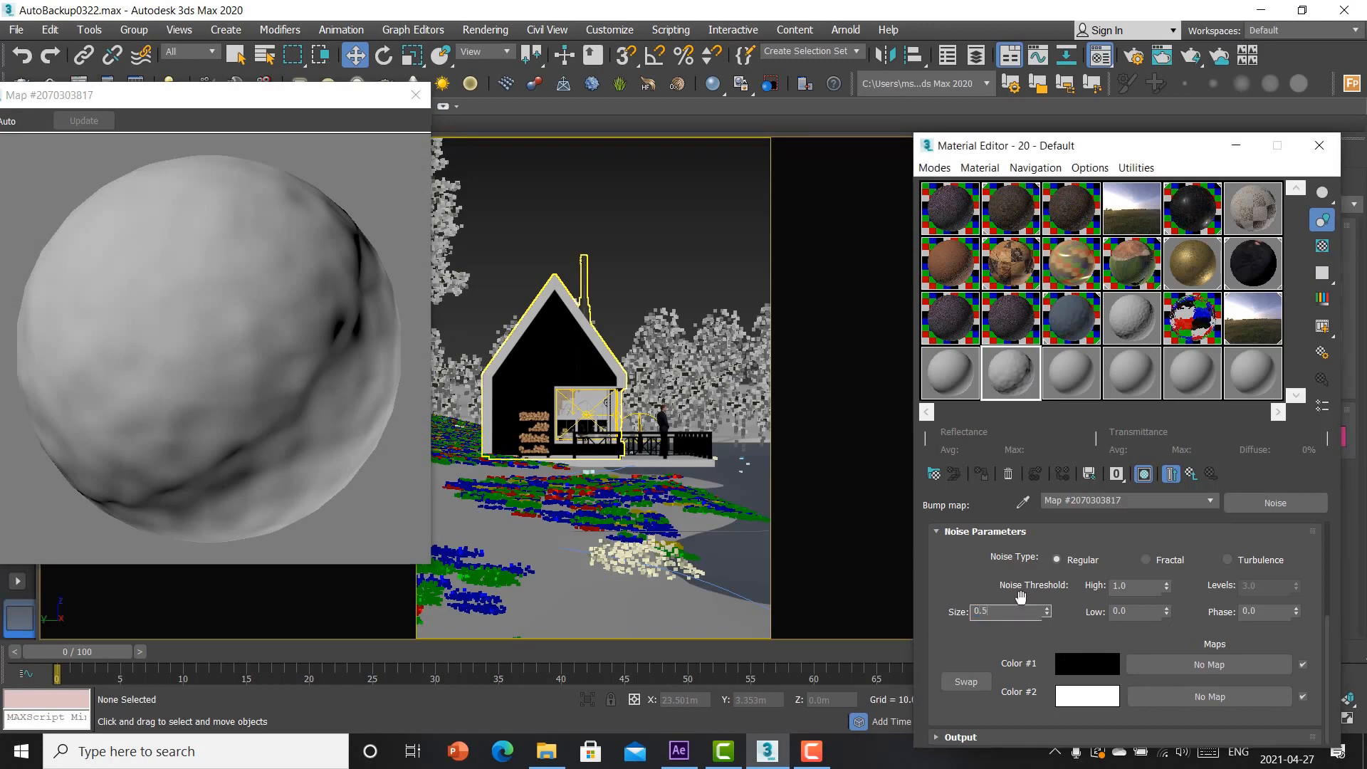
pyautogui.click(417, 91)
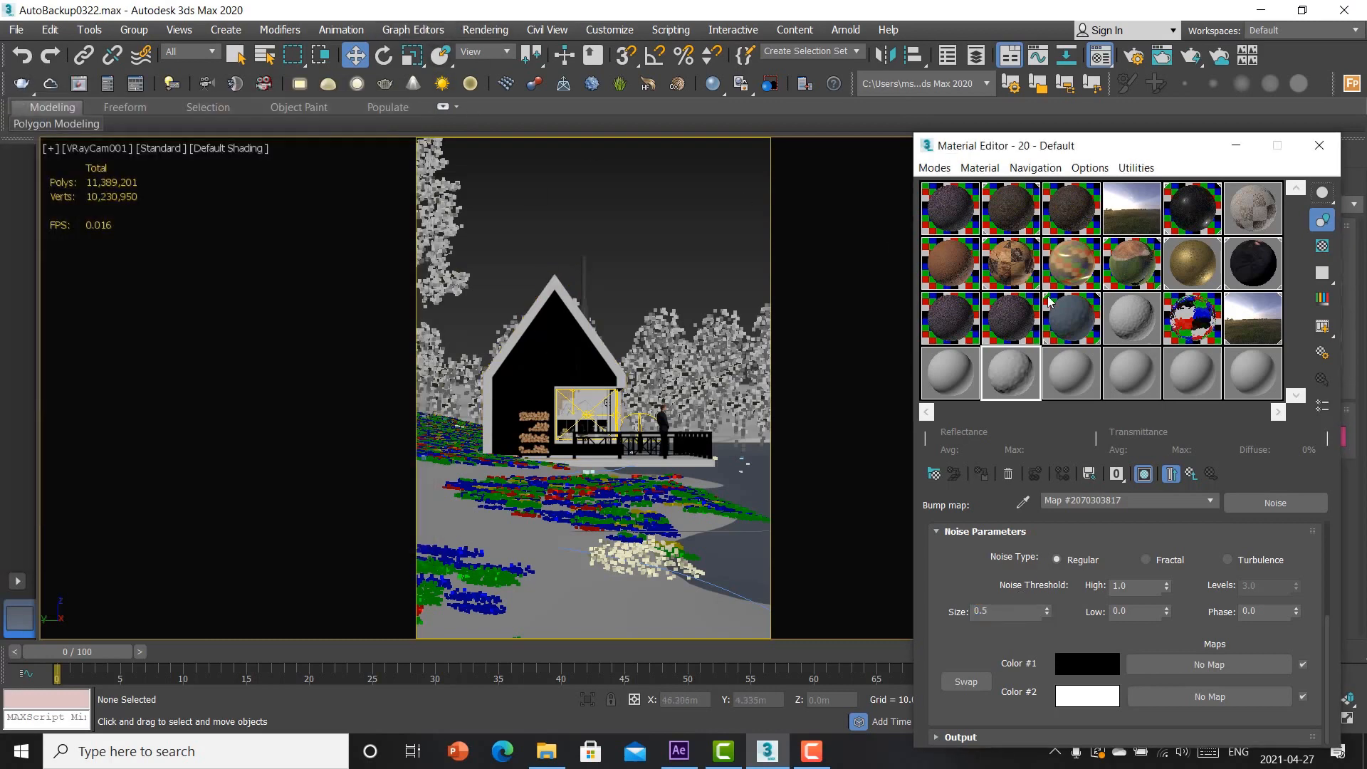
pyautogui.click(1191, 475)
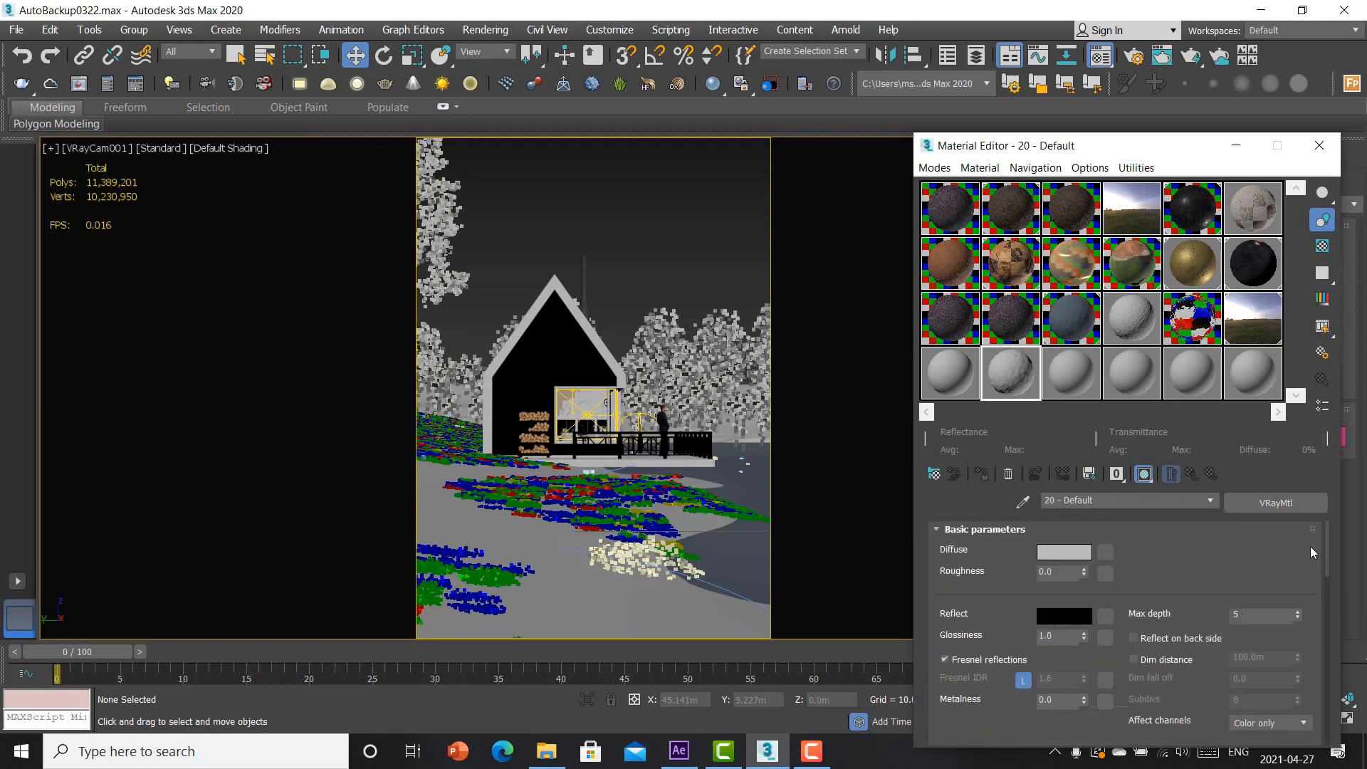
# Step: Set the V-Ray material's diffuse colour to a dark blue-grey, RGB 25, 32, 44
pyautogui.click(1058, 552)
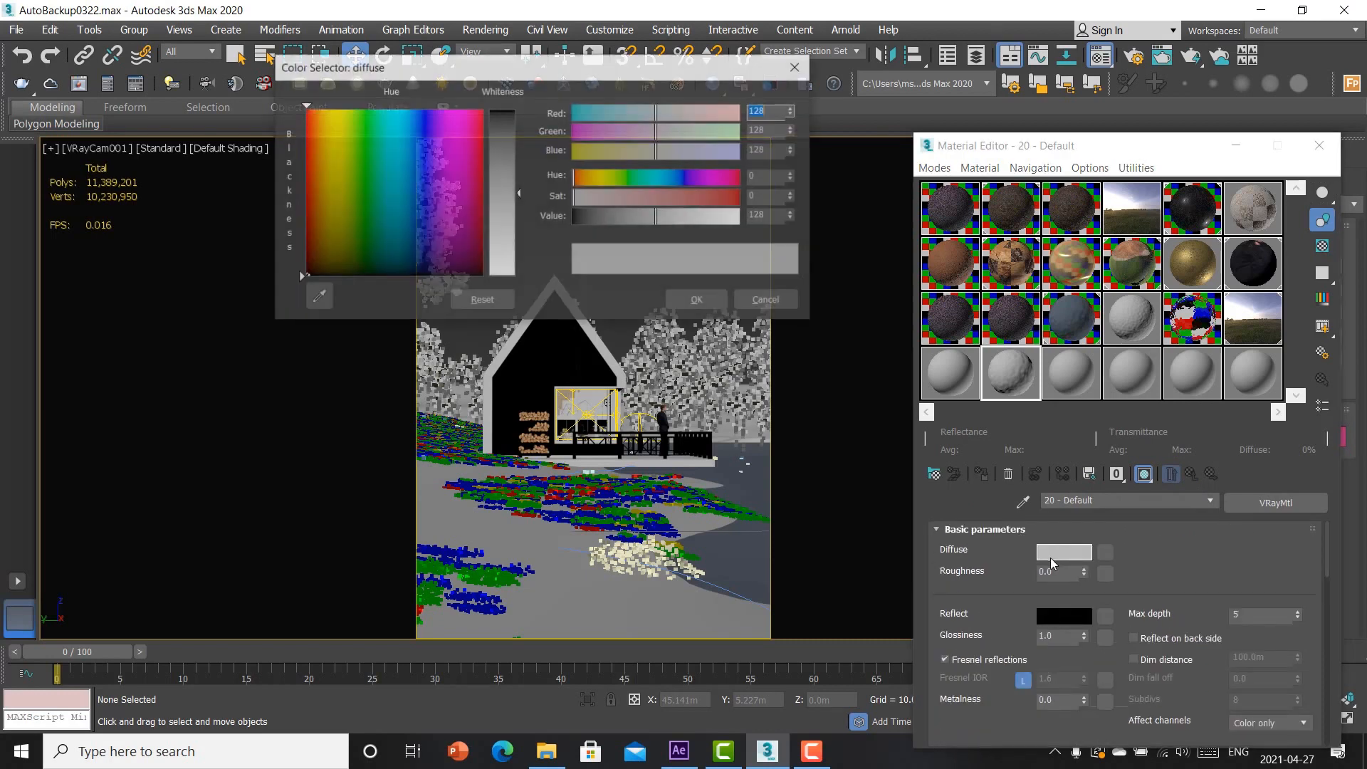
pyautogui.moveTo(436, 275); pyautogui.dragTo(412, 275)
pyautogui.moveTo(517, 156); pyautogui.dragTo(518, 133)
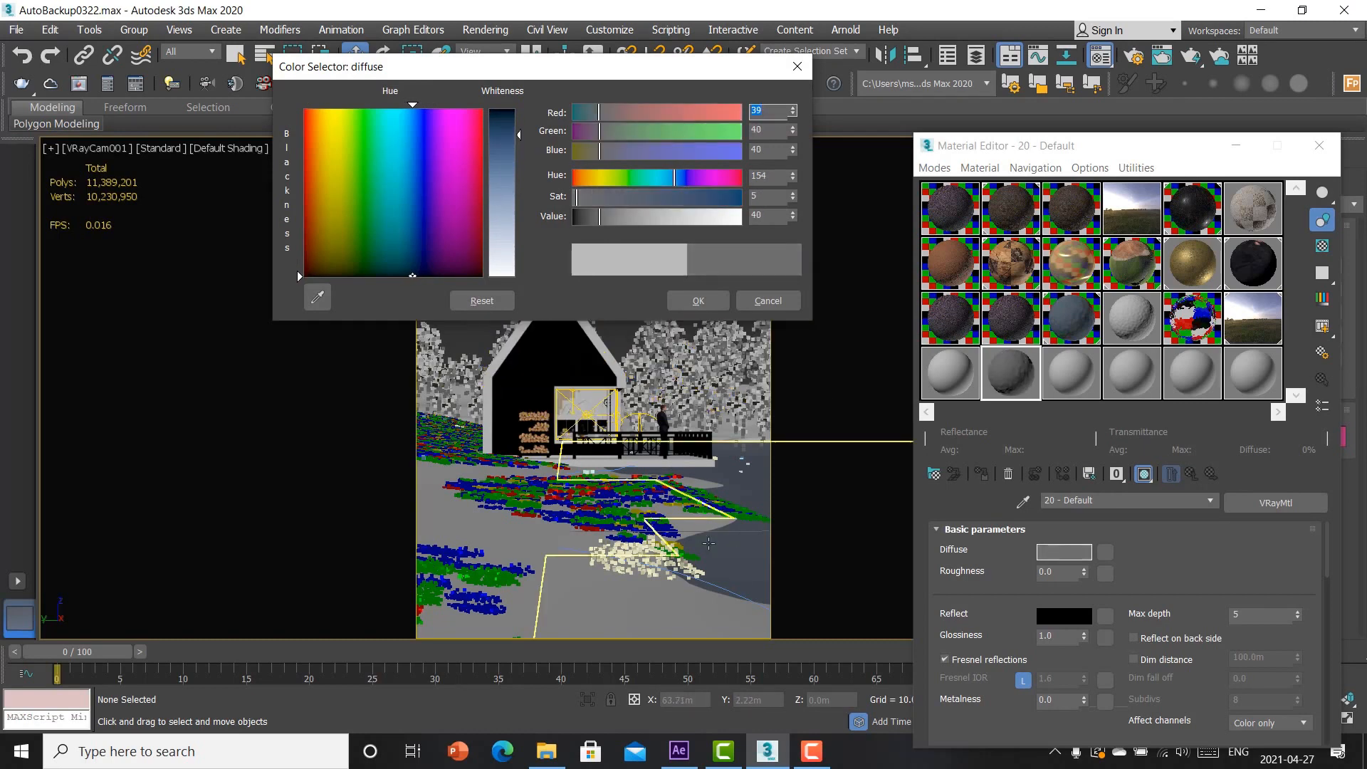
pyautogui.moveTo(412, 264)
pyautogui.mouseDown()
pyautogui.moveTo(433, 274)
pyautogui.moveTo(408, 271)
pyautogui.mouseUp()
pyautogui.moveTo(507, 128); pyautogui.dragTo(510, 134)
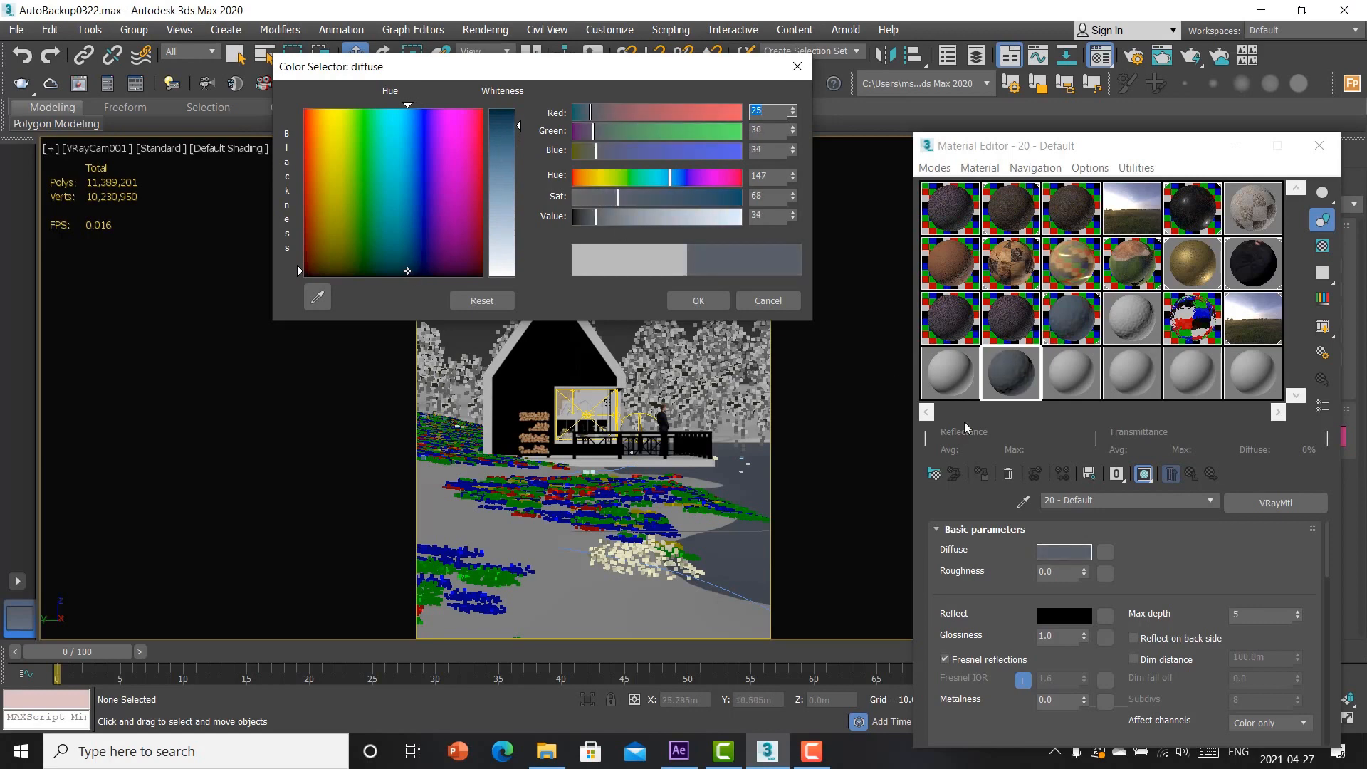
pyautogui.moveTo(408, 270); pyautogui.dragTo(413, 265)
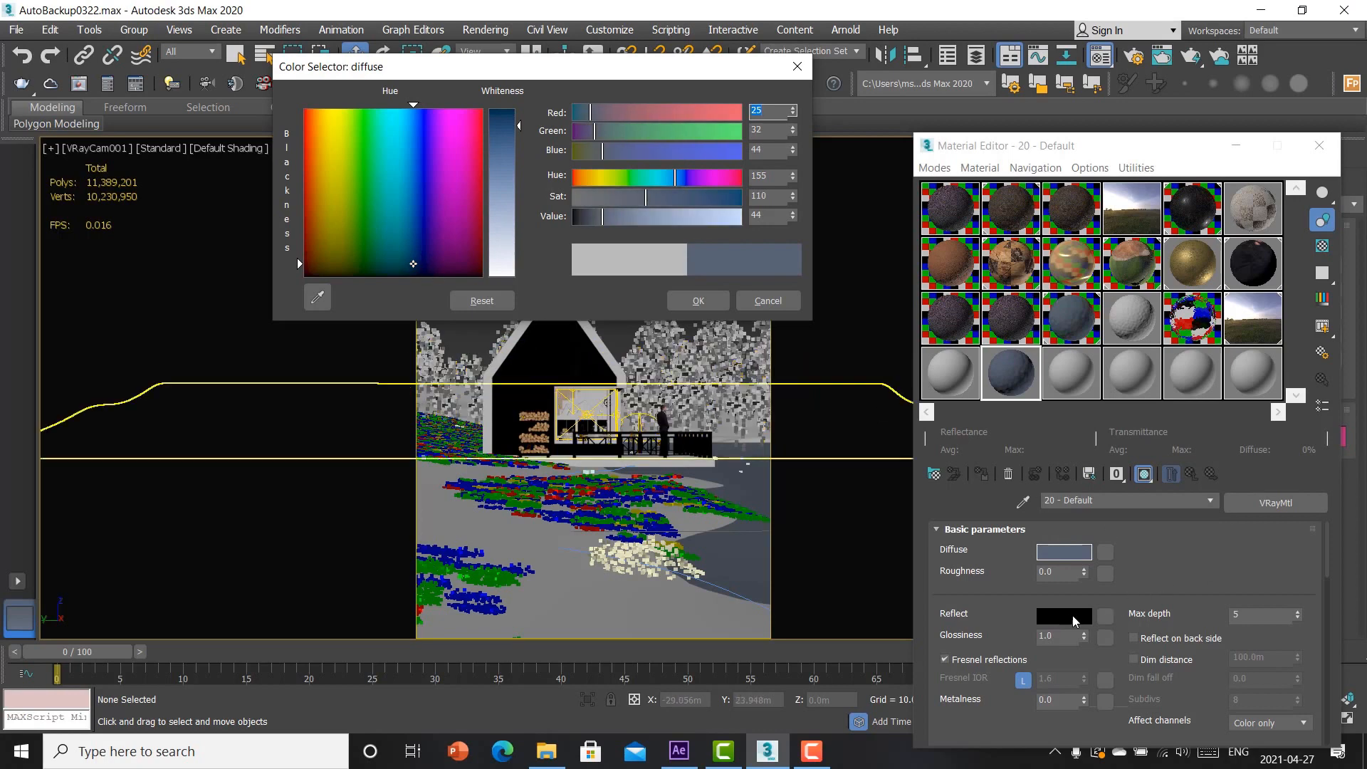
# Step: Set the V-Ray material's reflection colour to a neutral grey
pyautogui.scroll(-2, 1074, 616)
pyautogui.click(1073, 574)
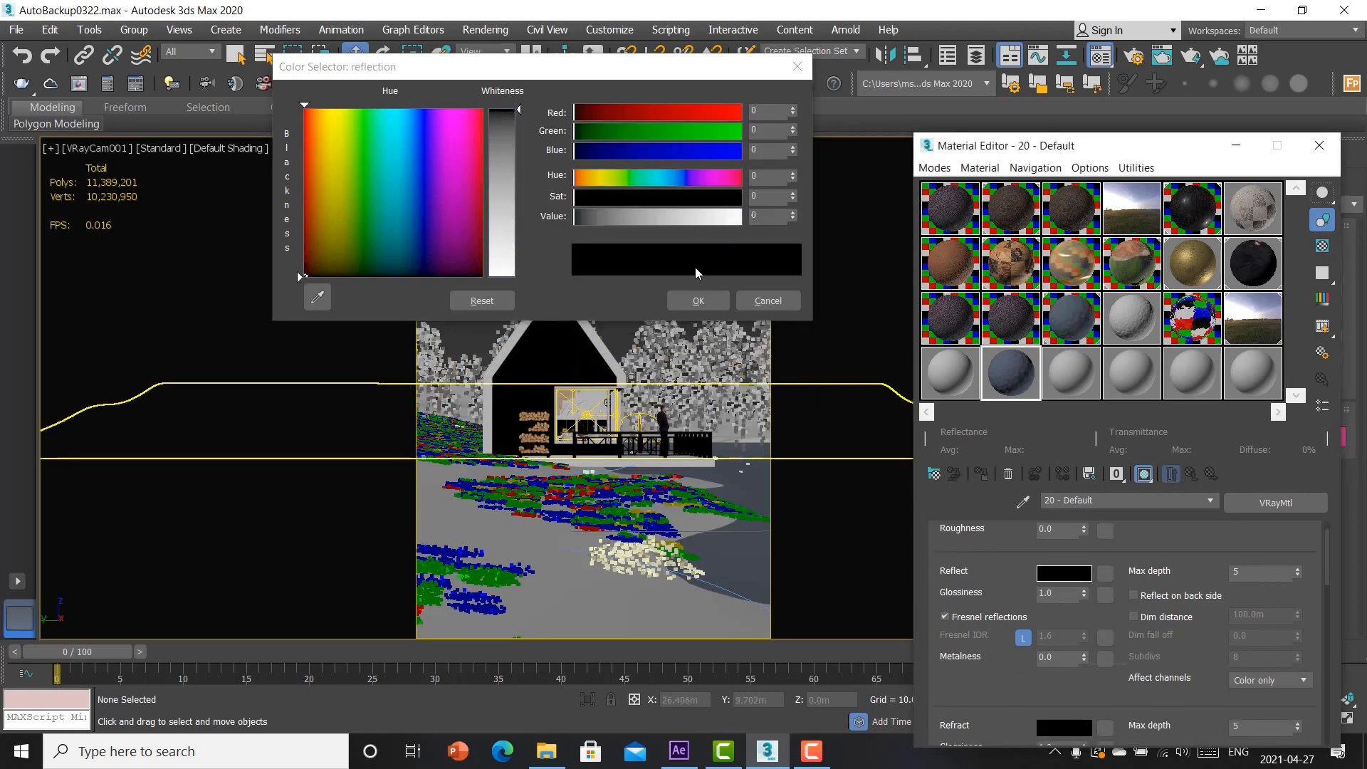
pyautogui.moveTo(597, 216); pyautogui.dragTo(606, 218)
pyautogui.click(699, 300)
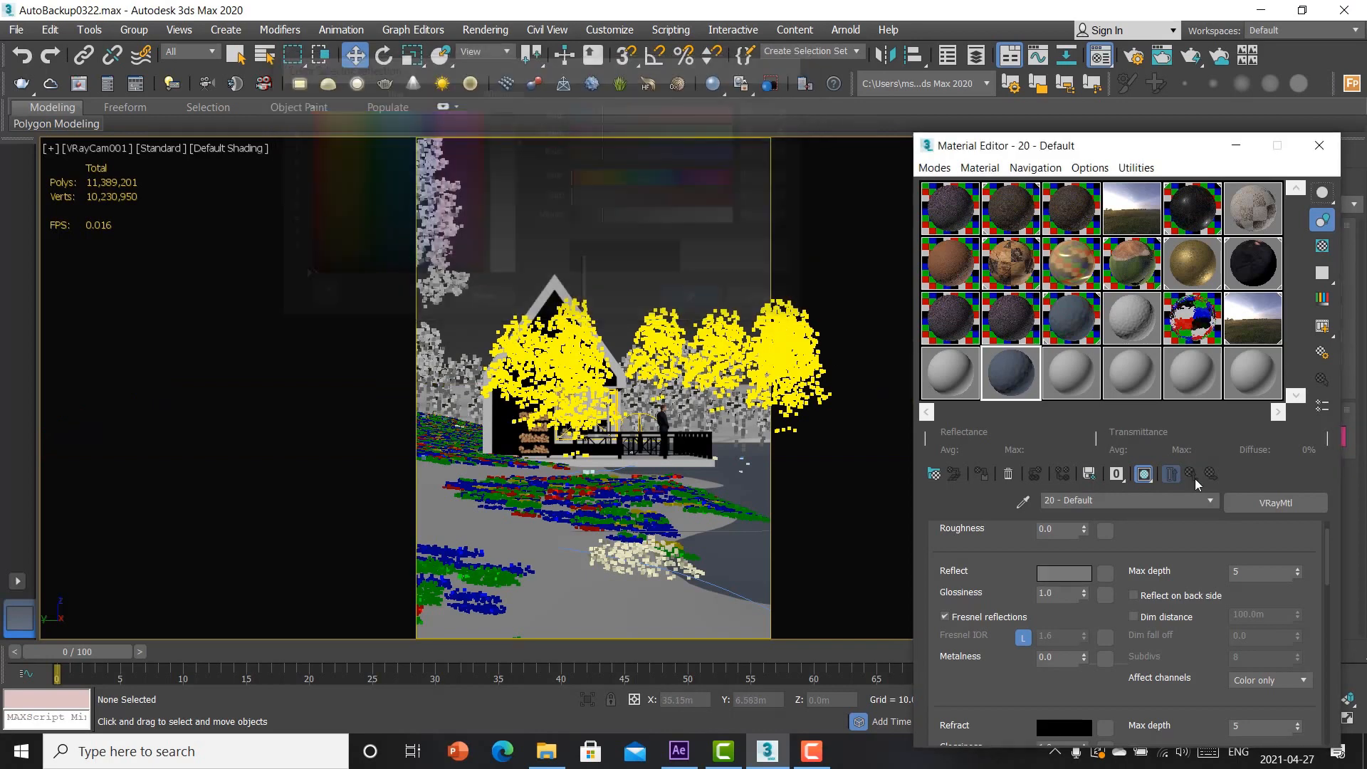
# Step: Set the refraction colour to white with value 255 and show the checkered background behind the material sample
pyautogui.scroll(-3, 1076, 641)
pyautogui.click(1054, 663)
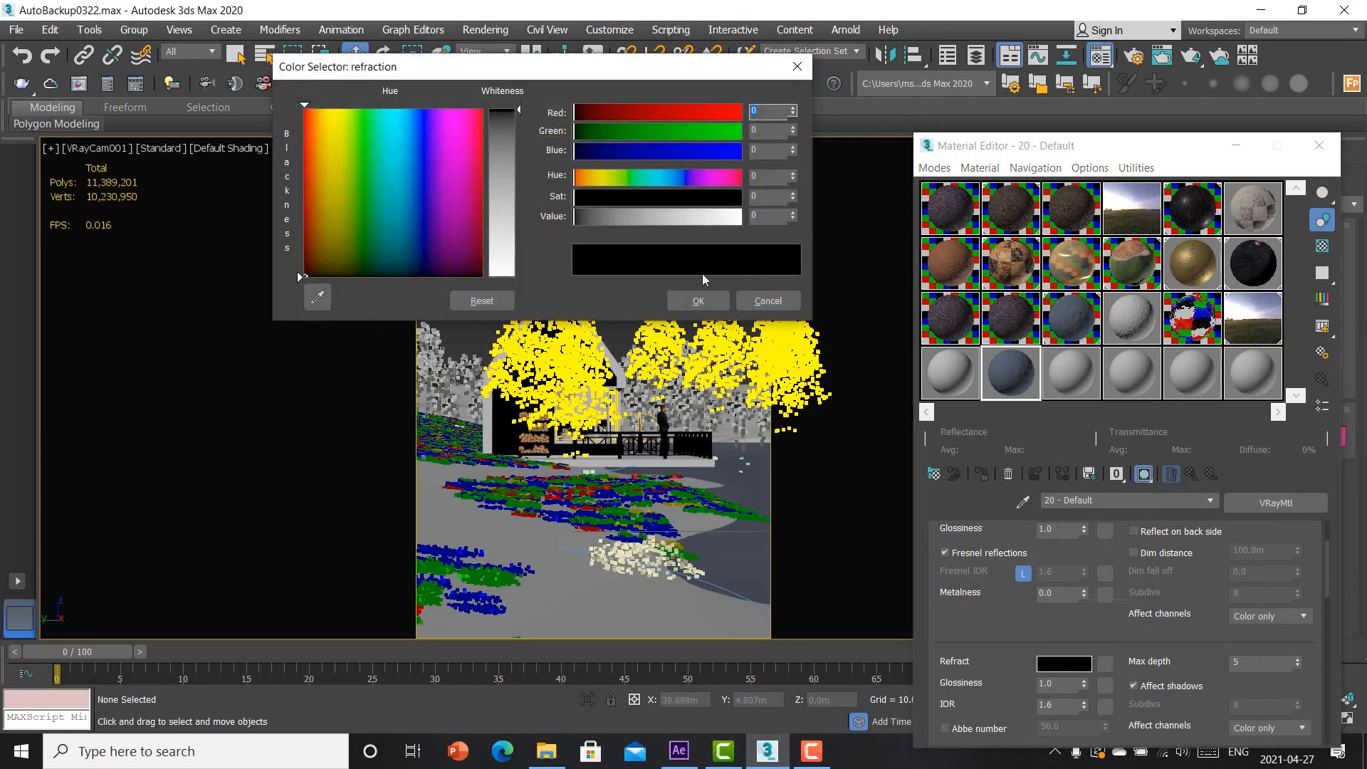
pyautogui.moveTo(584, 217); pyautogui.dragTo(740, 218)
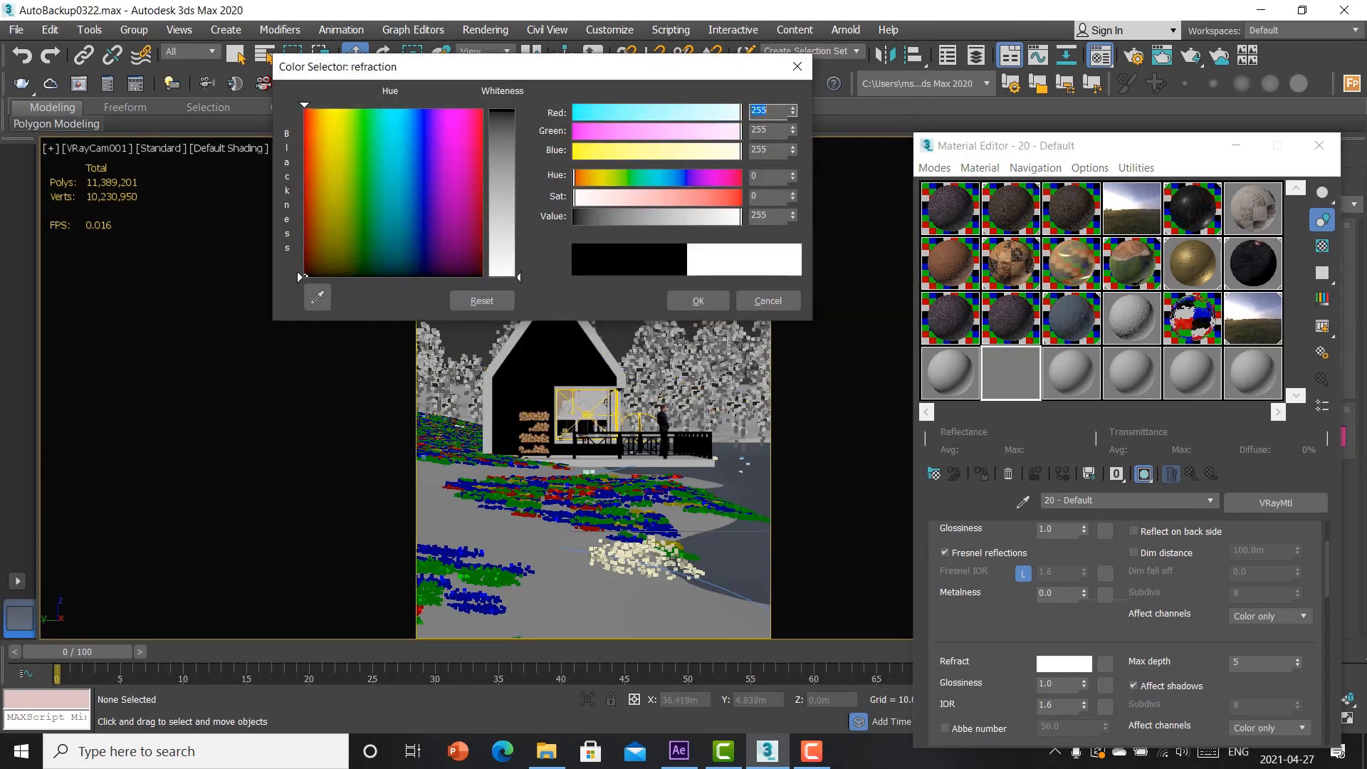
pyautogui.click(698, 300)
pyautogui.click(1322, 246)
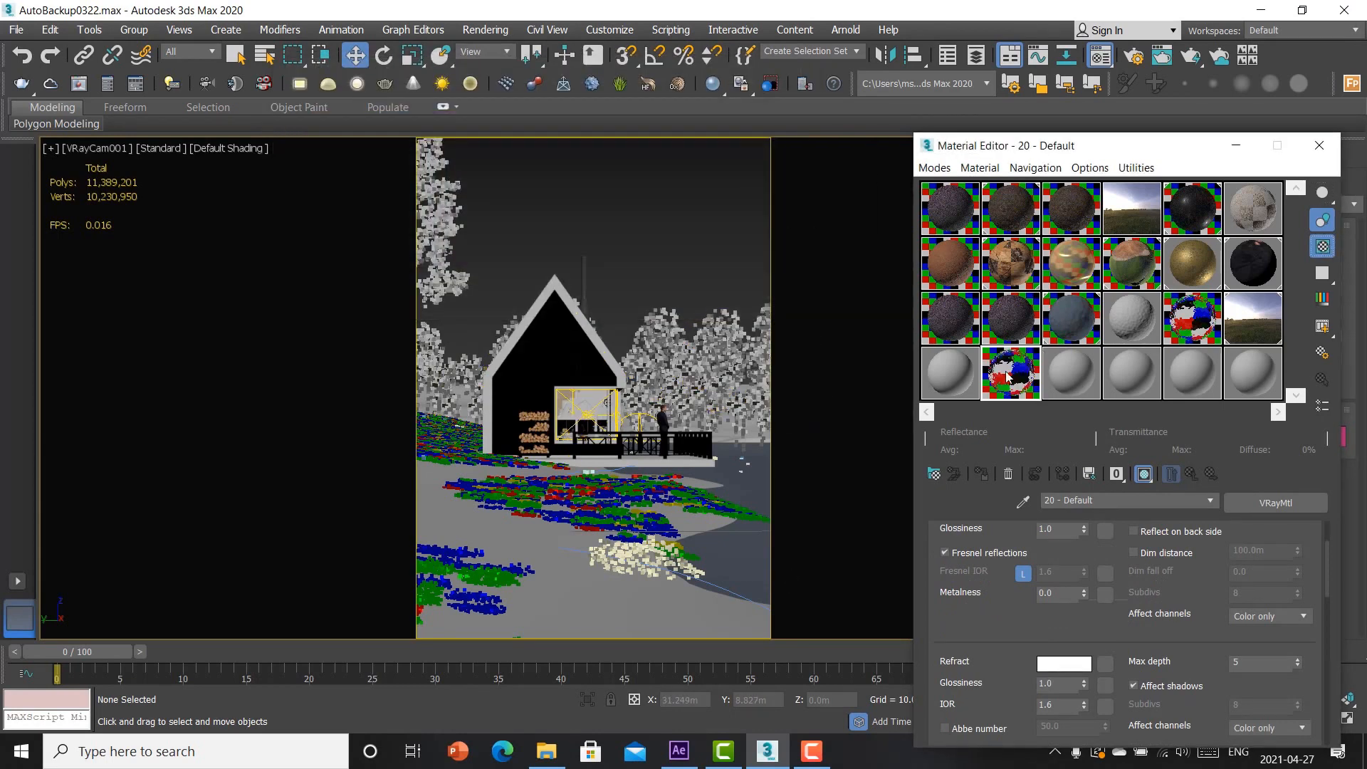
pyautogui.press('m')
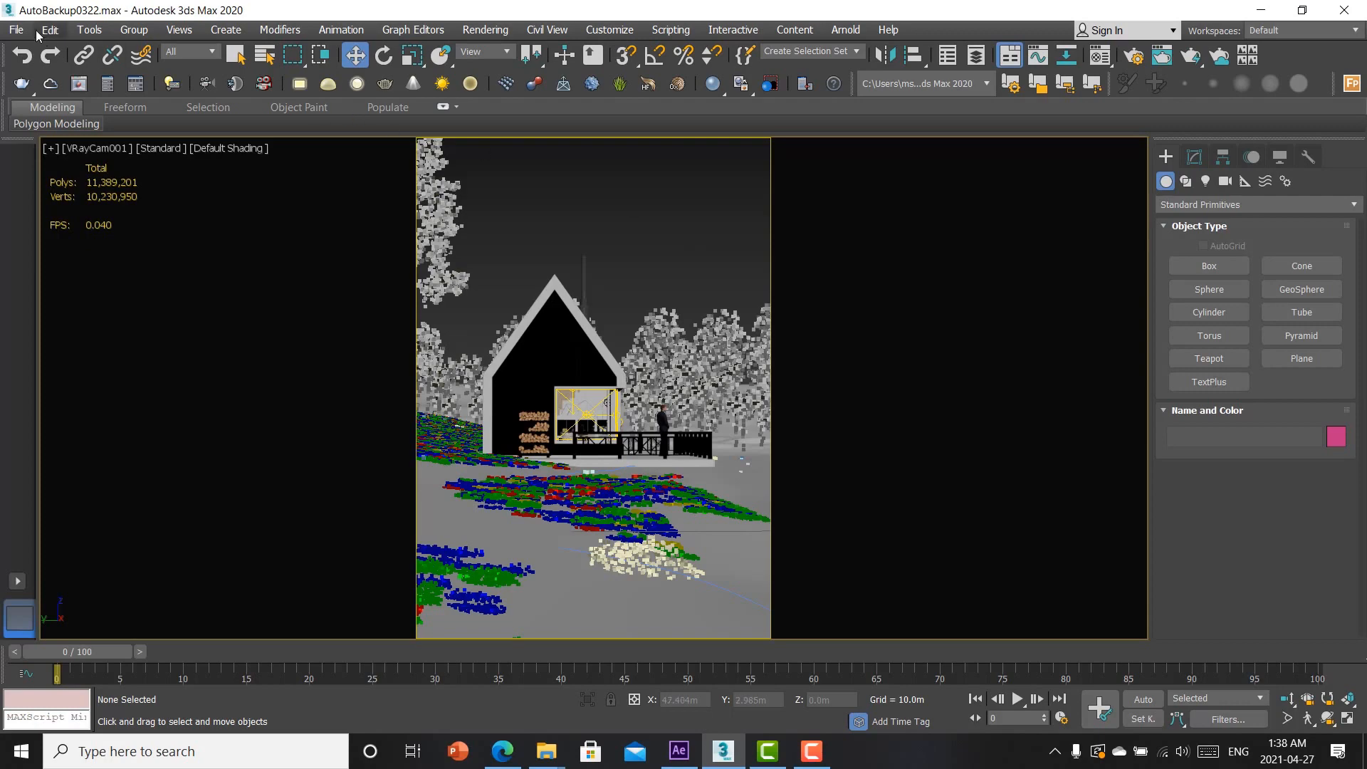
# Step: Open the Wooden_rowboat scene file from the boat folder to merge it into the current scene
pyautogui.click(16, 29)
pyautogui.moveTo(143, 257)
pyautogui.click(228, 278)
pyautogui.click(58, 302)
pyautogui.doubleClick(412, 334)
pyautogui.doubleClick(142, 141)
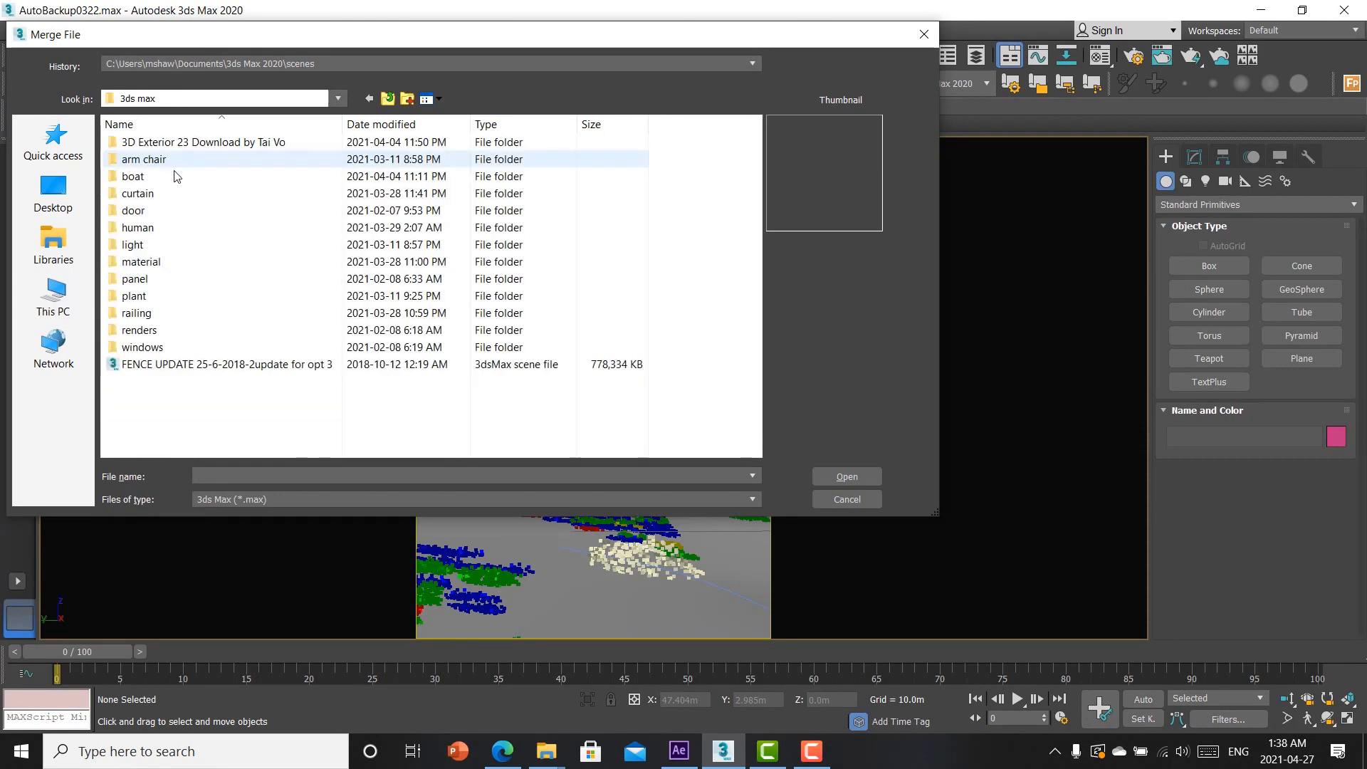
pyautogui.doubleClick(177, 176)
pyautogui.doubleClick(193, 144)
pyautogui.click(161, 171)
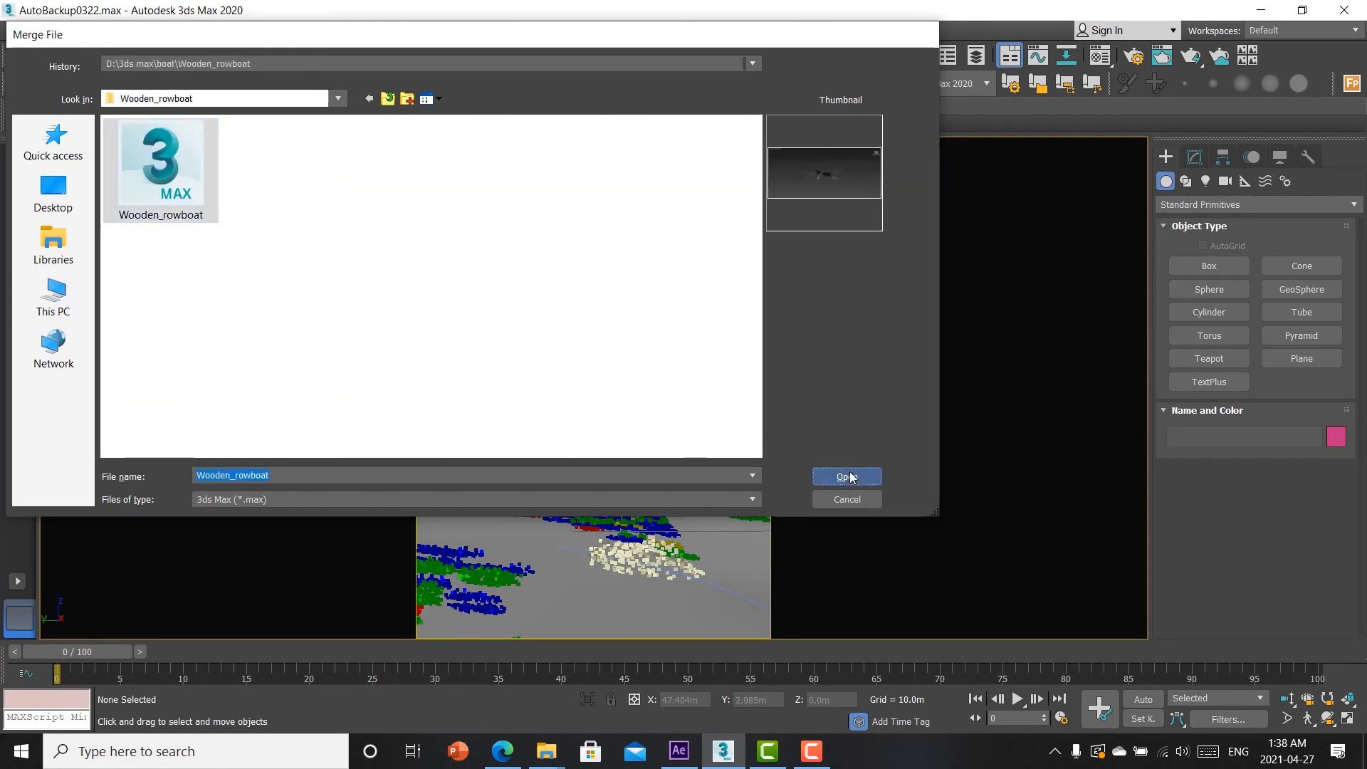
pyautogui.click(847, 477)
# Step: Merge all of the rowboat file's objects into the scene, auto-renaming the duplicates
pyautogui.click(484, 514)
pyautogui.click(823, 610)
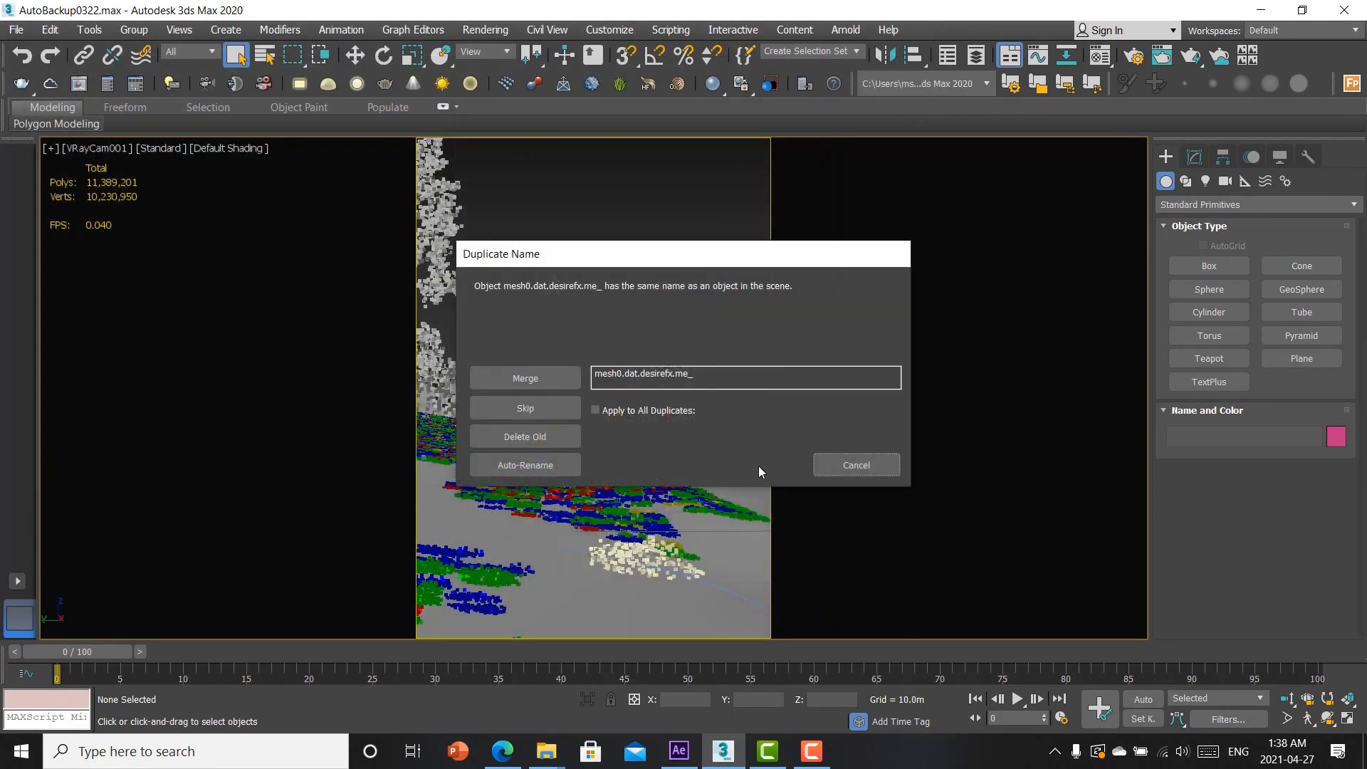
pyautogui.click(573, 465)
pyautogui.click(562, 464)
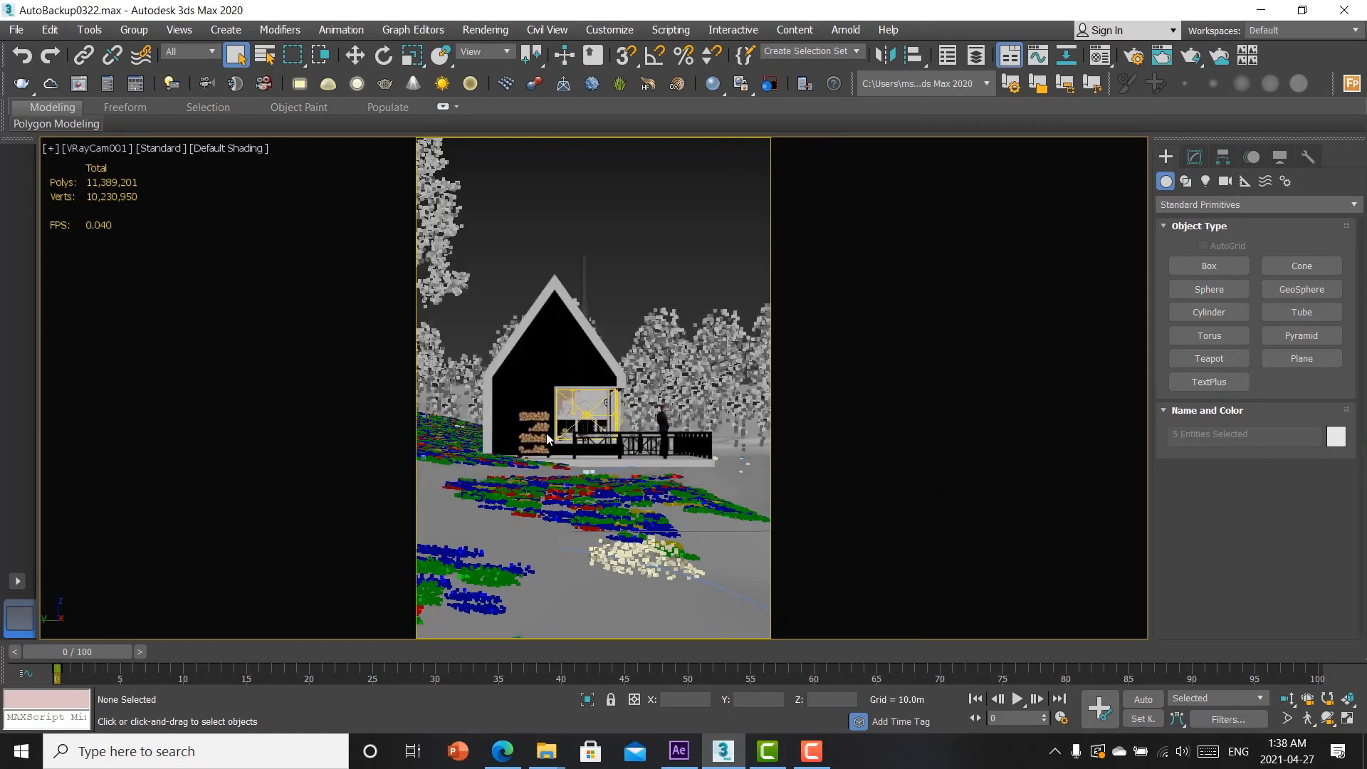
# Step: In the top view, move the merged rowboat objects to open space beside the terrain and uniformly enlarge them
pyautogui.press('t')
pyautogui.press('w')
pyautogui.scroll(4, 563, 325)
pyautogui.moveTo(580, 316); pyautogui.dragTo(522, 341, button='middle')
pyautogui.moveTo(520, 331); pyautogui.dragTo(589, 289)
pyautogui.press('r')
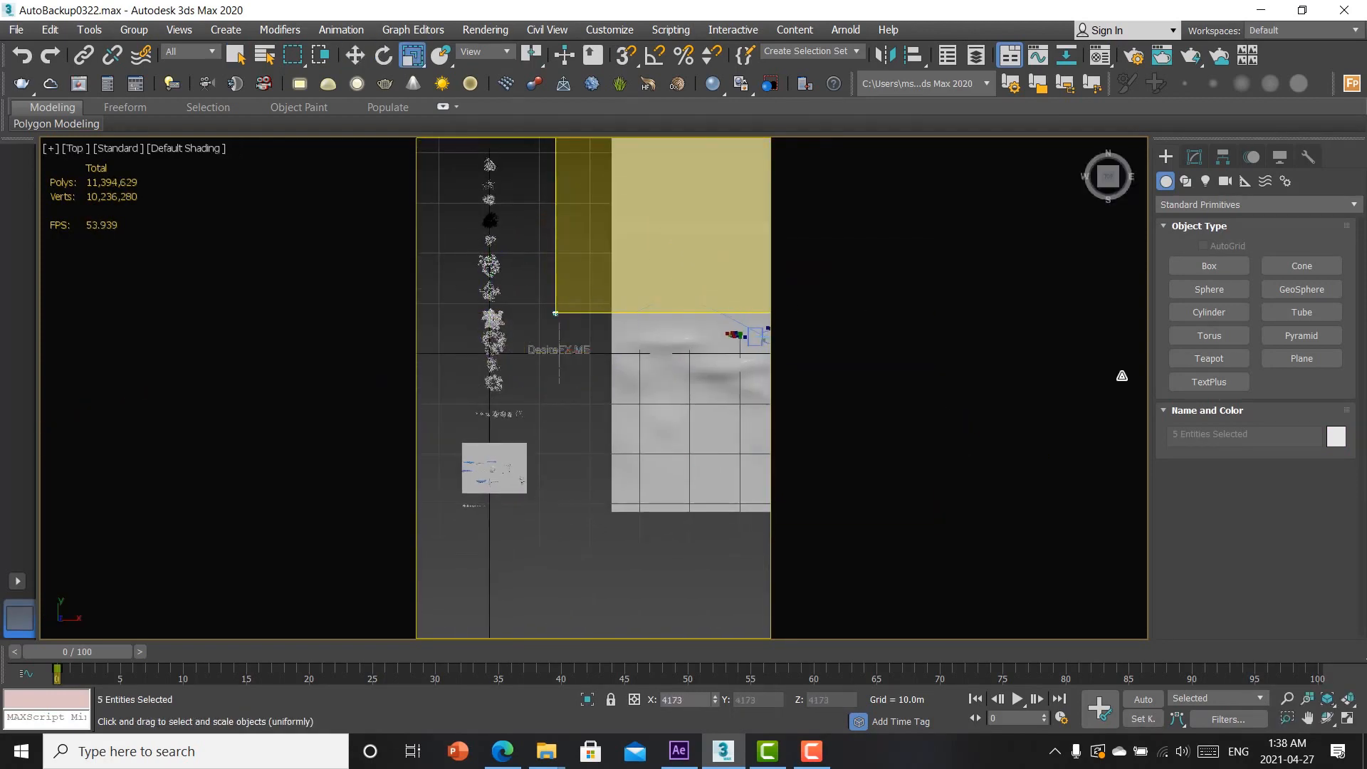
pyautogui.moveTo(567, 304); pyautogui.dragTo(467, 28)
# Step: Select only the boat's two objects and move them onto the terrain near the path and scattered plants
pyautogui.press('w')
pyautogui.scroll(3, 572, 363)
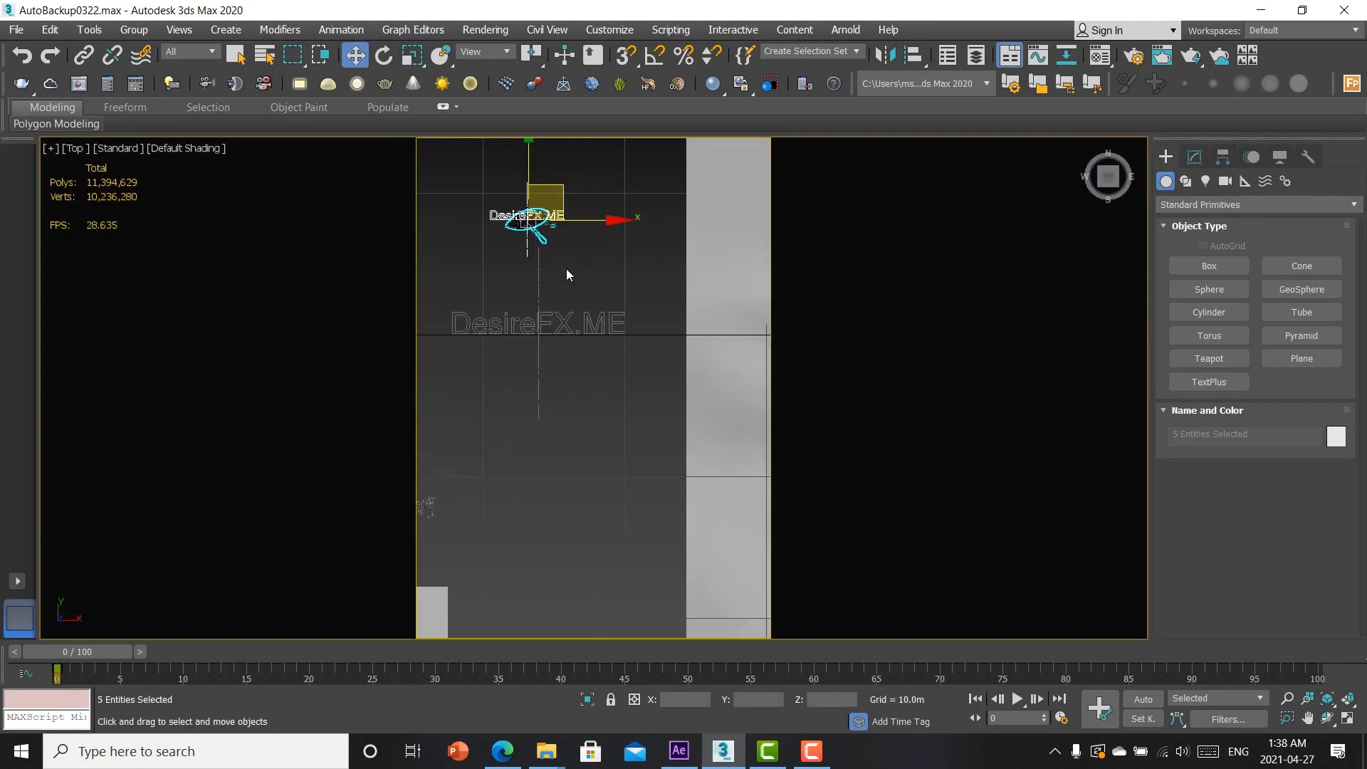
pyautogui.click(579, 320)
pyautogui.scroll(5, 529, 224)
pyautogui.scroll(-2, 541, 290)
pyautogui.moveTo(559, 267); pyautogui.dragTo(476, 299)
pyautogui.scroll(-4, 478, 299)
pyautogui.scroll(-5, 538, 262)
pyautogui.moveTo(538, 262); pyautogui.dragTo(638, 325)
pyautogui.moveTo(637, 325); pyautogui.dragTo(497, 329, button='middle')
pyautogui.scroll(2, 497, 329)
pyautogui.moveTo(498, 331); pyautogui.dragTo(643, 285)
# Step: Rotate the rowboat to lie nearly perpendicular to the planted bank and scale it up uniformly
pyautogui.scroll(5, 634, 290)
pyautogui.press('e')
pyautogui.moveTo(630, 405); pyautogui.dragTo(539, 436)
pyautogui.press('r')
pyautogui.moveTo(589, 329); pyautogui.dragTo(581, 264)
pyautogui.press('e')
pyautogui.moveTo(627, 409); pyautogui.dragTo(638, 183)
pyautogui.press('w')
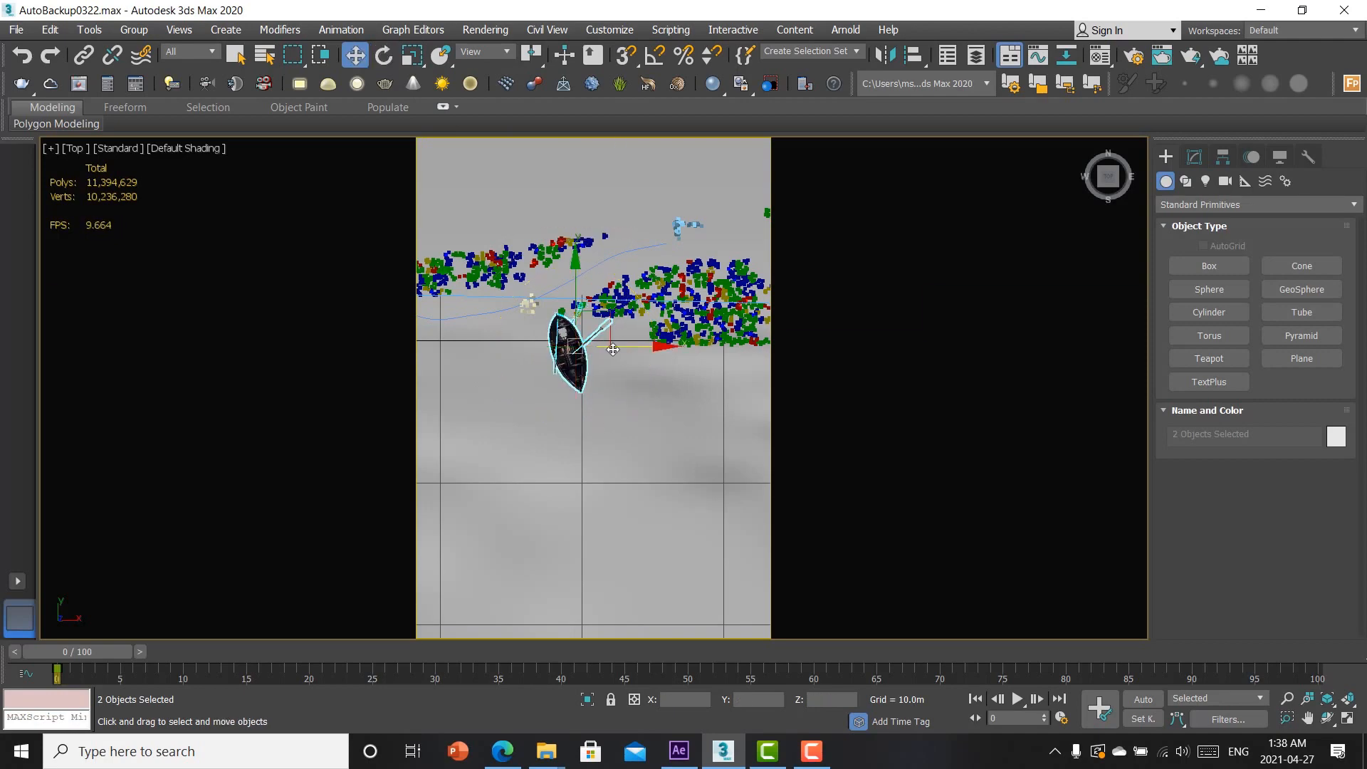
# Step: In the V-Ray camera view, position the rowboat so its end enters the frame beside the grass, in front of the deck
pyautogui.press('c')
pyautogui.moveTo(806, 442); pyautogui.dragTo(803, 421)
pyautogui.press('r')
pyautogui.press('w')
pyautogui.moveTo(779, 510); pyautogui.dragTo(736, 491)
pyautogui.press('e')
pyautogui.press('w')
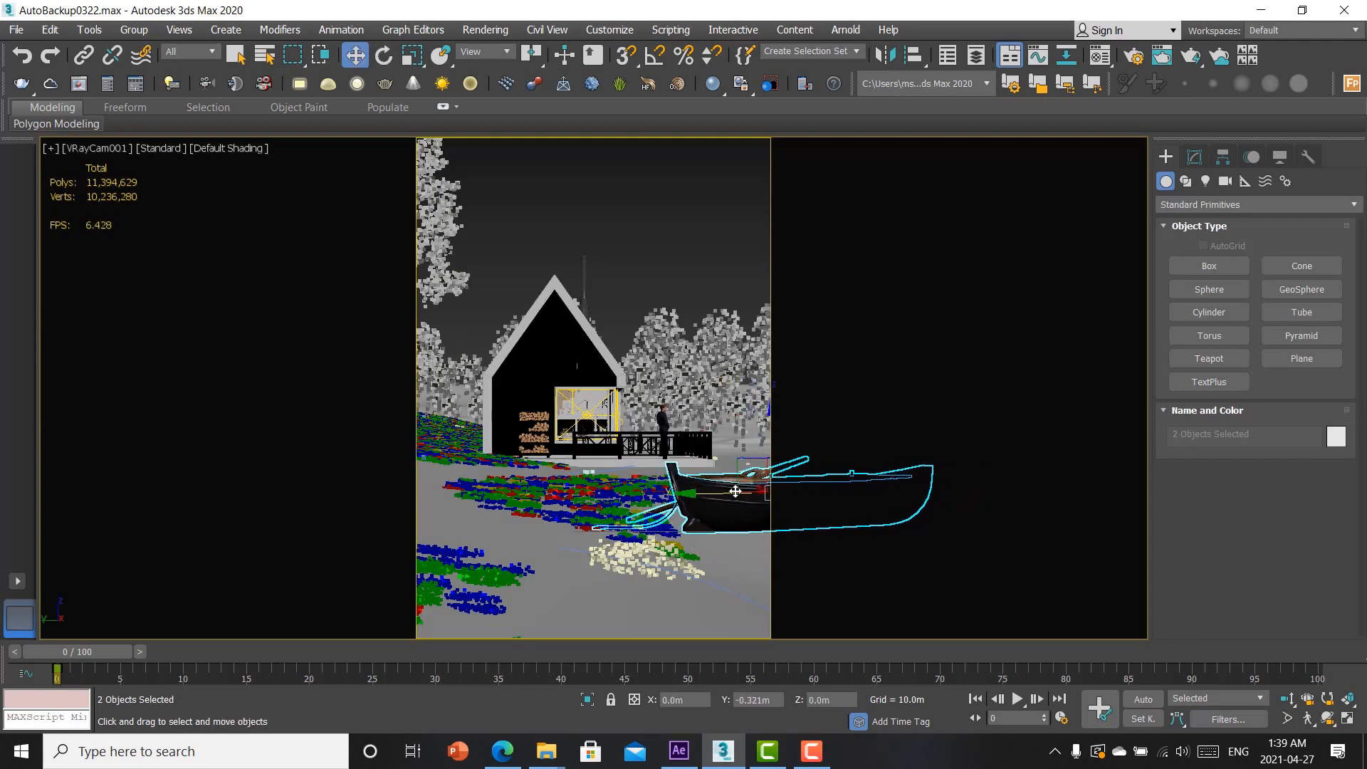
pyautogui.click(632, 207)
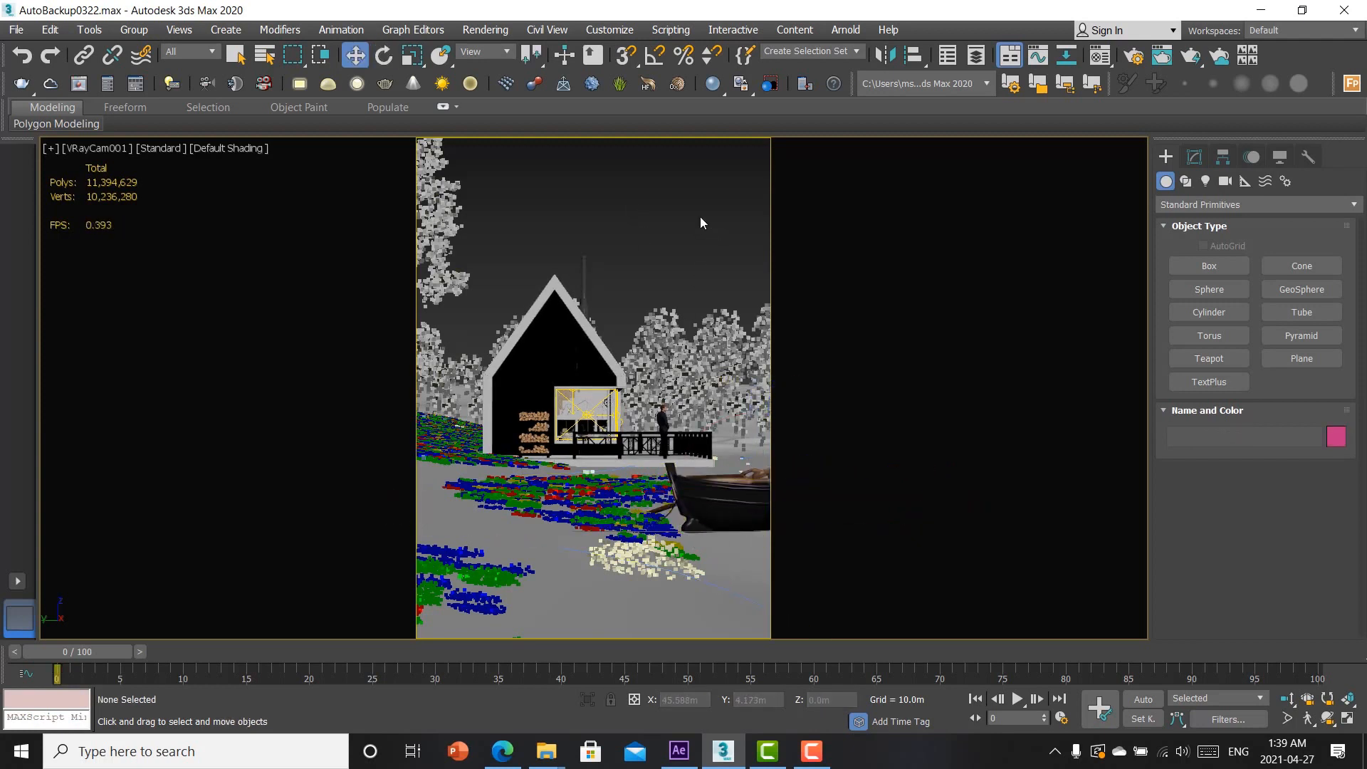
pyautogui.click(723, 497)
pyautogui.moveTo(725, 496); pyautogui.dragTo(718, 492)
pyautogui.click(899, 567)
# Step: Adjust the V-Ray camera's aim slightly with Walk Through, keeping the house and rowboat in frame
pyautogui.click(1307, 720)
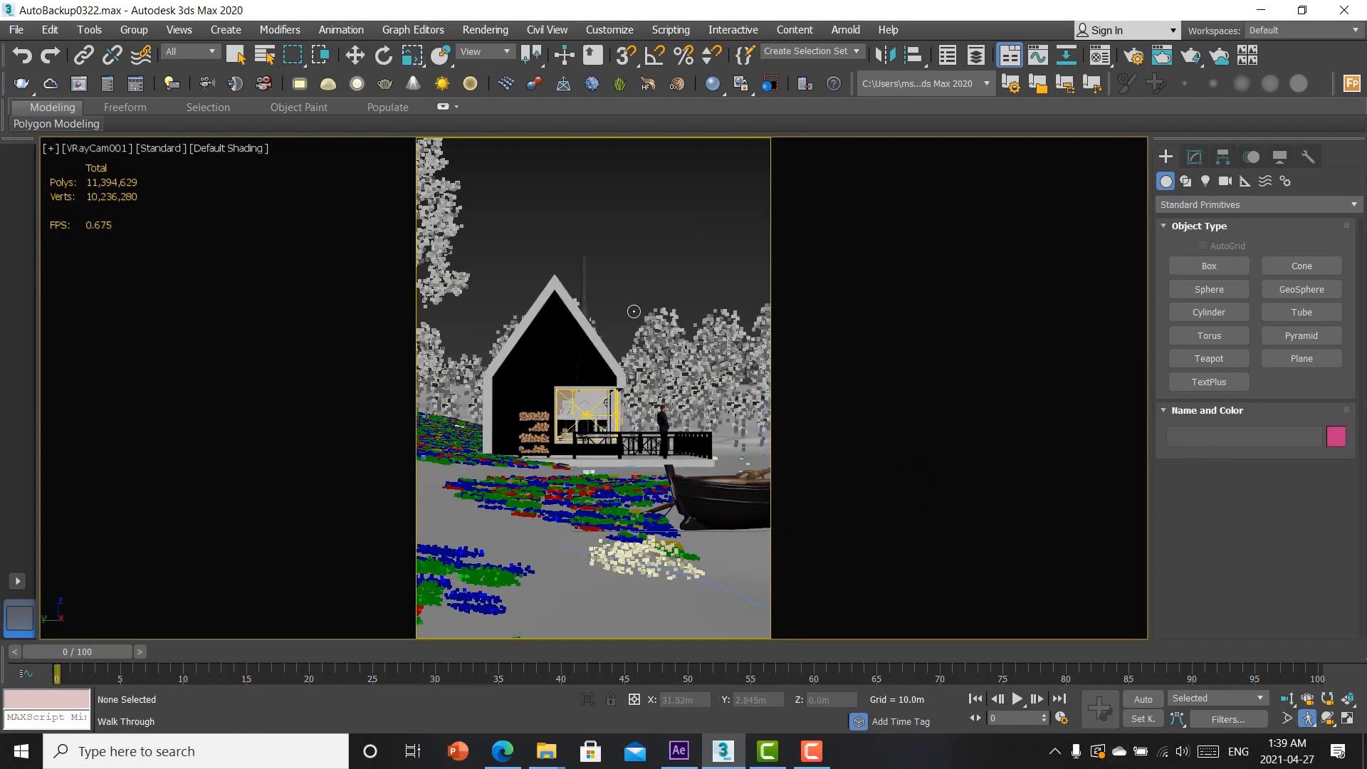
pyautogui.rightClick(608, 273)
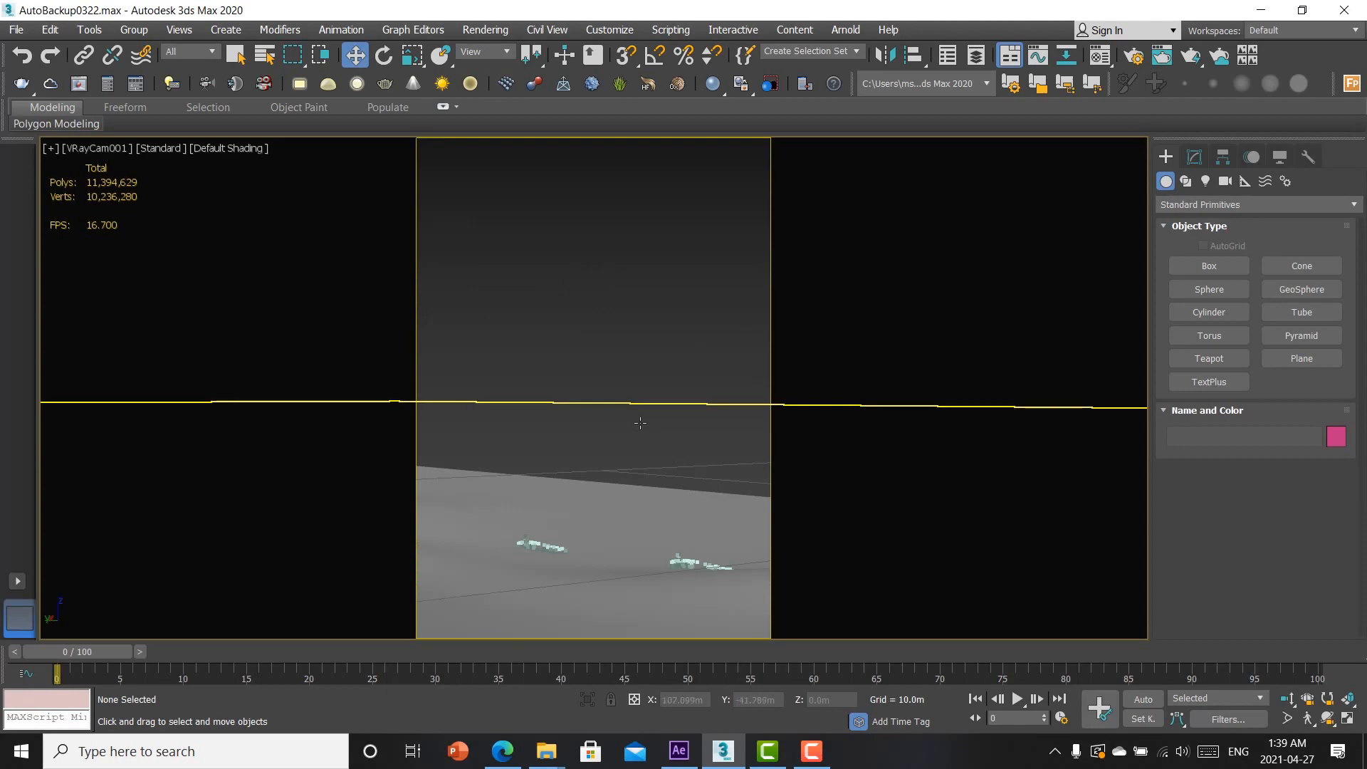
pyautogui.click(1307, 720)
pyautogui.moveTo(637, 351); pyautogui.dragTo(693, 329)
pyautogui.rightClick(693, 328)
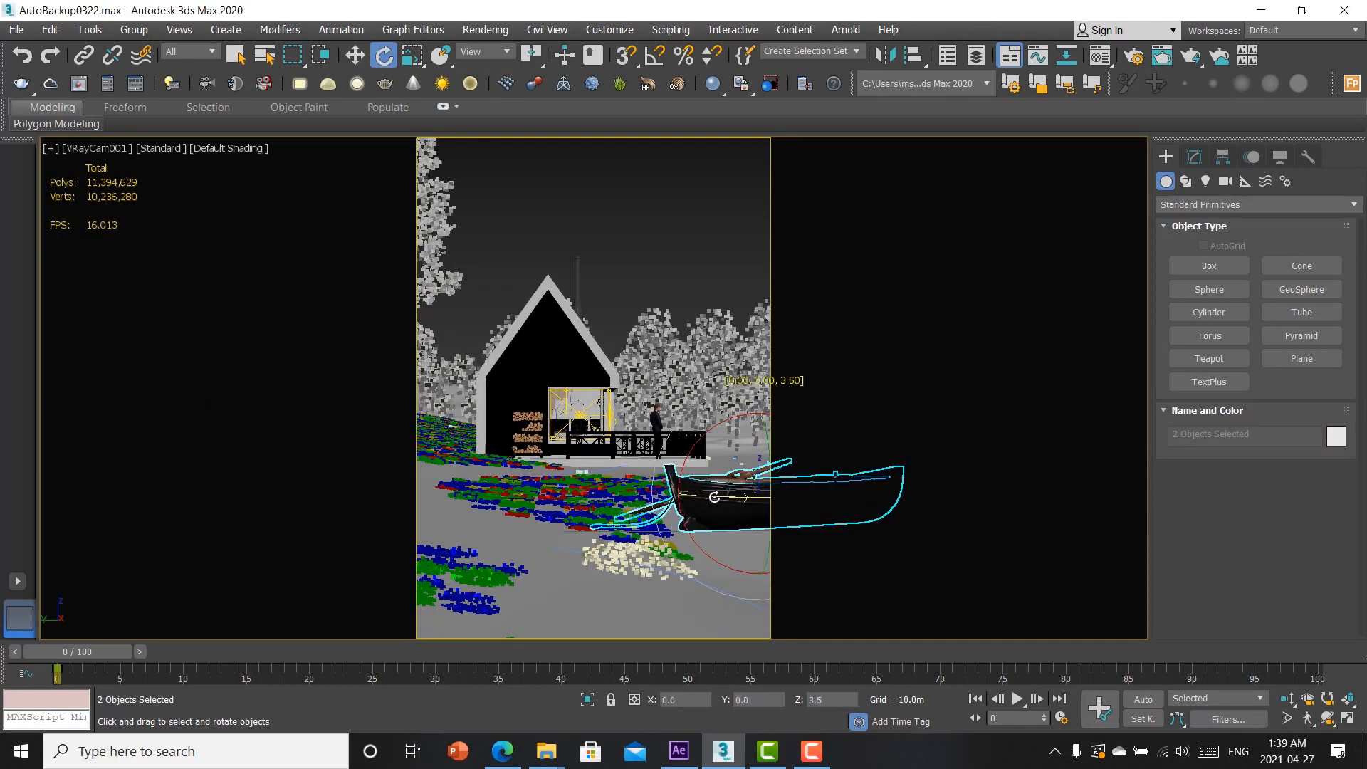
# Step: Fine-tune the rowboat's rotation and position within the adjusted camera framing
pyautogui.click(733, 496)
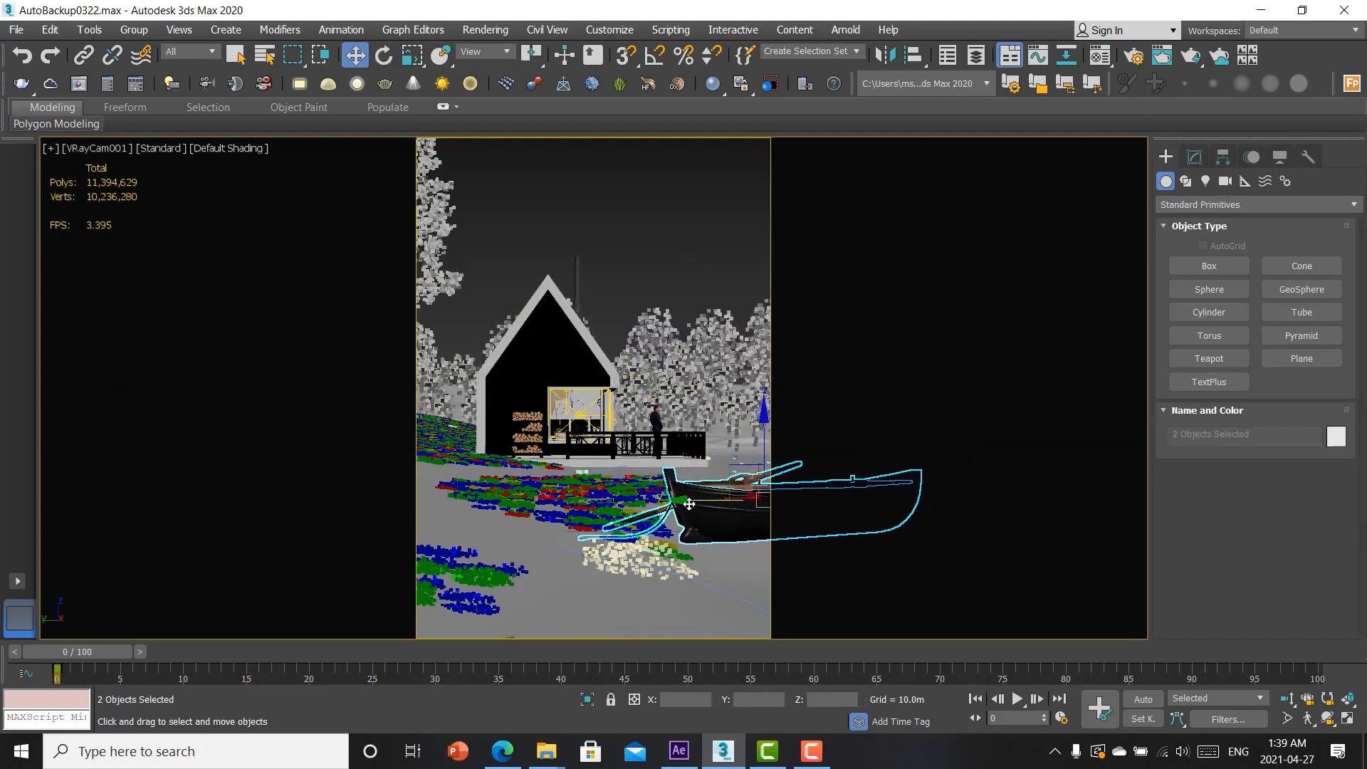
pyautogui.click(671, 275)
# Step: Create a VRayLight of type Dome in the top view, on the empty area beside the terrain
pyautogui.press('t')
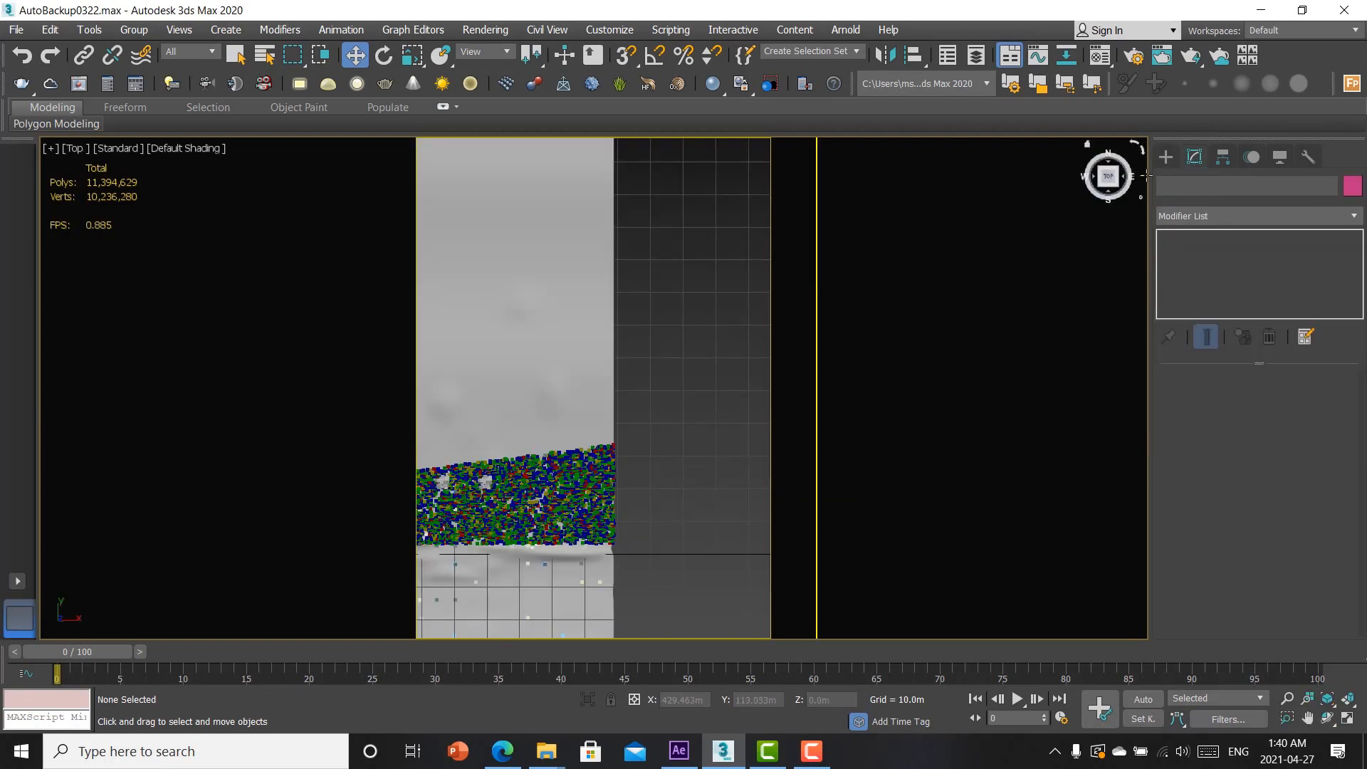
pyautogui.click(1171, 156)
pyautogui.click(1224, 266)
pyautogui.click(1300, 398)
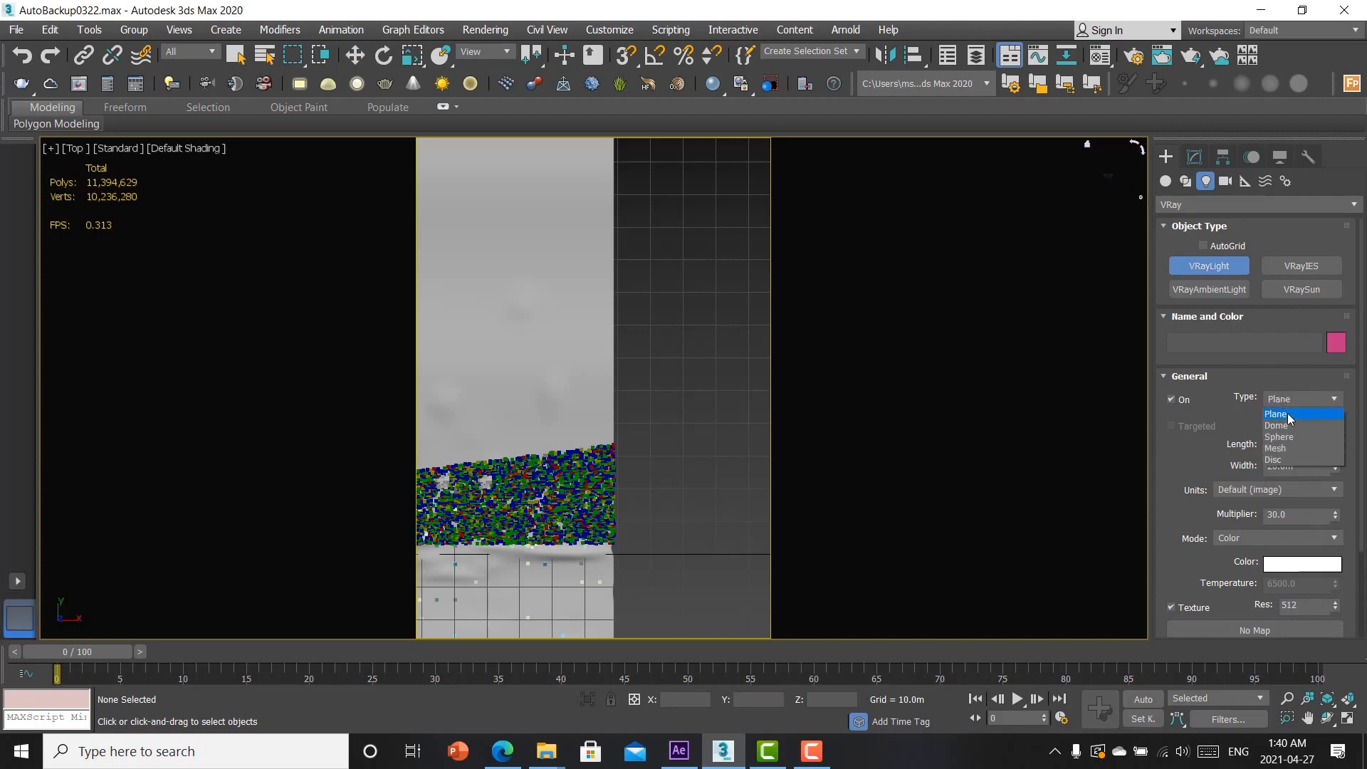
pyautogui.click(1271, 426)
pyautogui.click(672, 439)
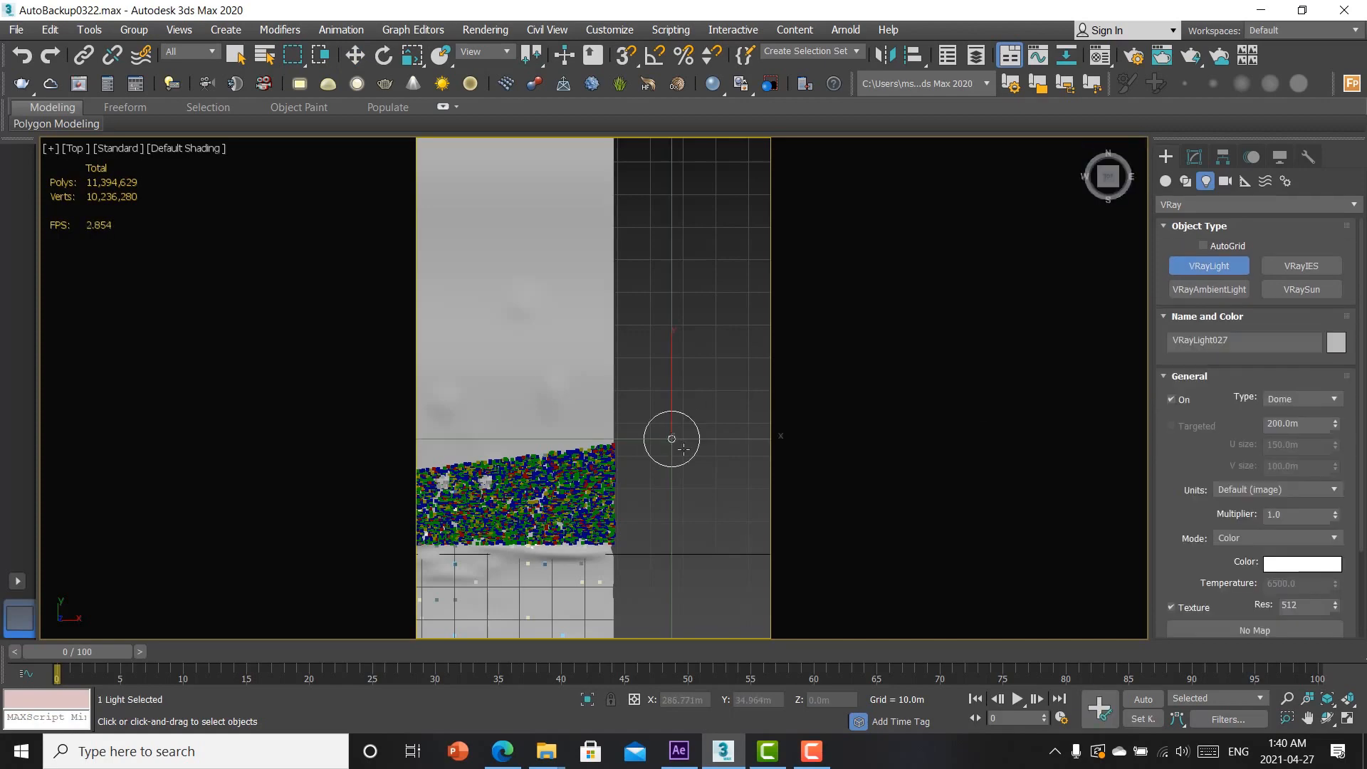
# Step: Load a VRayHDRI map into the 19 - Default sample slot of the Material Editor
pyautogui.press('m')
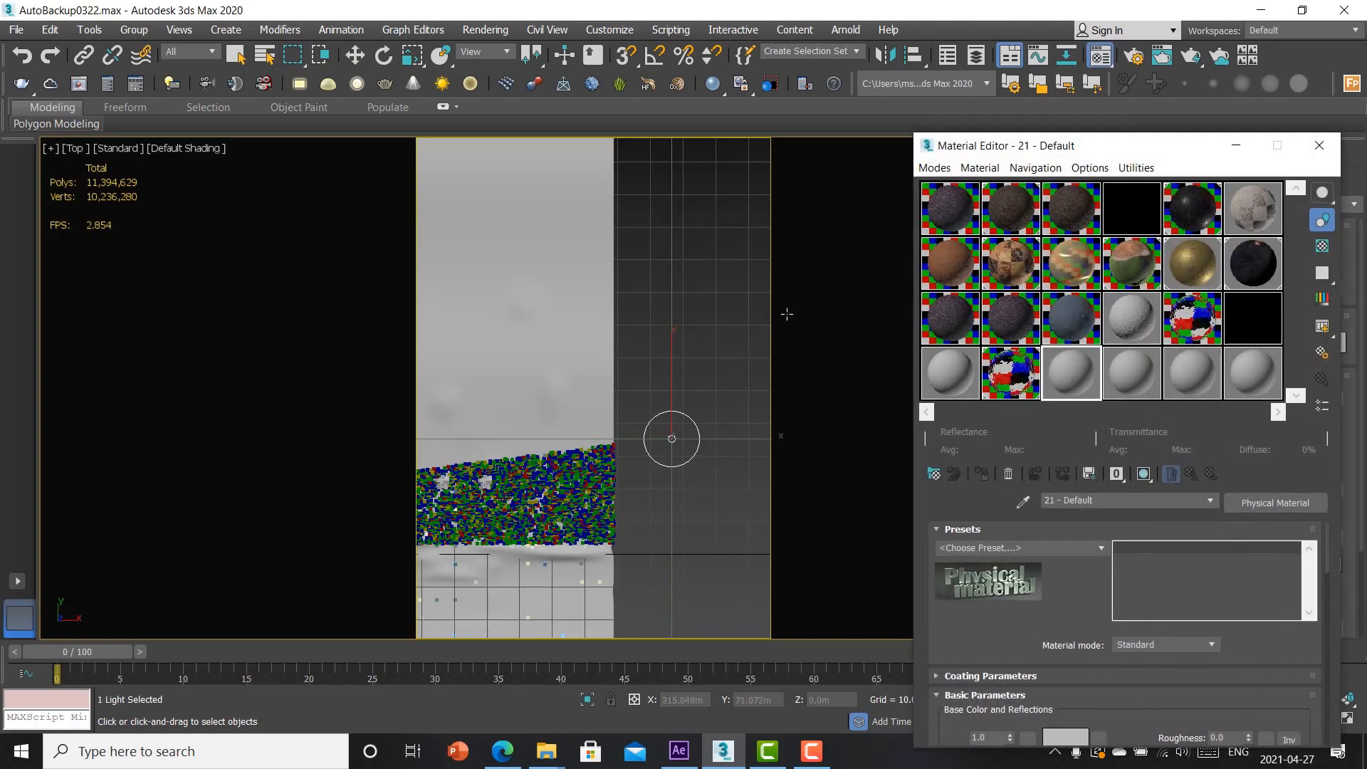
pyautogui.click(952, 373)
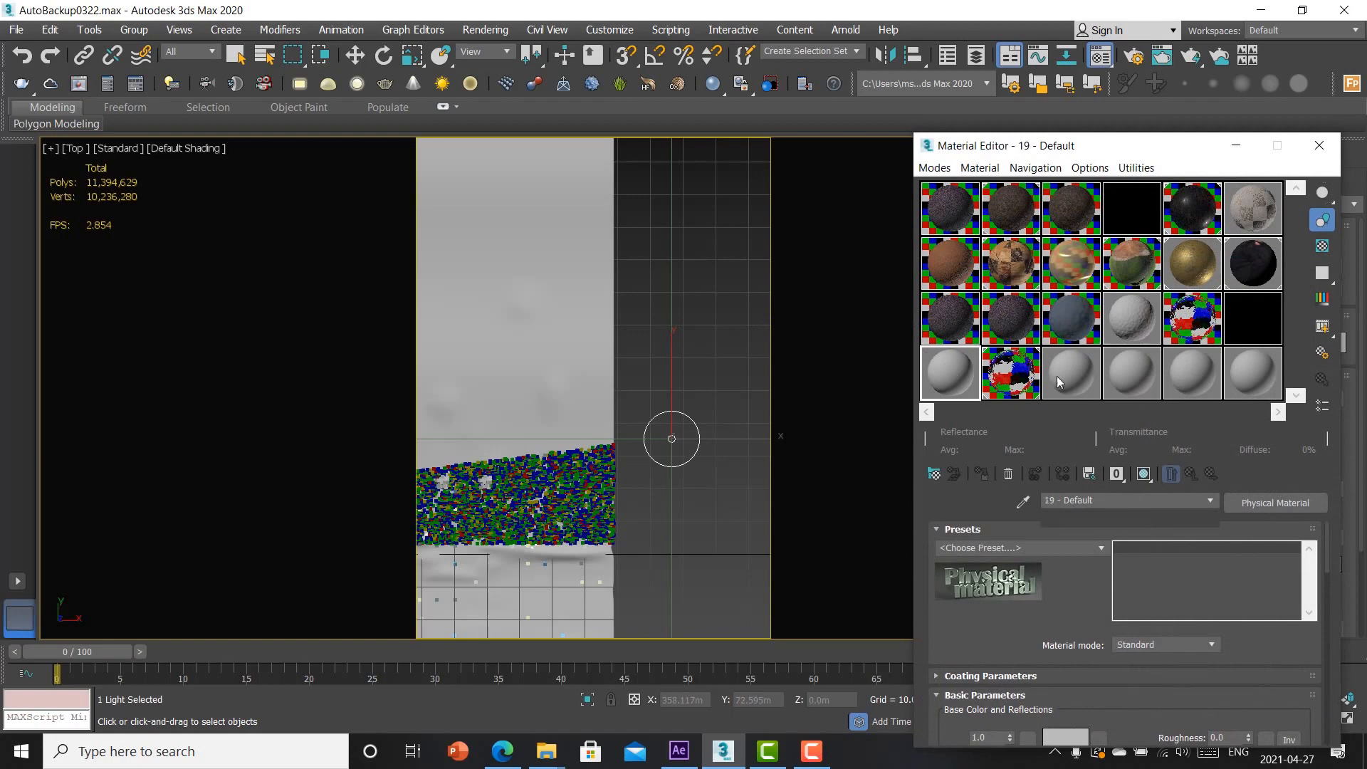
pyautogui.click(934, 473)
pyautogui.scroll(-15, 342, 470)
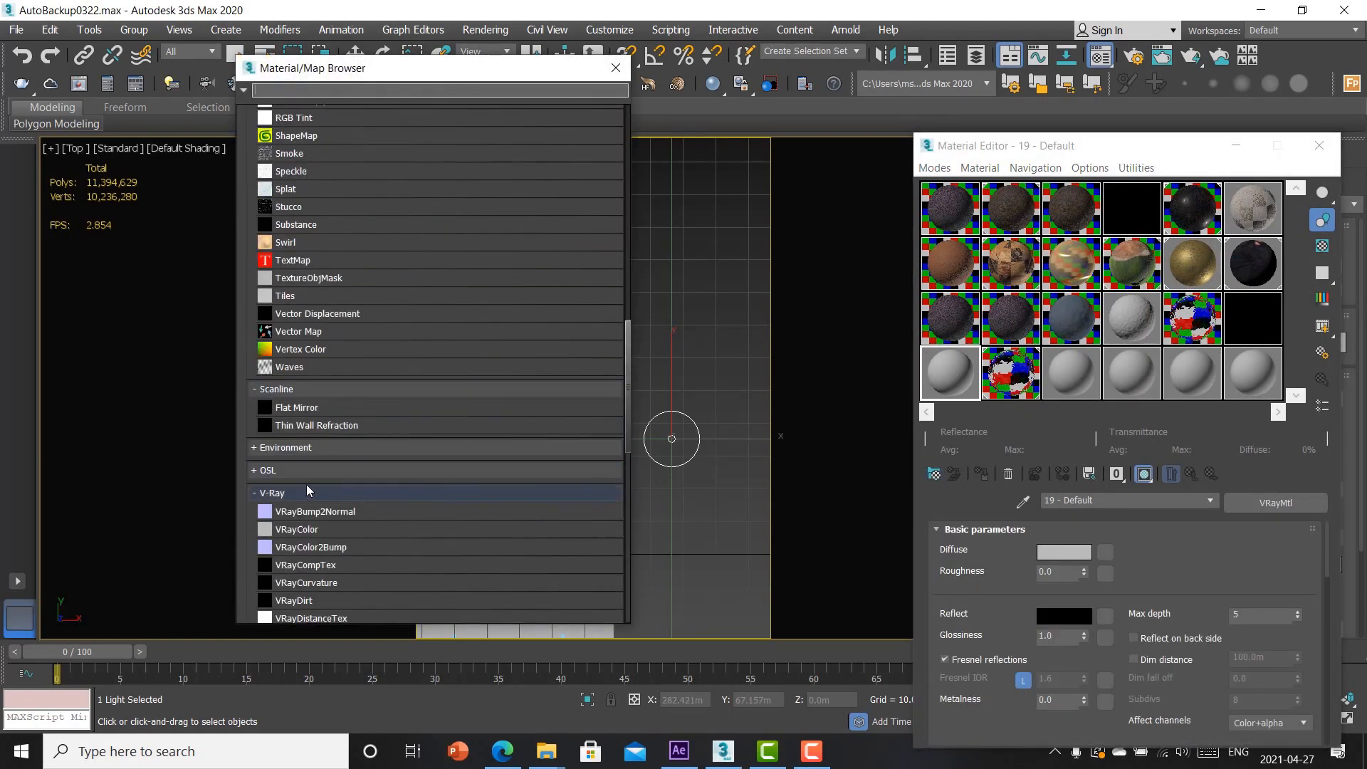
pyautogui.scroll(-4, 310, 498)
pyautogui.click(312, 510)
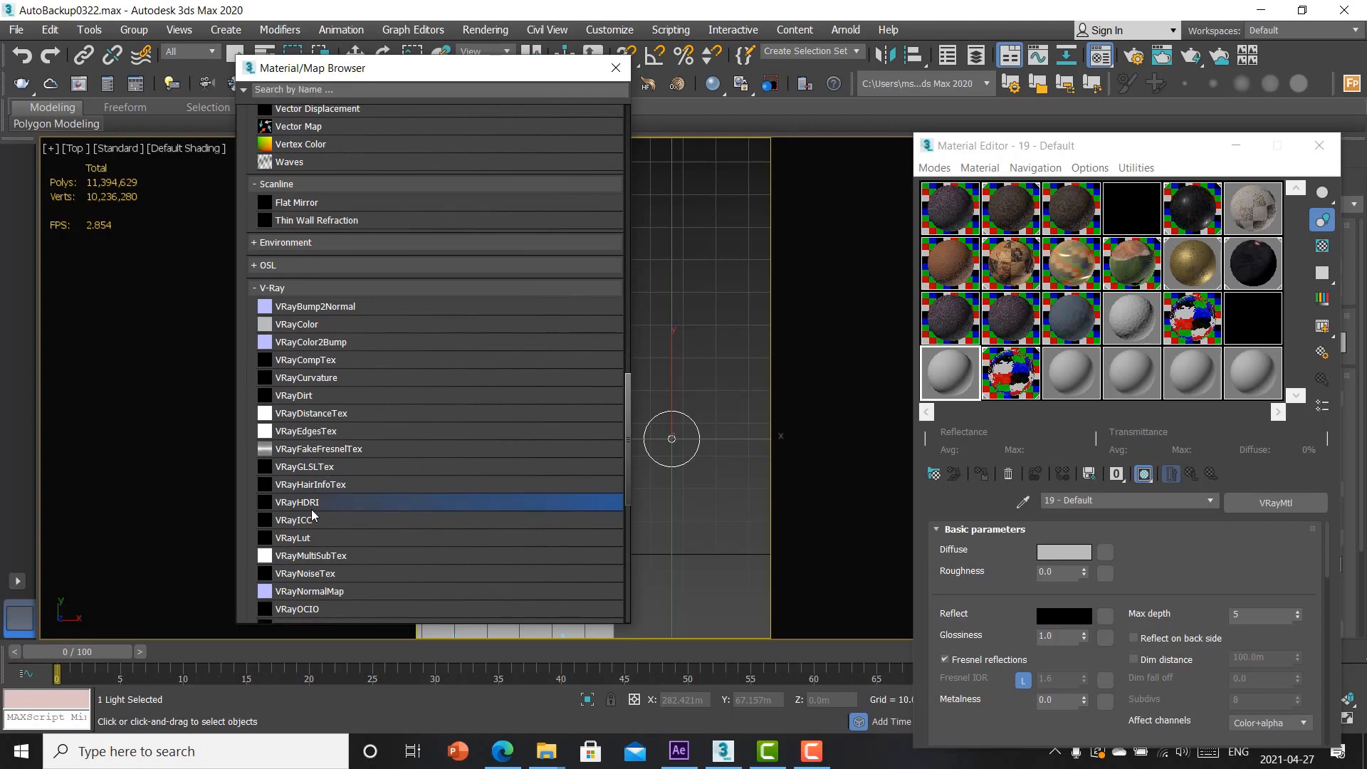
pyautogui.doubleClick(313, 513)
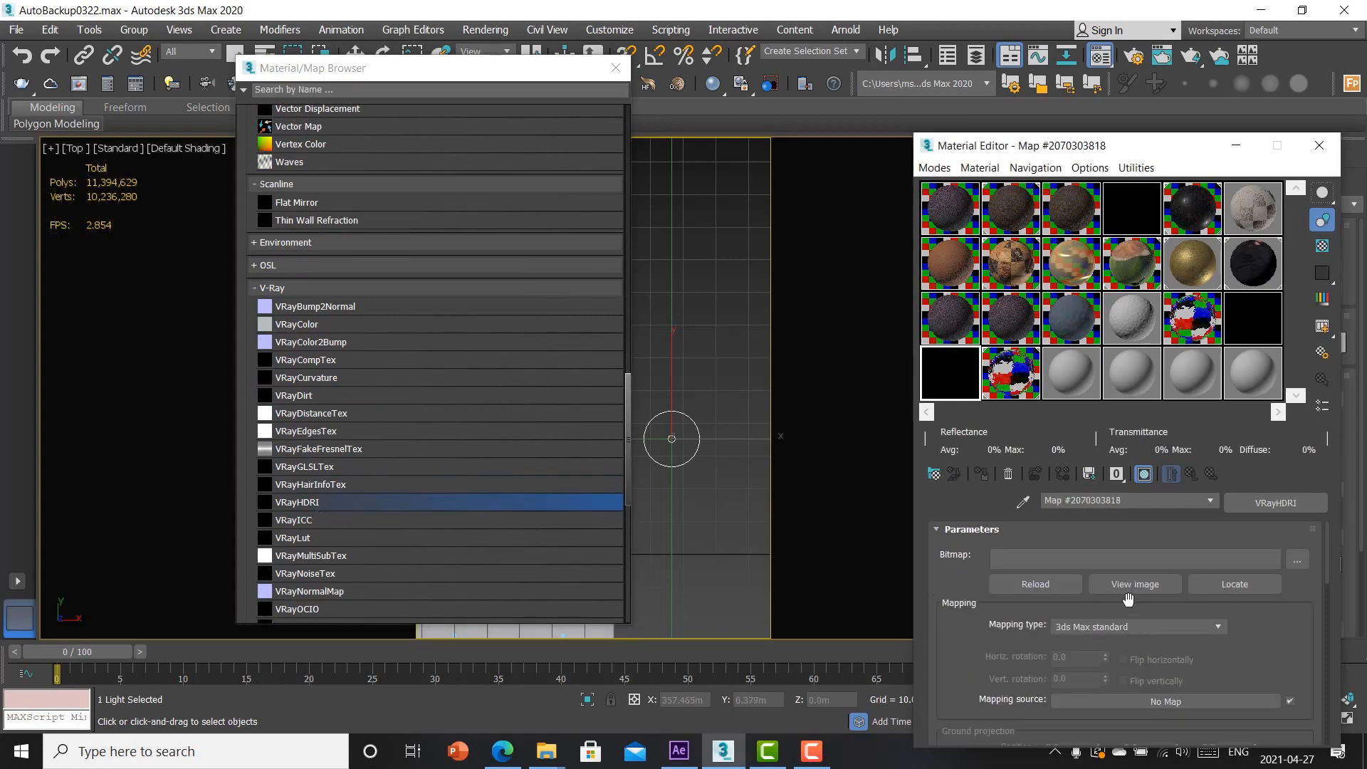
# Step: Load VizPeople_non_commercial_hdr_v1_02.hdr from D:\ny\hdri\HDRi_v1\HDR as the VRayHDRI map's bitmap
pyautogui.click(1297, 560)
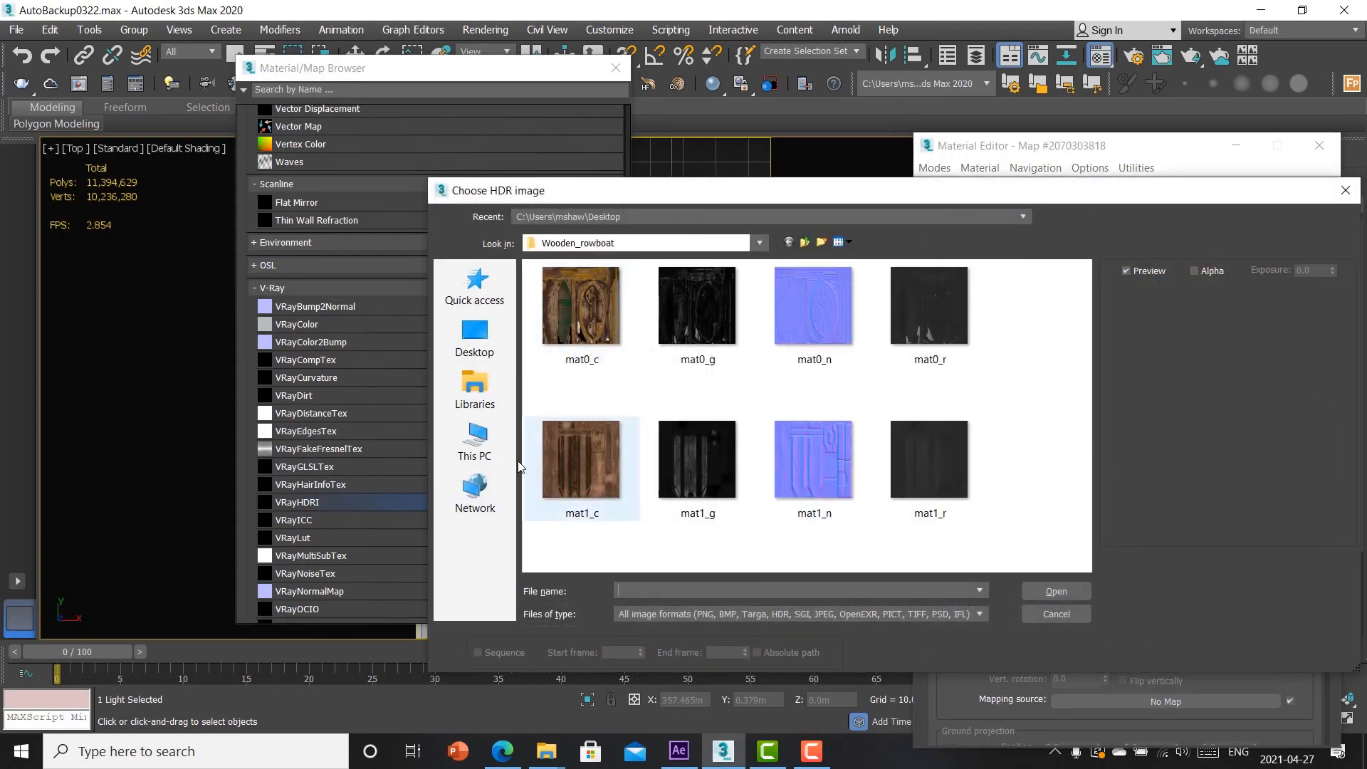
pyautogui.click(475, 440)
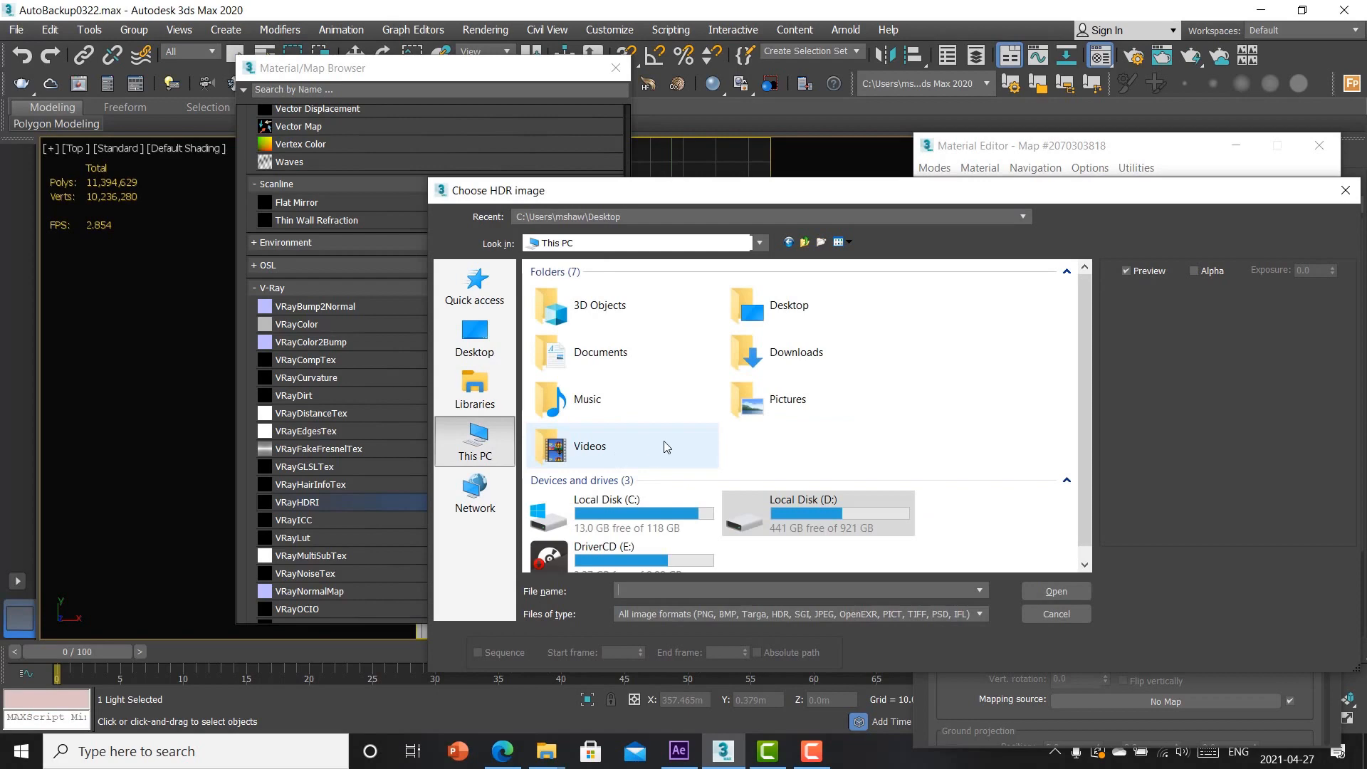
pyautogui.doubleClick(779, 509)
pyautogui.scroll(-4, 609, 418)
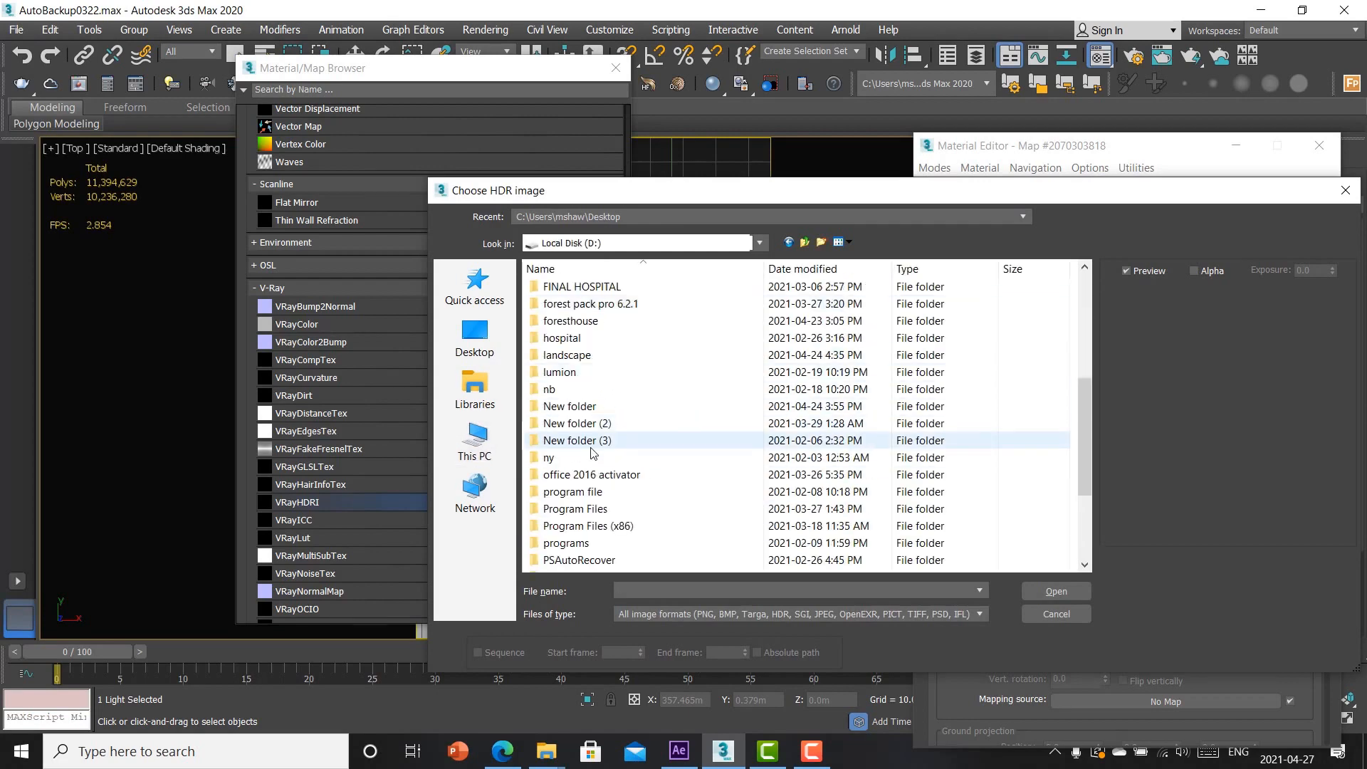
pyautogui.doubleClick(551, 457)
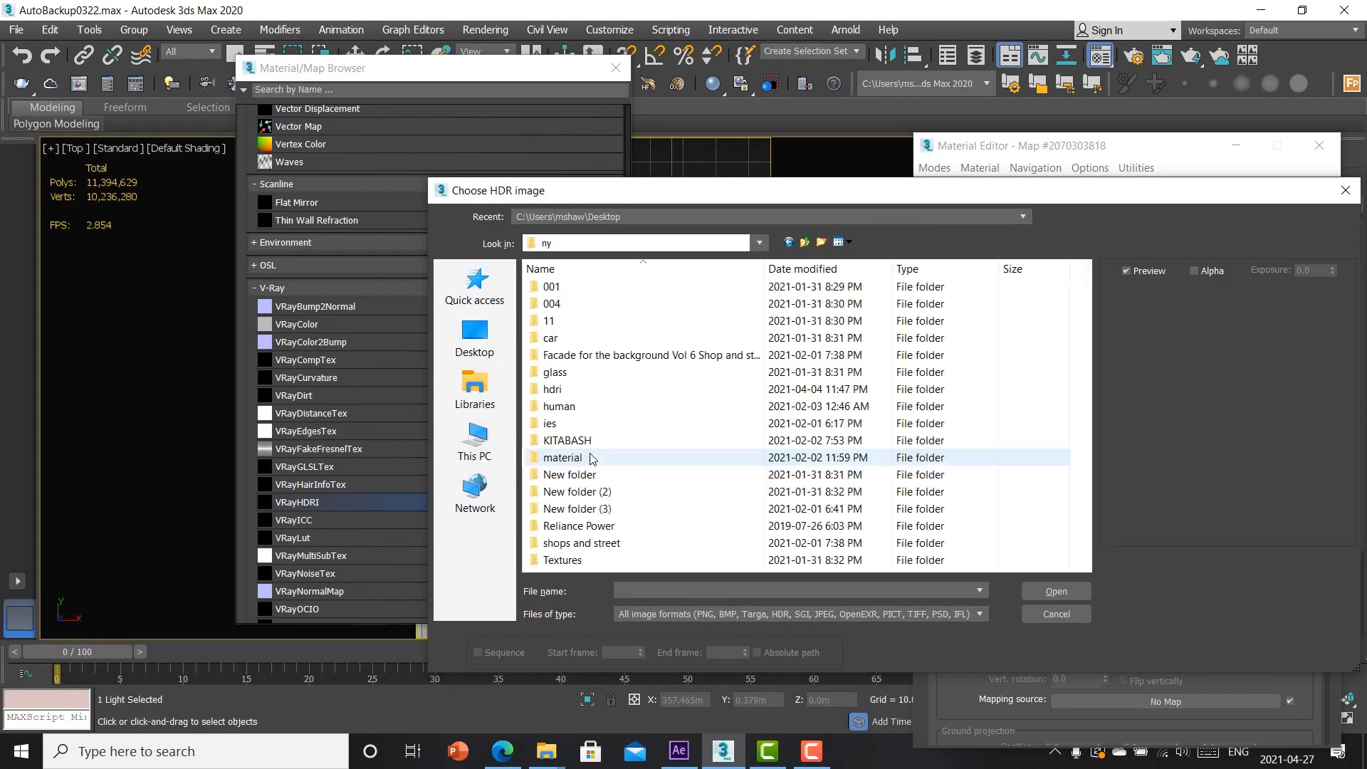
pyautogui.doubleClick(563, 389)
pyautogui.doubleClick(563, 320)
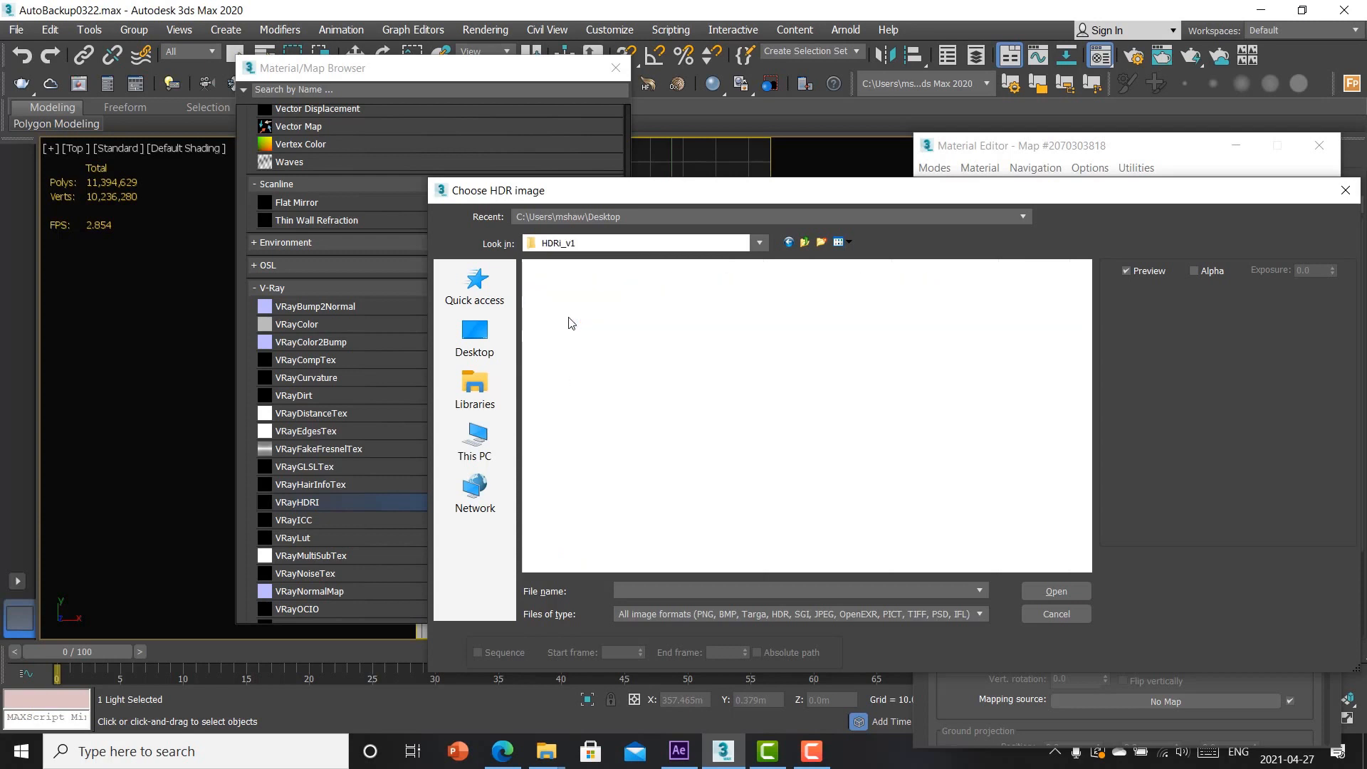
pyautogui.doubleClick(567, 287)
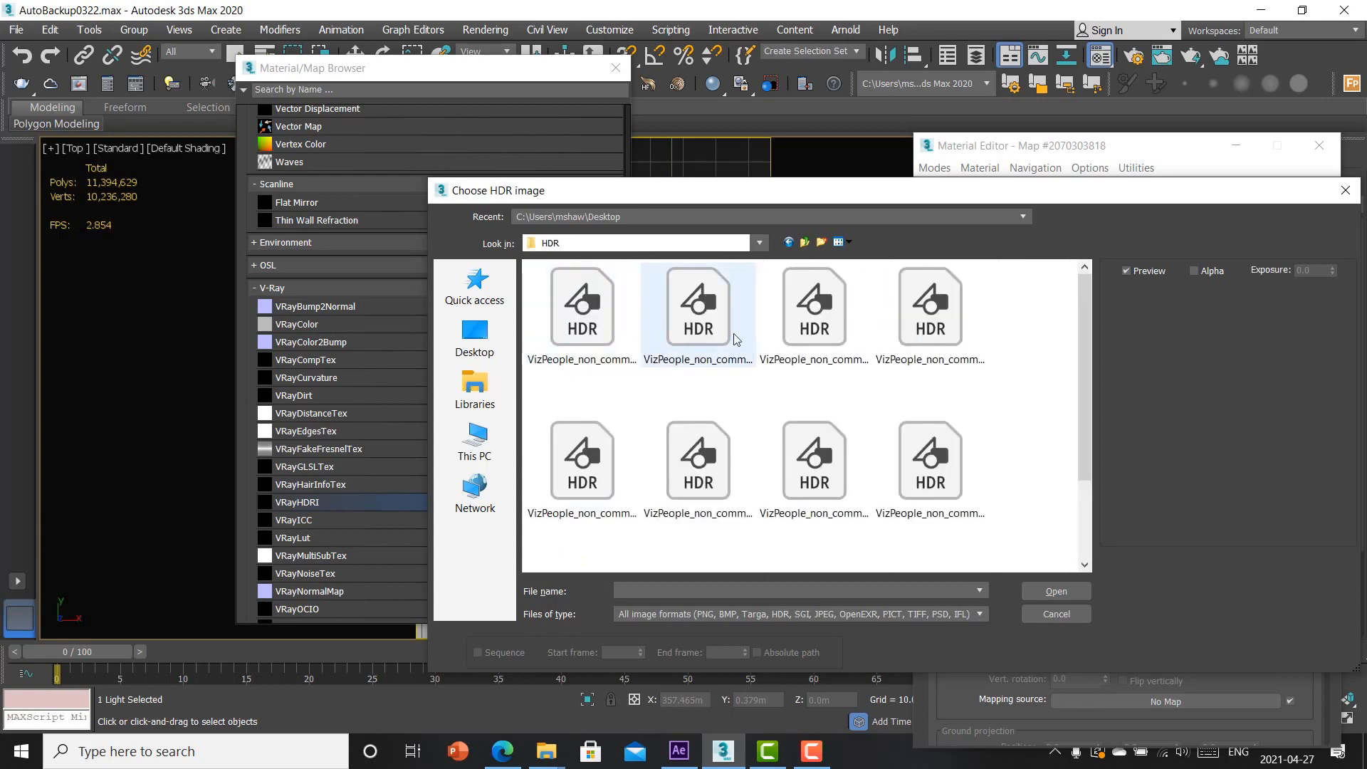
pyautogui.click(1071, 595)
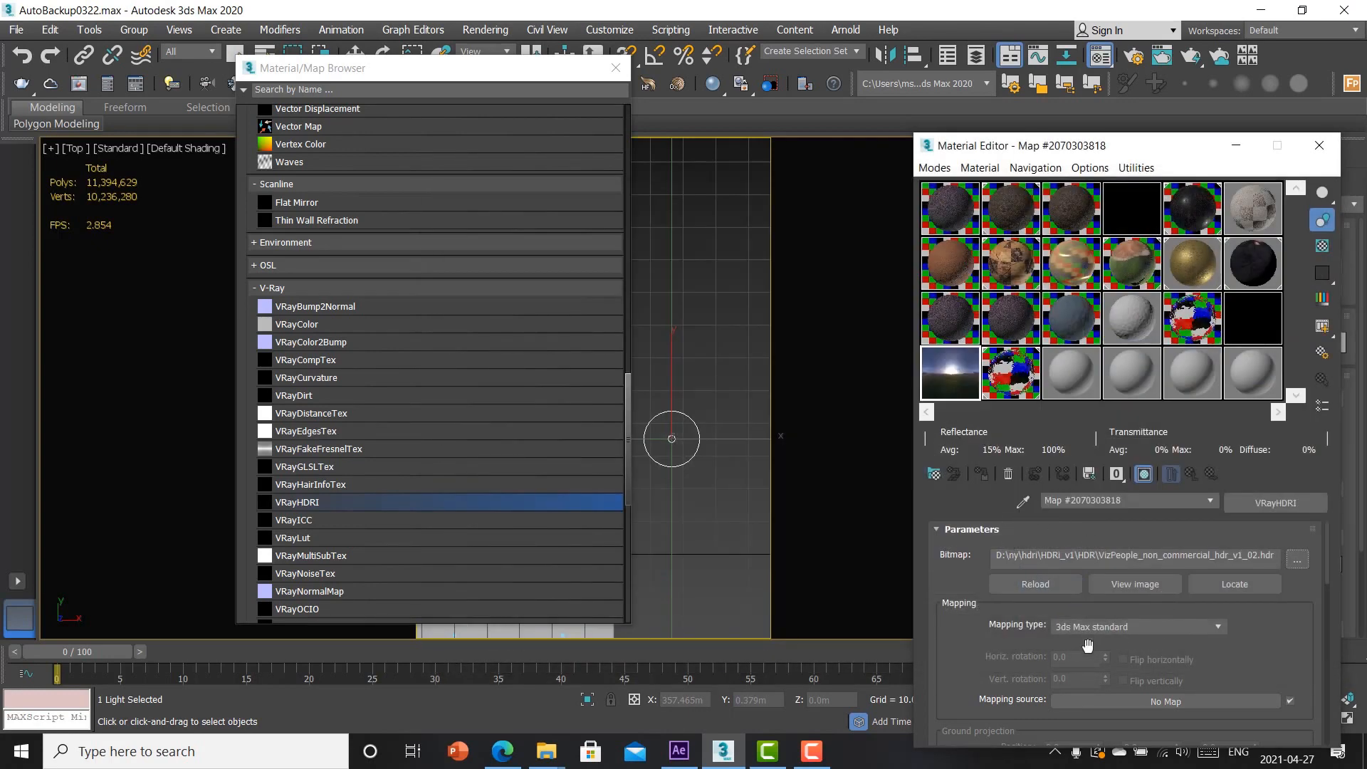
# Step: Set the VRayHDRI map to Spherical mapping with a horizontal rotation of 50 and an overall multiplier of 1.2
pyautogui.click(1143, 630)
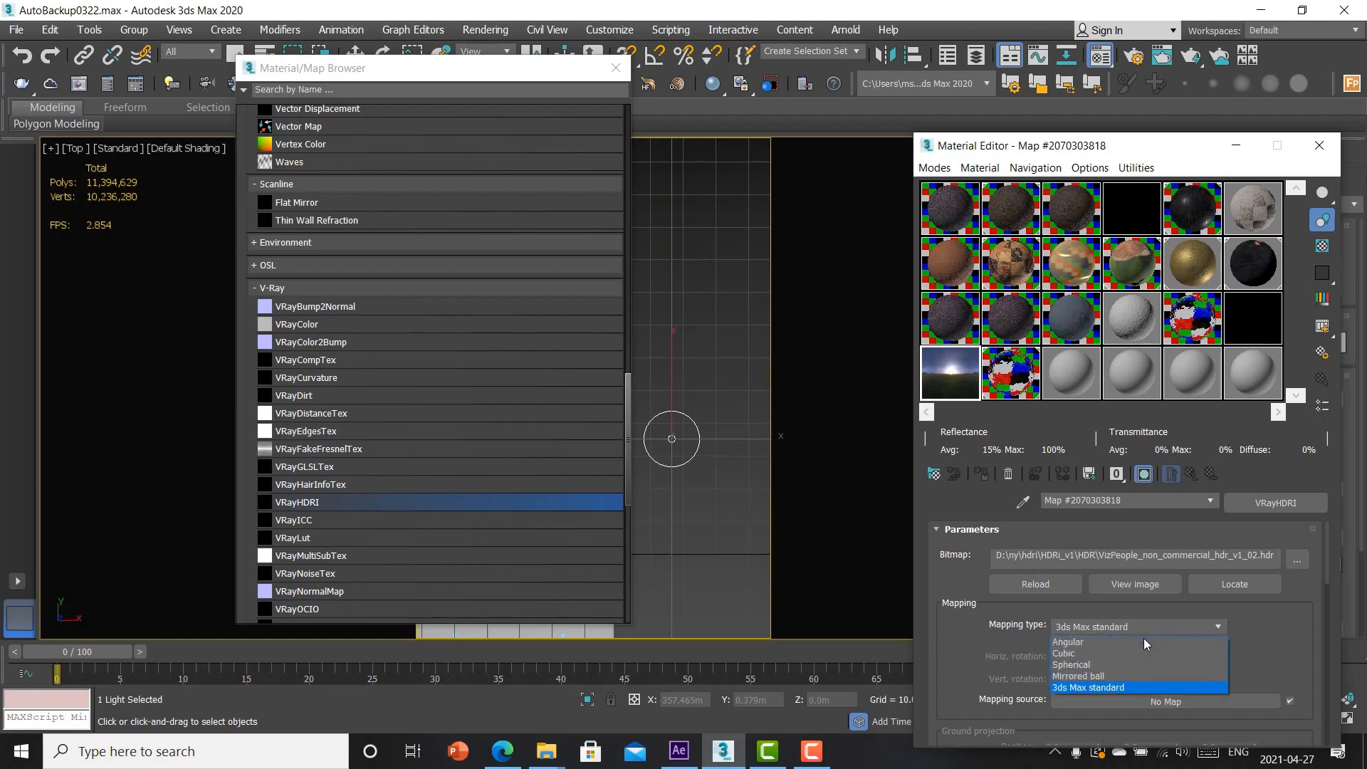
pyautogui.click(1115, 665)
pyautogui.click(1077, 656)
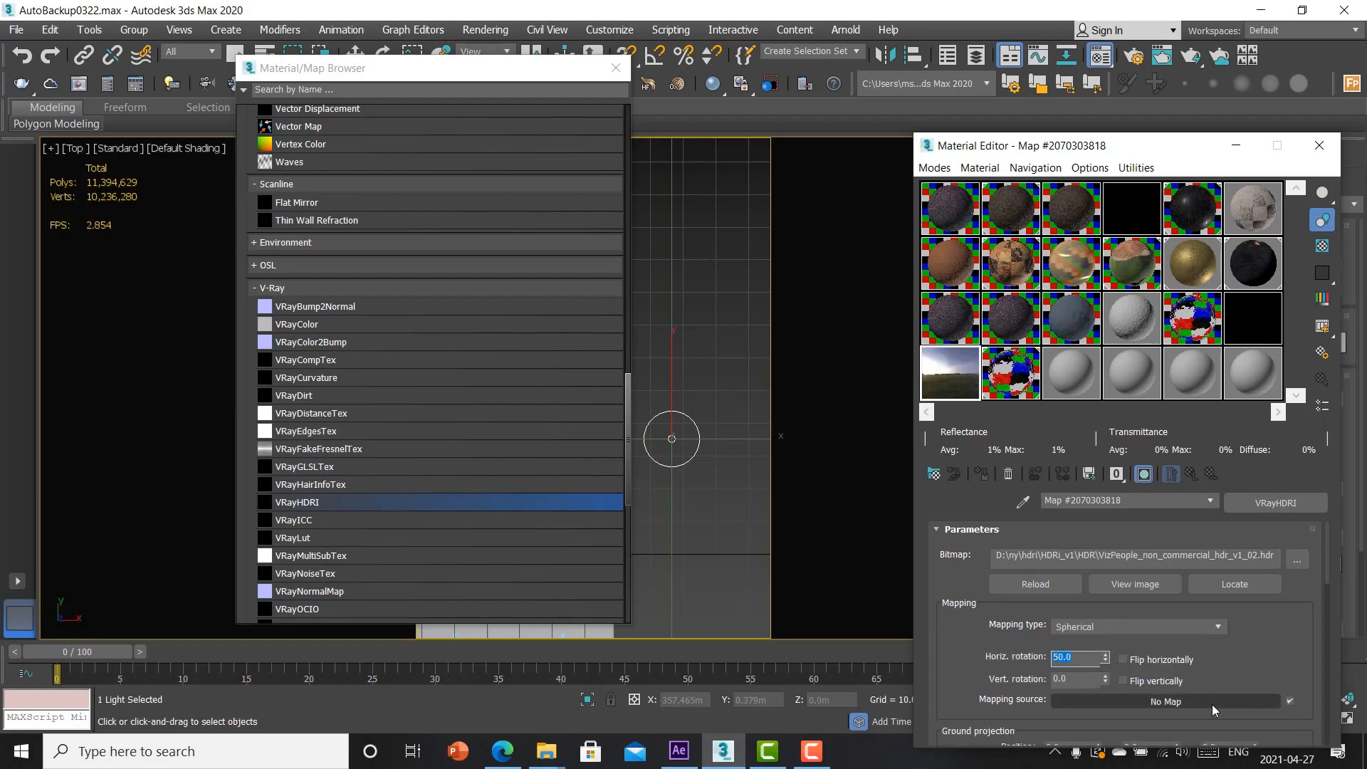
pyautogui.scroll(-3, 1181, 695)
pyautogui.scroll(-1, 1180, 696)
pyautogui.click(1081, 695)
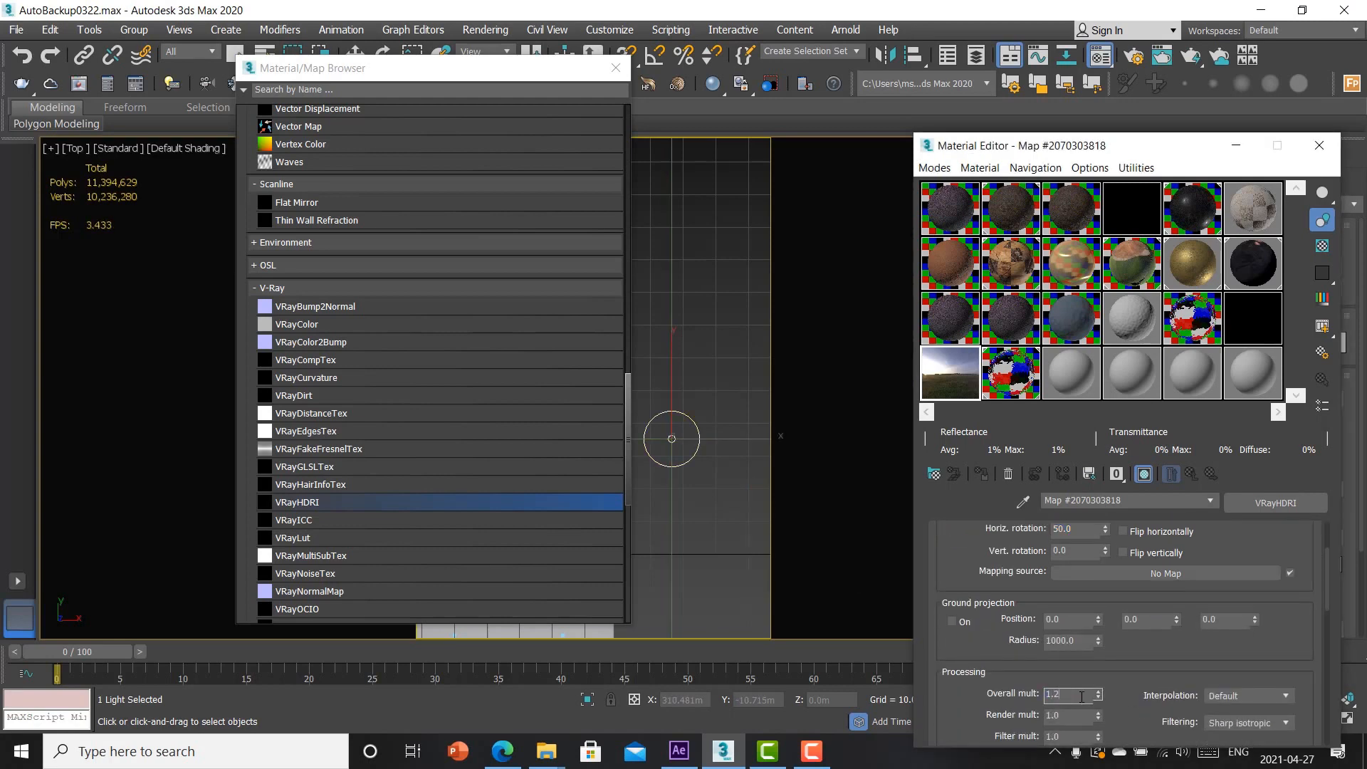
pyautogui.press('Tab')
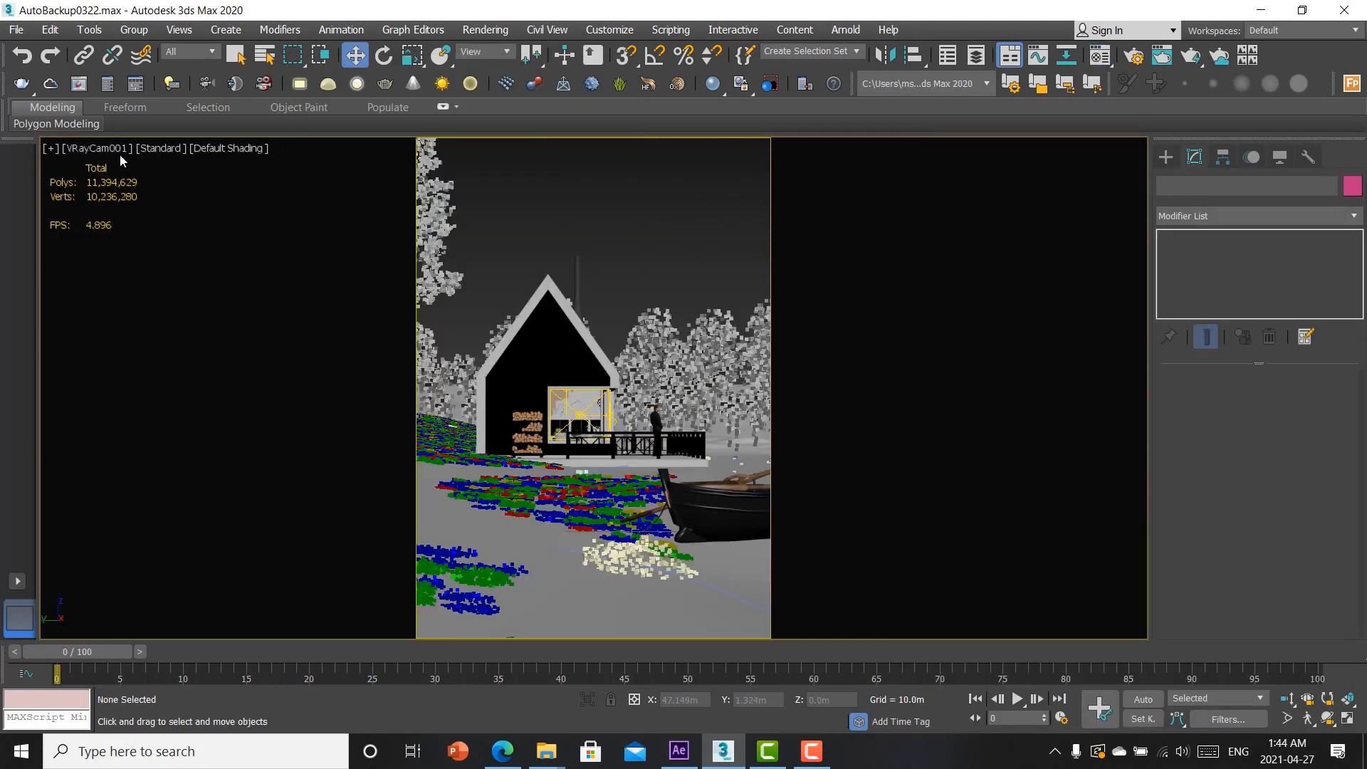
# Step: Select VRayCam001 and set its film speed to ISO 200, F-number to 7 and shutter speed to 100
pyautogui.click(111, 148)
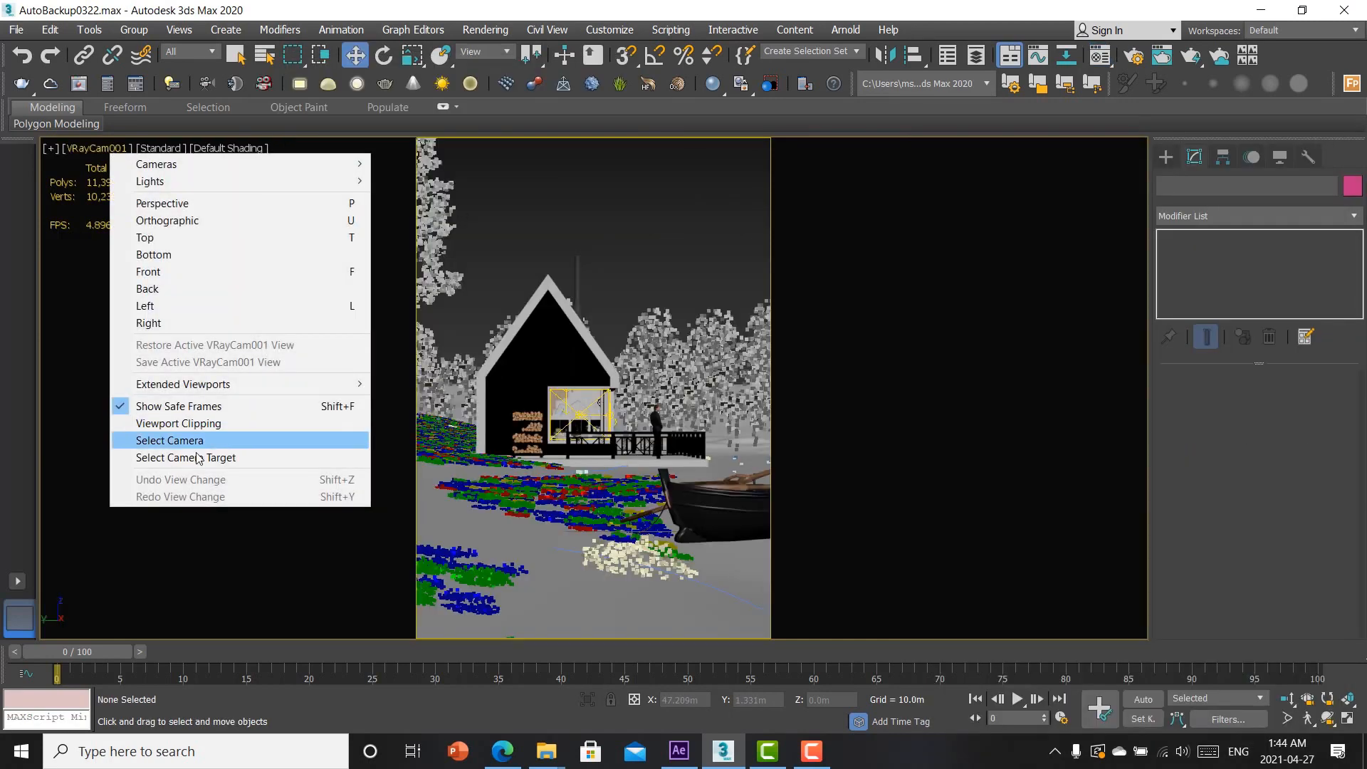
pyautogui.click(194, 443)
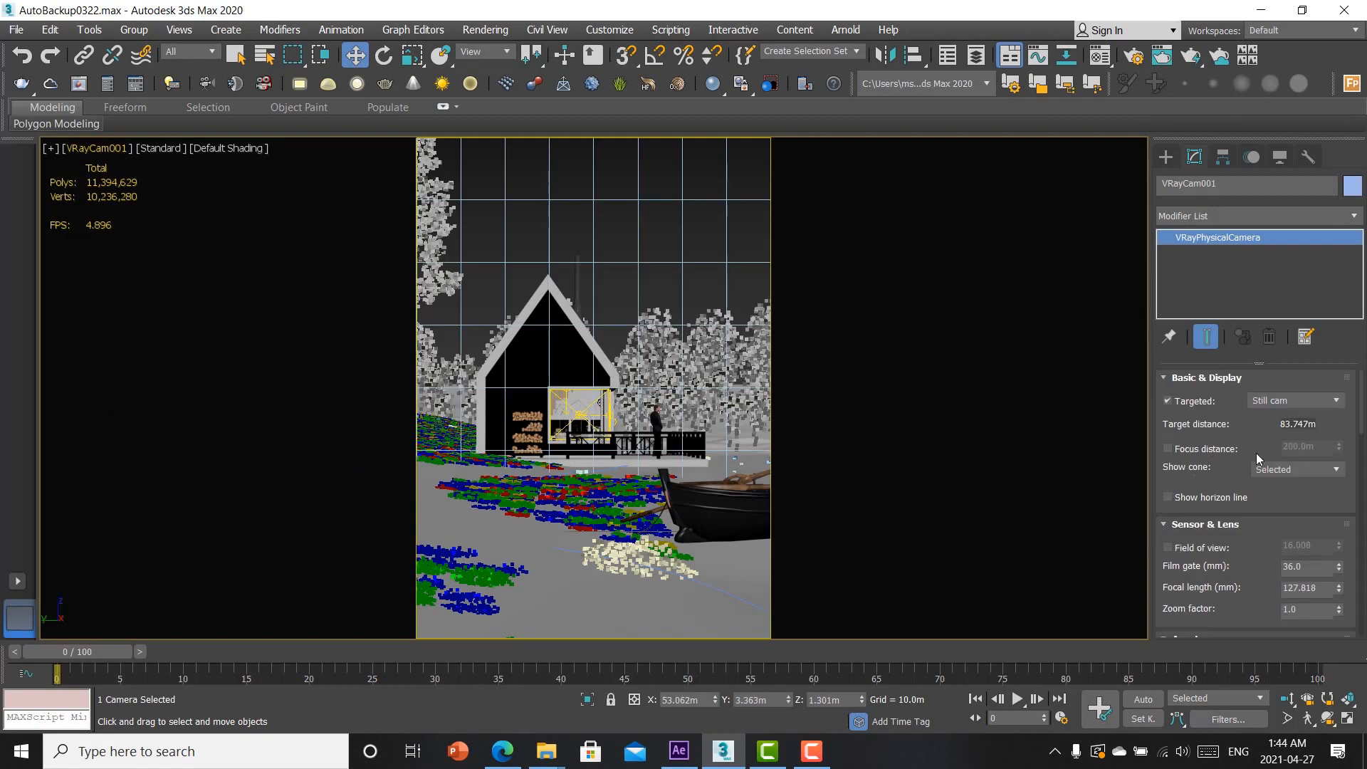
pyautogui.scroll(-3, 1230, 570)
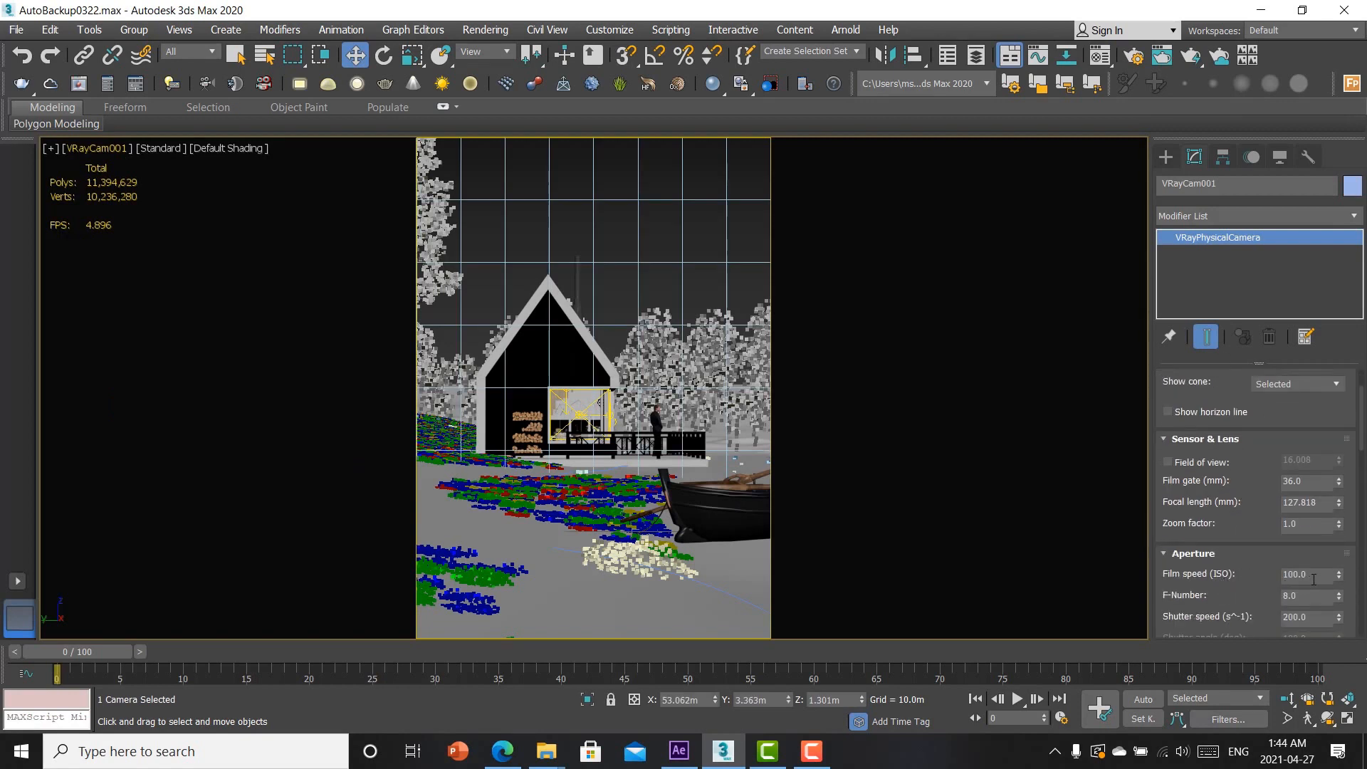
pyautogui.write('200')
pyautogui.press('Return')
pyautogui.click(1323, 602)
pyautogui.write('7')
pyautogui.press('Return')
pyautogui.click(1312, 617)
pyautogui.write('100')
pyautogui.press('Return')
# Step: Set the white balance of VRayCam001 to D55 in its color and exposure settings
pyautogui.scroll(-8, 1210, 584)
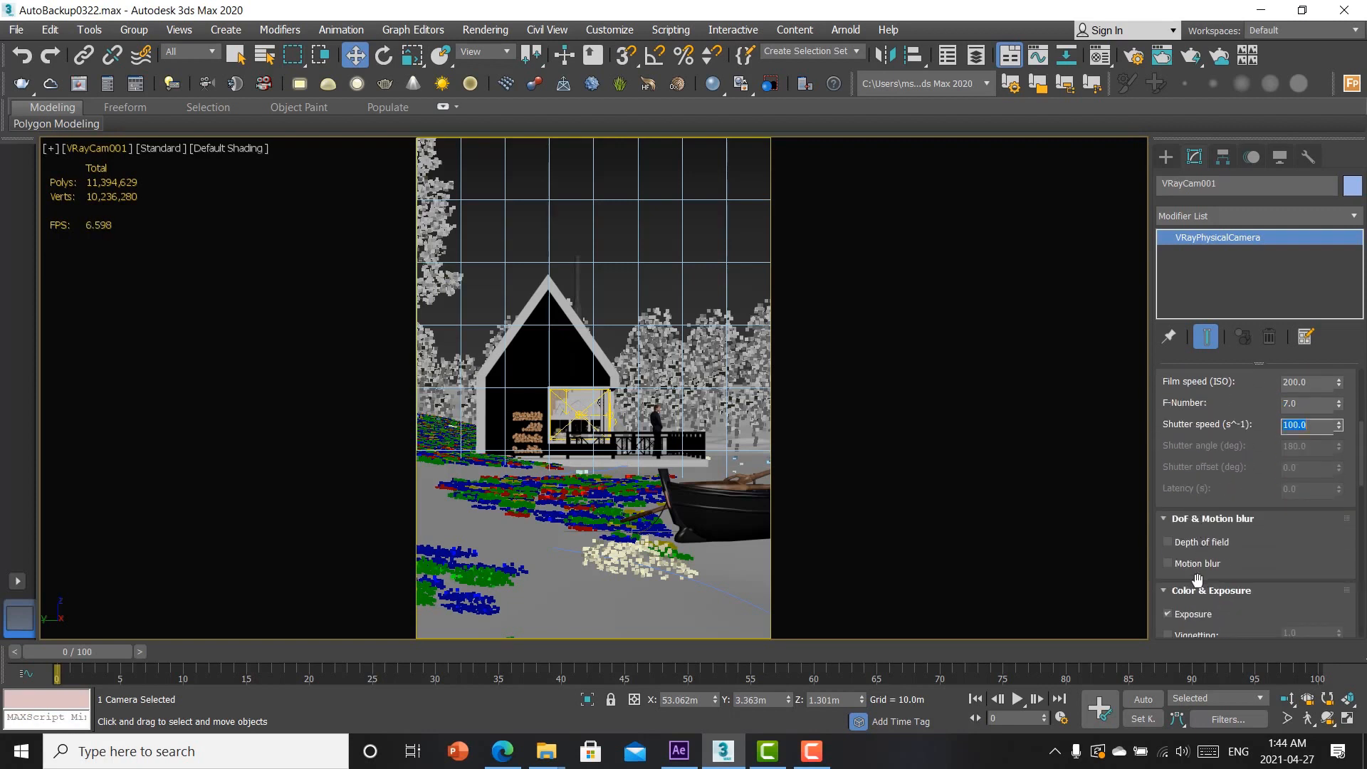
pyautogui.scroll(-1, 1197, 580)
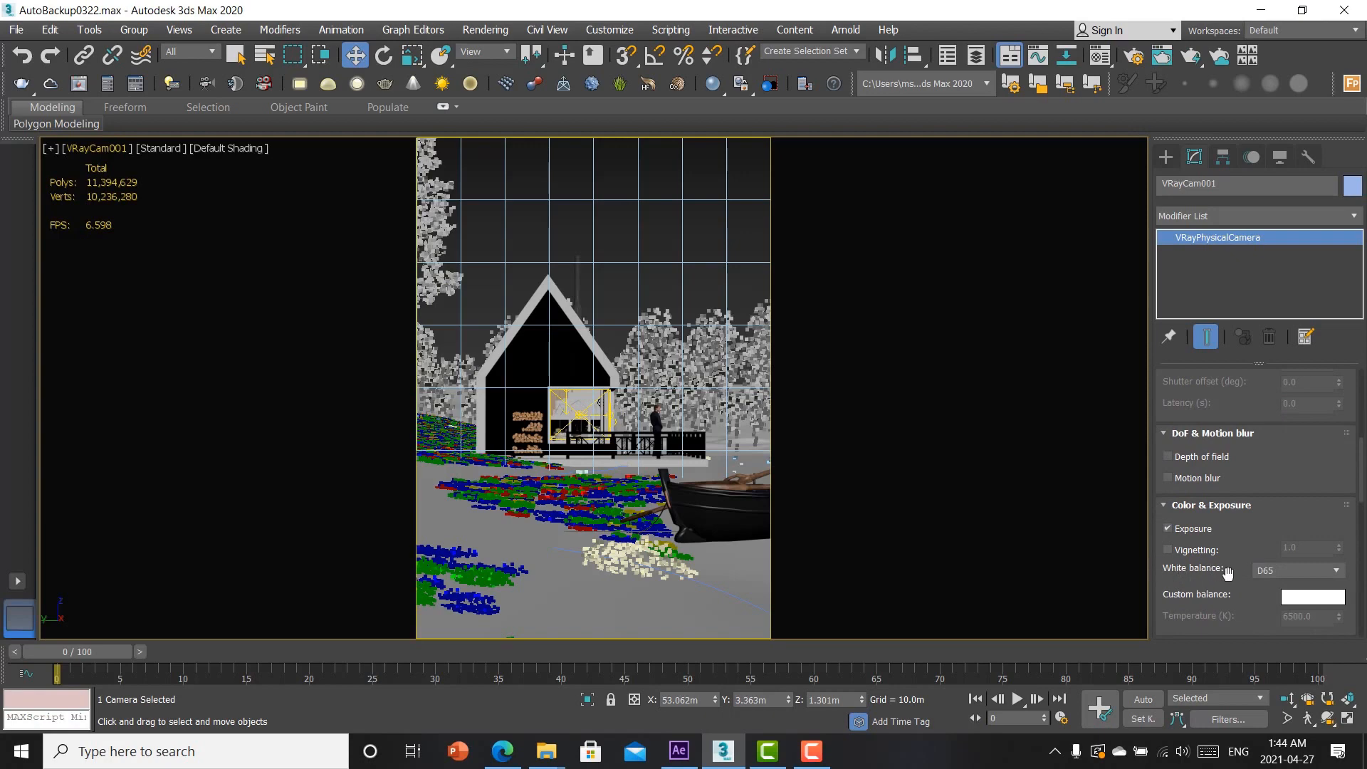
pyautogui.click(1271, 573)
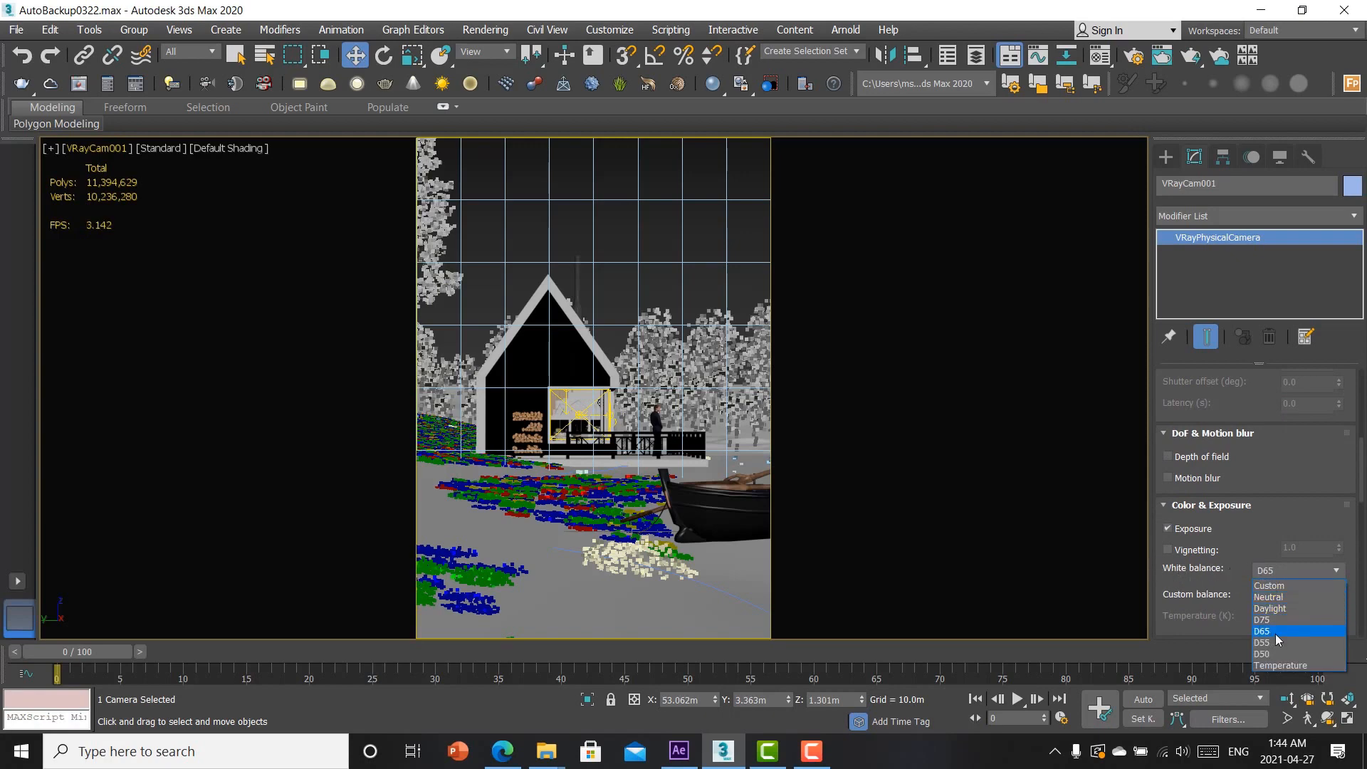
pyautogui.click(1276, 643)
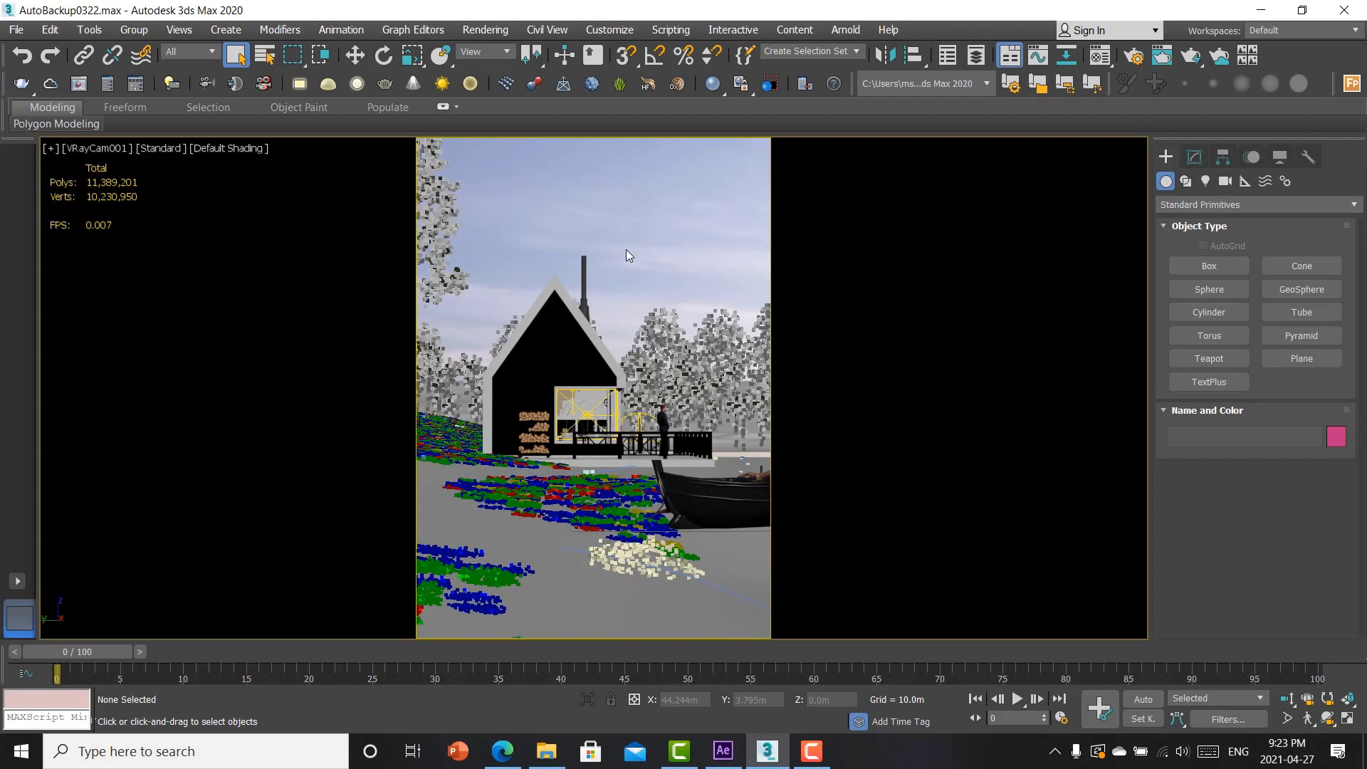
# Step: Add a VRayEnvironmentFog atmospheric effect to the scene's environment
pyautogui.press('8')
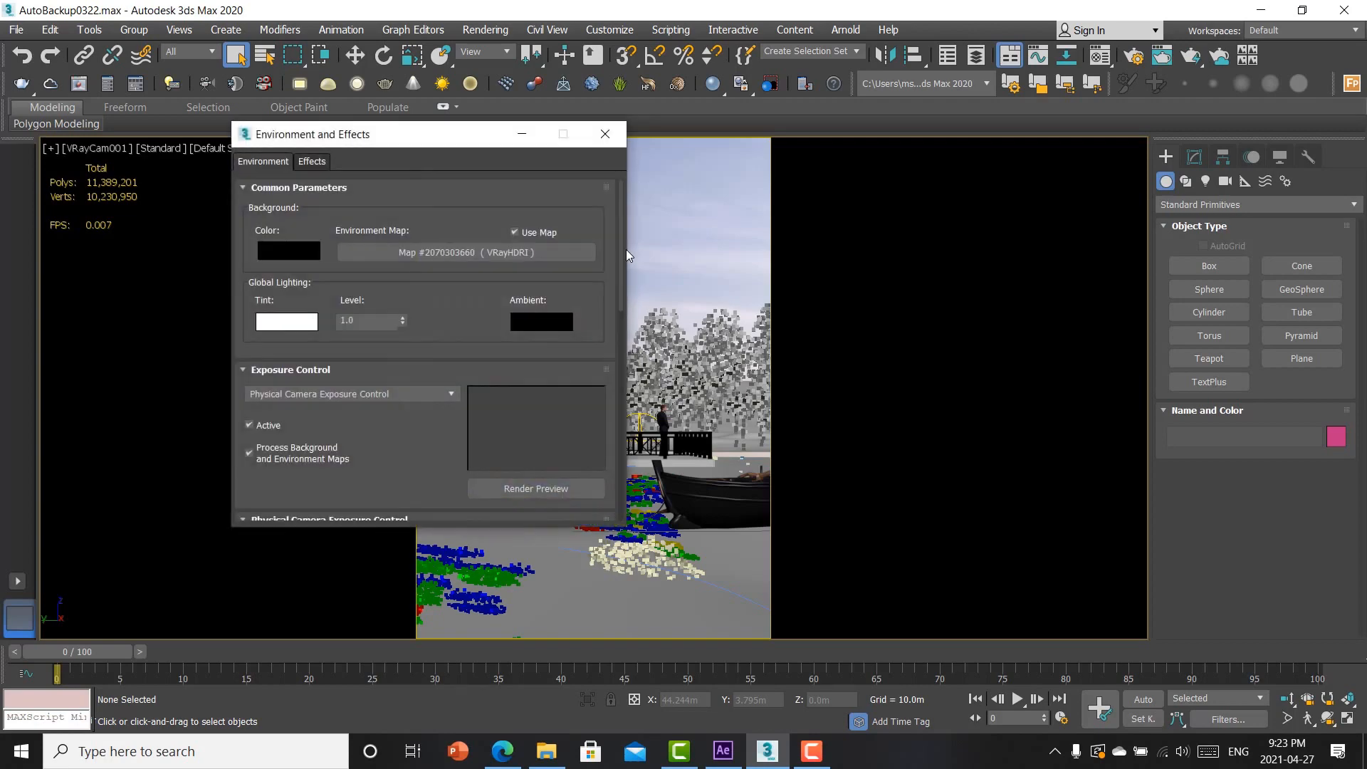
pyautogui.click(487, 30)
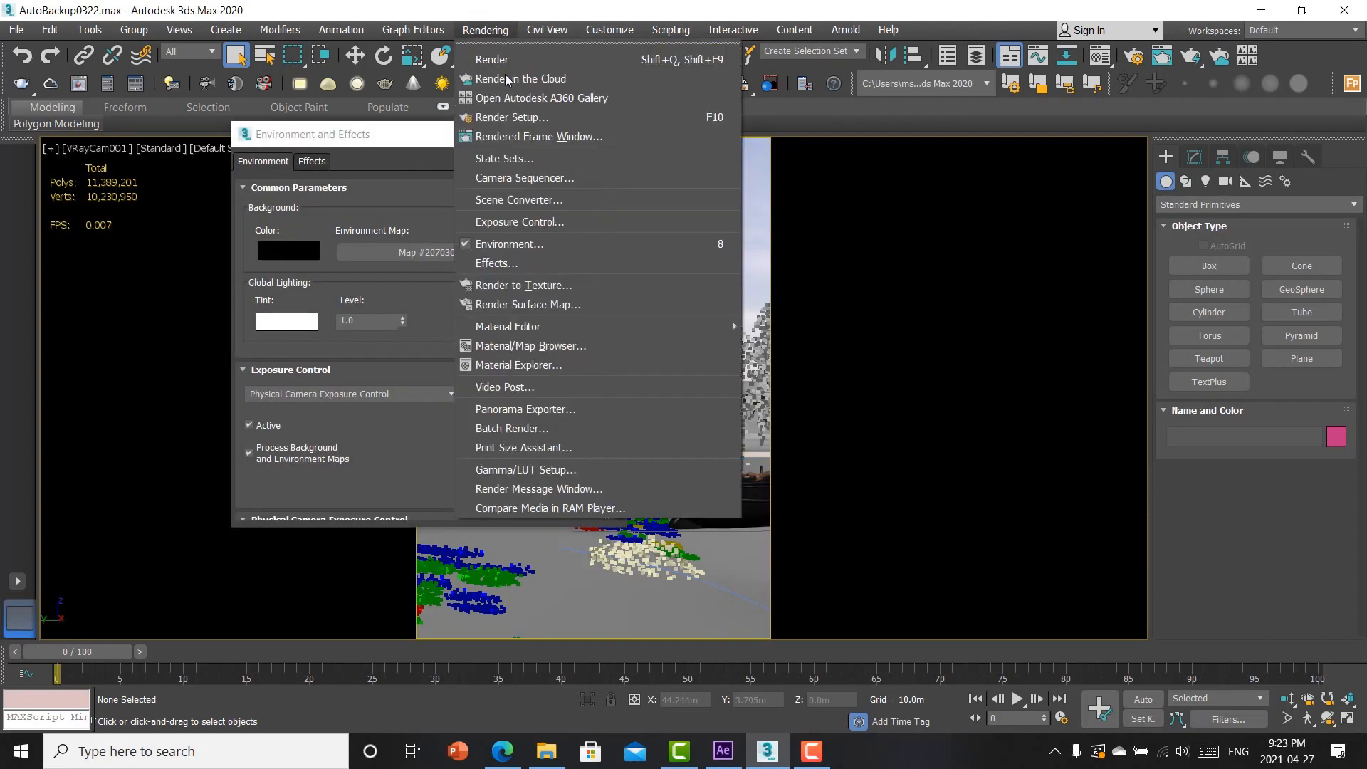
pyautogui.click(543, 245)
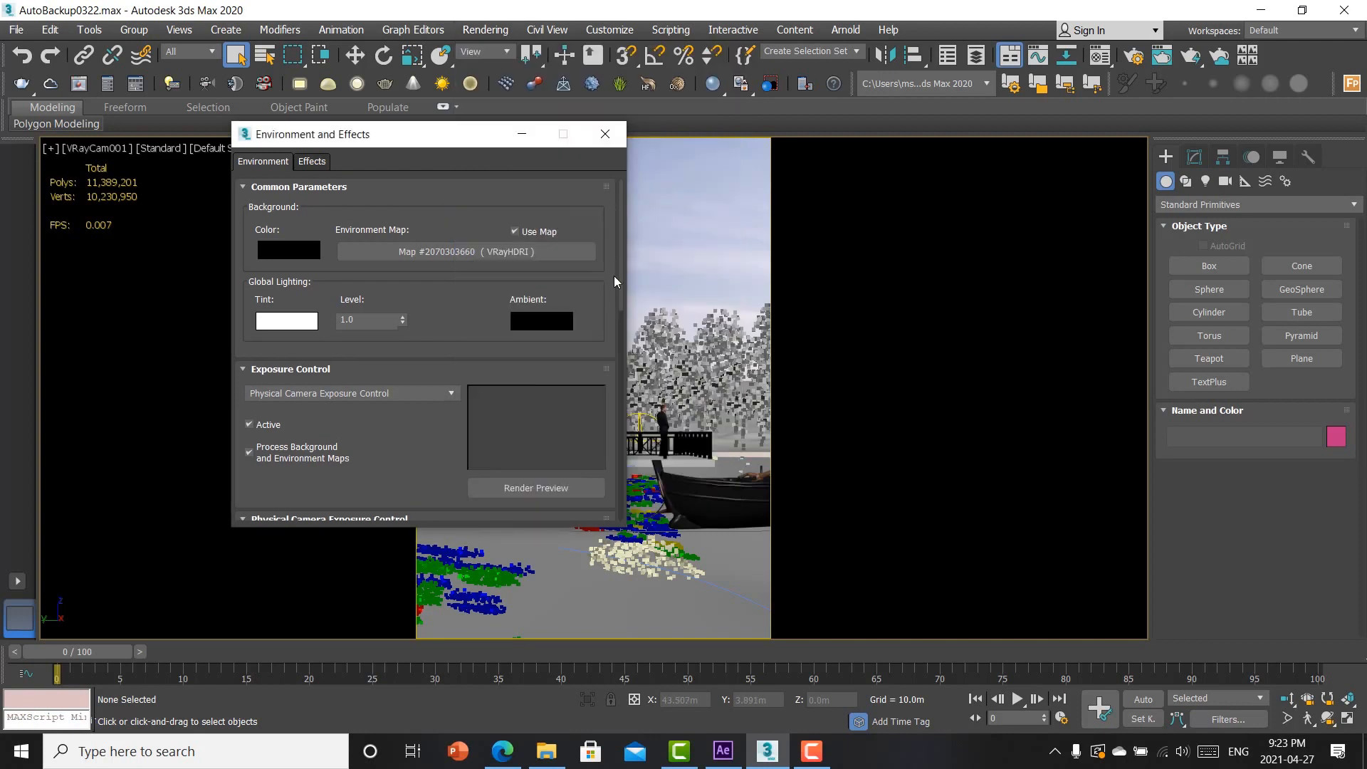
pyautogui.scroll(-5, 613, 276)
pyautogui.scroll(-3, 598, 376)
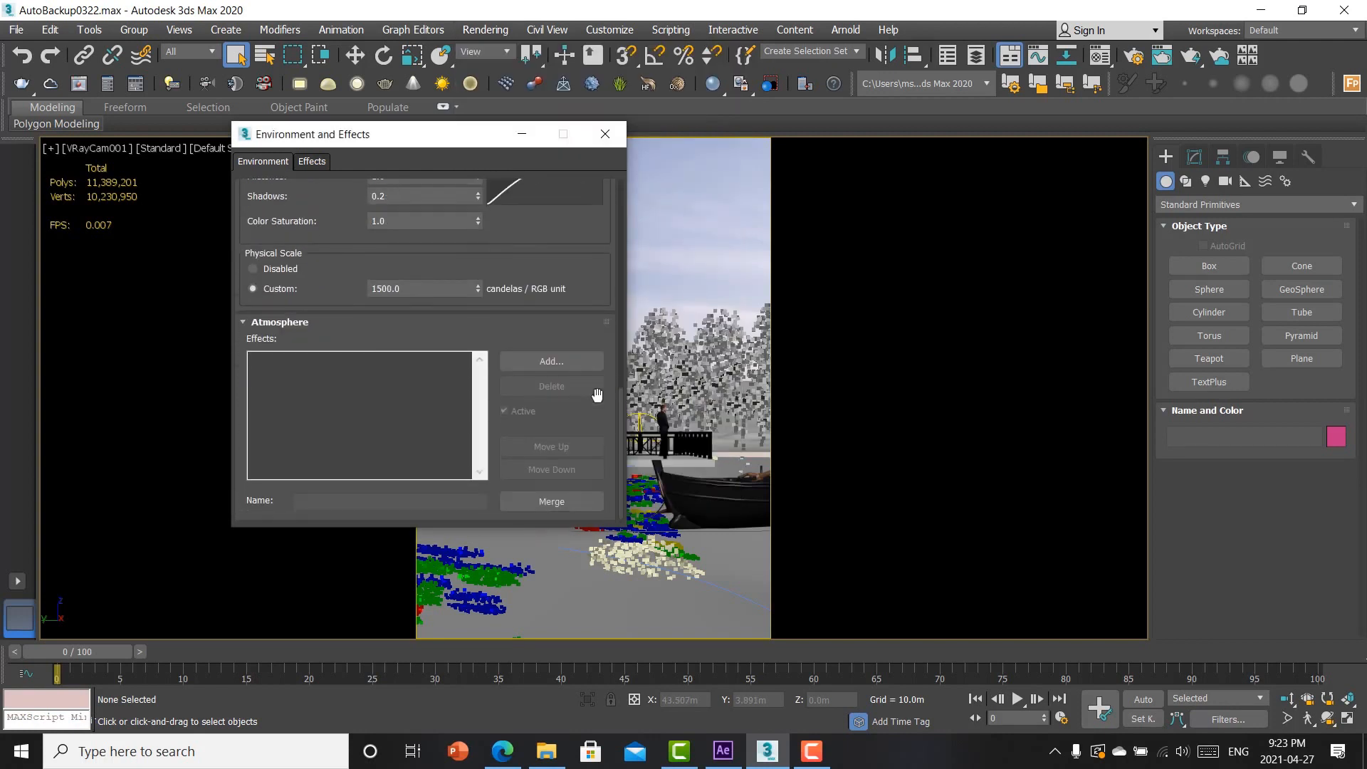
pyautogui.click(543, 362)
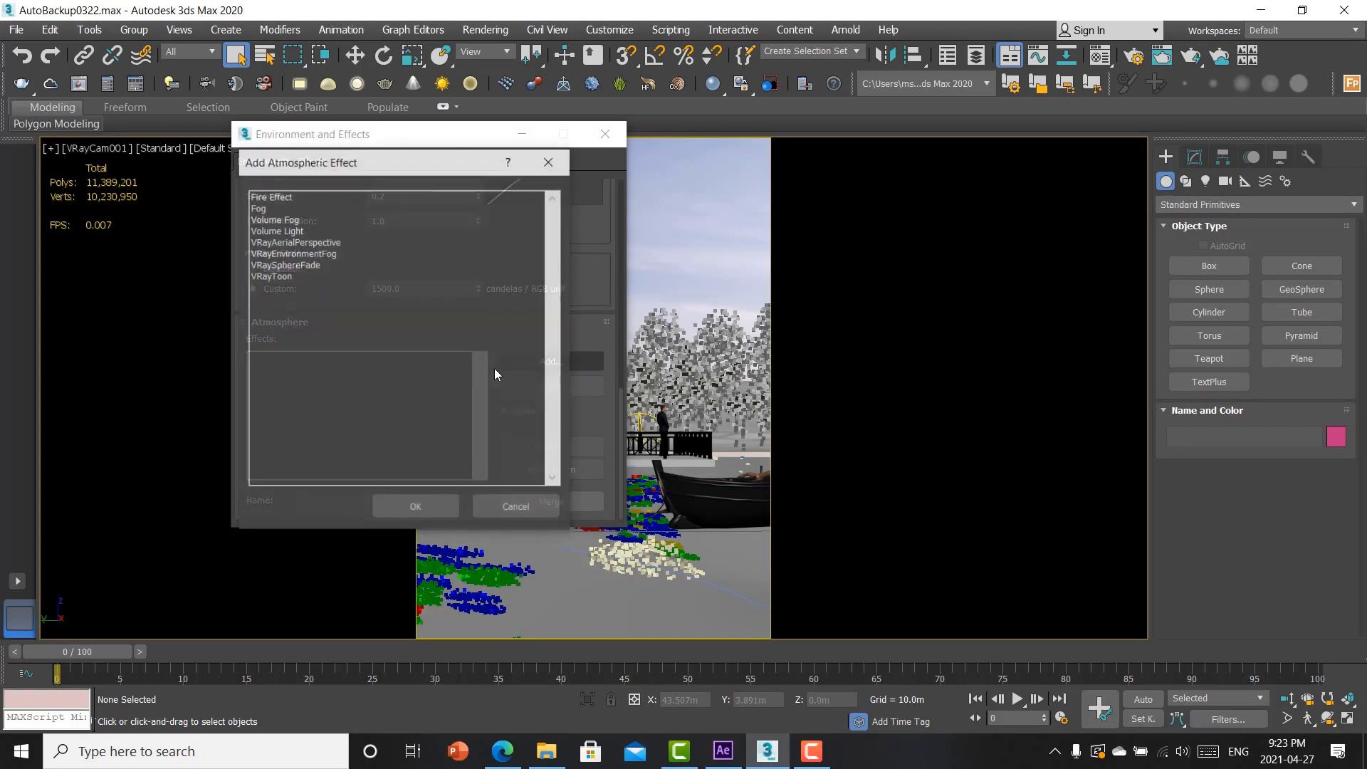
pyautogui.click(305, 253)
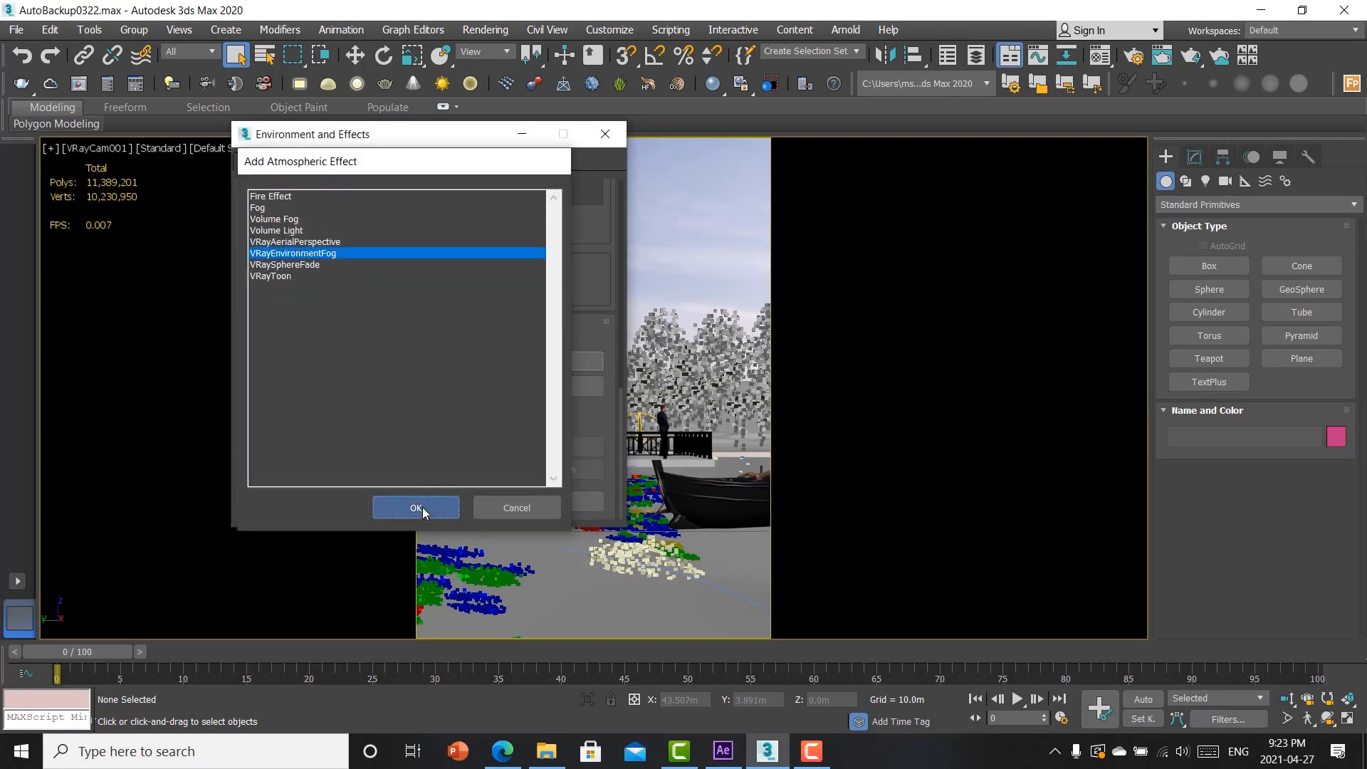
pyautogui.click(421, 509)
# Step: Enable scatter GI for the VRayEnvironmentFog and set its fog distance to 400 m and fog height to 30 m
pyautogui.scroll(-3, 512, 411)
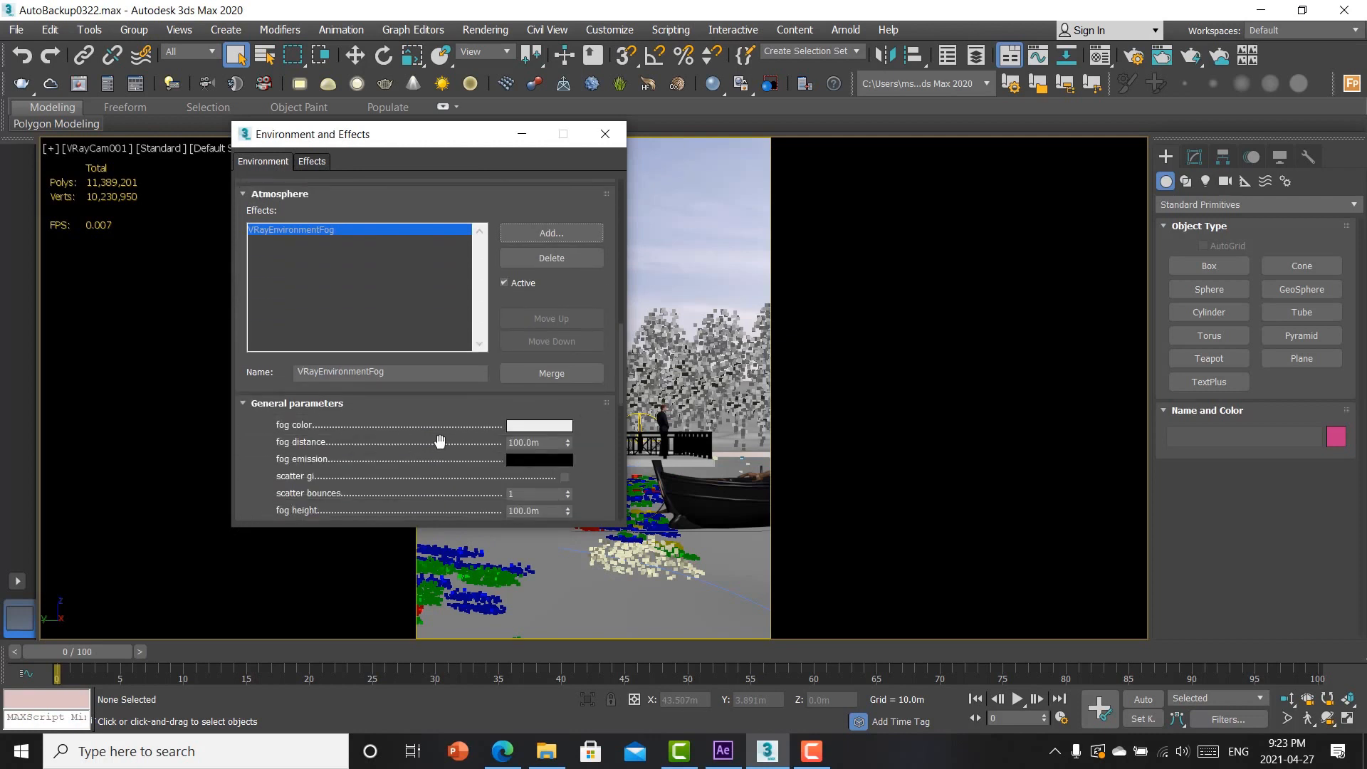
pyautogui.scroll(-1, 445, 436)
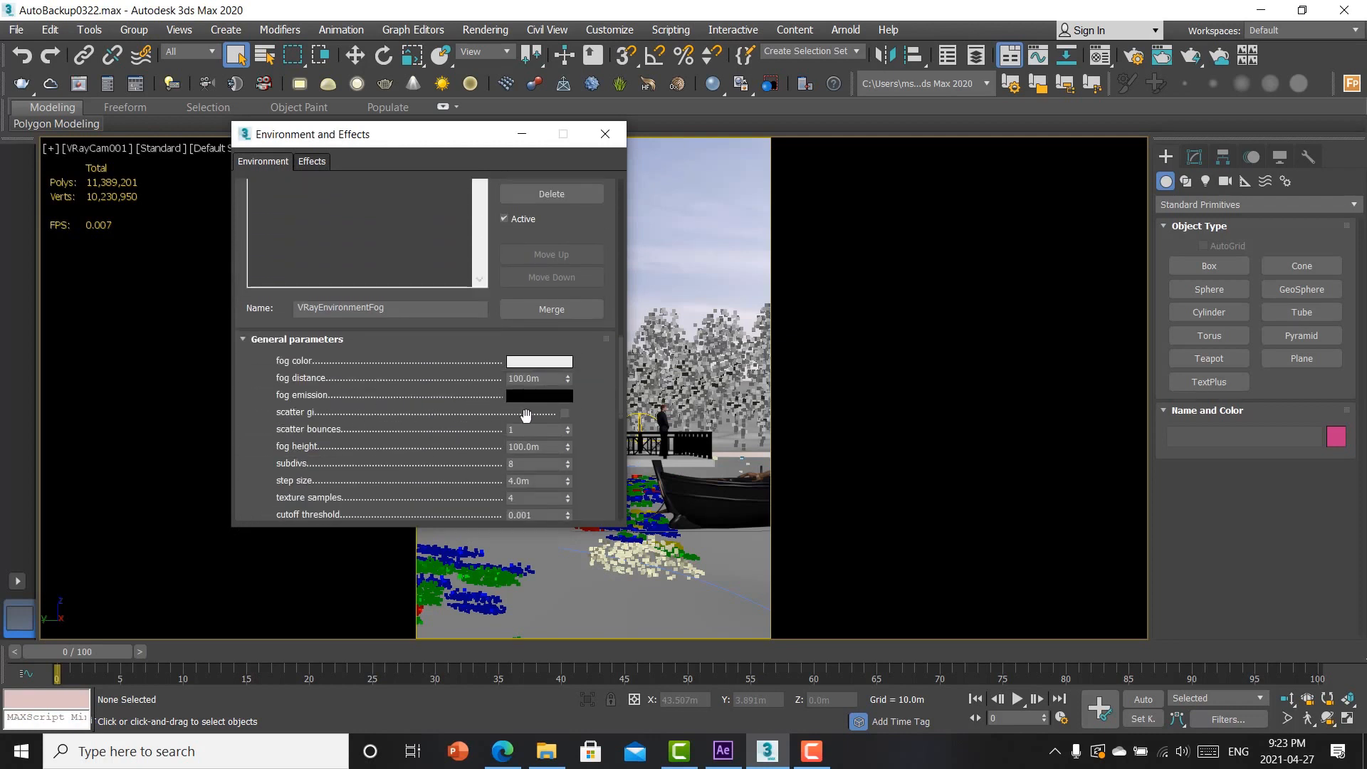
pyautogui.click(565, 413)
pyautogui.click(549, 377)
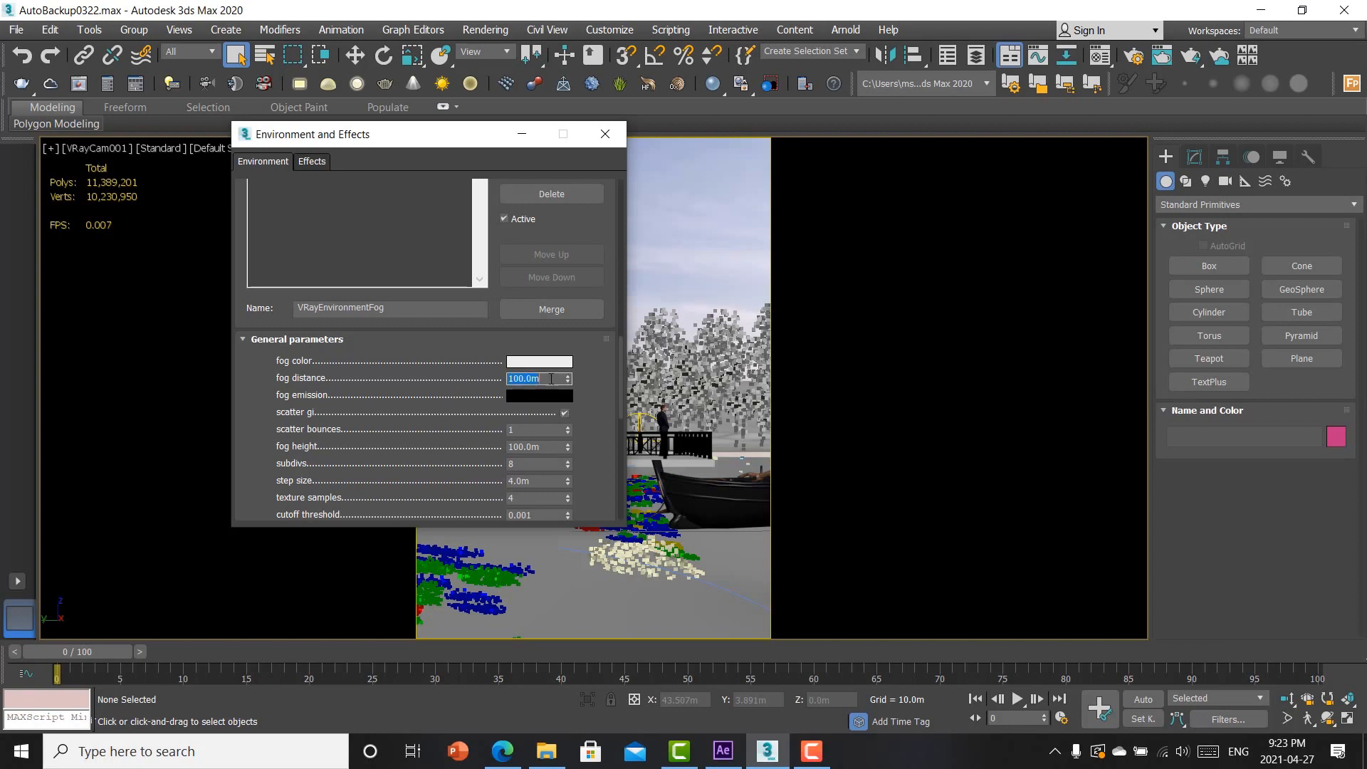
pyautogui.write('400')
pyautogui.press('Return')
pyautogui.click(540, 447)
pyautogui.write('30')
pyautogui.press('Return')
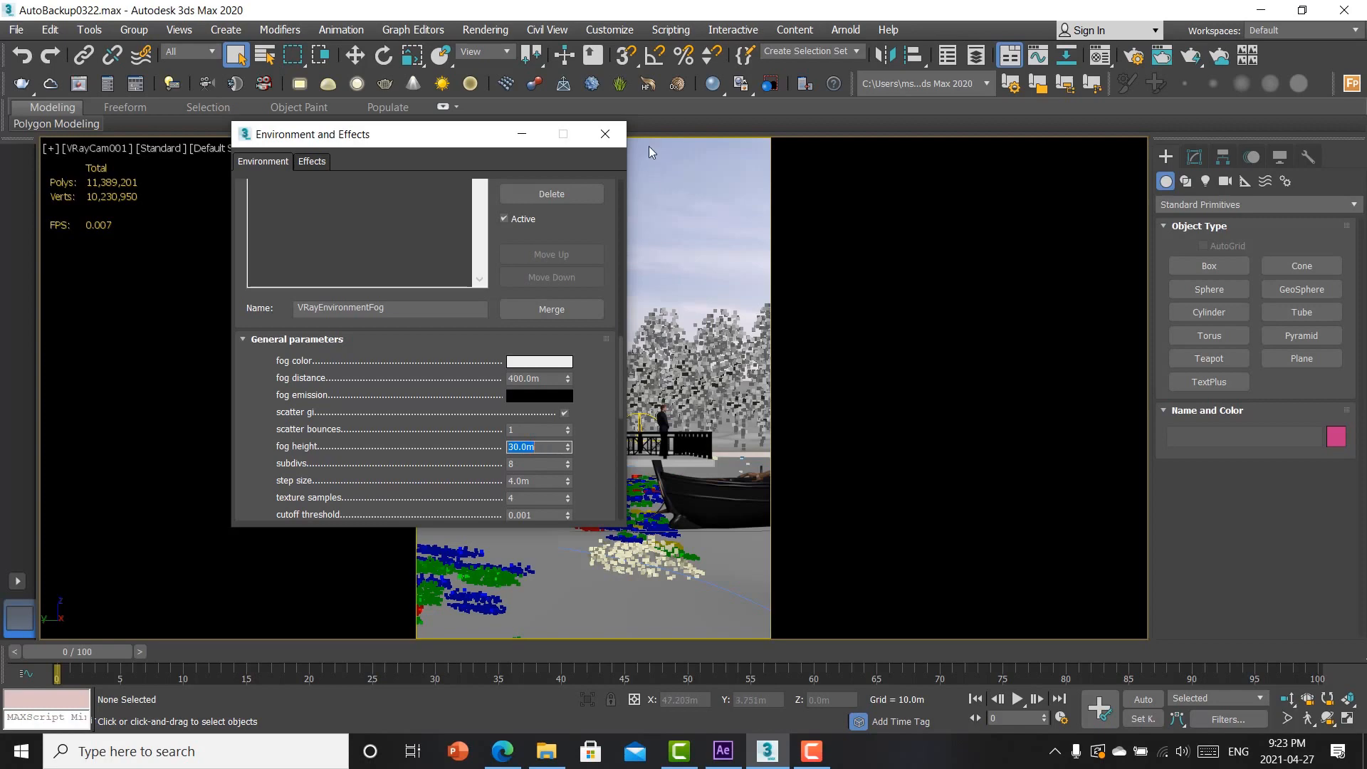
pyautogui.click(607, 134)
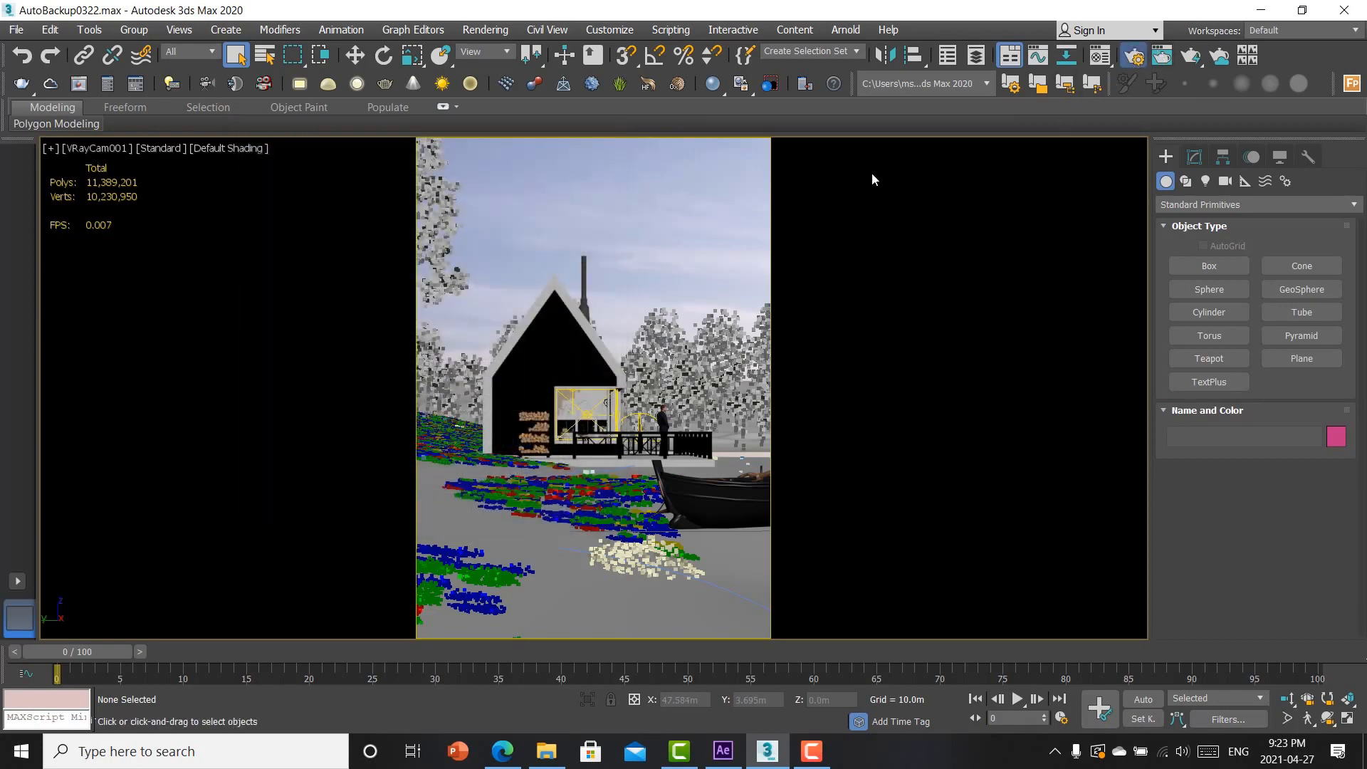
# Step: Add a VRayAtmosphere render element in the V-Ray render setup and close the setup
pyautogui.press('F10')
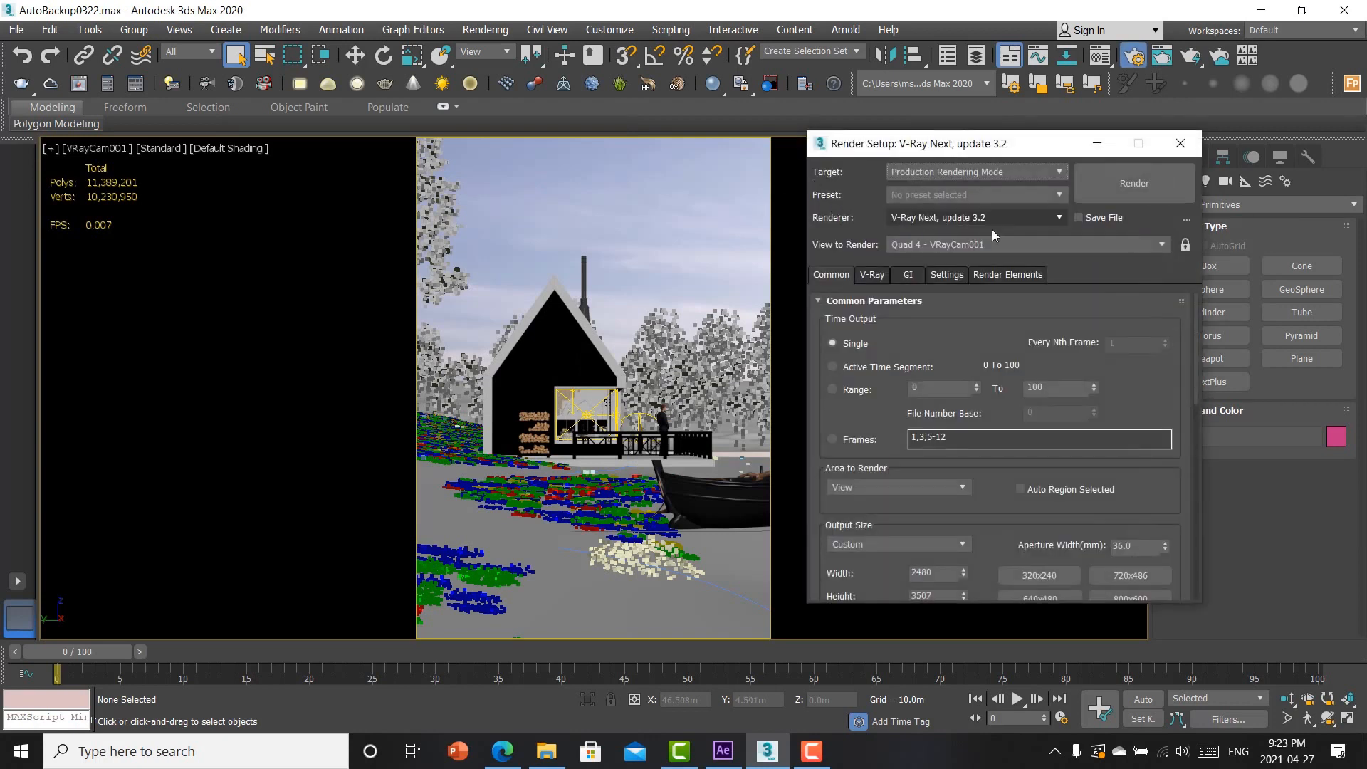
pyautogui.click(1007, 274)
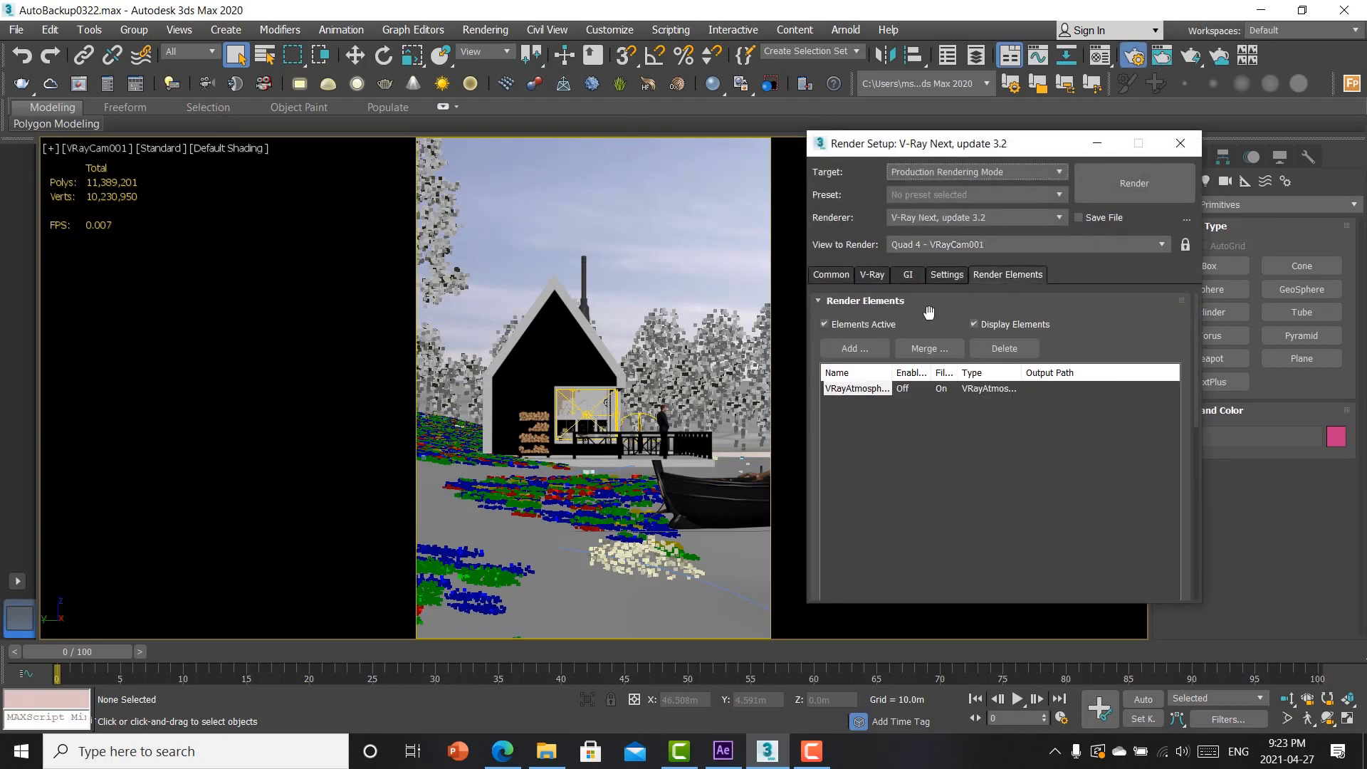
pyautogui.click(864, 348)
pyautogui.click(853, 216)
pyautogui.click(1045, 566)
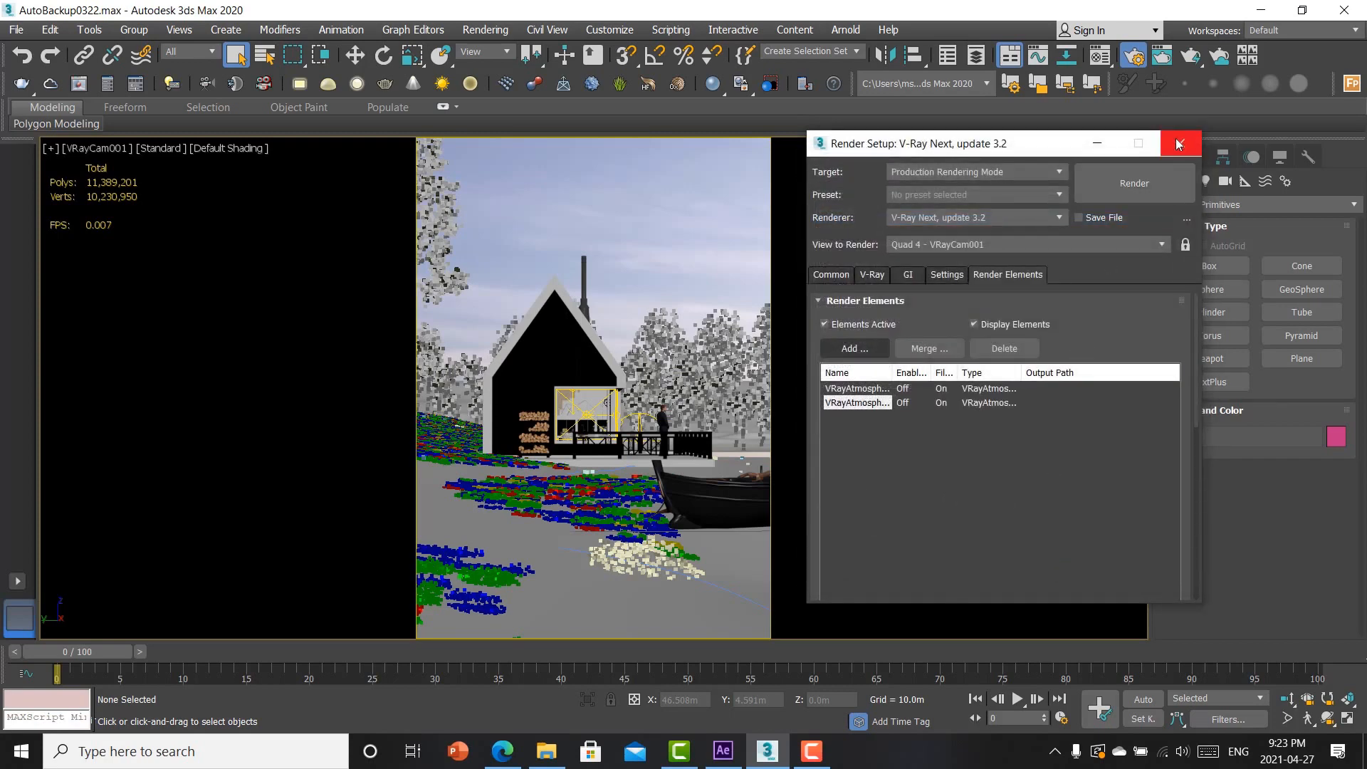
pyautogui.click(1178, 143)
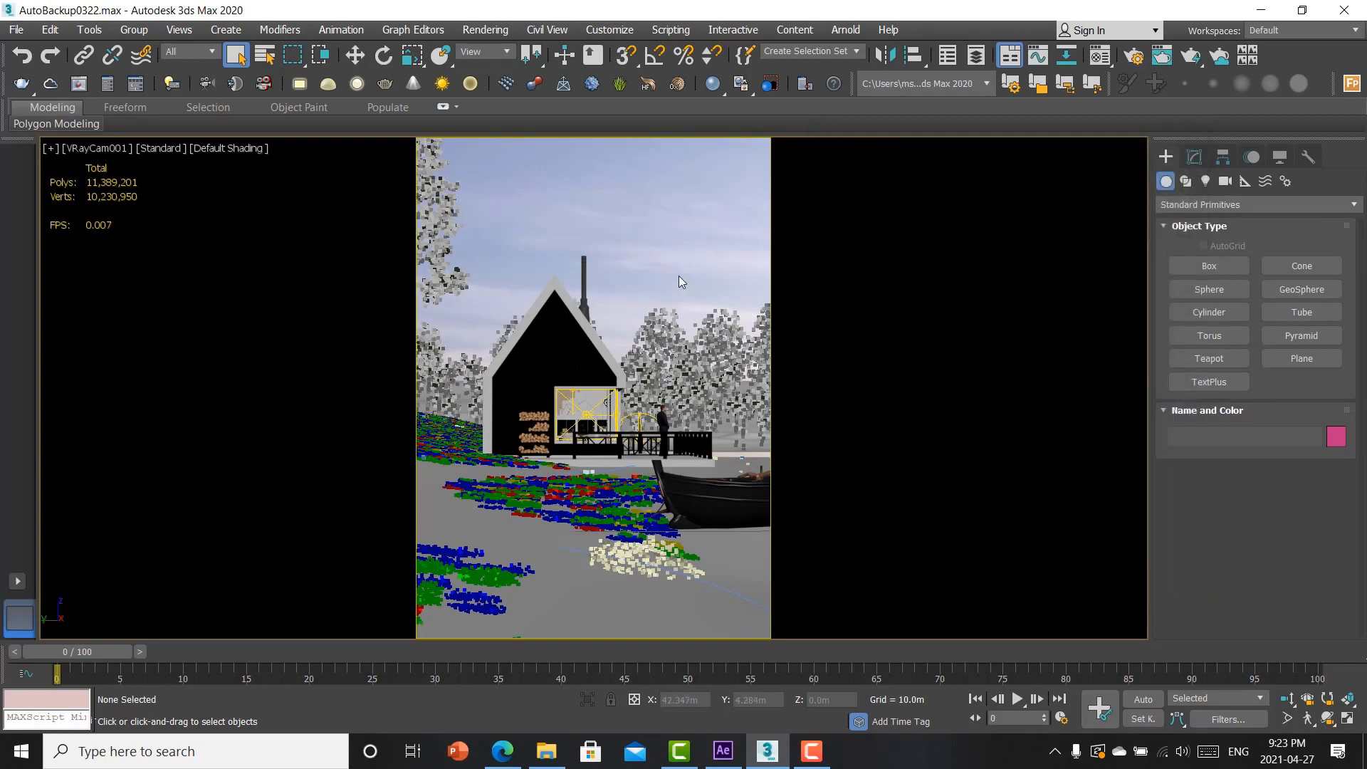